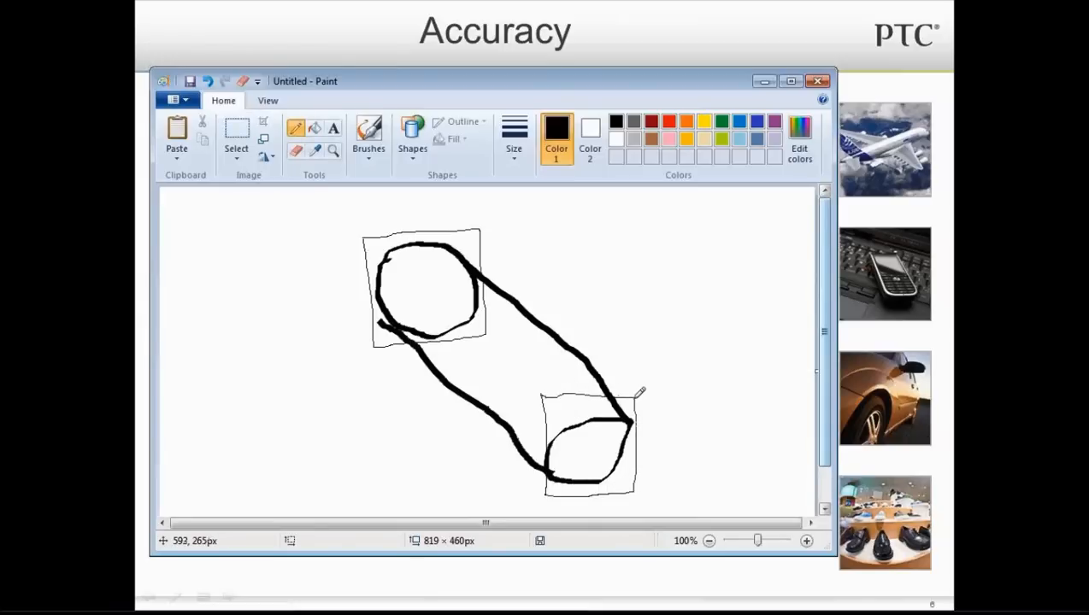
Draw a thin line connecting the two boxes in the sketch and an arrow pointing at it, labelled with two zeros split by a slash
drag(634, 396, 374, 346)
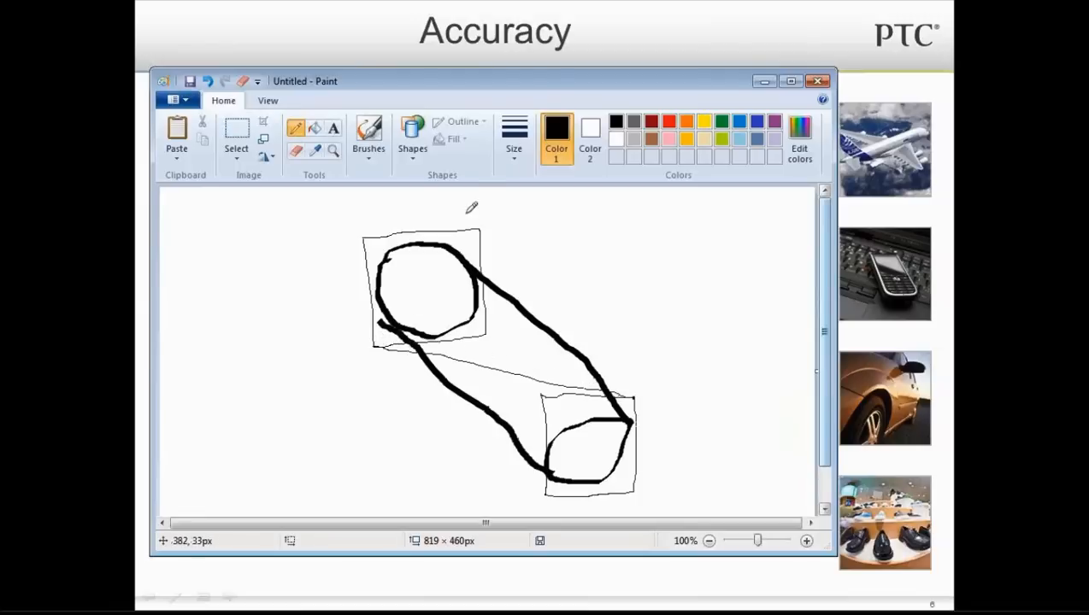
mouse_move(482, 85)
mouse_down()
mouse_move(504, 440)
mouse_move(530, 532)
mouse_move(500, 81)
mouse_up()
mouse_move(620, 251)
mouse_down()
mouse_move(623, 300)
mouse_move(636, 296)
mouse_move(547, 376)
mouse_move(572, 374)
mouse_up()
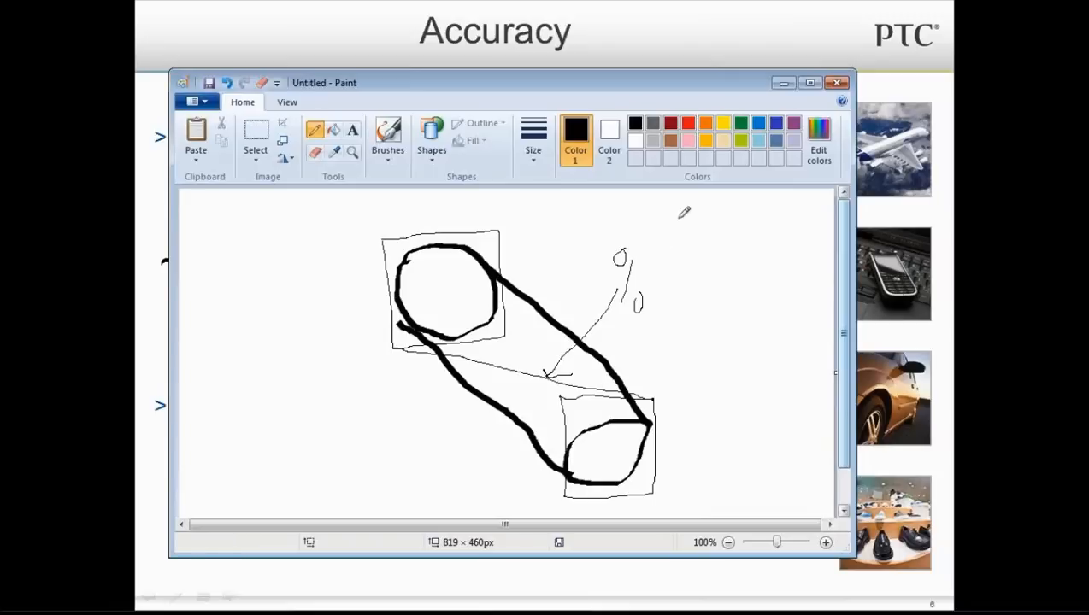
Close the Paint drawing without saving it
click(836, 82)
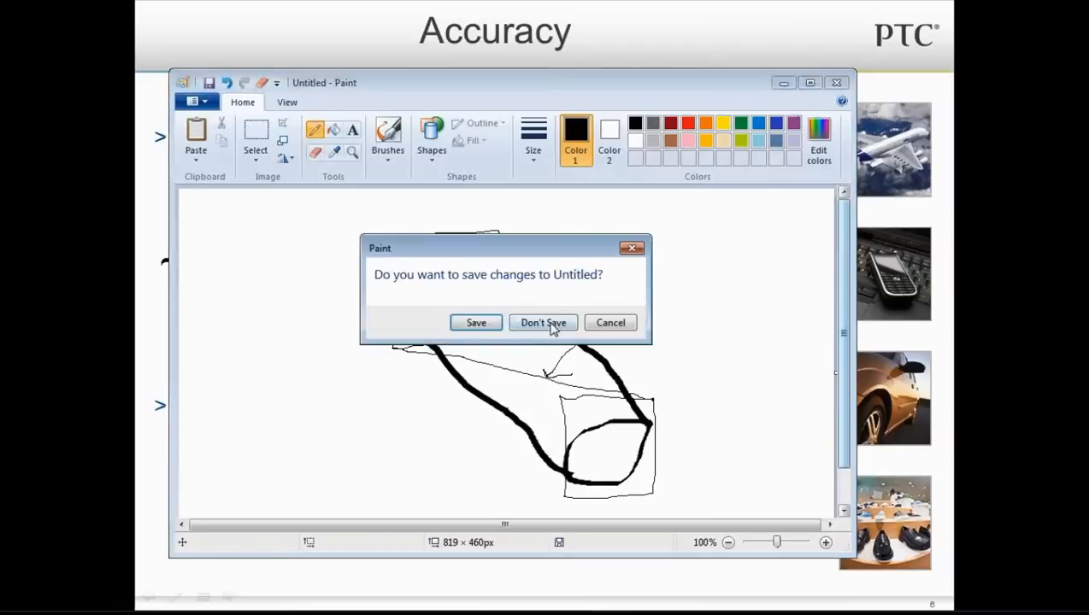
click(546, 322)
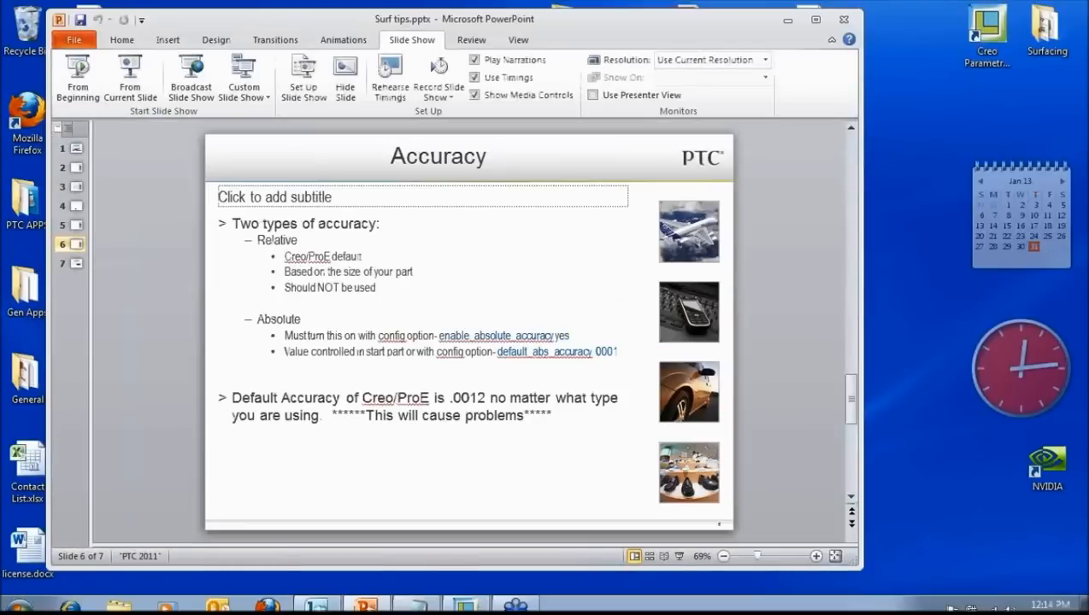
Switch to Creo Parametric and open the part convert_rounds.prt from the Surfacing folder
click(475, 599)
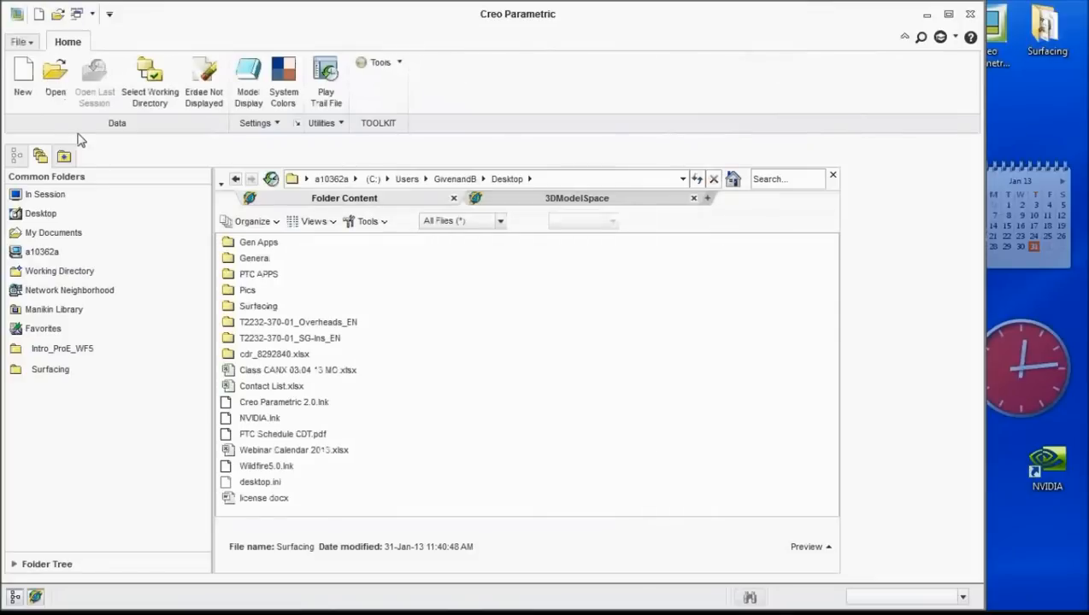
click(56, 85)
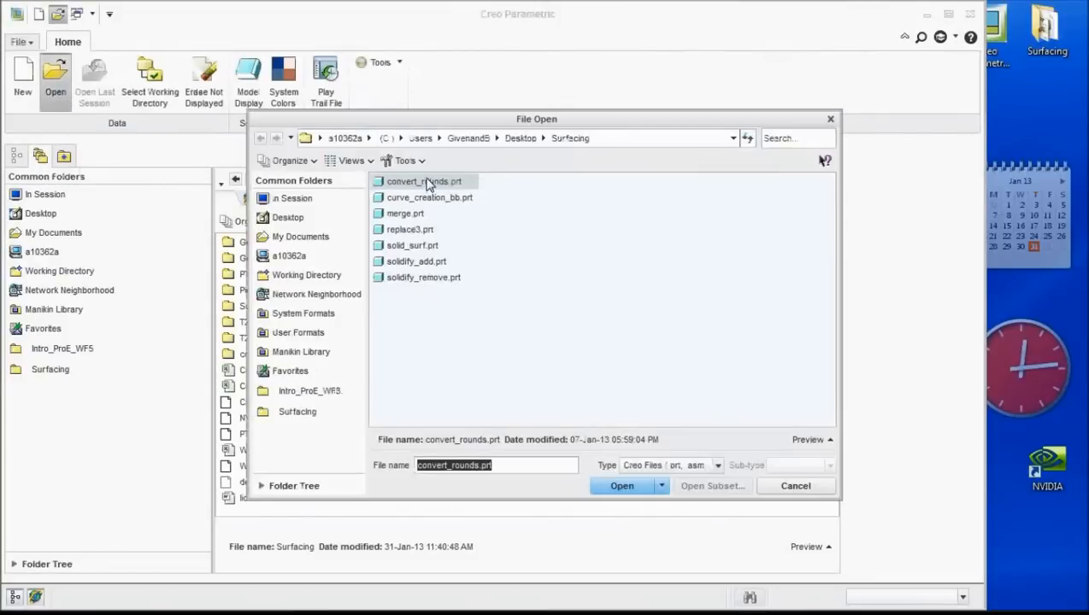
double_click(428, 184)
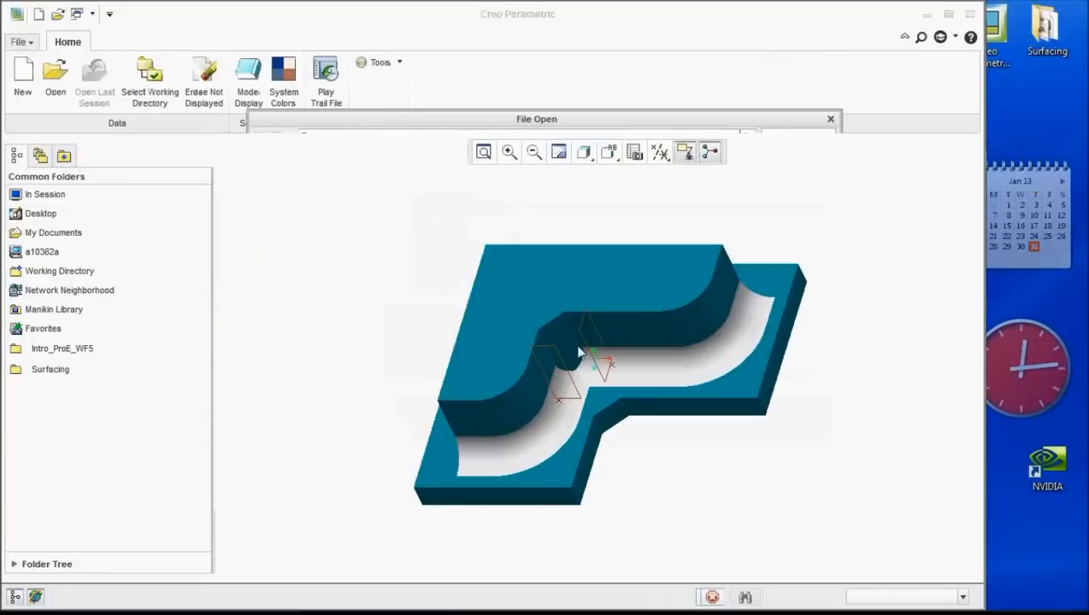
Check the accuracy type and value in the model properties of the convert_rounds part
click(23, 41)
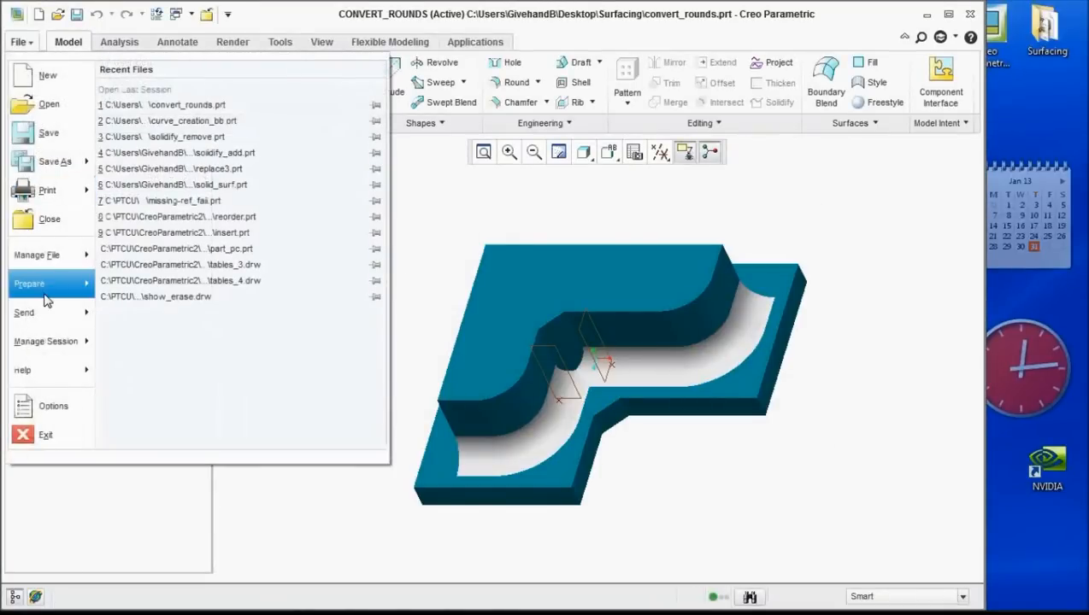
mouse_move(43, 287)
click(166, 101)
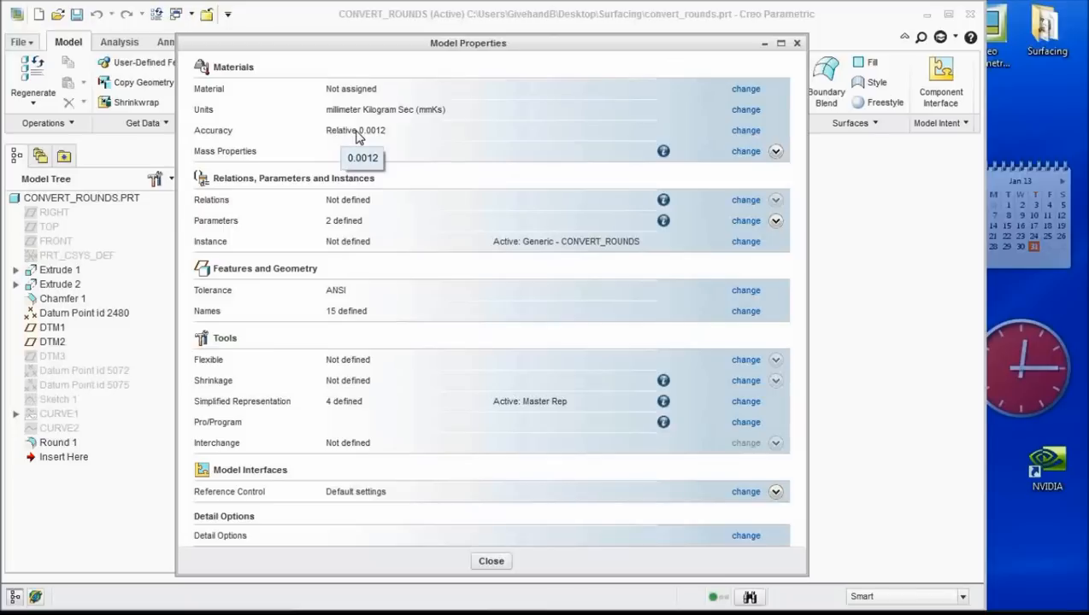
click(797, 43)
Create a new part with the default name prt0001 and the default template
click(38, 15)
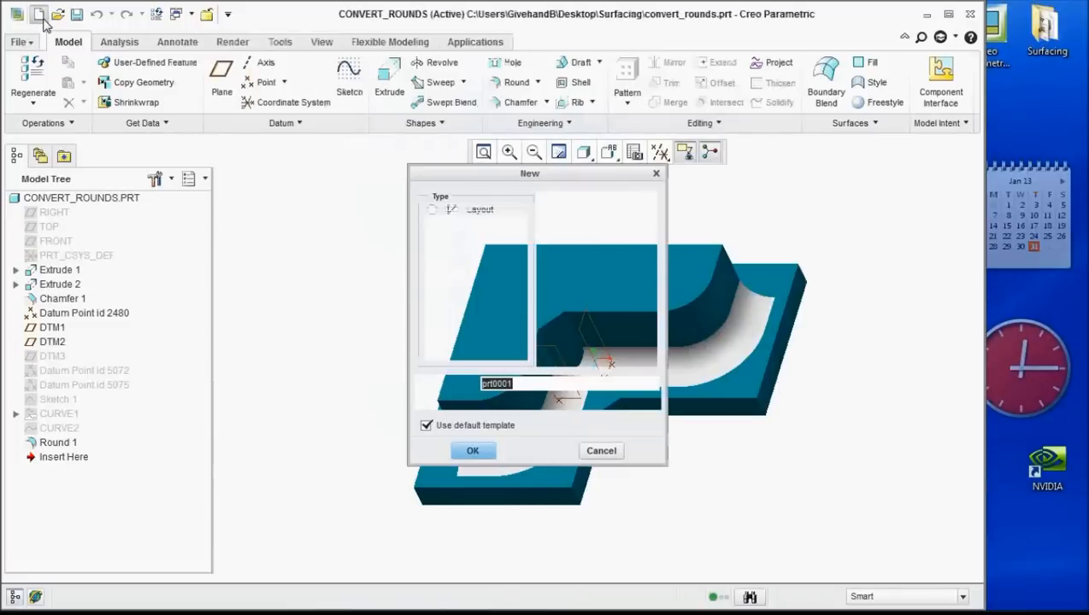
click(474, 451)
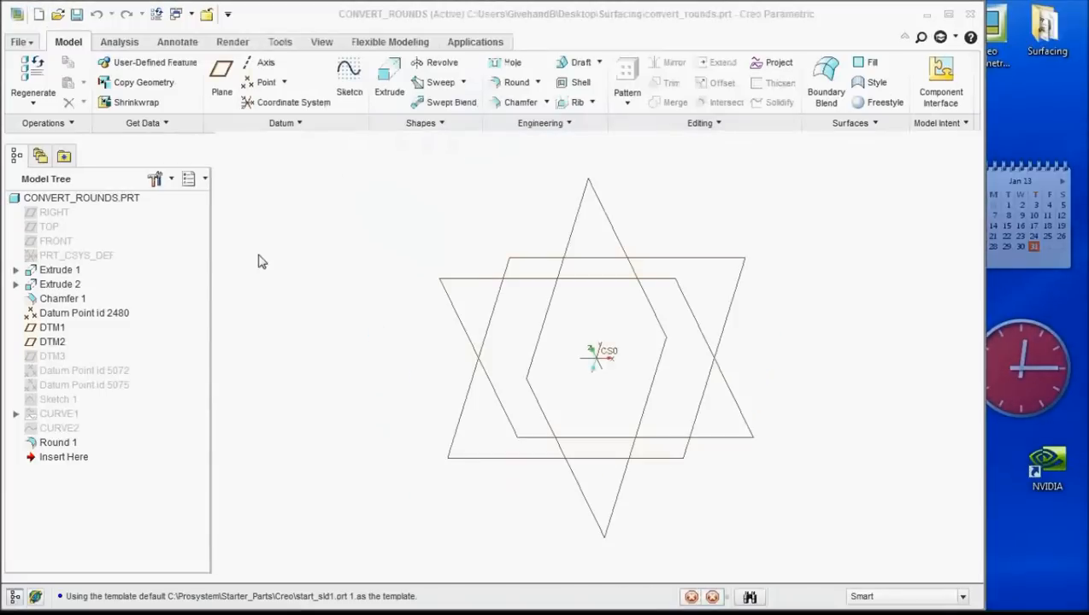
Check the new part's accuracy in its model properties and inspect the accuracy definition without changing it
click(20, 42)
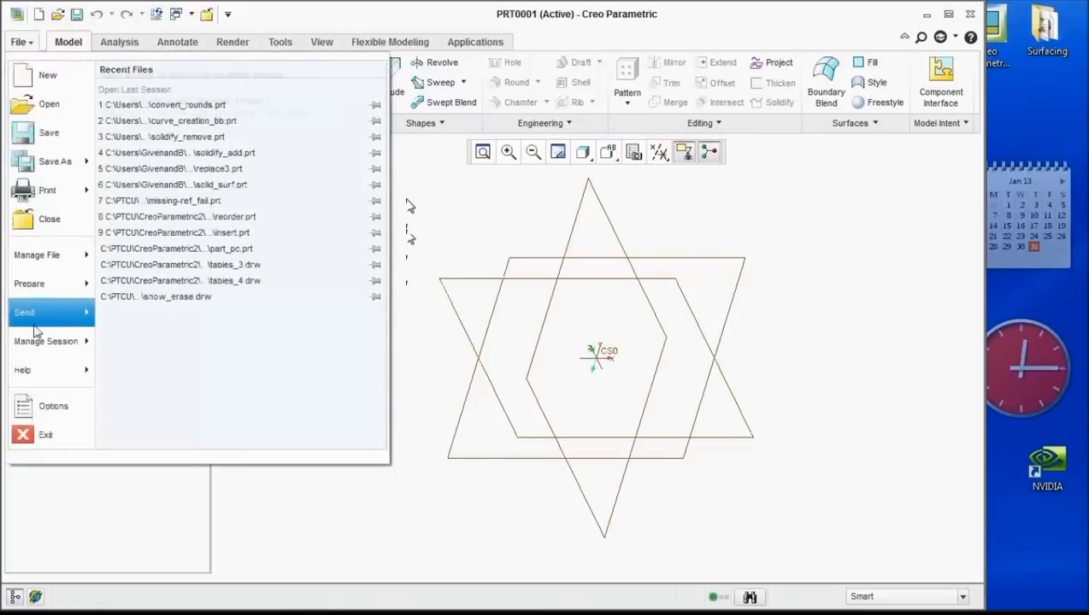
click(66, 288)
click(167, 106)
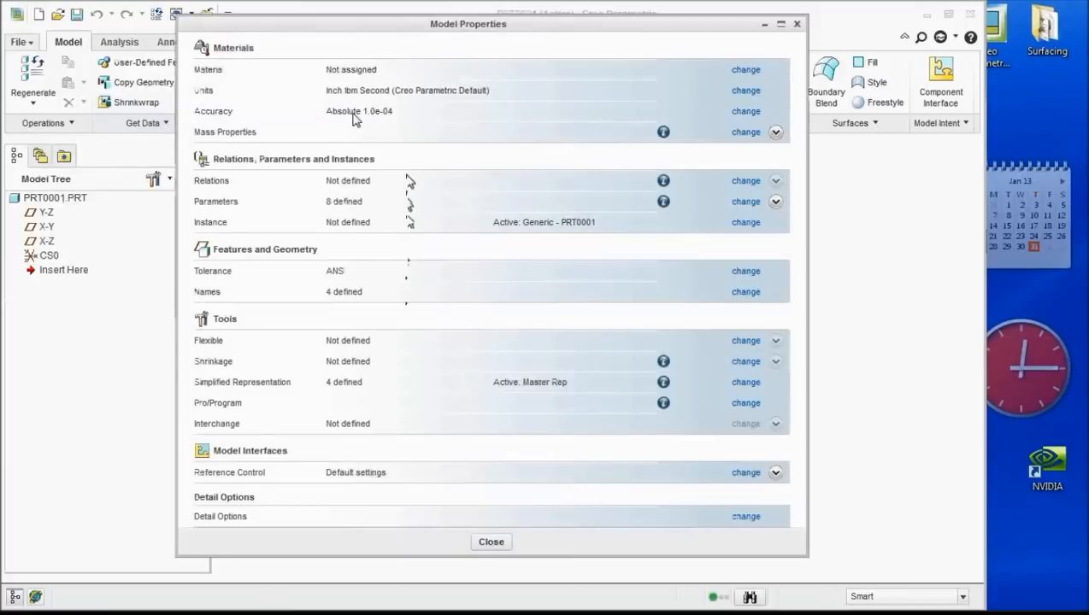
click(753, 114)
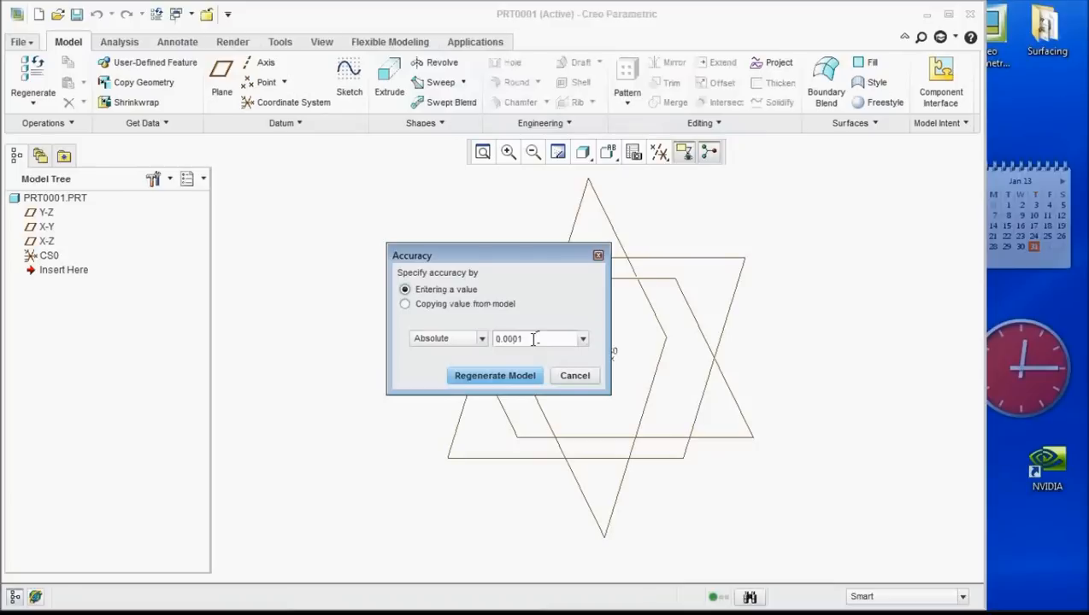
click(562, 377)
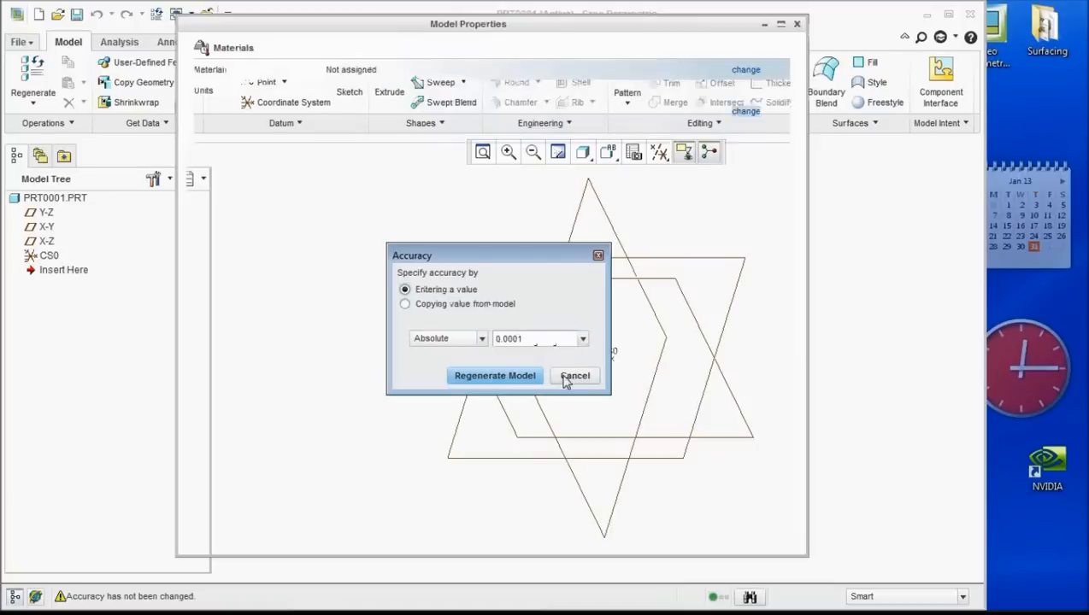
click(796, 23)
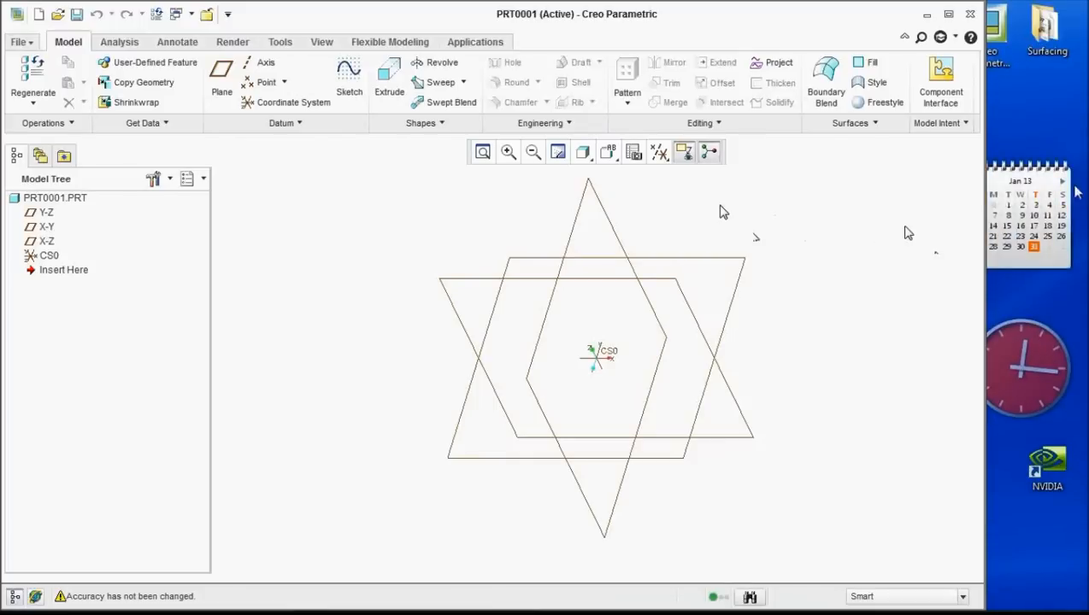
Switch to the Surf tips presentation in PowerPoint and start the slide show from the Surfacing Tips slide
click(1078, 43)
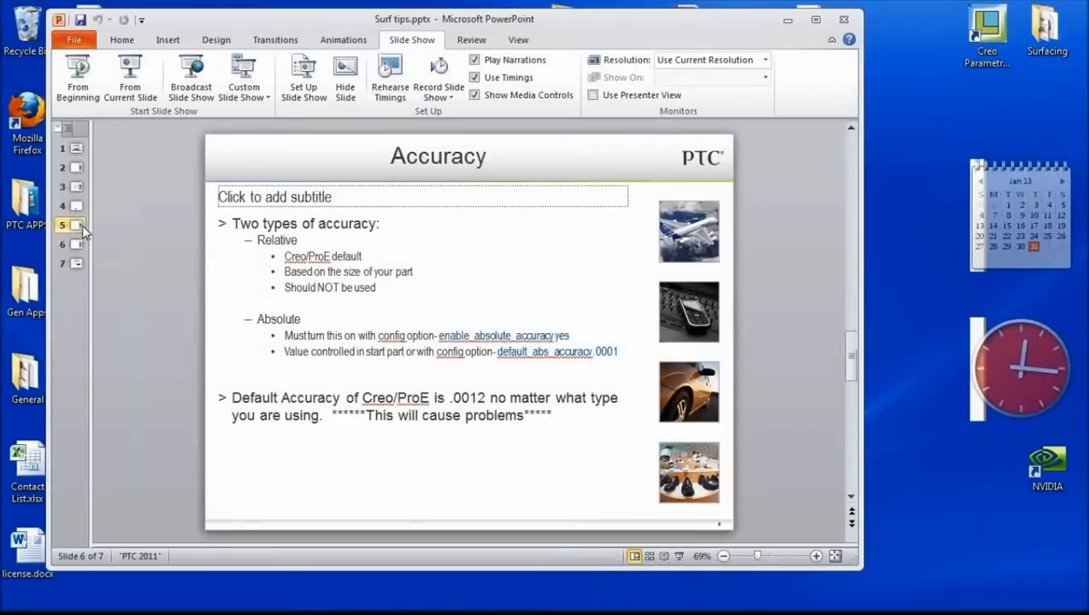
click(82, 225)
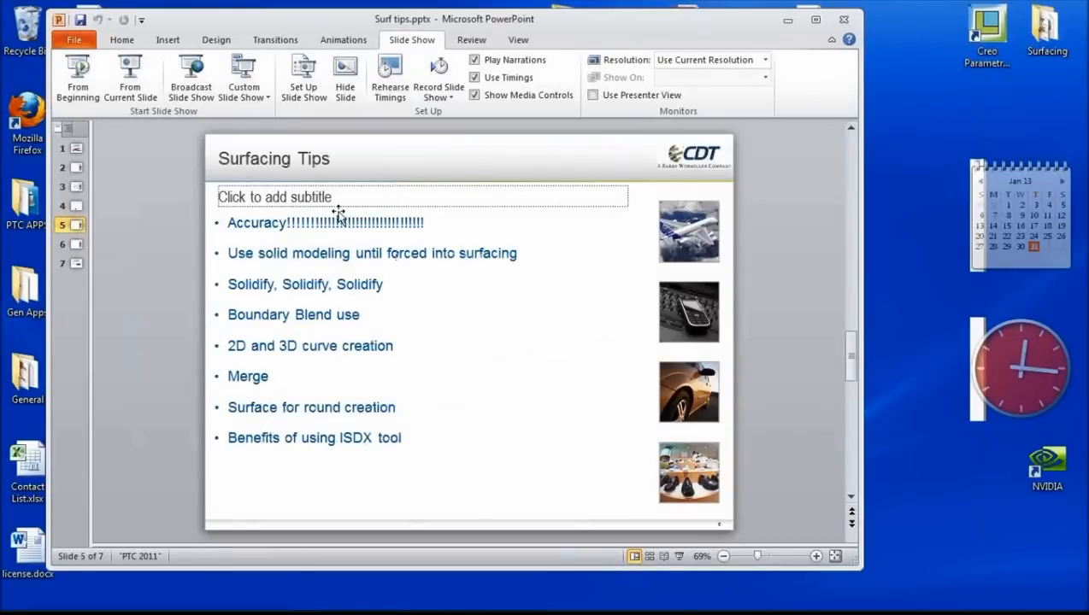
click(130, 81)
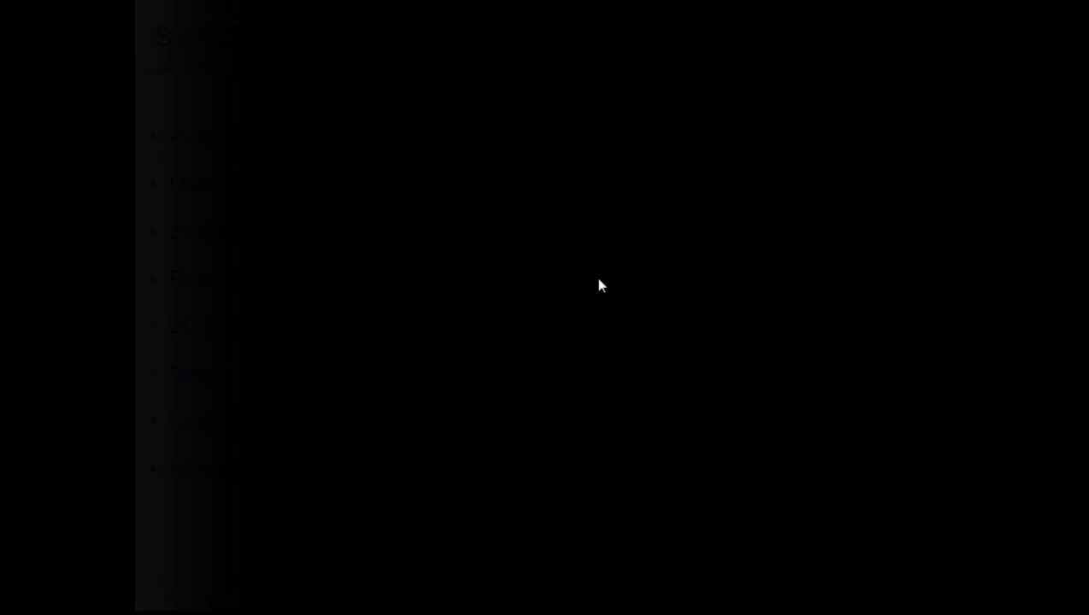
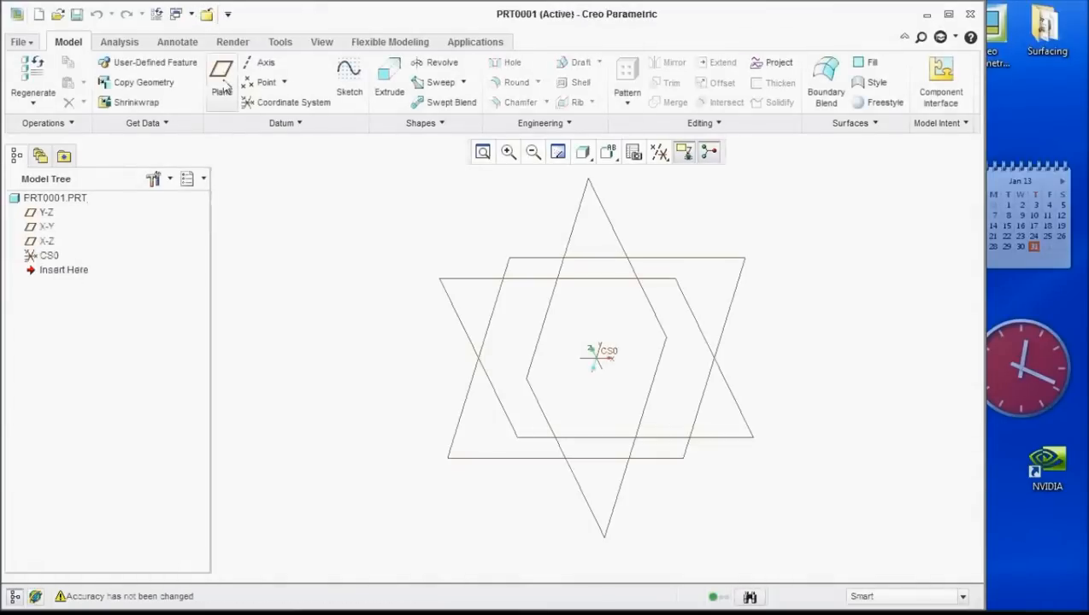
Close the prt0001 window in Creo Parametric and open the part solid_surf.prt
click(209, 21)
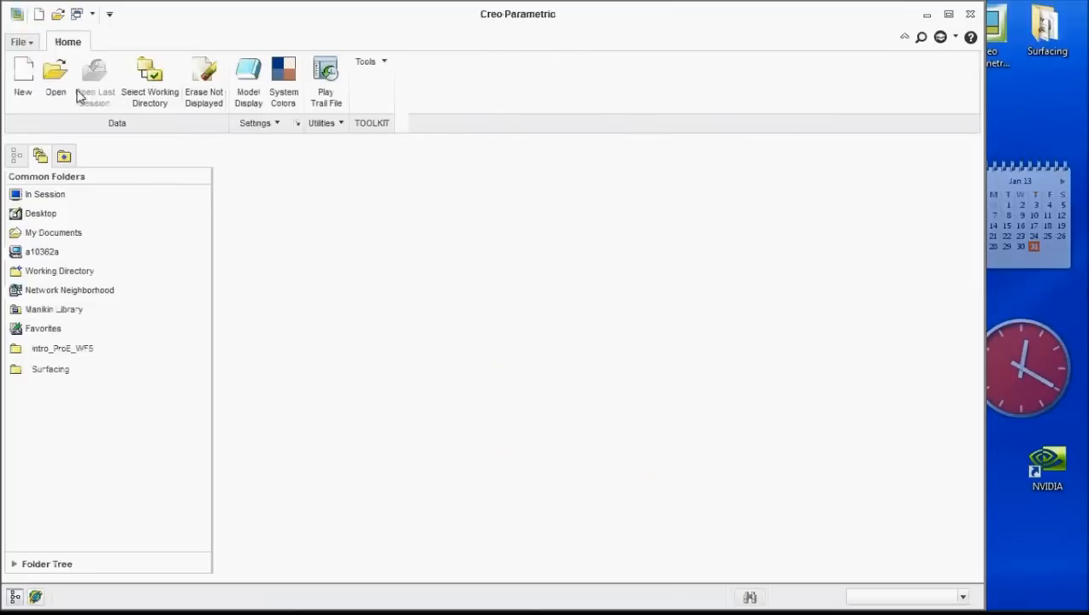
click(56, 82)
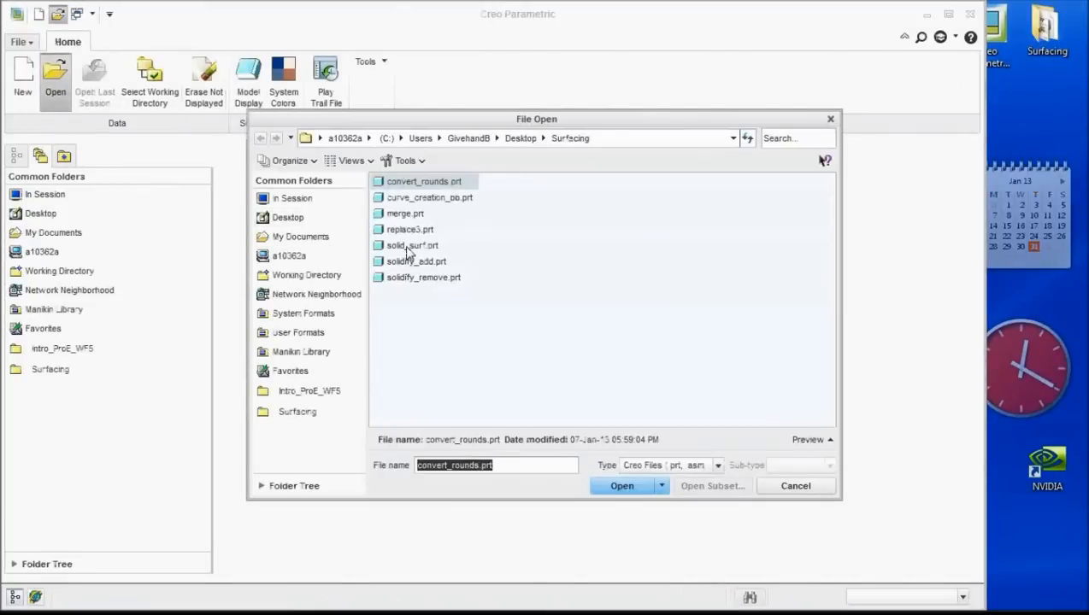
double_click(411, 246)
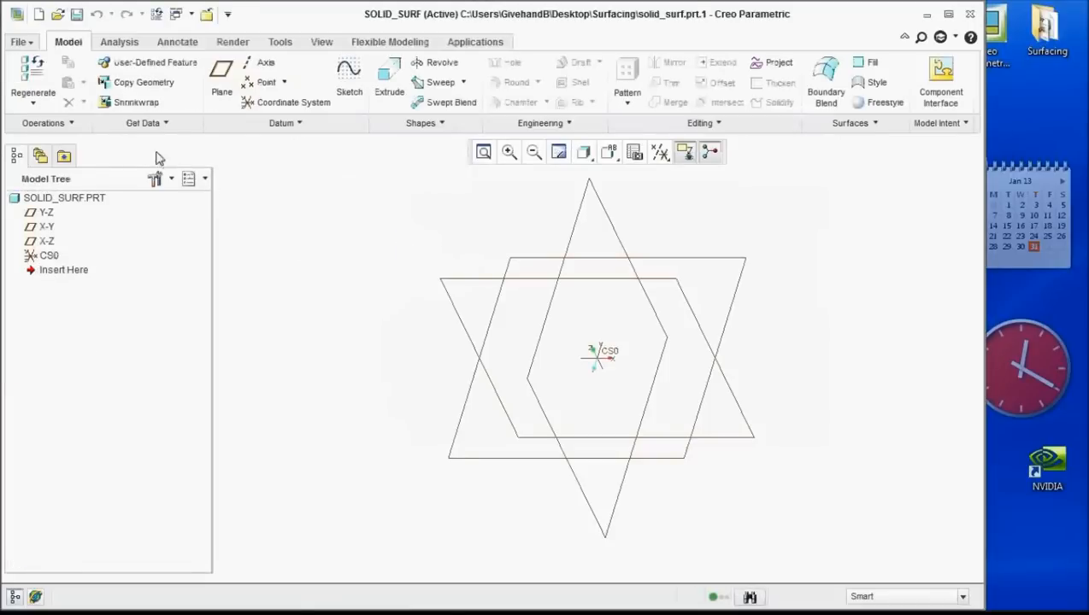
Open the parts solidify_add.prt and solidify_remove.prt from the Surfacing folder
click(58, 15)
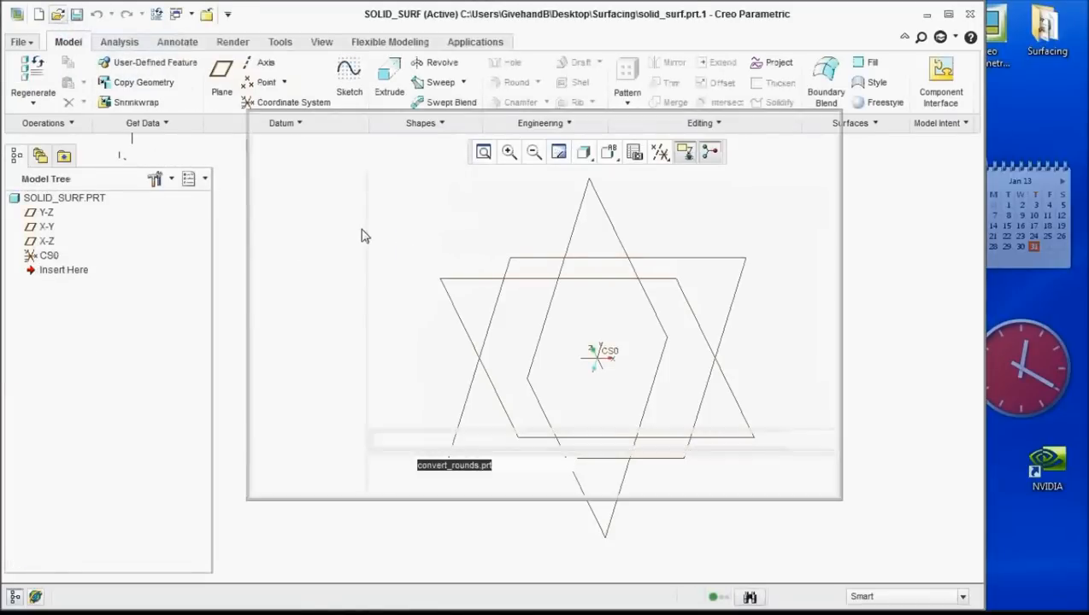
double_click(415, 262)
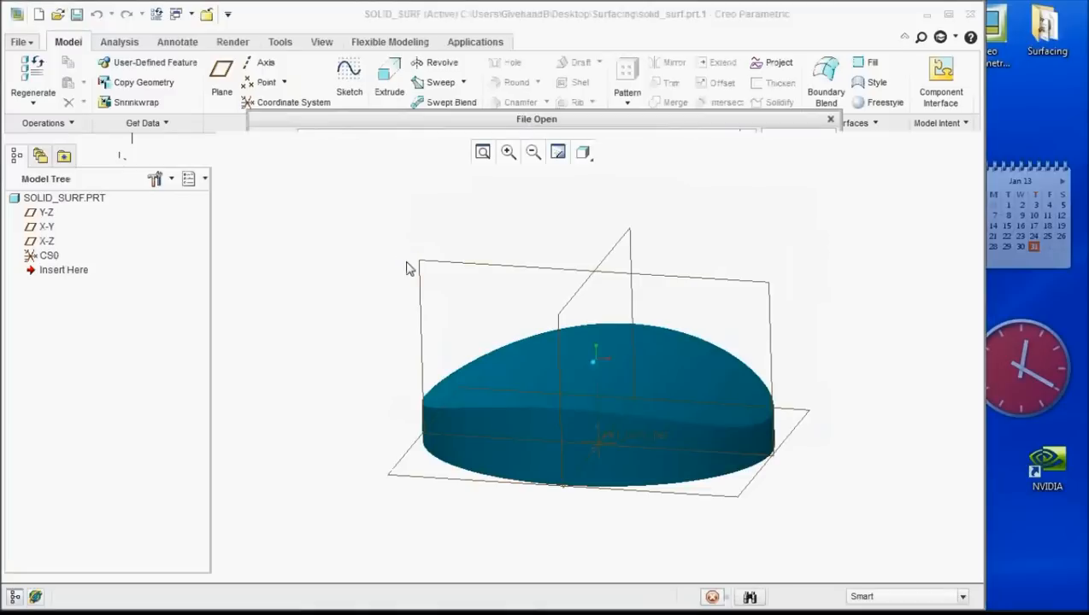
click(57, 14)
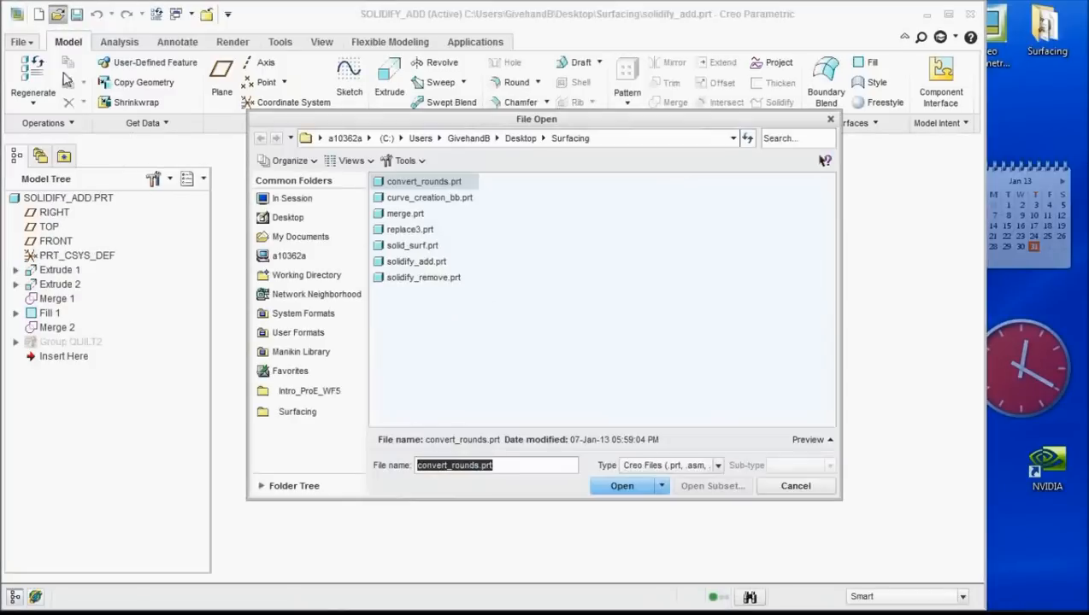
double_click(419, 278)
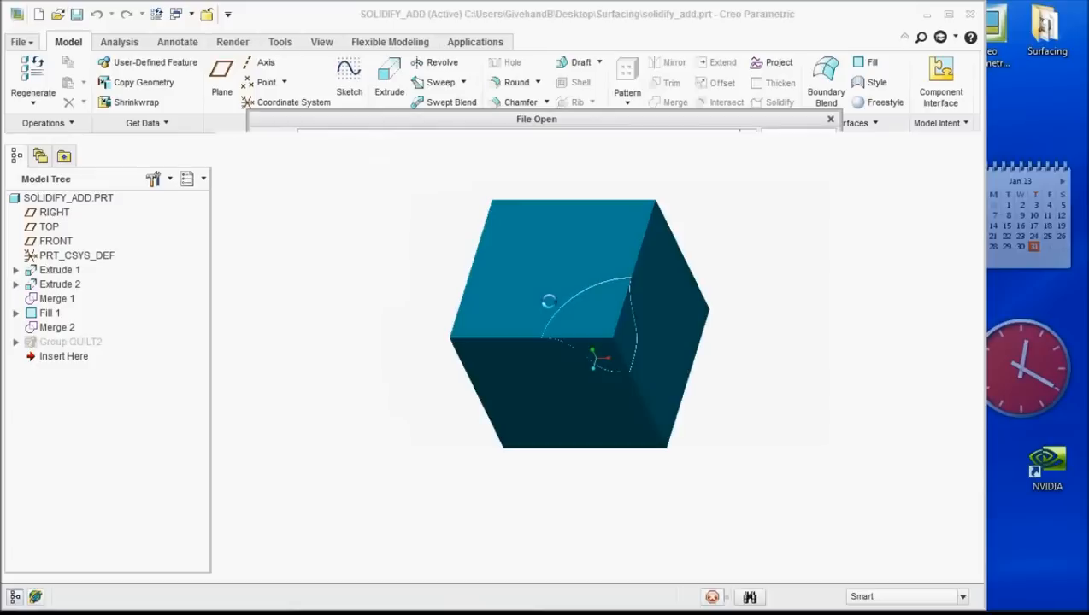
Switch to the solidify_add part and highlight its Extrude 1 and Extrude 2 features in turn
click(191, 15)
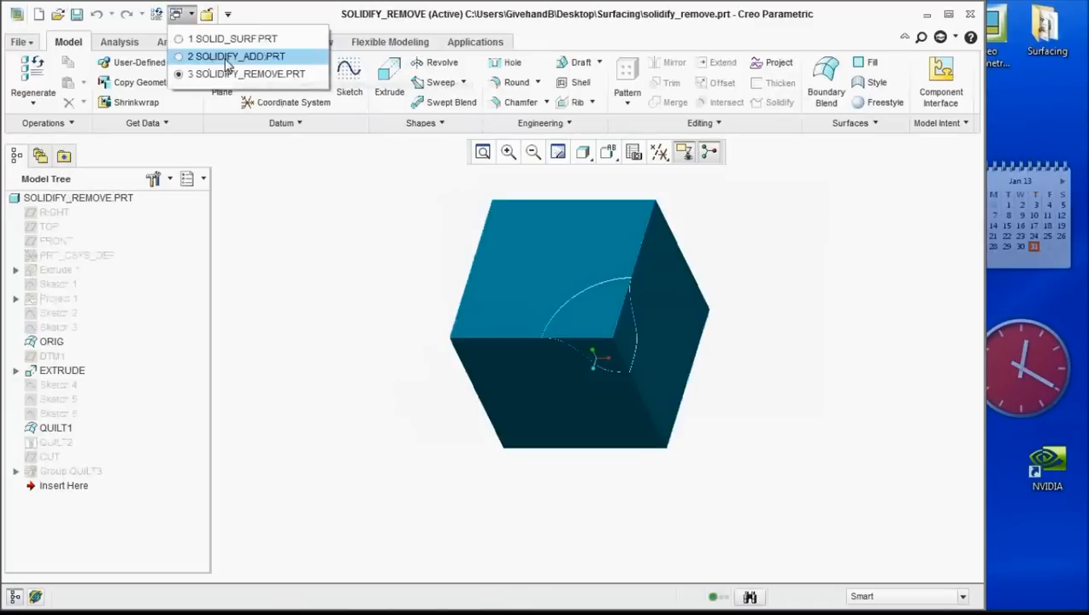
click(227, 59)
right_click(83, 342)
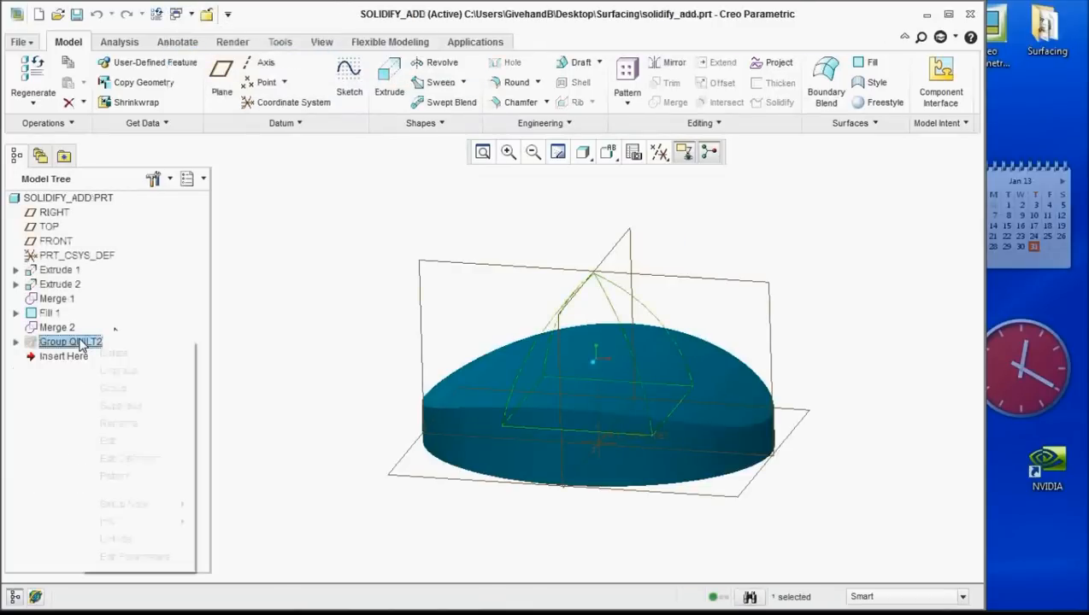
click(333, 286)
click(77, 270)
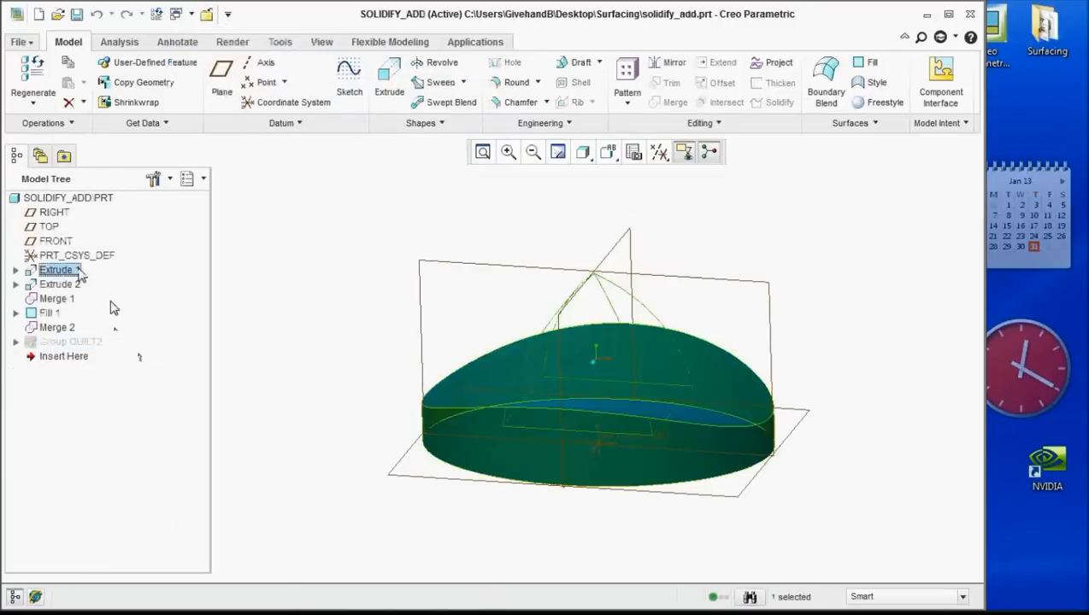
click(72, 284)
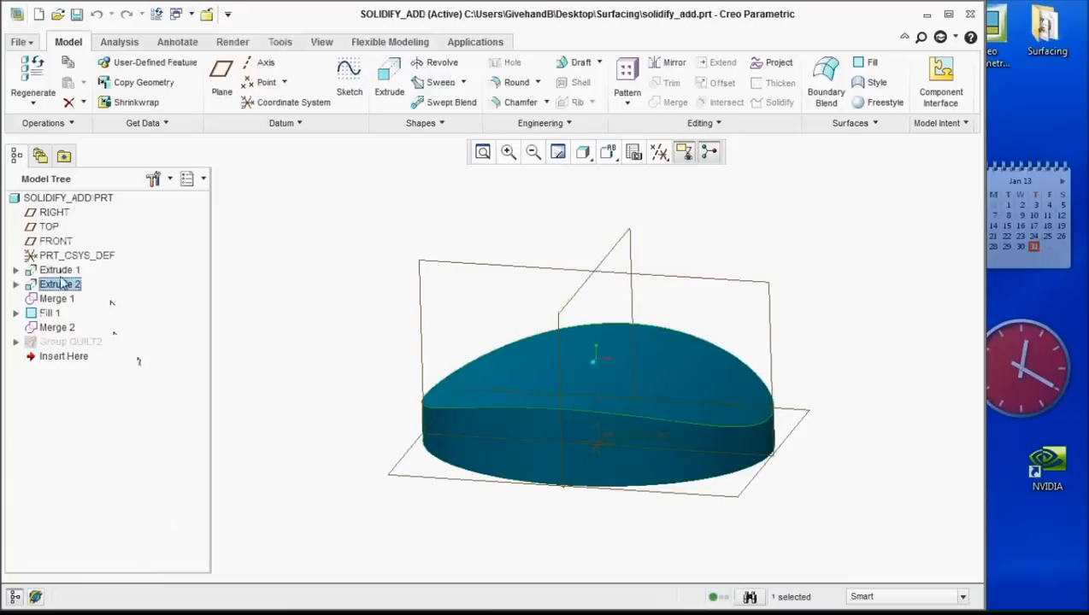
Unhide the Group QUILT2 in the solidify_add part and clear the selection
right_click(64, 342)
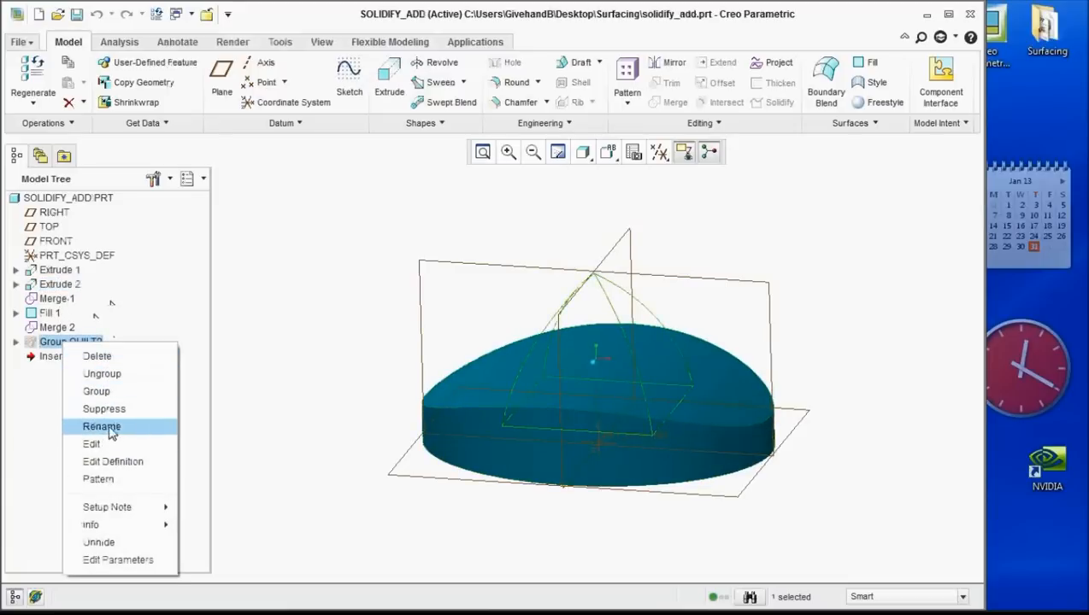
click(99, 542)
click(288, 372)
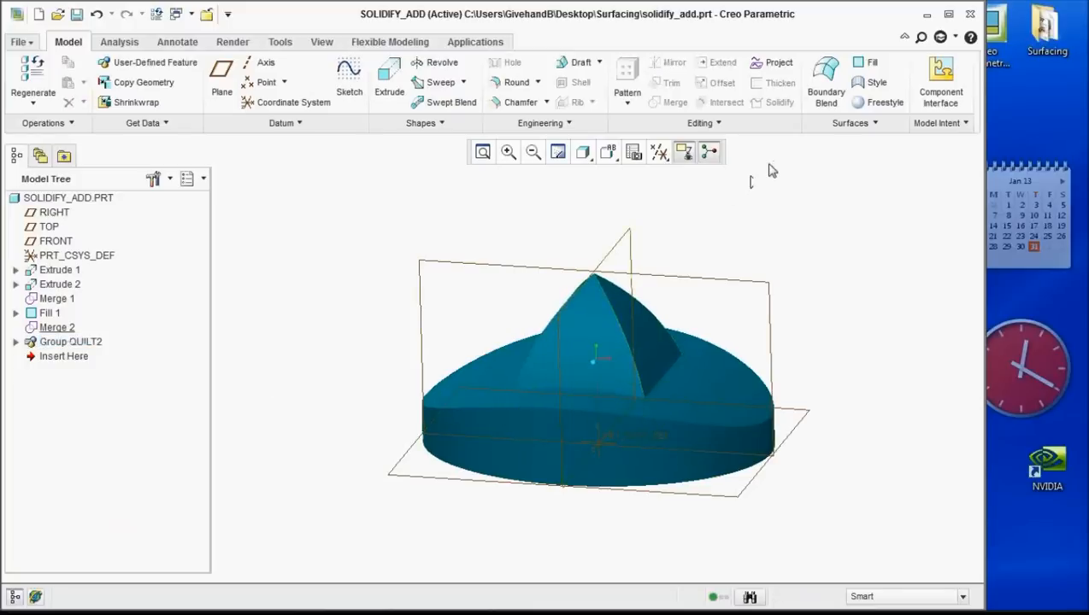
Examine the dome and the pyramid-shaped quilt in the No Hidden display style, and restore the shaded display
click(583, 152)
click(598, 244)
scroll(674, 357, up, 3)
scroll(677, 401, down, 3)
middle_drag(678, 401, 713, 456)
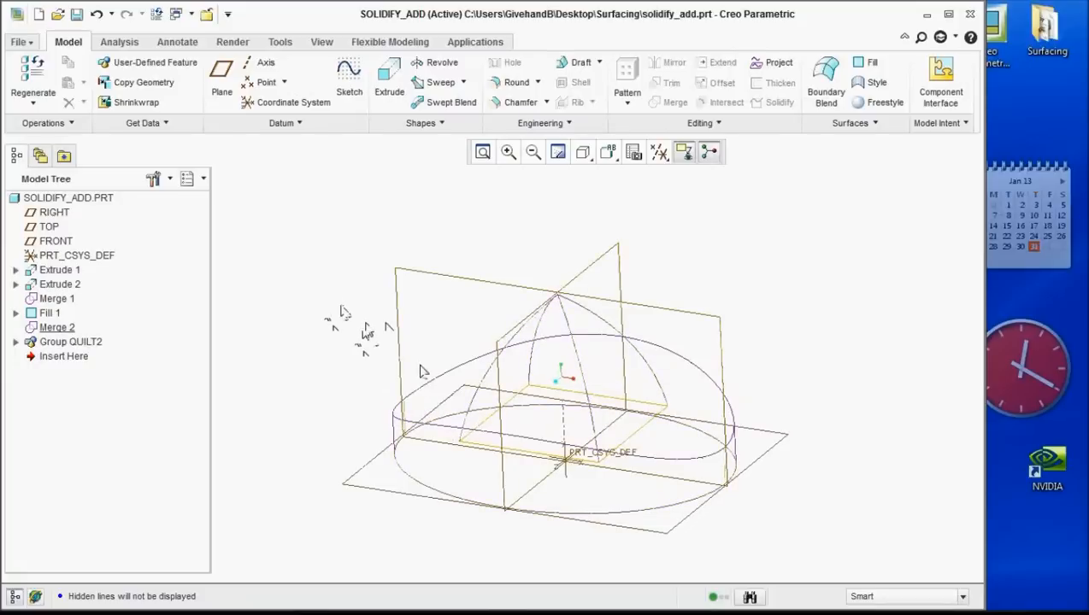
click(584, 153)
click(590, 222)
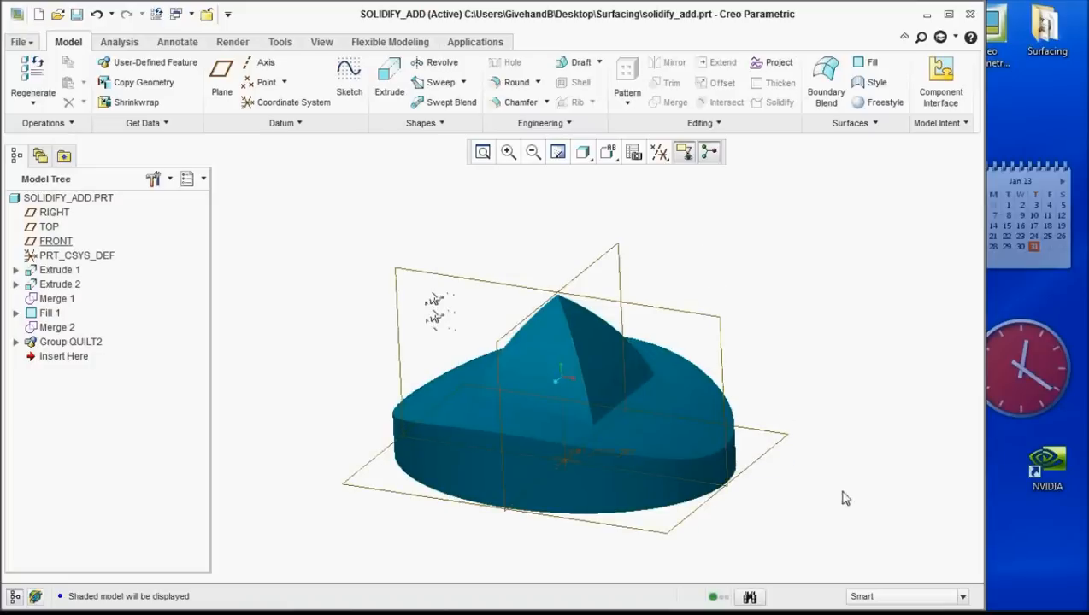
Solidify the closed base quilt under the pyramid, using the Quilts selection filter to pick it
click(963, 598)
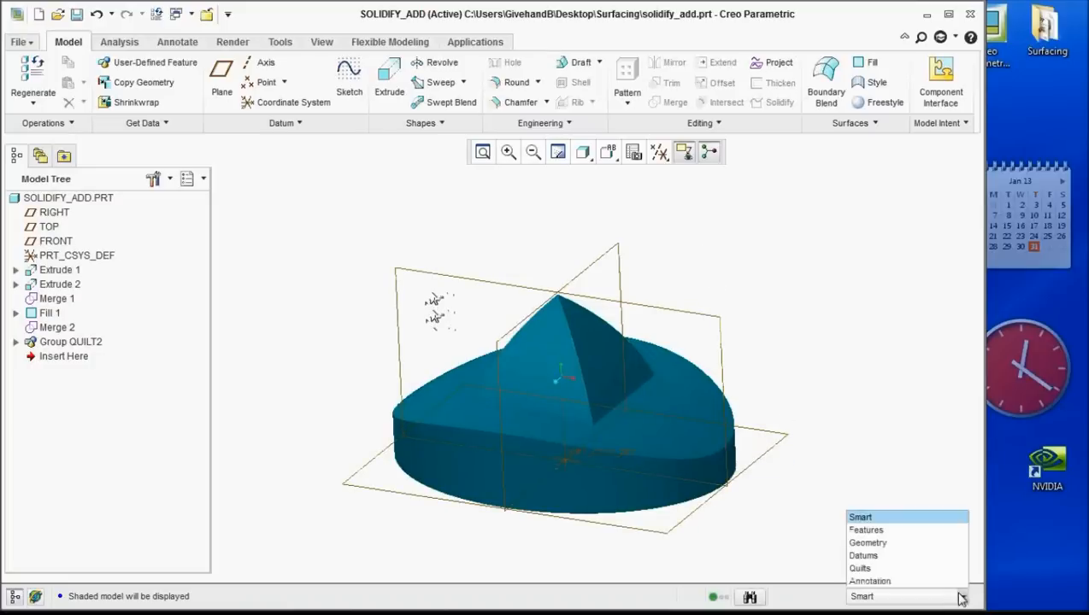
click(921, 569)
click(700, 452)
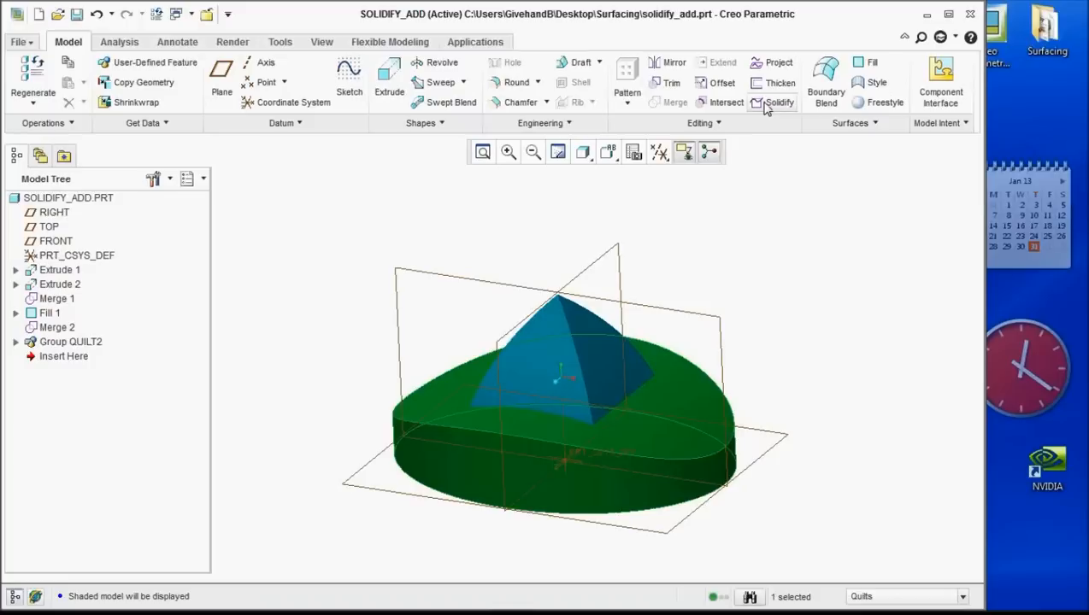
click(774, 102)
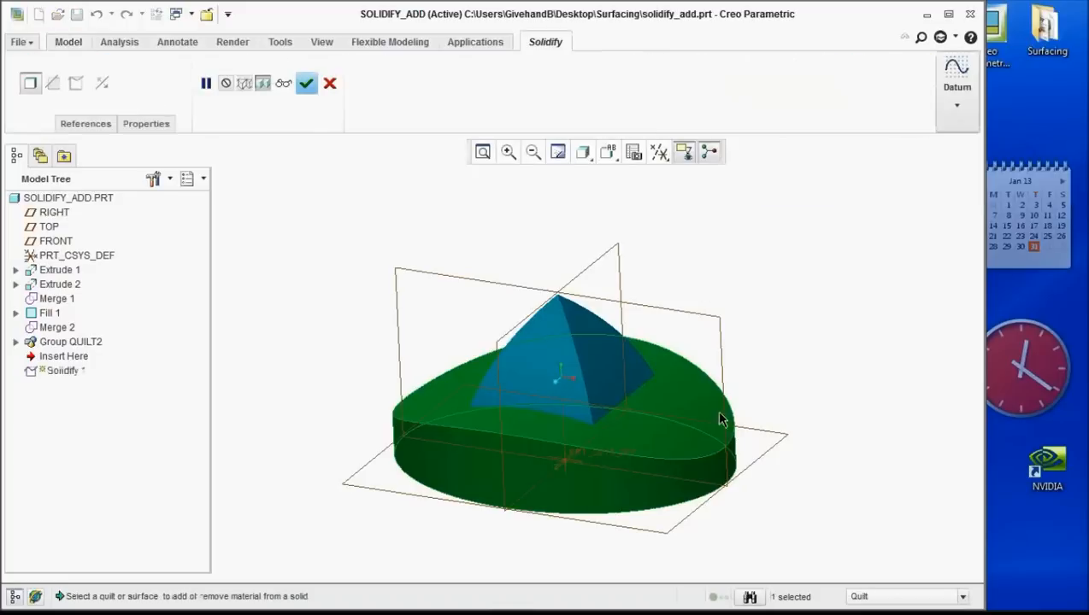
click(306, 82)
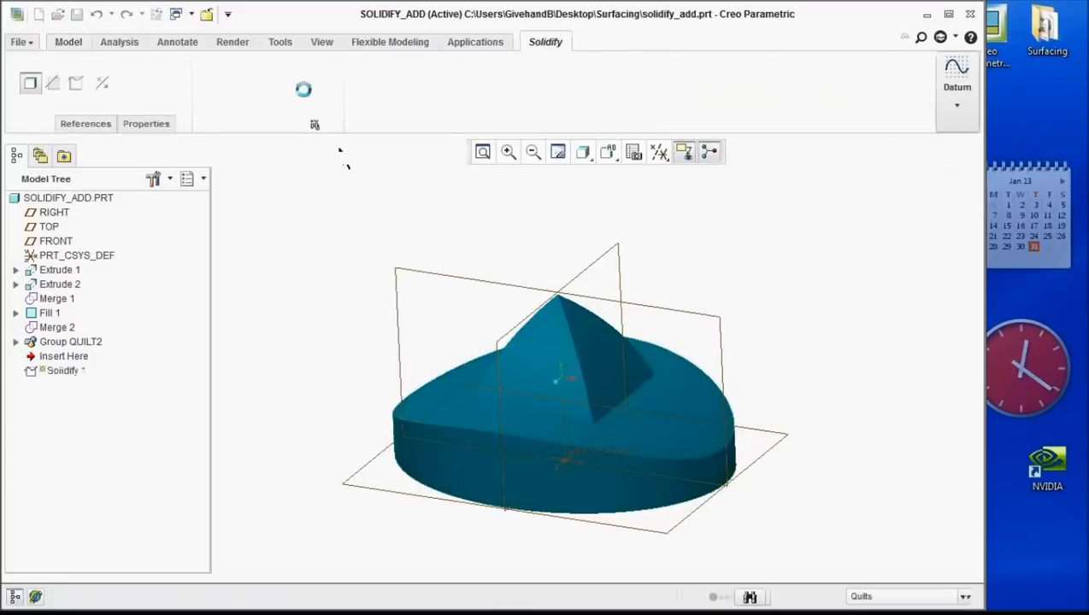
Examine the pyramid quilt against the solidified base in the No Hidden display style, selecting the quilt to highlight it
click(583, 154)
click(602, 243)
mouse_move(598, 257)
middle_down()
mouse_move(543, 439)
mouse_move(555, 342)
middle_up()
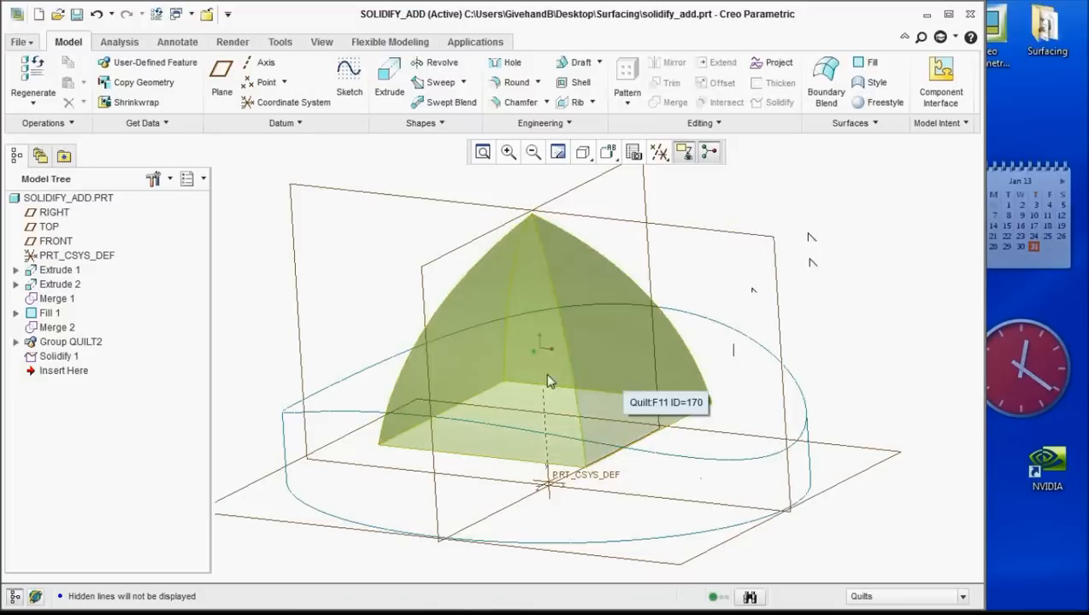
click(594, 282)
mouse_move(679, 374)
middle_down()
mouse_move(686, 343)
mouse_move(686, 369)
mouse_move(654, 401)
mouse_move(651, 343)
mouse_move(673, 306)
mouse_move(648, 297)
mouse_move(628, 409)
middle_up()
middle_drag(636, 358, 631, 386)
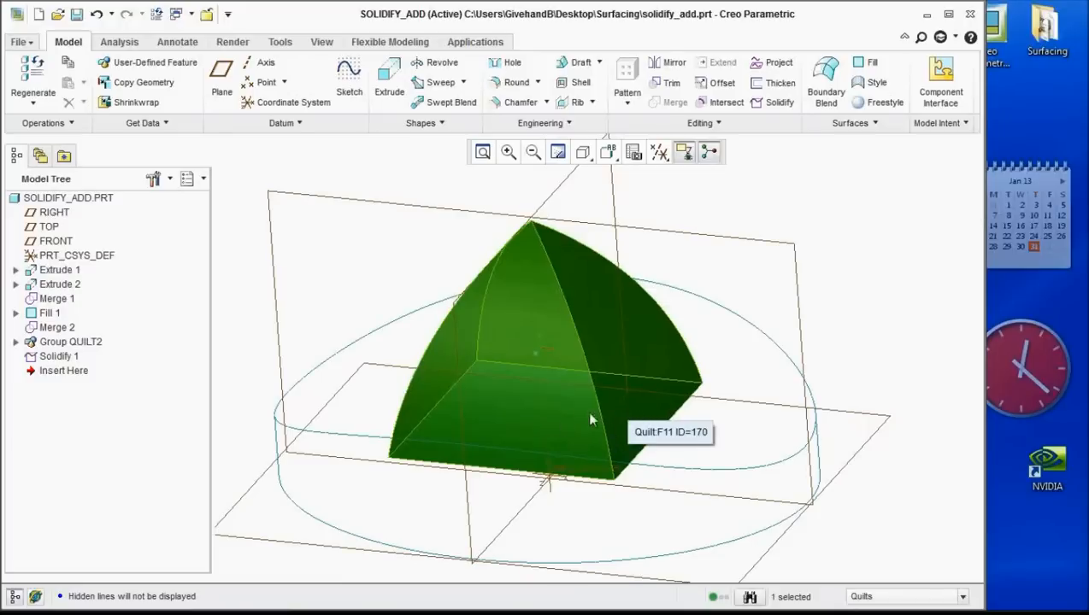
middle_drag(458, 352, 459, 316)
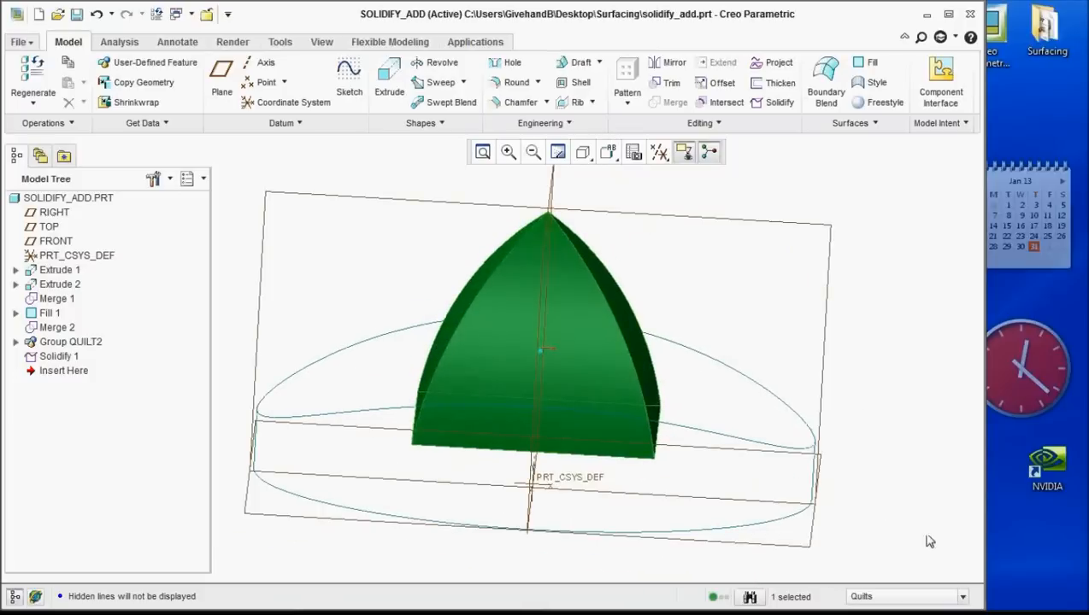
Inspect the base's upper surface with the Smart selection filter, and restore the shaded display
click(962, 597)
click(914, 519)
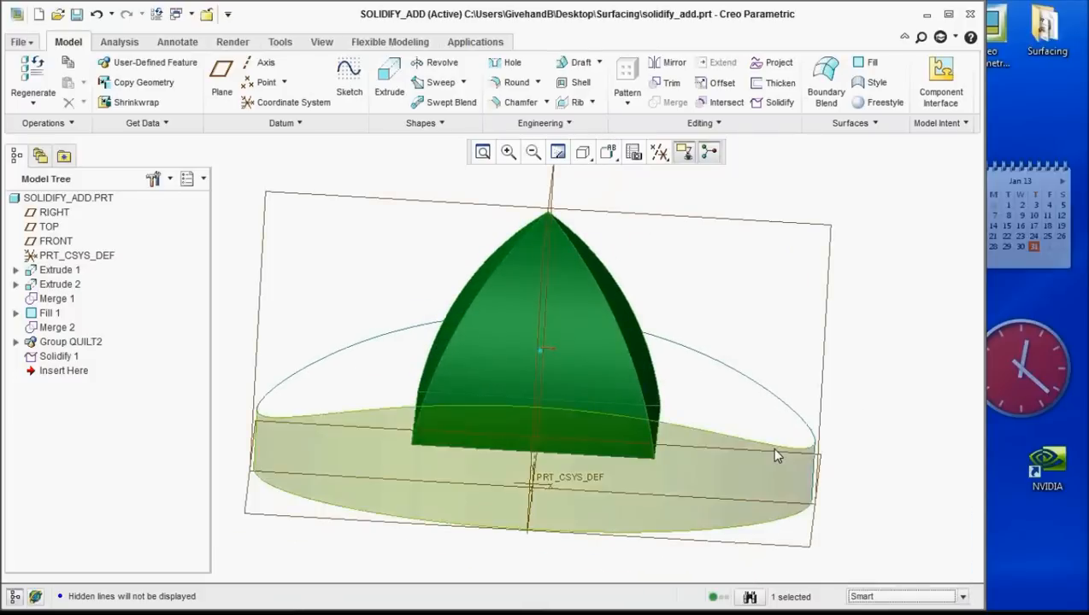
middle_drag(771, 447, 697, 402)
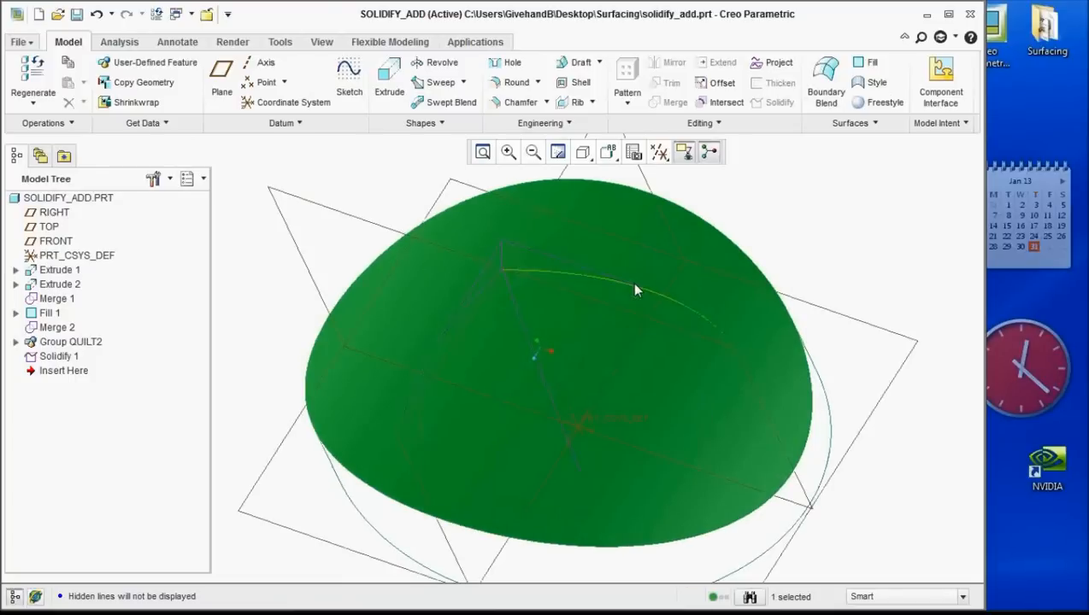
click(582, 152)
click(599, 222)
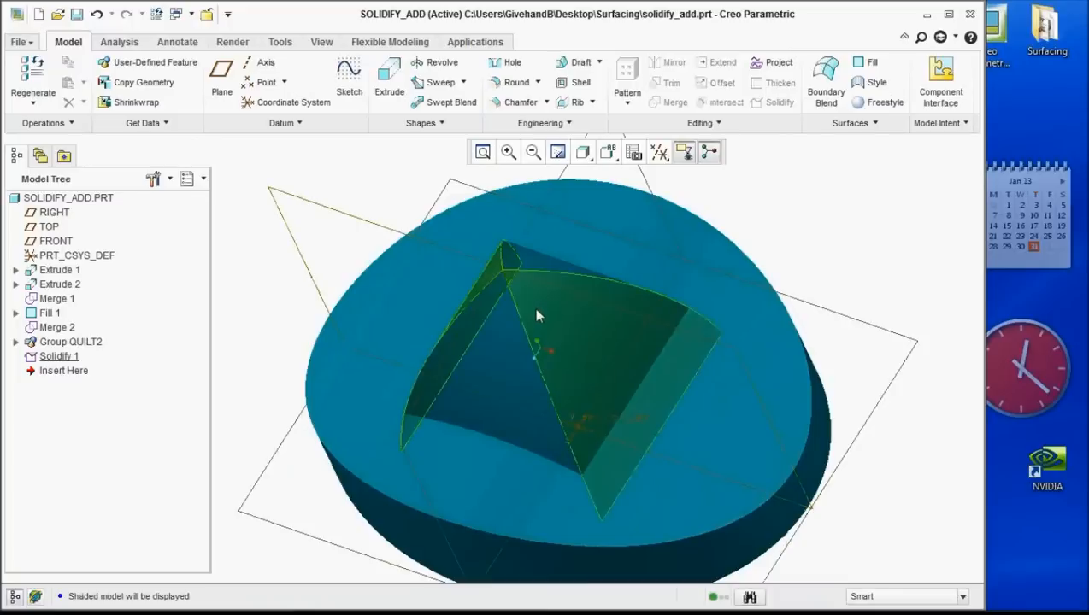
Apply a red appearance to the two adjacent faces of the pyramid quilt
click(321, 43)
click(417, 104)
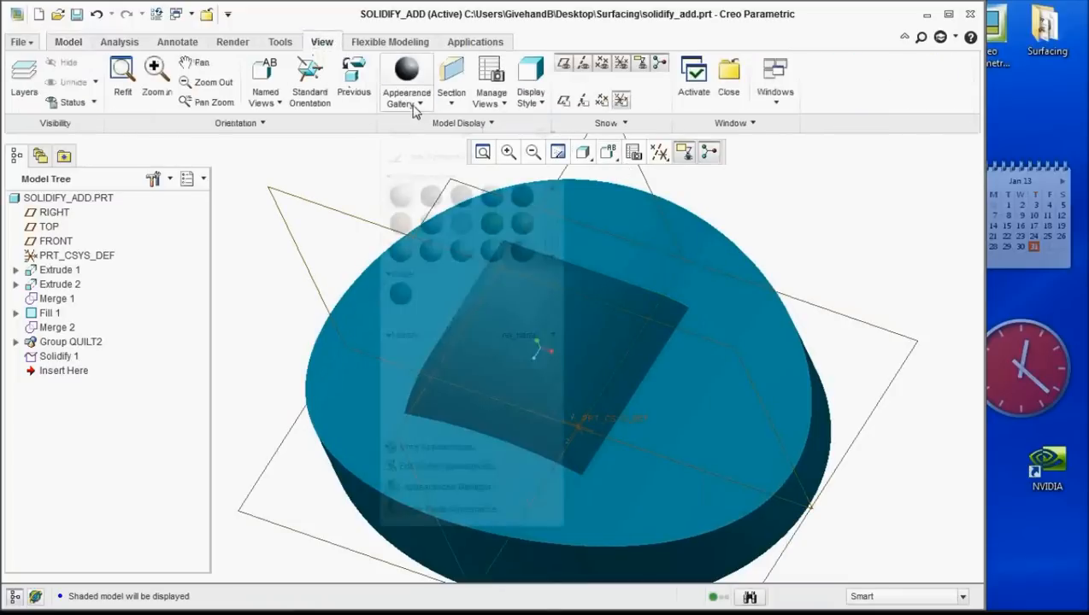
click(491, 250)
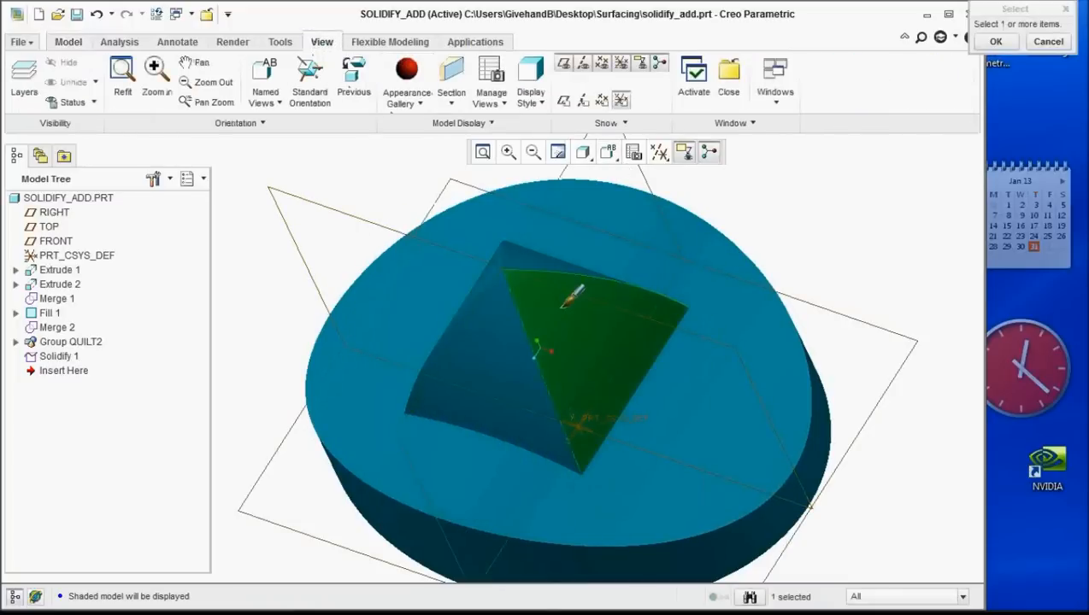
ctrl+click(503, 343)
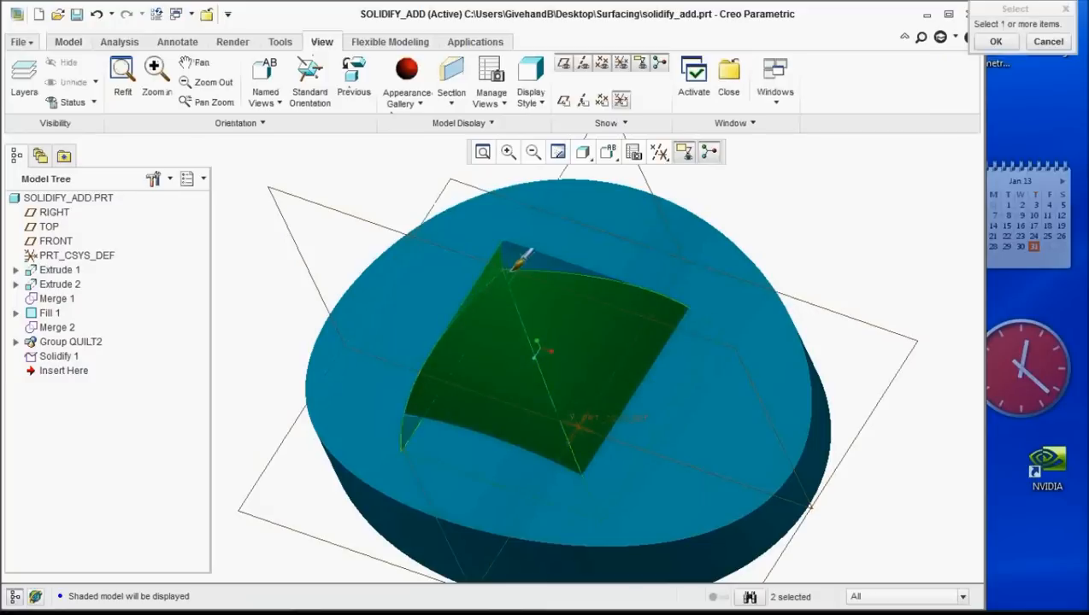
middle_click(605, 243)
middle_drag(675, 336, 648, 222)
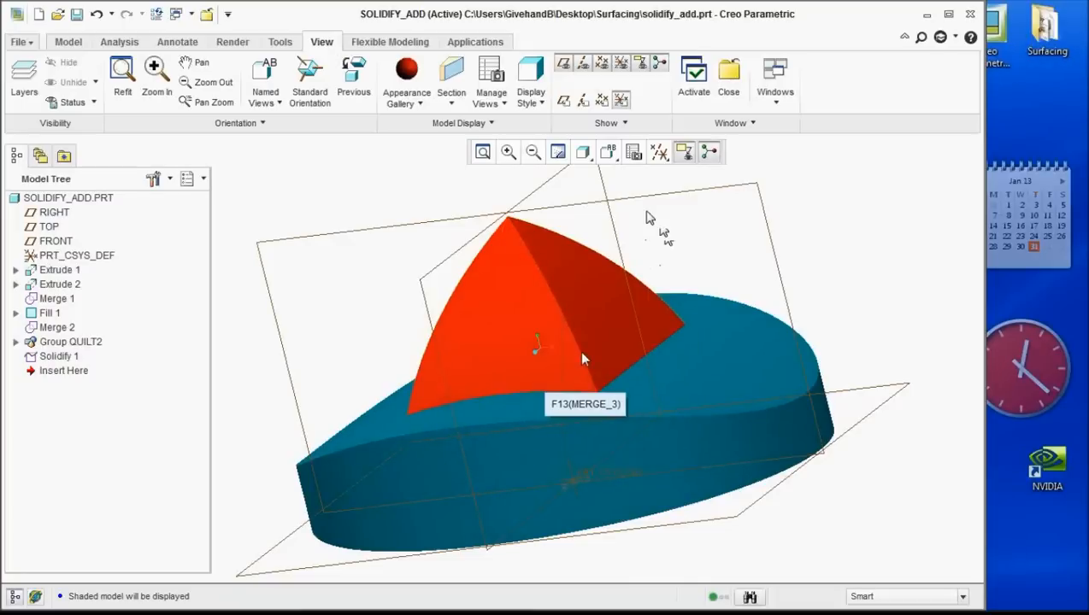
Solidify the red pyramid quilt as added material on the base, picking it with the Quilts selection filter
click(81, 46)
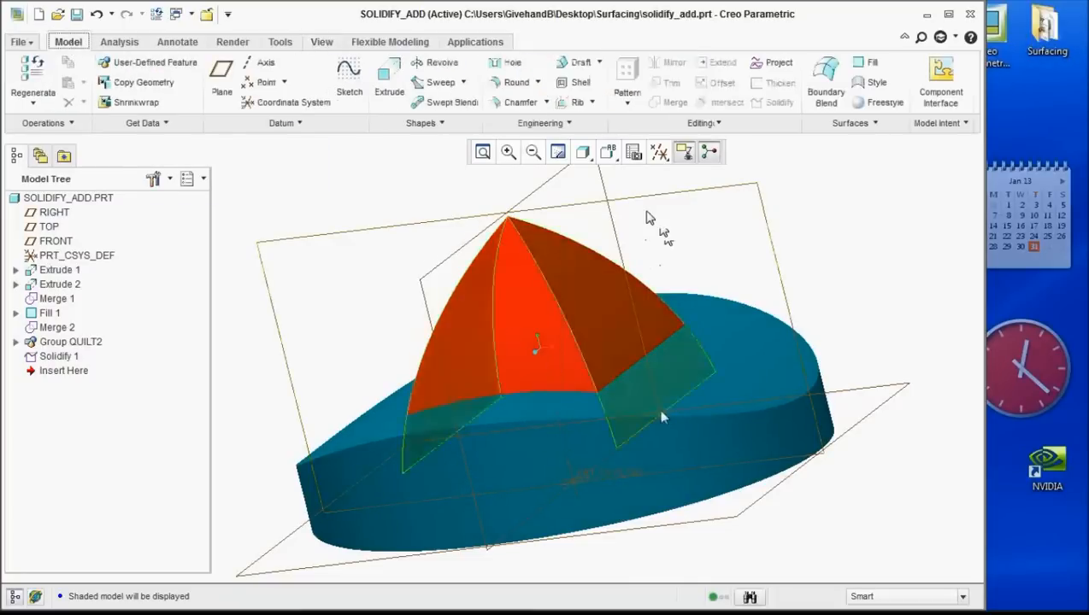
click(963, 597)
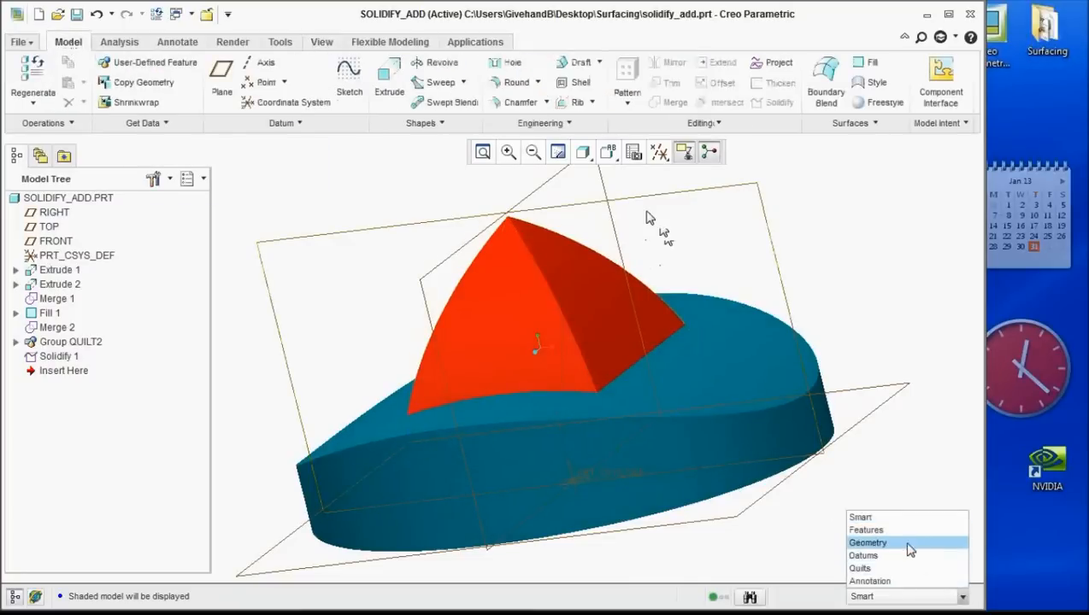
click(894, 568)
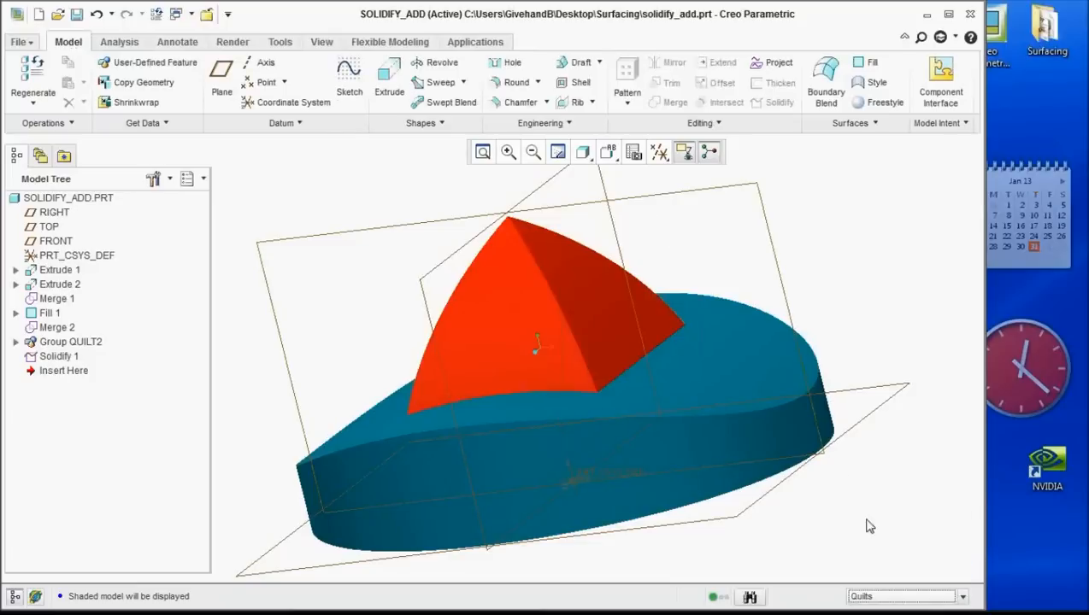
click(590, 325)
click(773, 102)
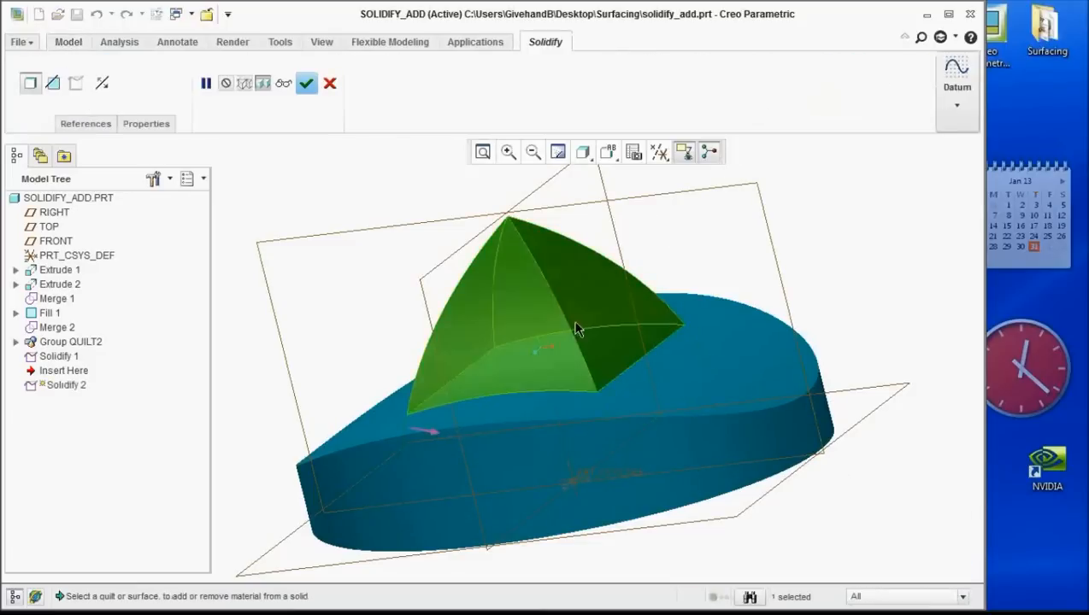
mouse_move(542, 416)
middle_down()
mouse_move(581, 438)
mouse_move(559, 407)
mouse_move(545, 425)
middle_up()
scroll(551, 359, up, 5)
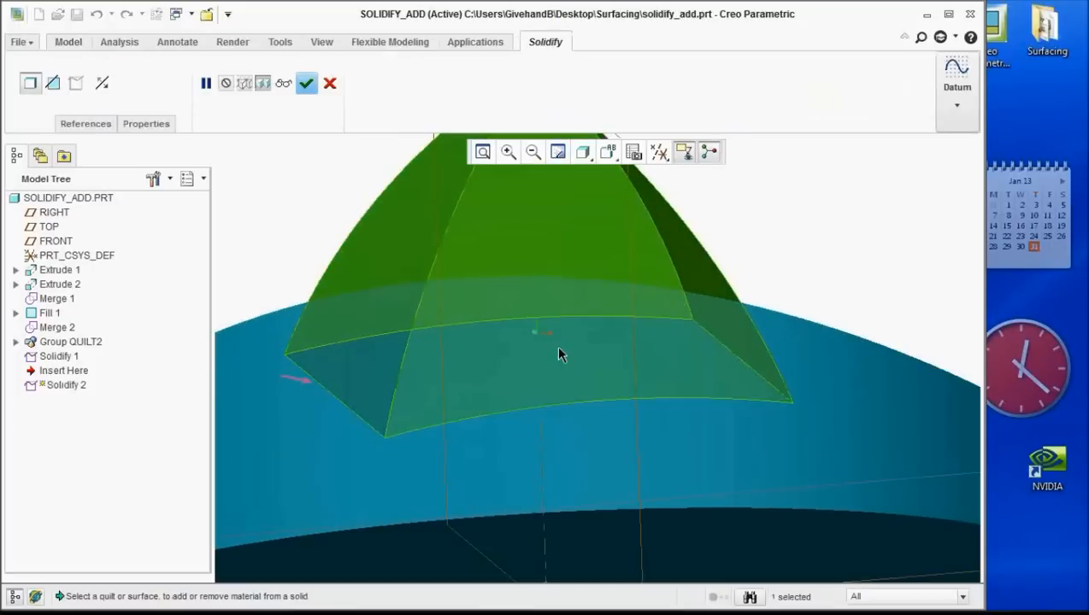
scroll(558, 356, down, 6)
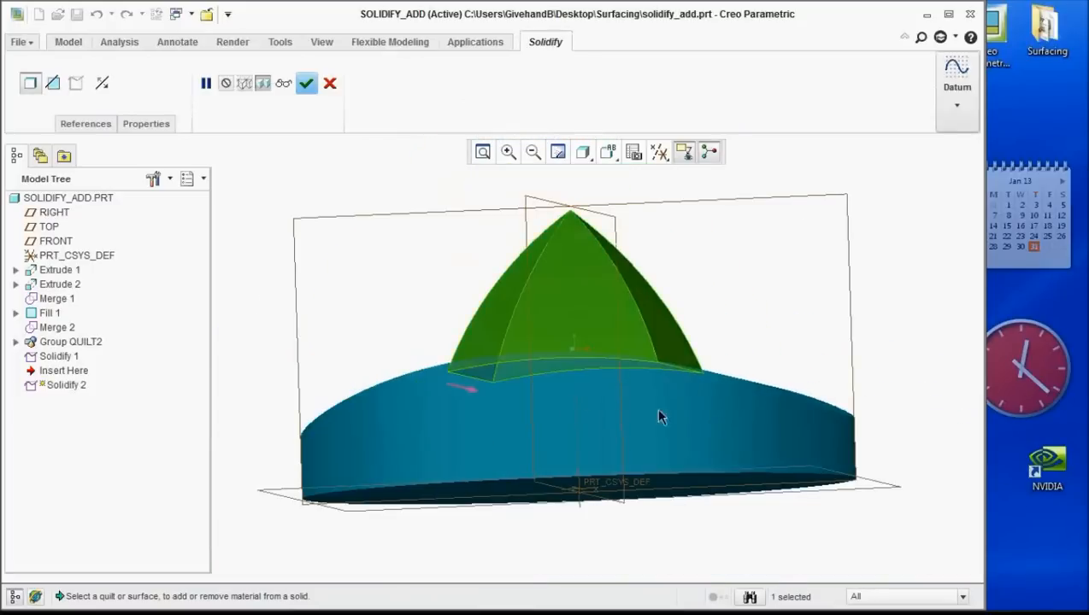
middle_drag(581, 394, 577, 418)
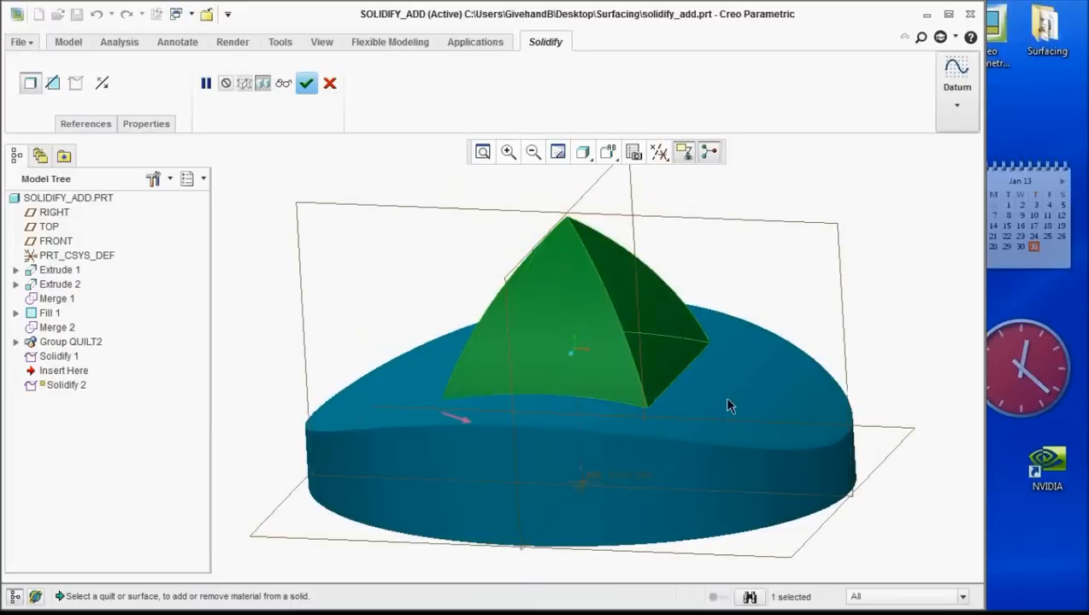
click(306, 84)
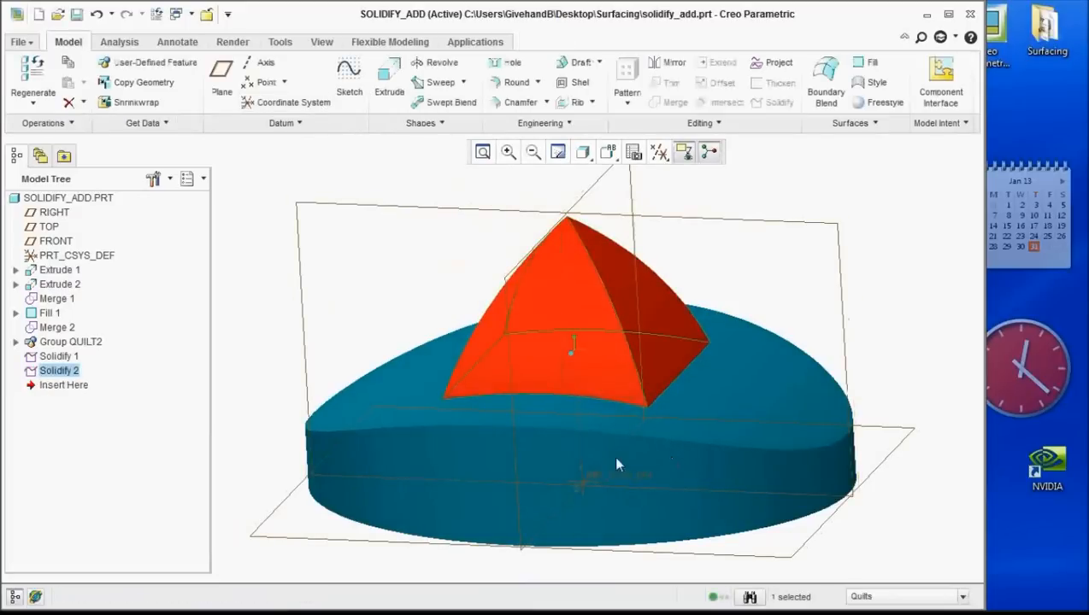
Roll the model back to before Solidify 2, inspect the pyramid quilt inside the base, and restore the insertion point after Solidify 2
drag(64, 384, 61, 363)
middle_drag(732, 413, 731, 382)
click(585, 331)
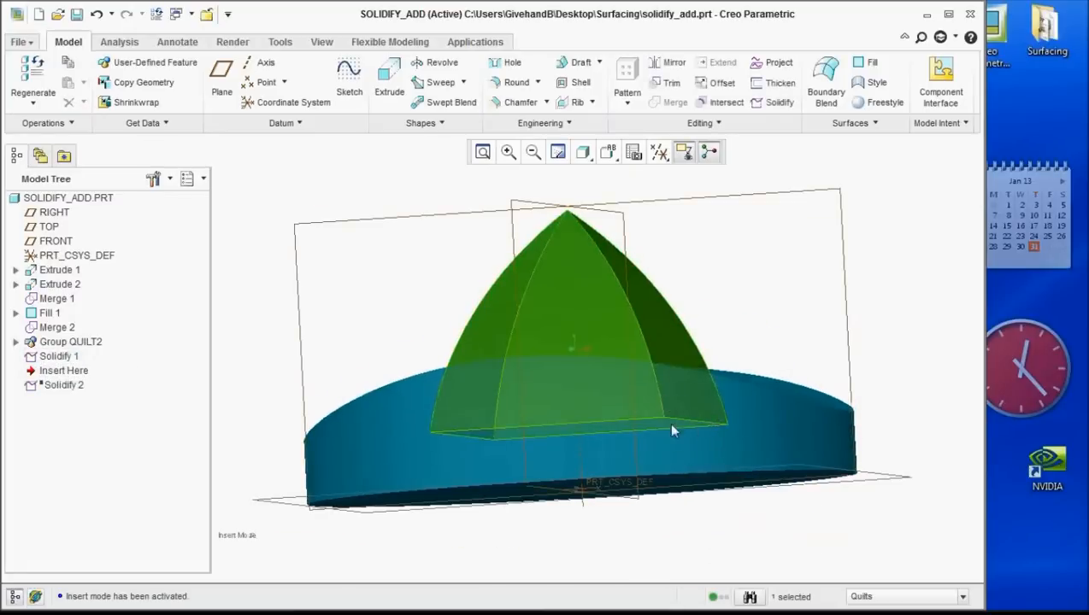
middle_drag(683, 401, 678, 417)
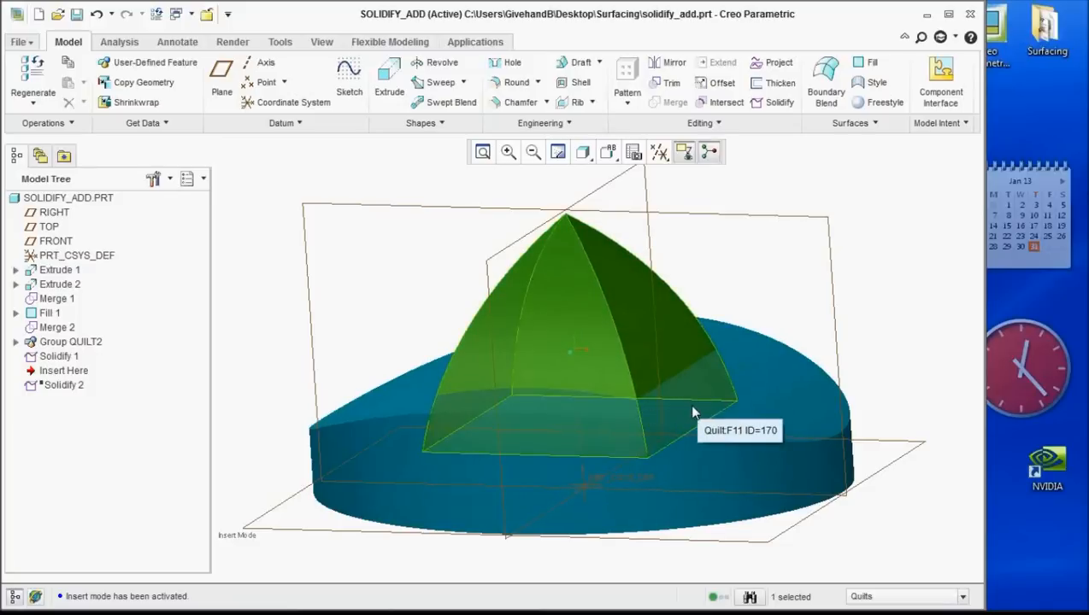
drag(80, 373, 80, 387)
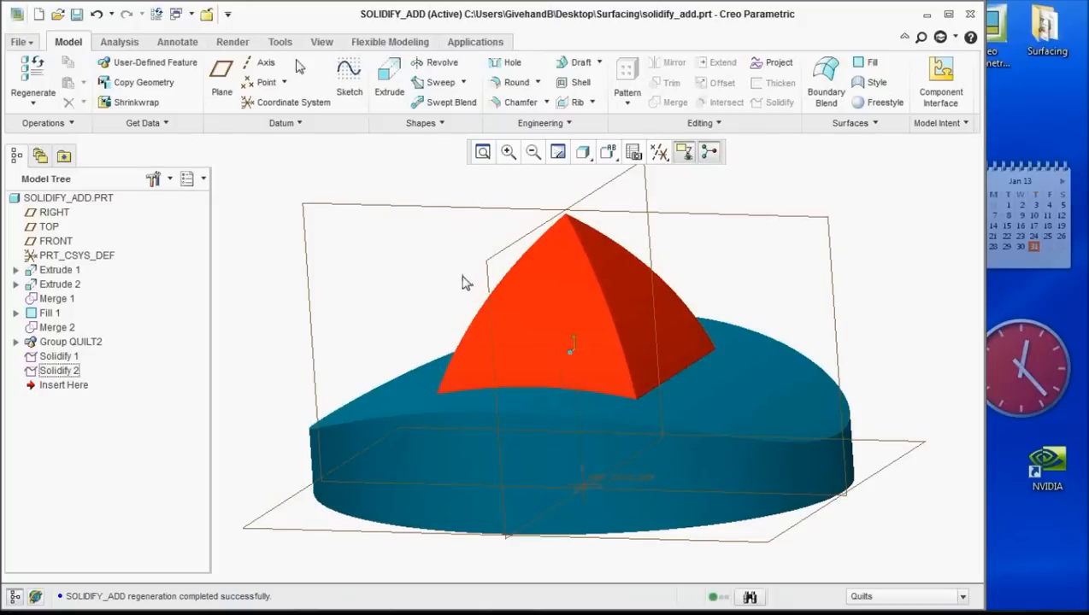
Switch to the solidify_remove part and bring the block's corner with QUILT1 into view
click(192, 15)
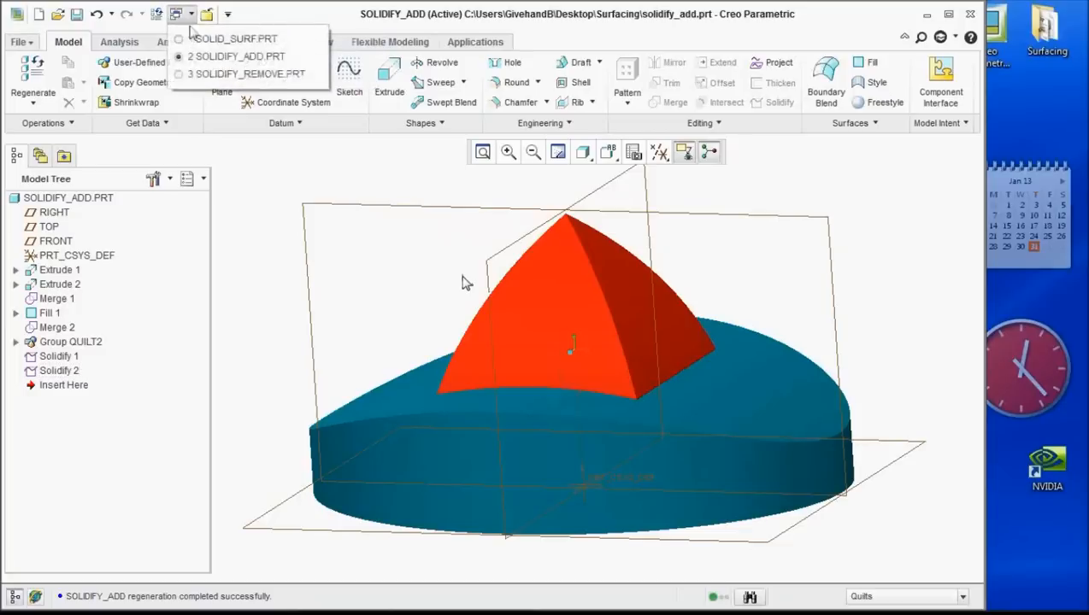
click(246, 73)
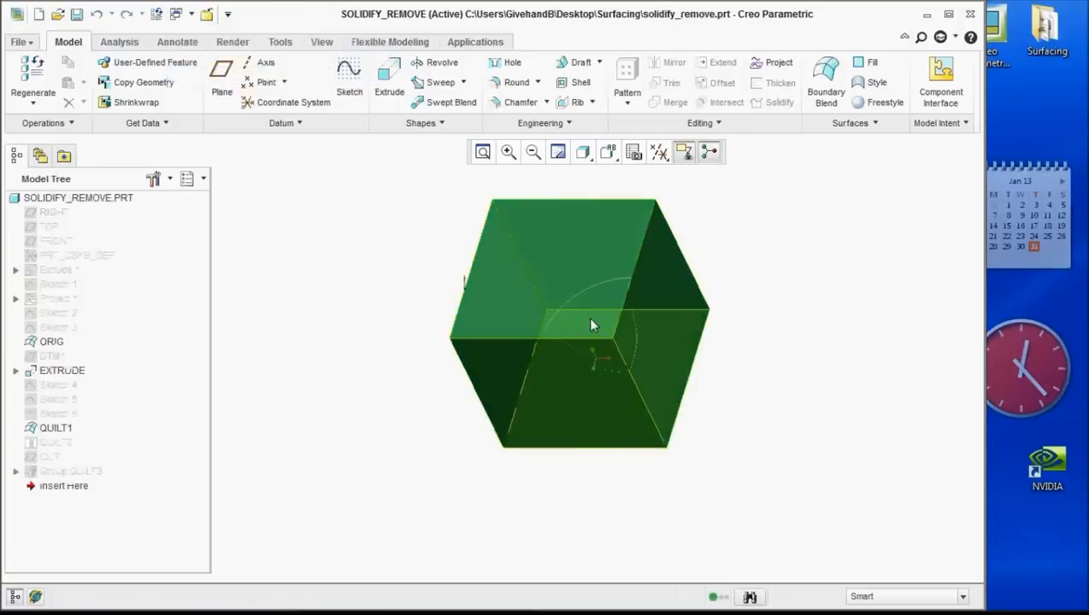
middle_drag(590, 319, 612, 288)
scroll(624, 233, down, 4)
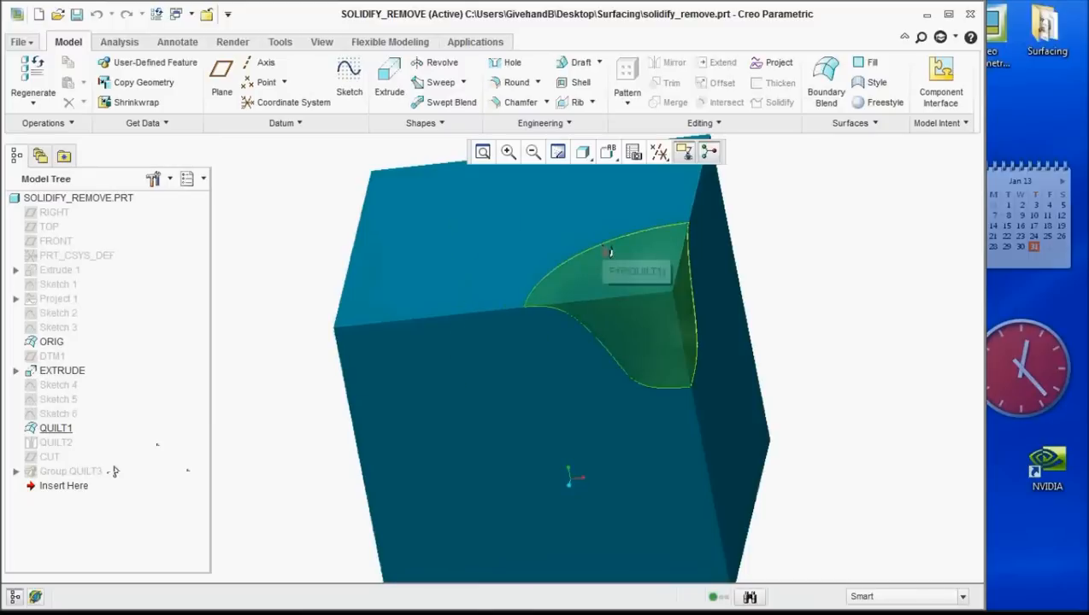
Solidify QUILT1 at the block's corner as a surface patch, picking it with the Quilts selection filter
click(959, 596)
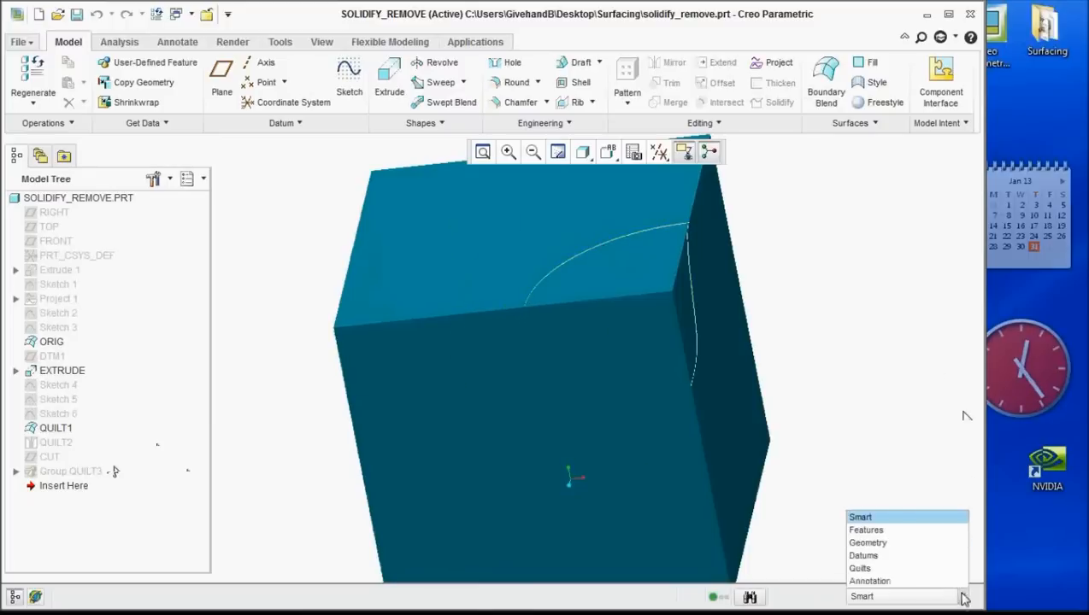
click(914, 577)
click(652, 269)
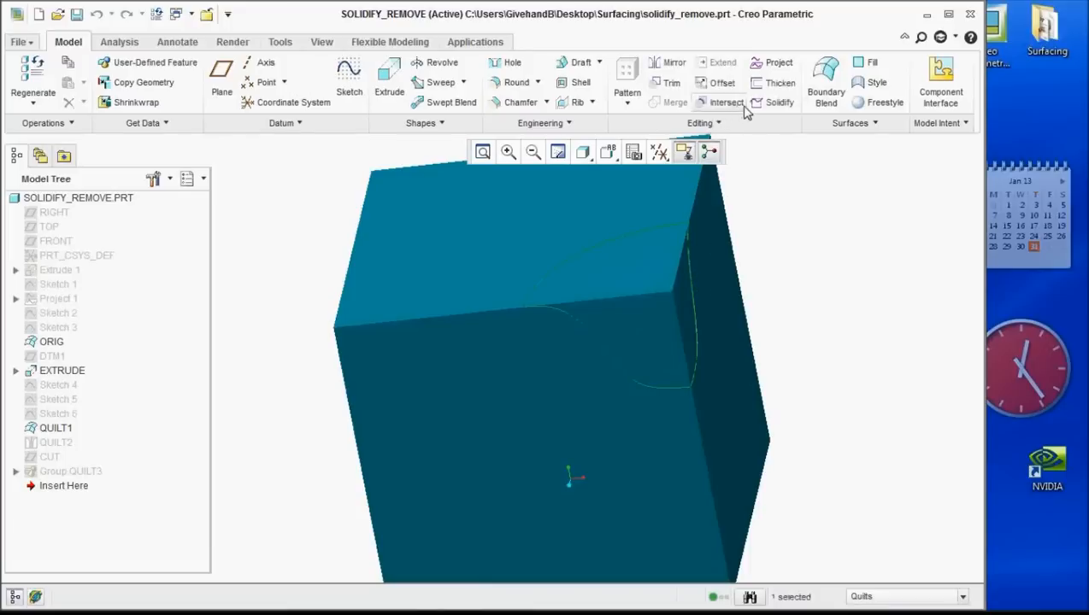
click(773, 101)
middle_drag(468, 257, 515, 241)
scroll(767, 288, up, 3)
scroll(766, 288, up, 3)
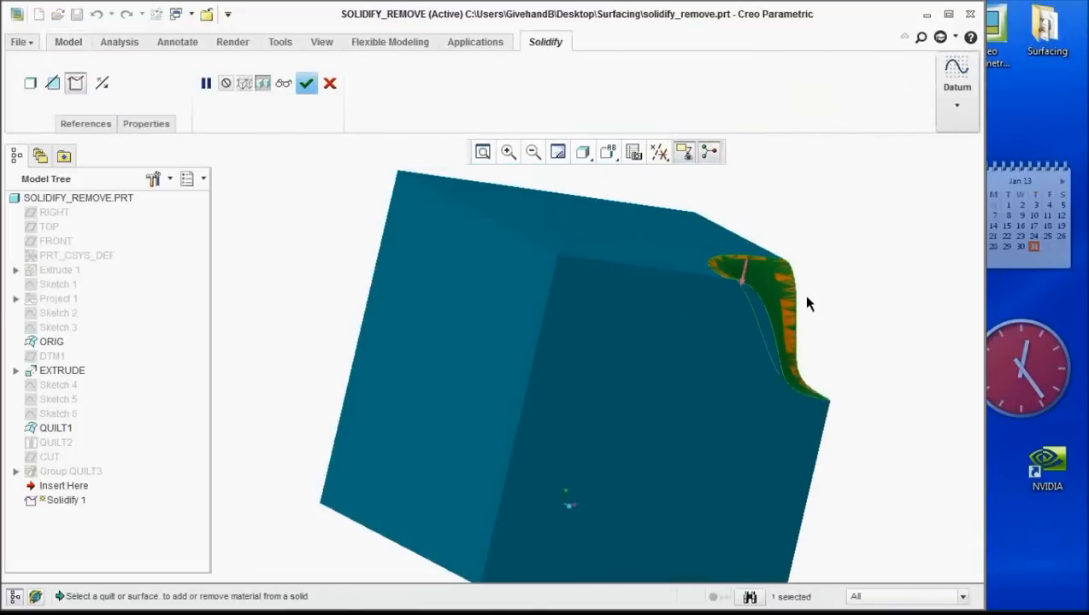
scroll(804, 301, down, 3)
middle_drag(785, 276, 755, 291)
scroll(756, 289, up, 2)
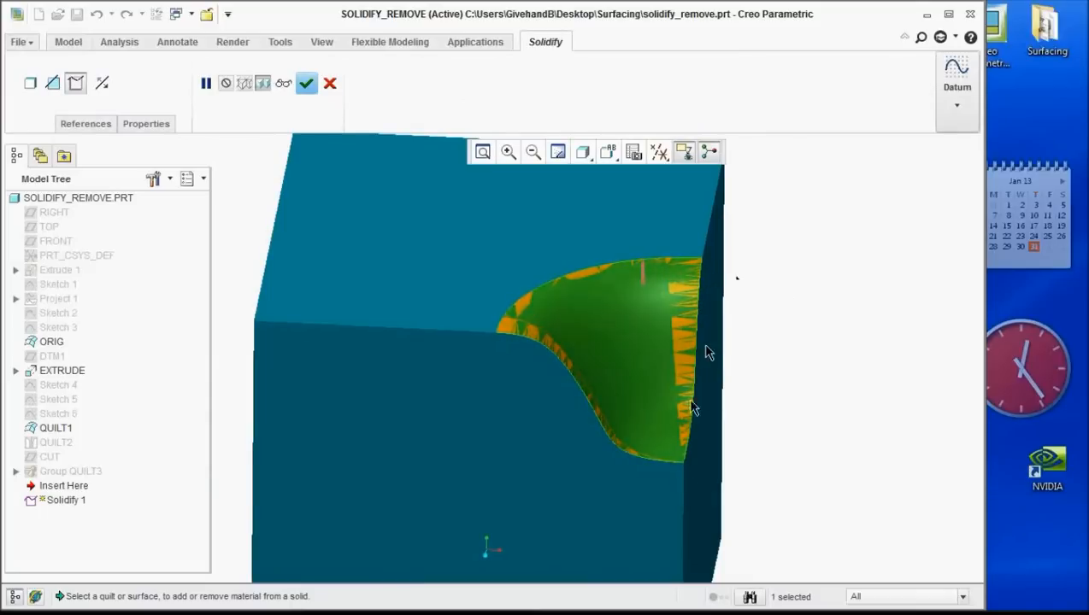
scroll(570, 364, up, 1)
mouse_move(629, 307)
middle_down()
mouse_move(590, 318)
mouse_move(645, 311)
middle_up()
middle_drag(690, 370, 530, 294)
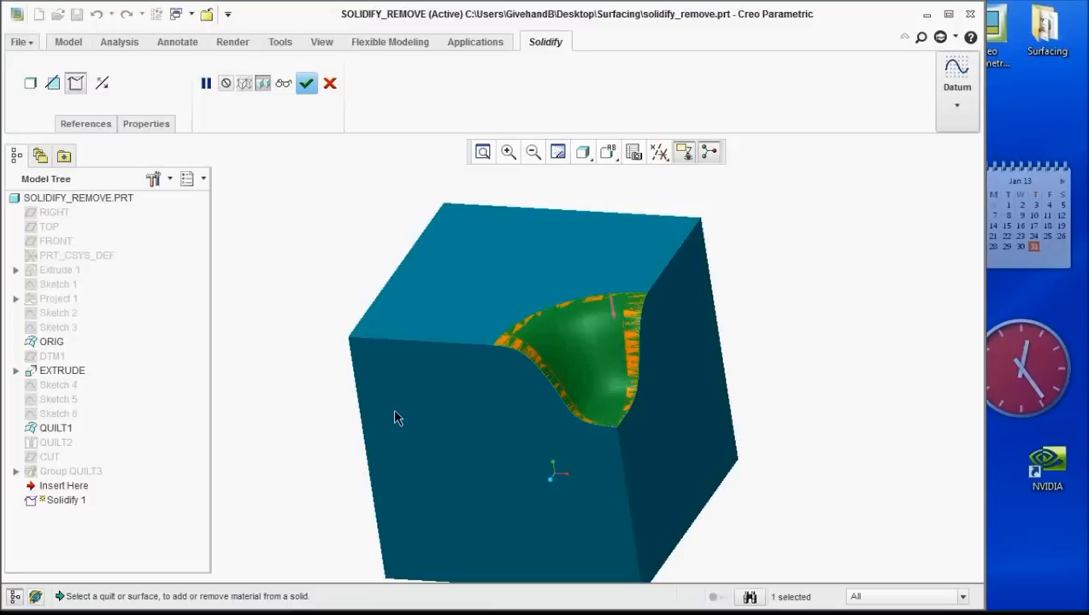
click(306, 84)
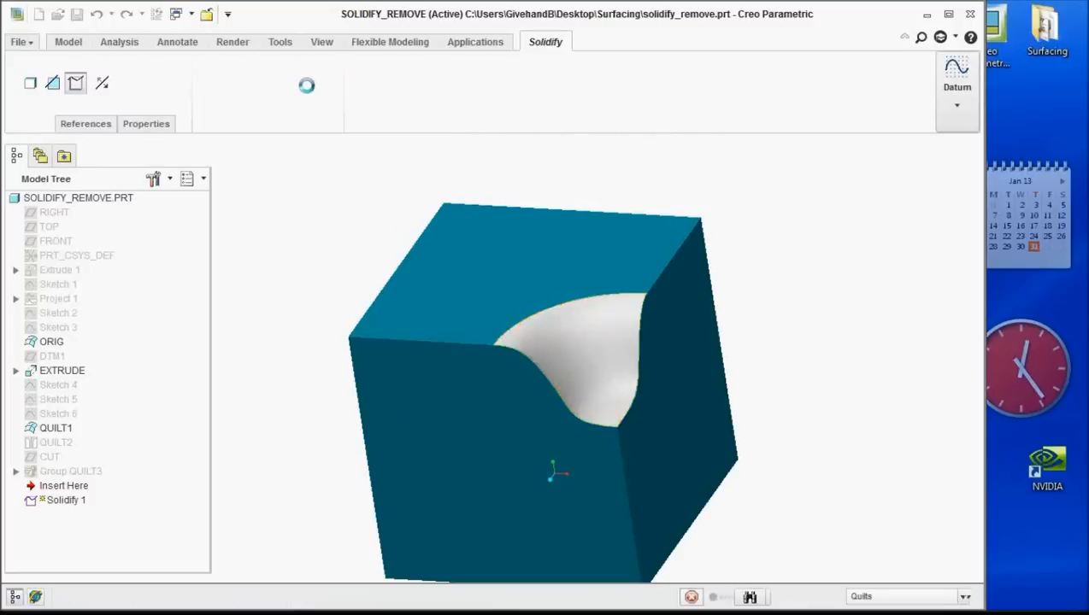
middle_drag(480, 351, 329, 205)
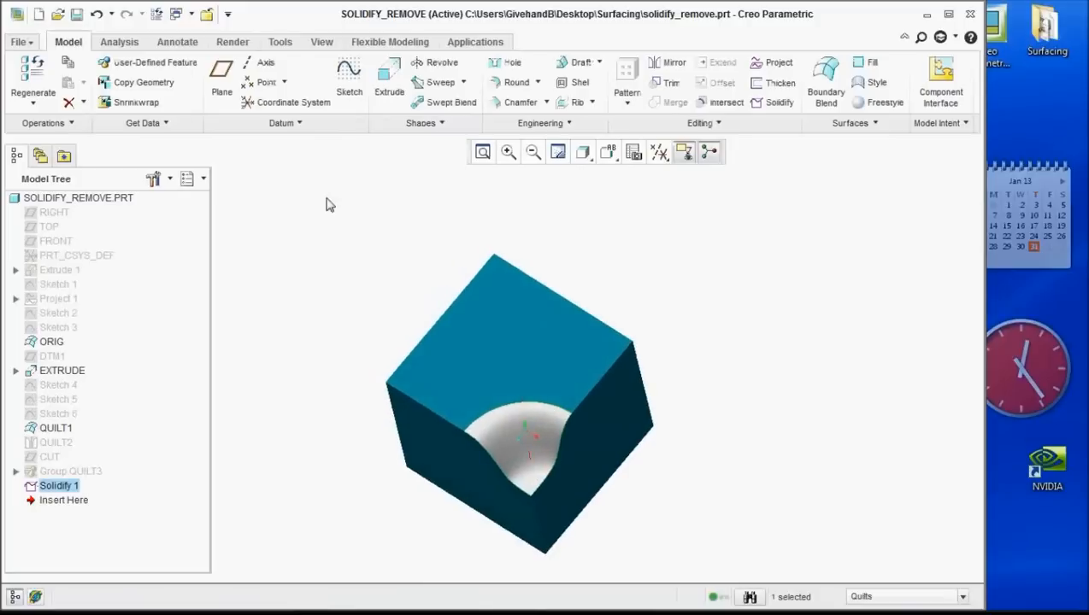
Open replace3.prt and turn the model to show the wavy quilt crossing the block
click(58, 15)
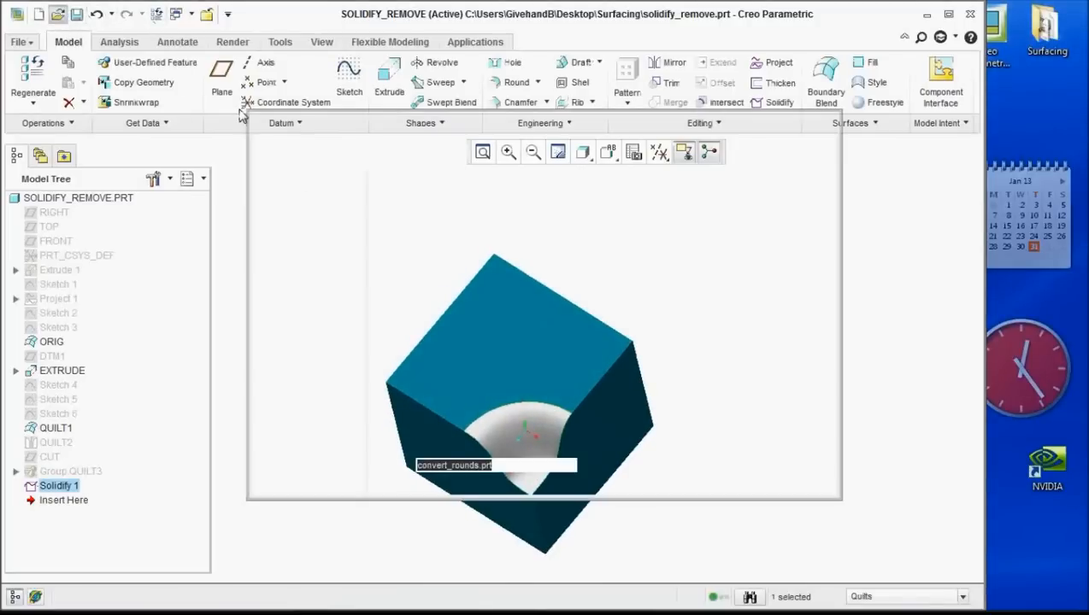
click(402, 229)
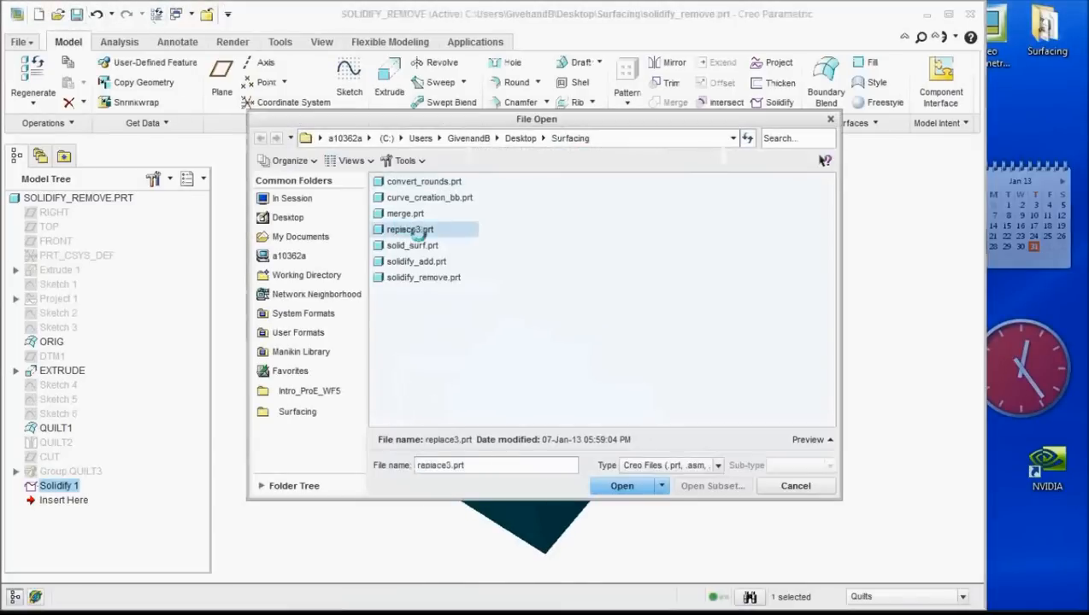
double_click(414, 229)
click(596, 319)
middle_drag(652, 296, 665, 330)
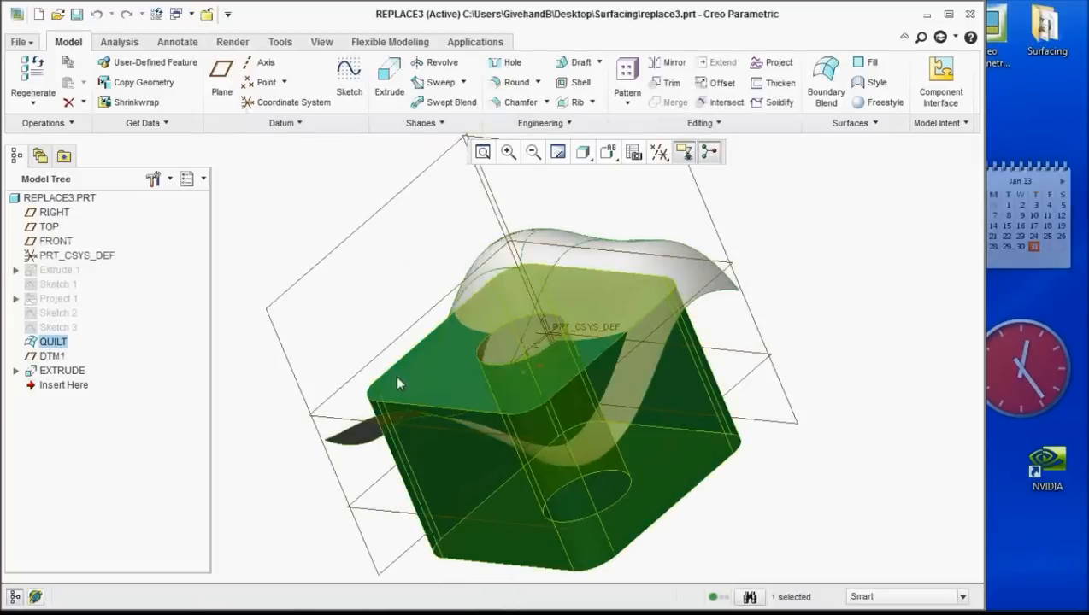
click(376, 308)
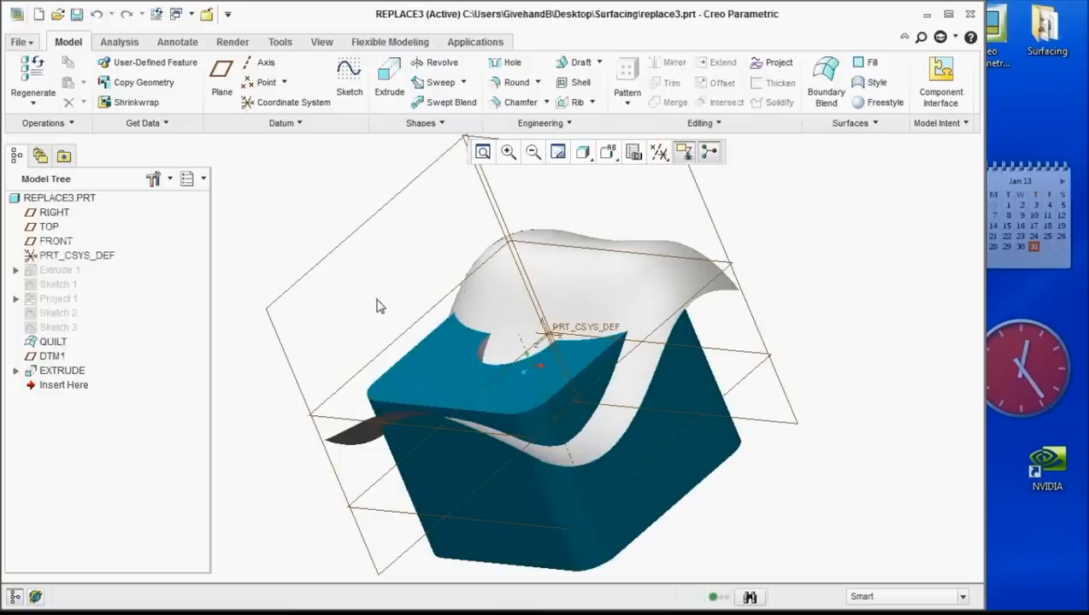
Replace the block's flat top face with the wavy quilt using Offset with the Replace Surface Feature option
click(451, 372)
click(430, 365)
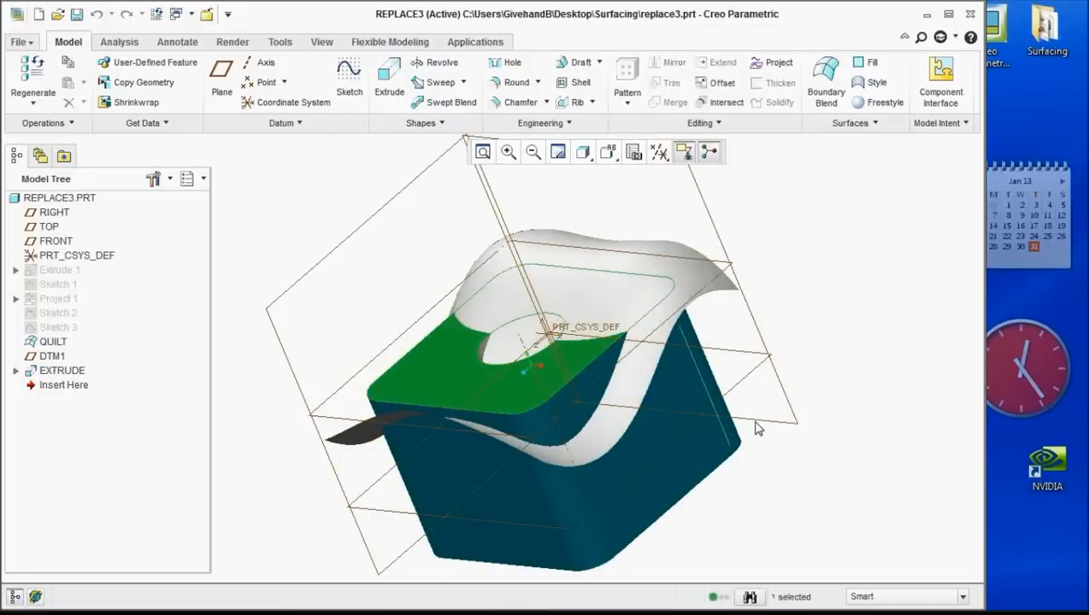
click(722, 85)
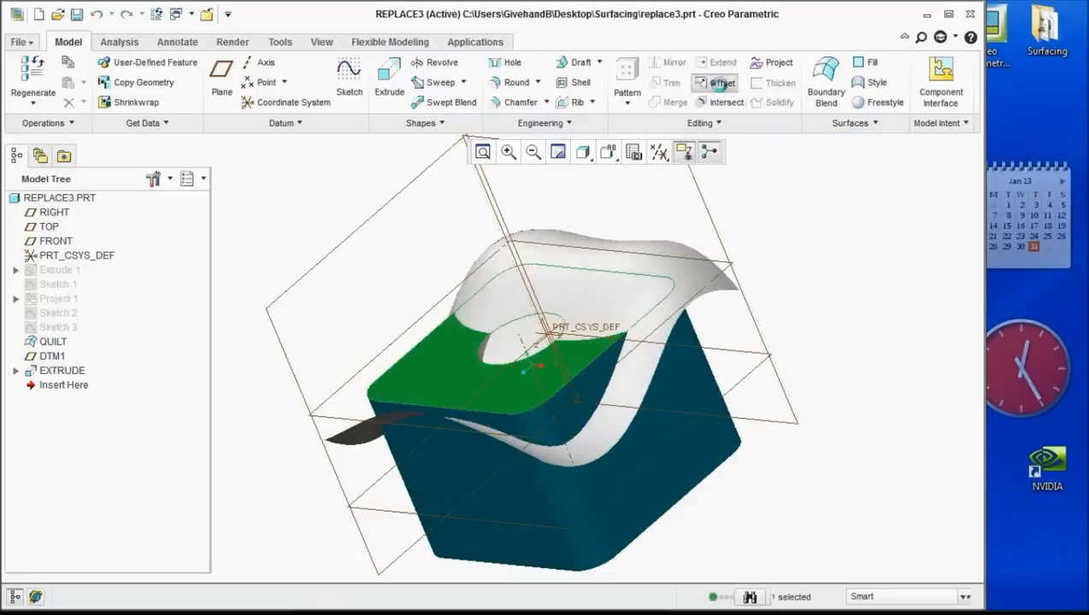
click(45, 83)
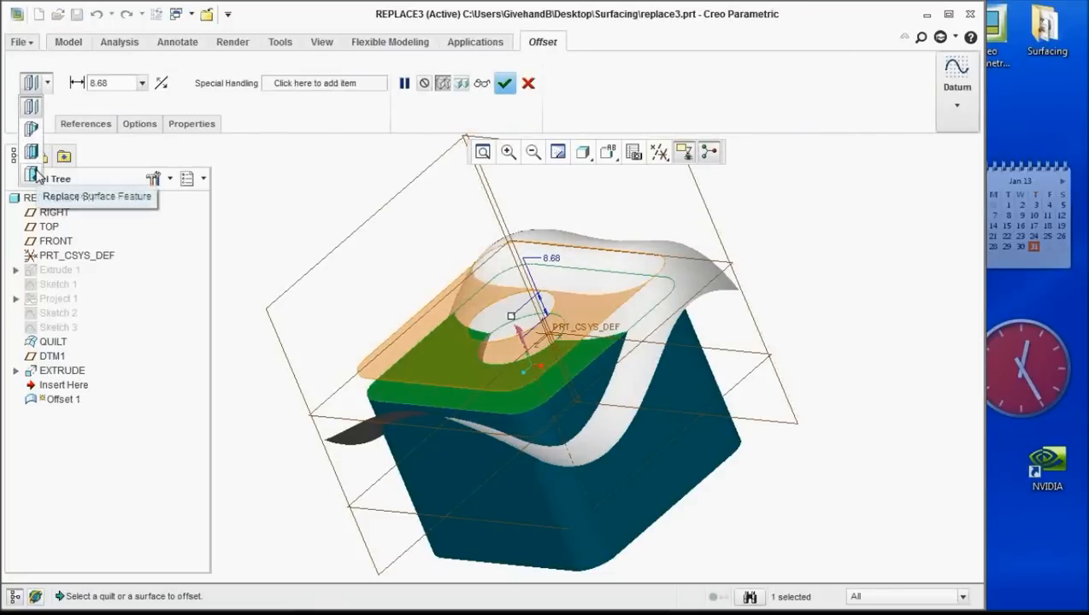
click(32, 175)
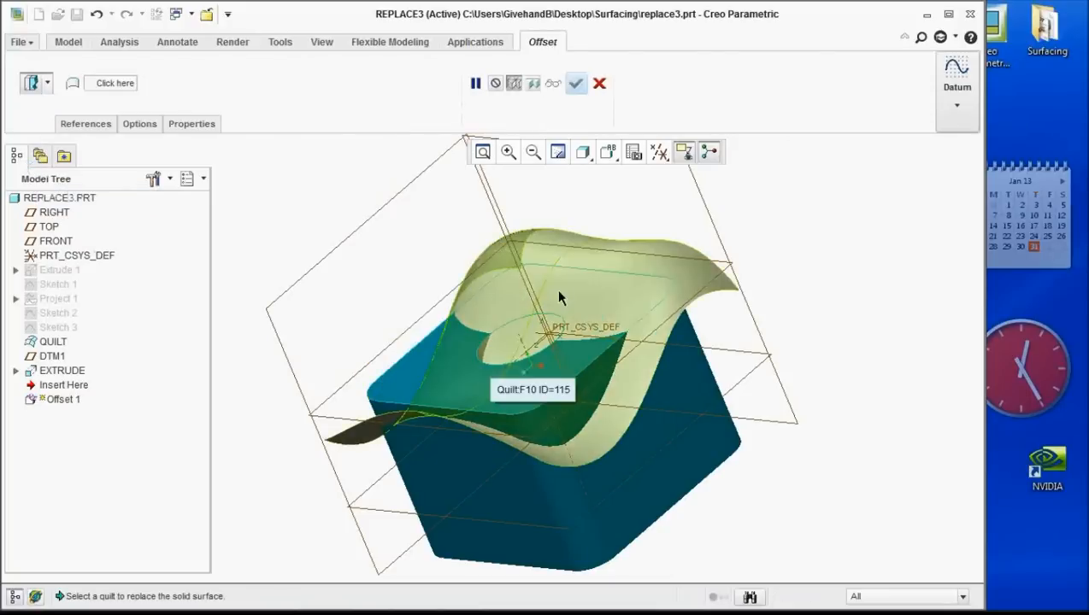
click(584, 290)
click(585, 291)
mouse_move(585, 291)
middle_down()
mouse_move(606, 316)
mouse_move(627, 301)
mouse_move(595, 312)
mouse_move(651, 312)
mouse_move(517, 383)
mouse_move(536, 404)
mouse_move(547, 472)
middle_up()
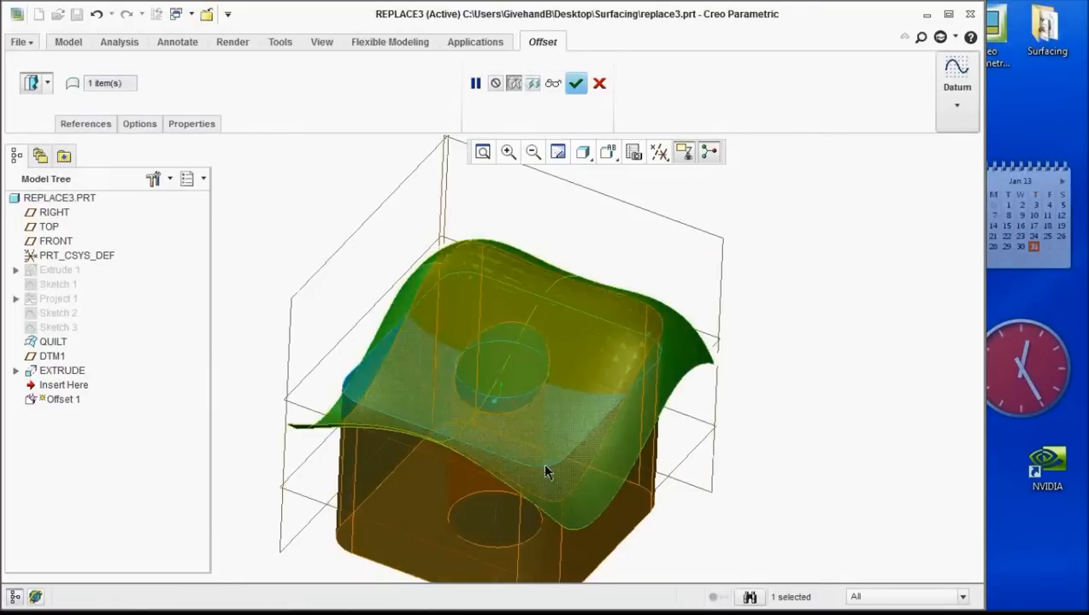
scroll(545, 470, down, 3)
scroll(533, 396, up, 2)
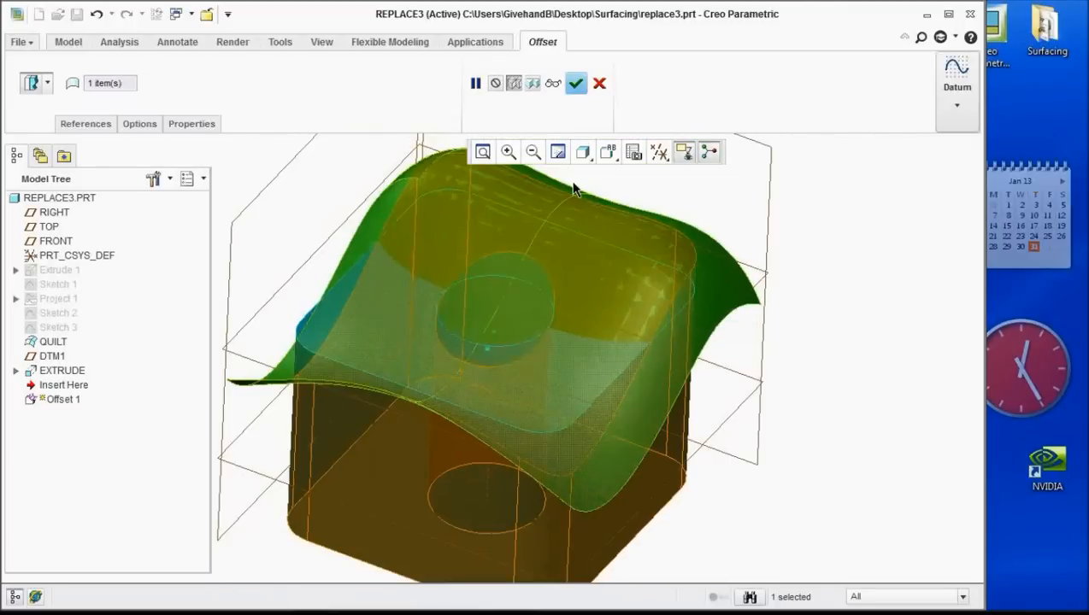
click(575, 83)
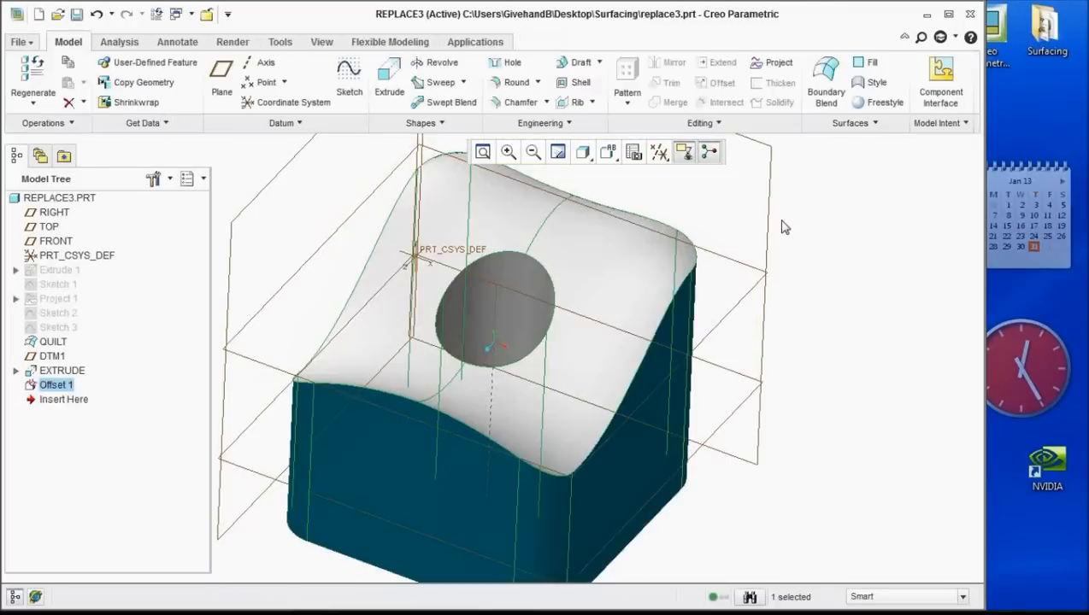
Inspect the block's curved top from several angles and check the Surfacing Tips slide in PowerPoint
middle_drag(784, 227, 667, 295)
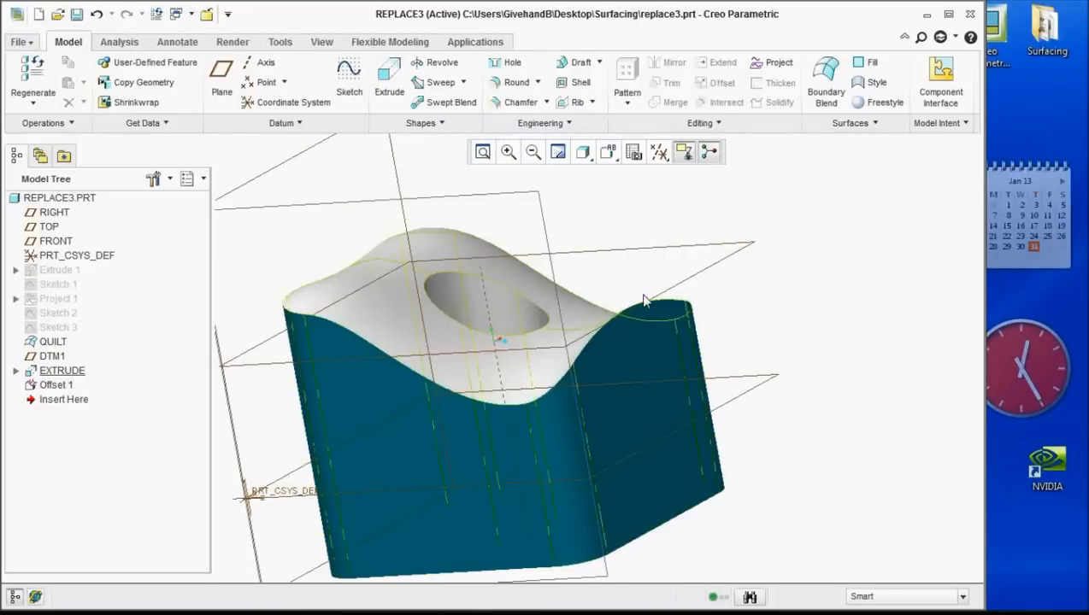
click(637, 337)
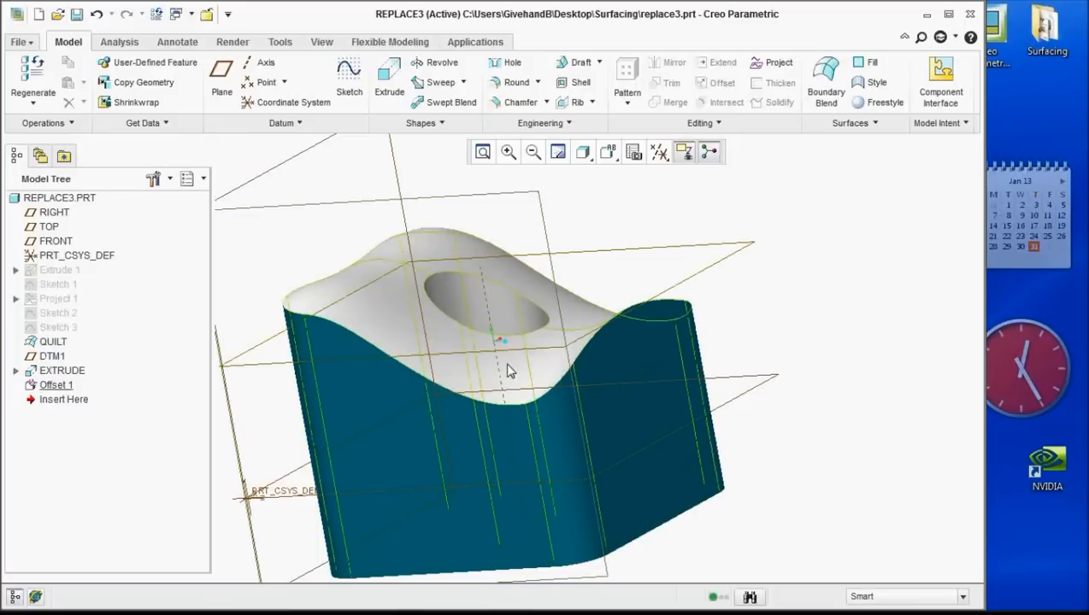
middle_drag(506, 370, 526, 376)
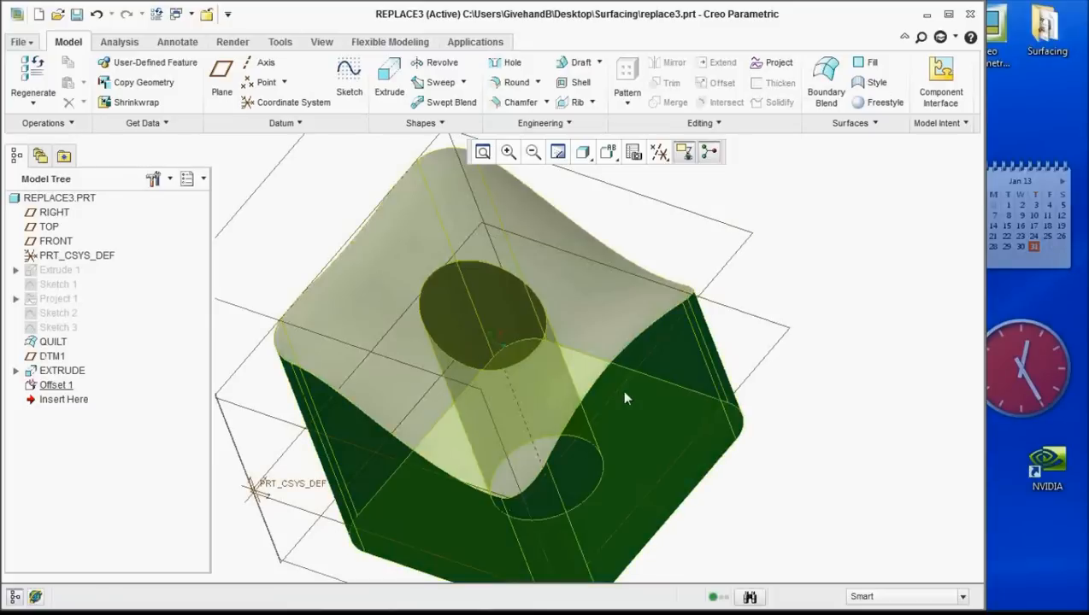
key(ctrl+d)
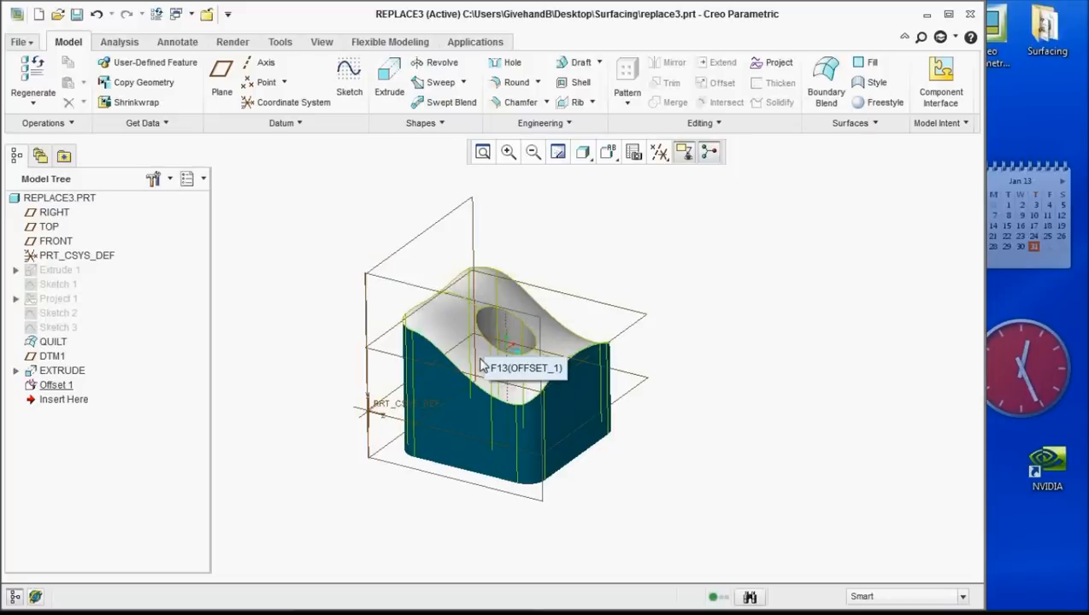
mouse_move(479, 611)
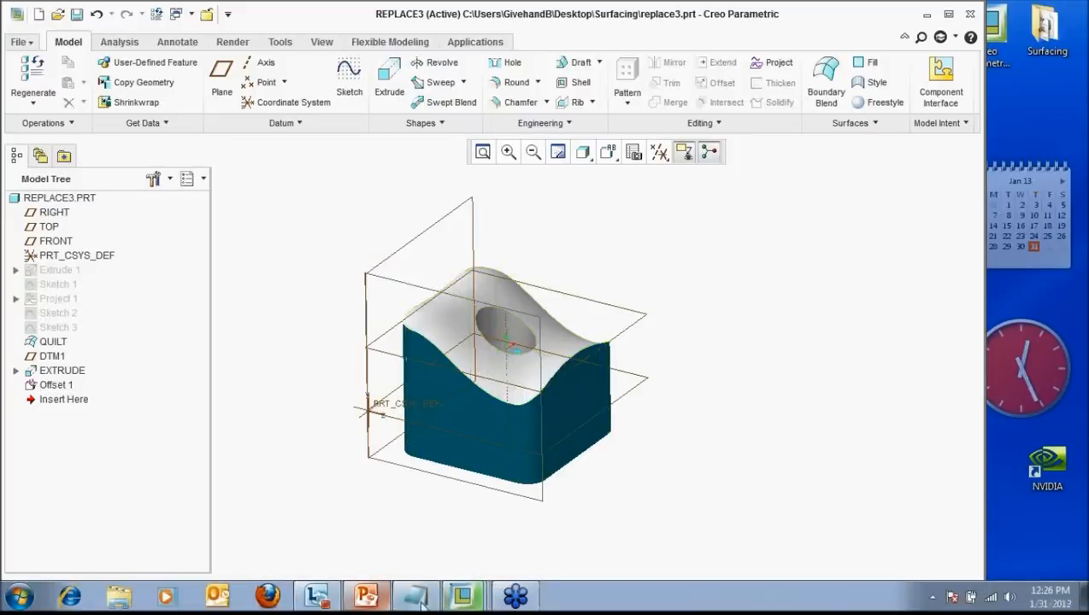
click(368, 598)
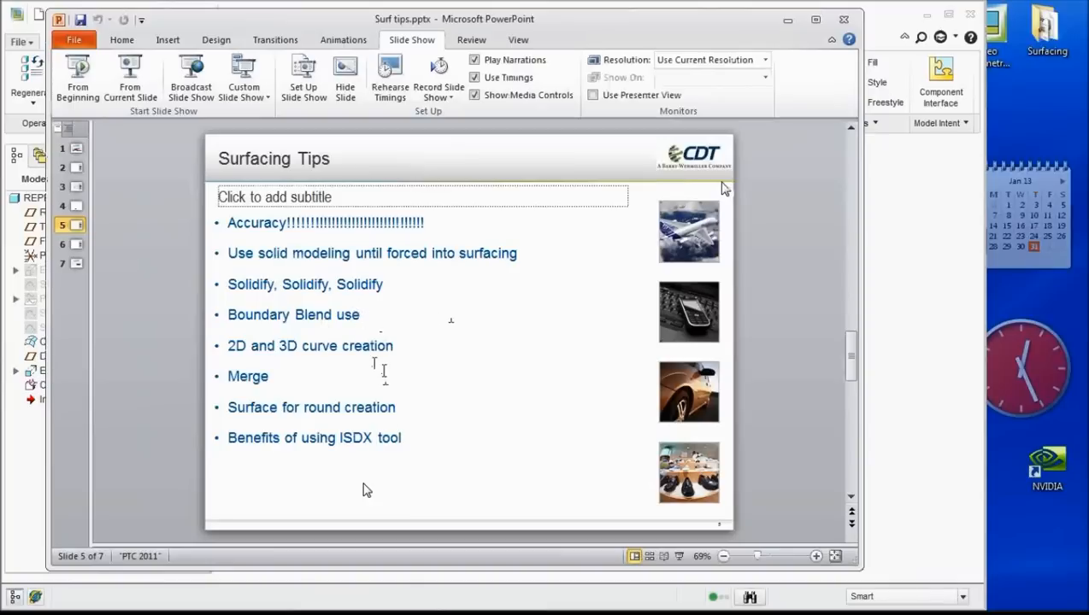
click(789, 21)
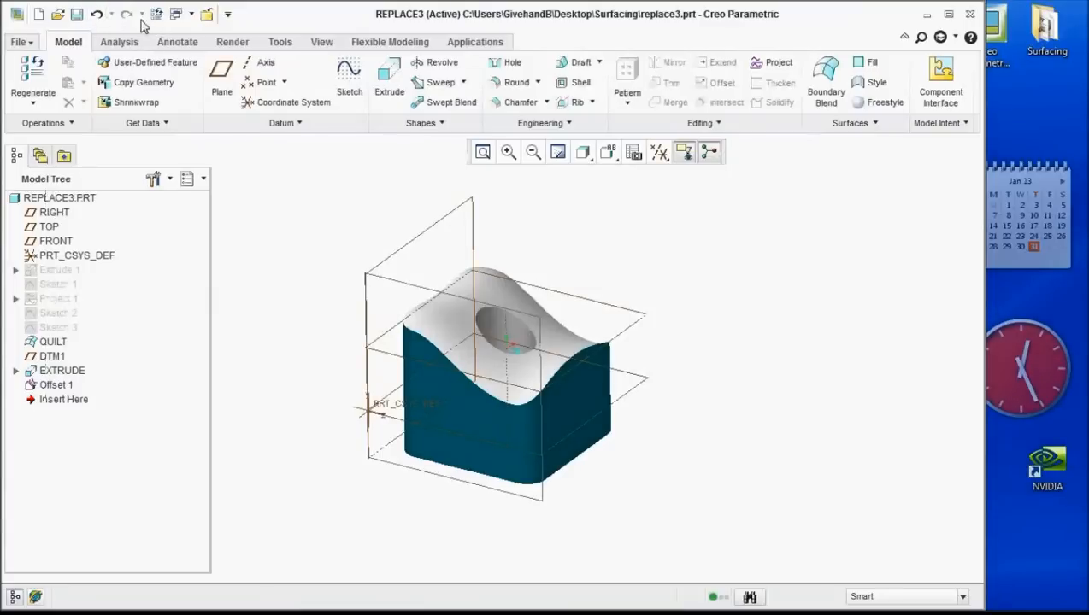
Close all the open part windows in Creo Parametric
click(206, 16)
click(206, 16)
click(206, 16)
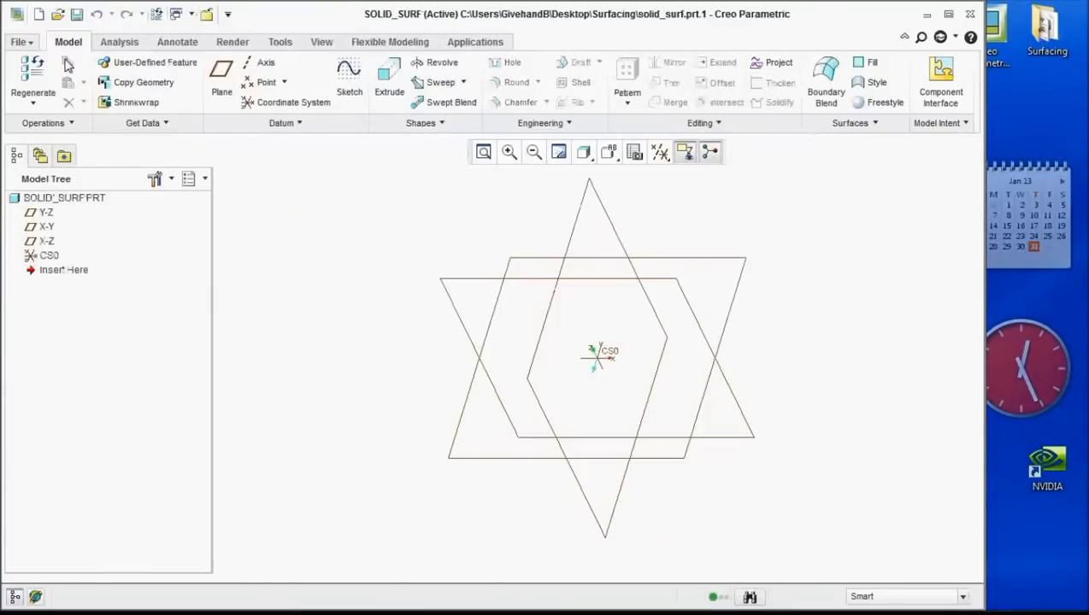
click(207, 16)
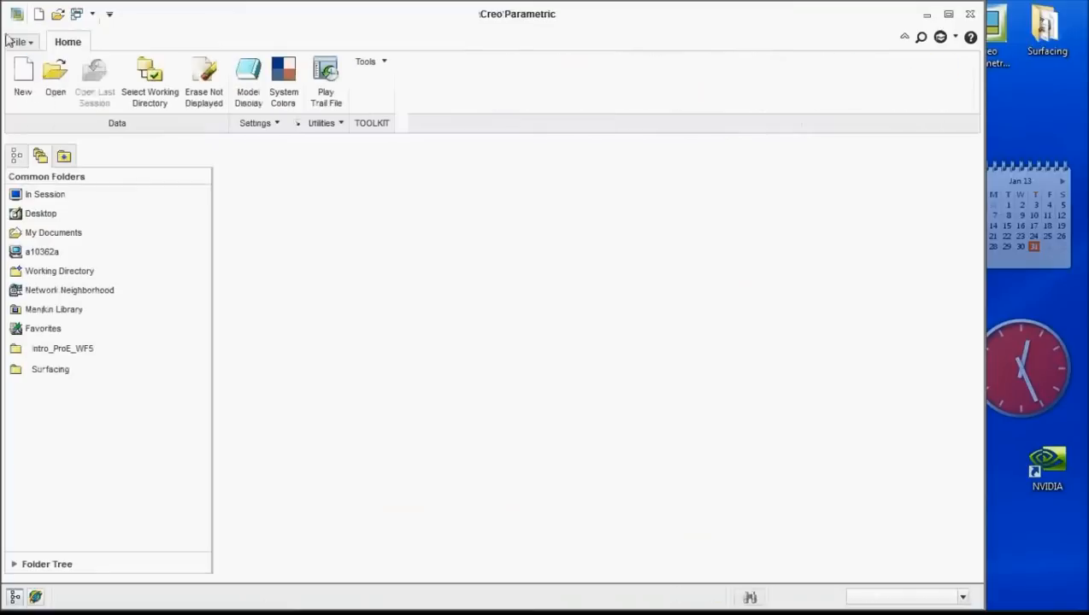
Open curve_creation_bb.prt, hide its datum planes and coordinate system, and show the geometry at an angle
click(58, 14)
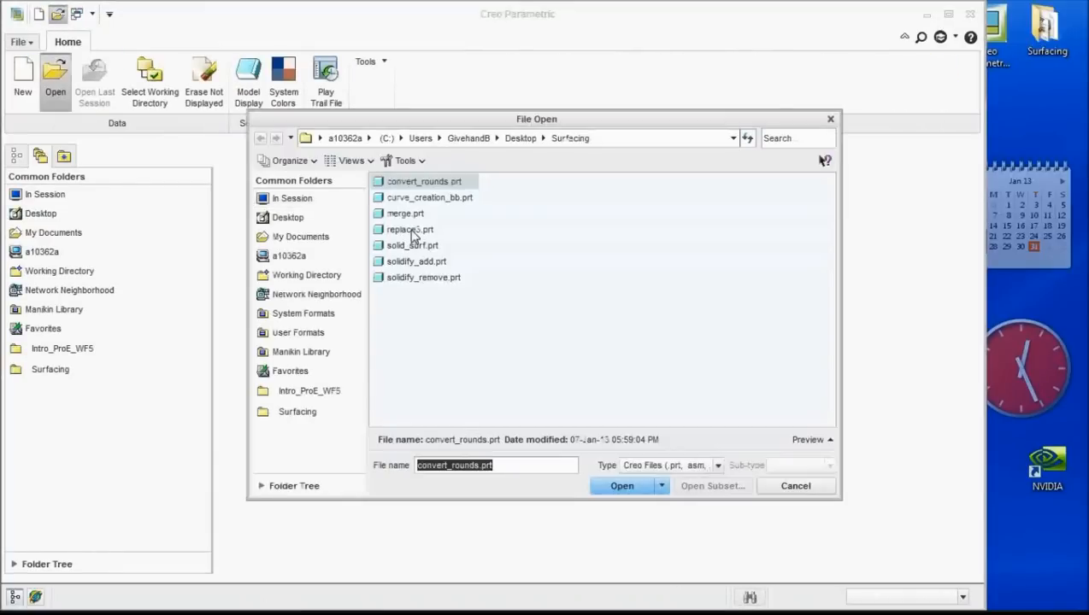
double_click(423, 198)
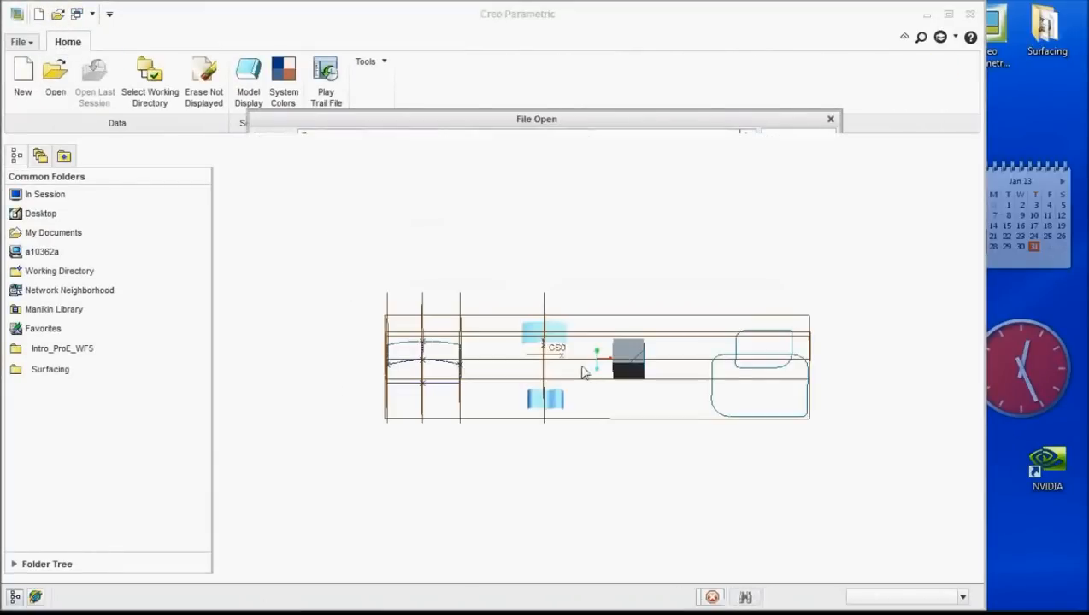
click(660, 151)
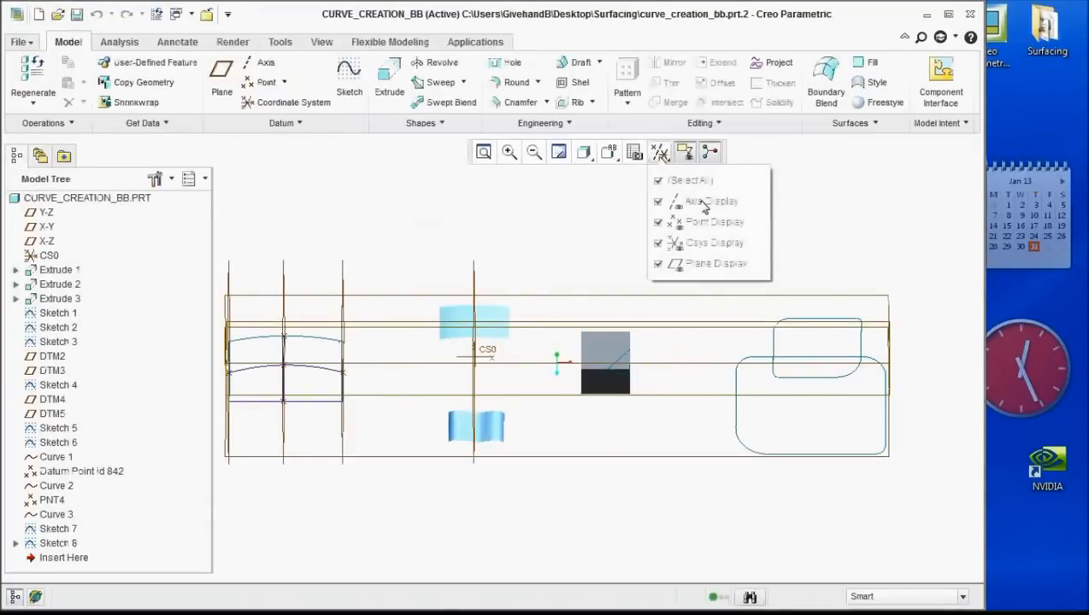
click(658, 243)
middle_drag(644, 433, 587, 457)
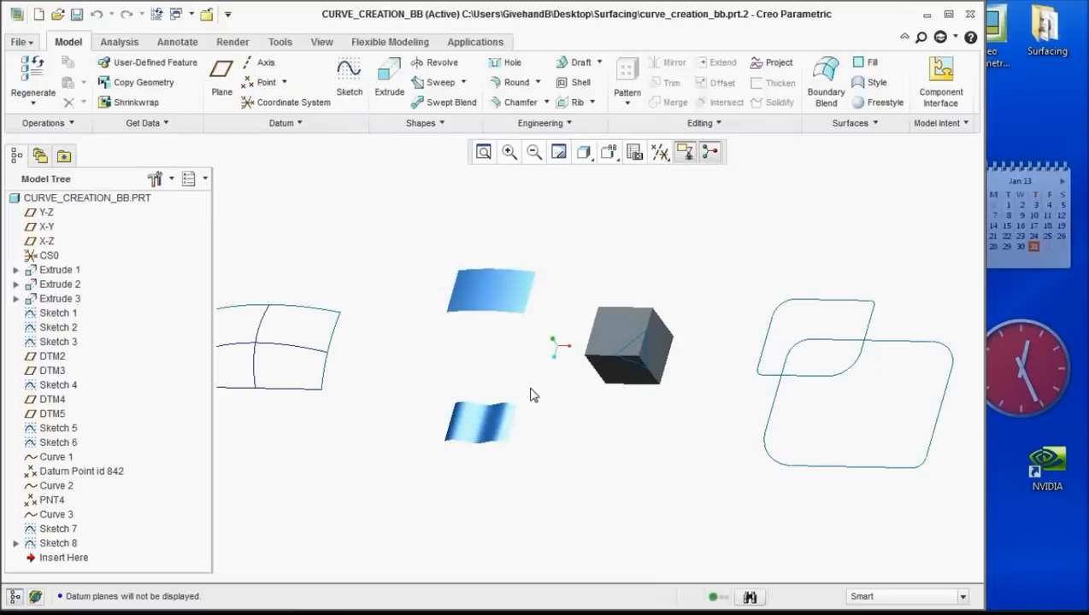
Examine the two extruded surfaces, the cube with its corner curves, the crossing curve network and the two overlapping rounded profiles
scroll(530, 395, down, 3)
scroll(523, 393, up, 2)
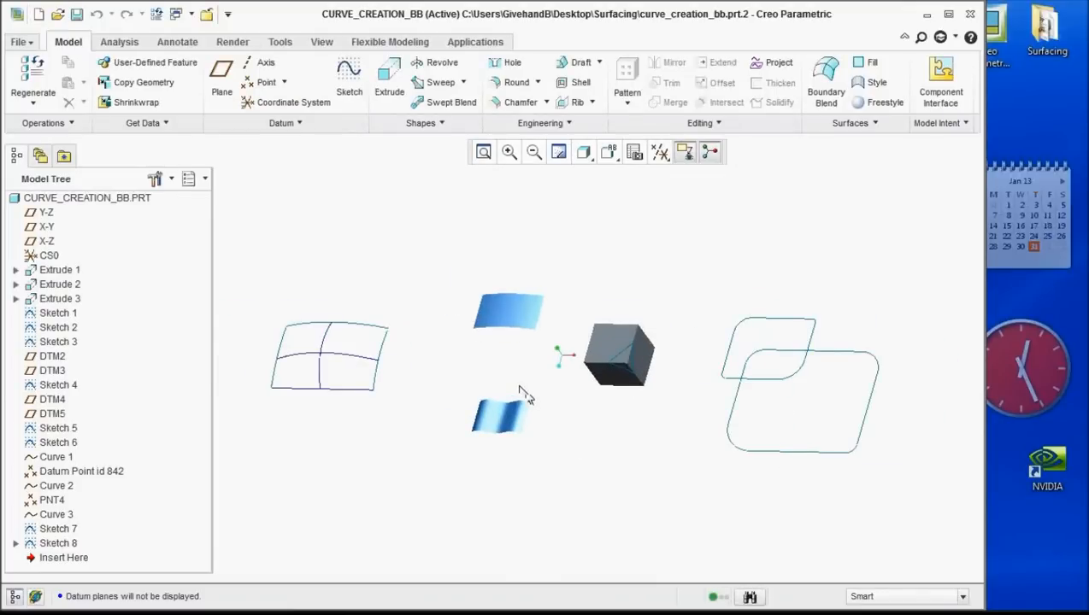
scroll(524, 393, up, 2)
scroll(547, 348, up, 3)
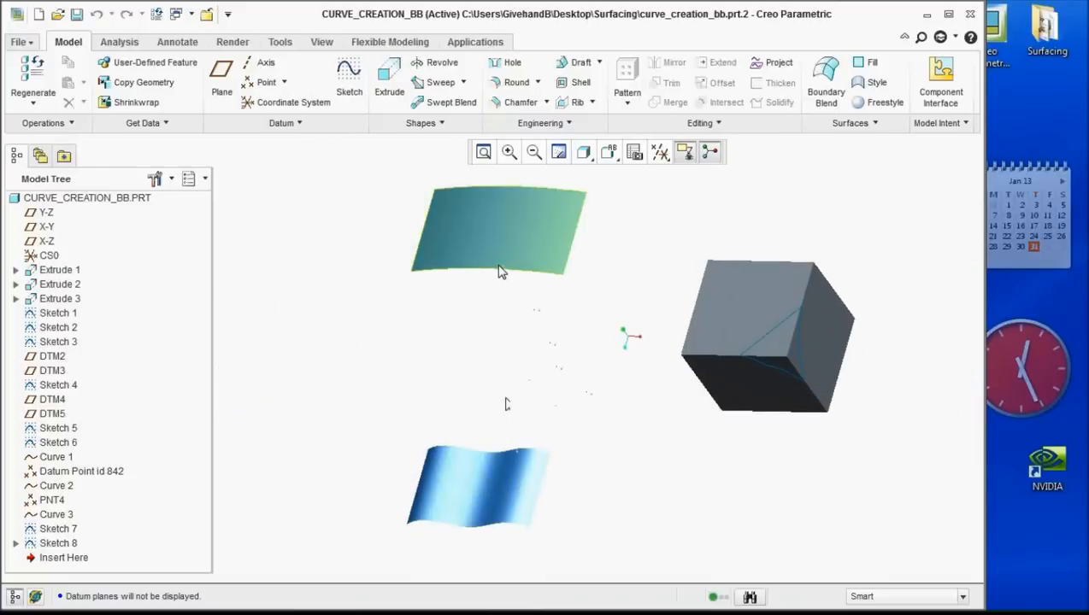
scroll(501, 328, down, 1)
scroll(699, 317, down, 1)
scroll(718, 346, up, 3)
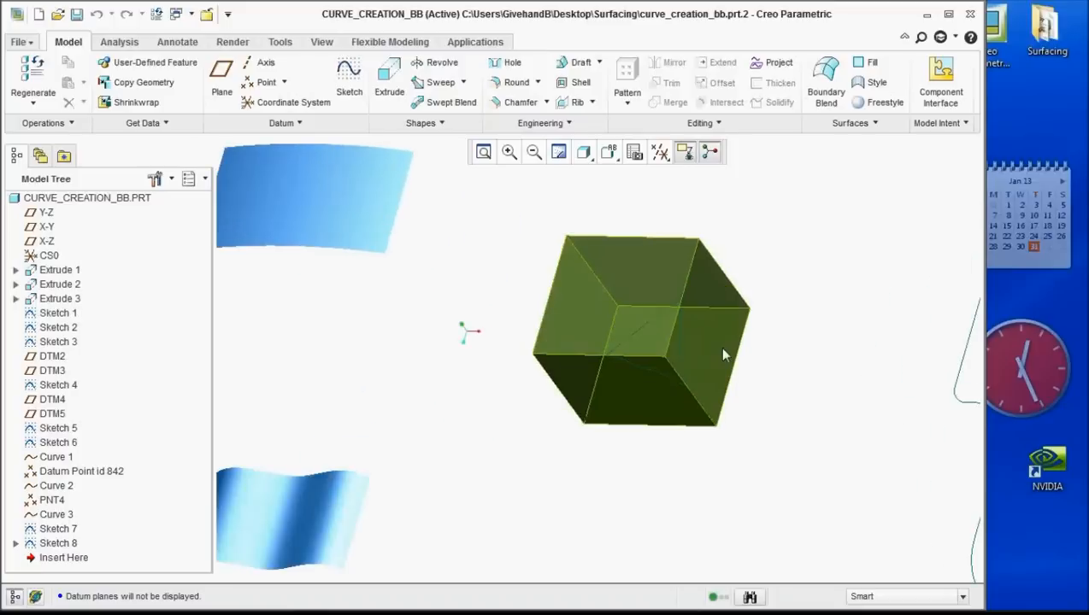
scroll(723, 355, up, 2)
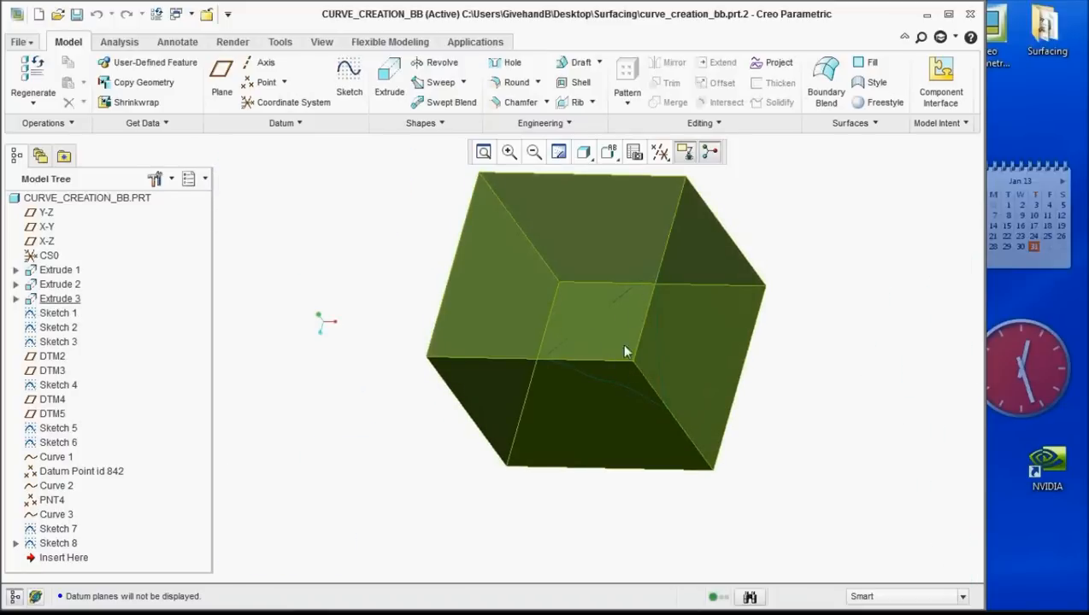
scroll(564, 359, down, 2)
scroll(568, 363, down, 3)
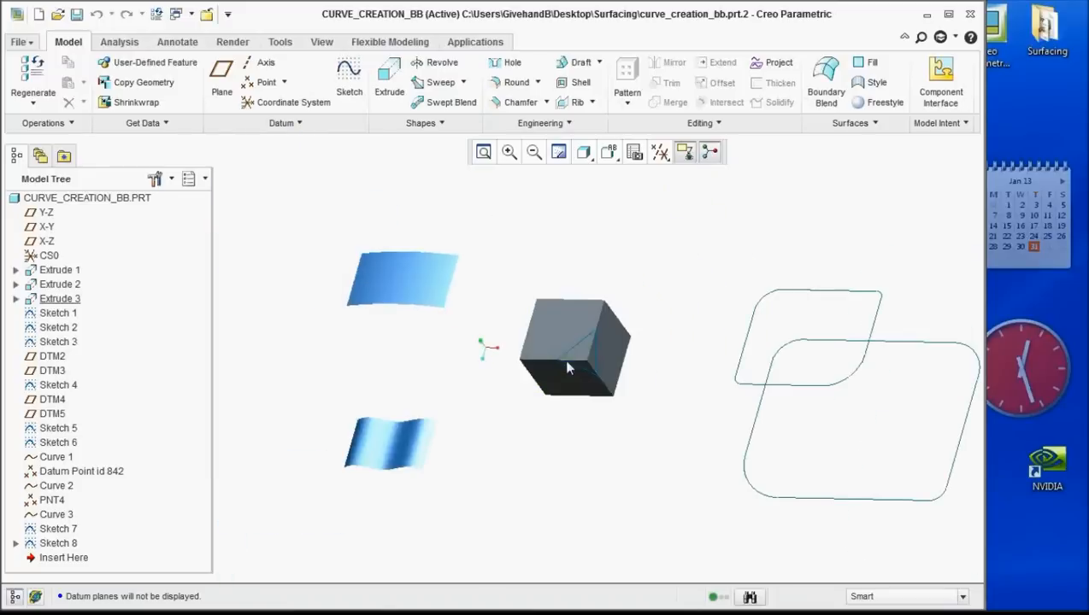
scroll(352, 389, up, 3)
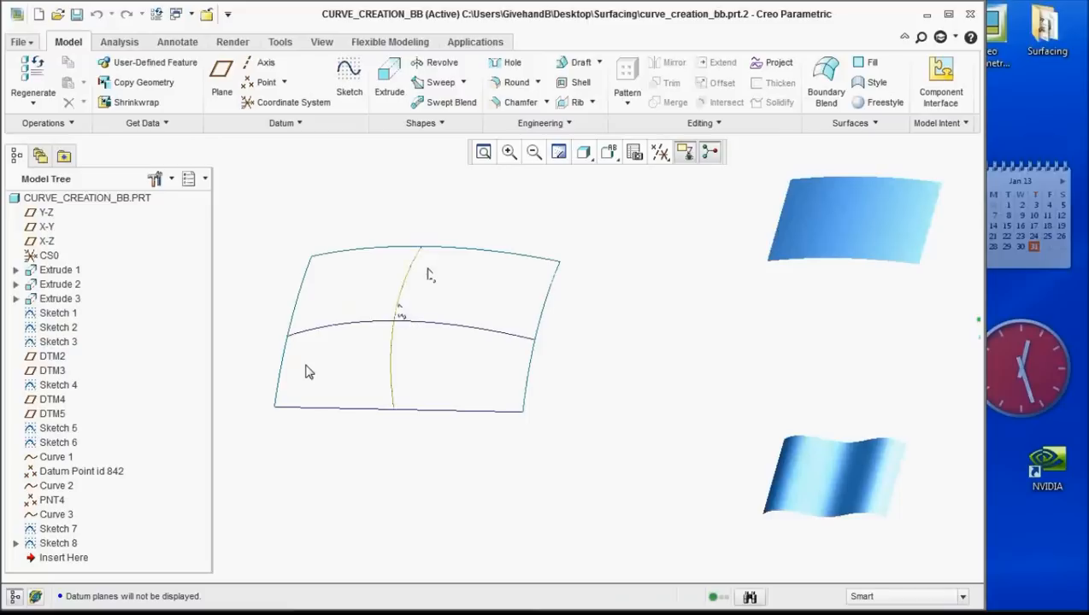
scroll(473, 391, down, 6)
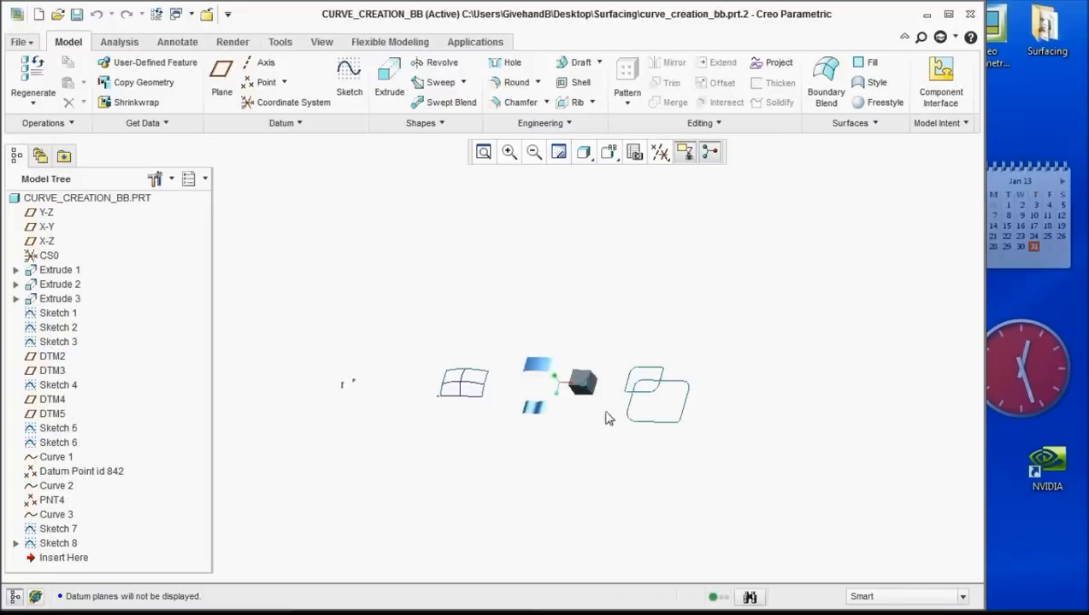
scroll(673, 399, up, 3)
scroll(622, 373, up, 3)
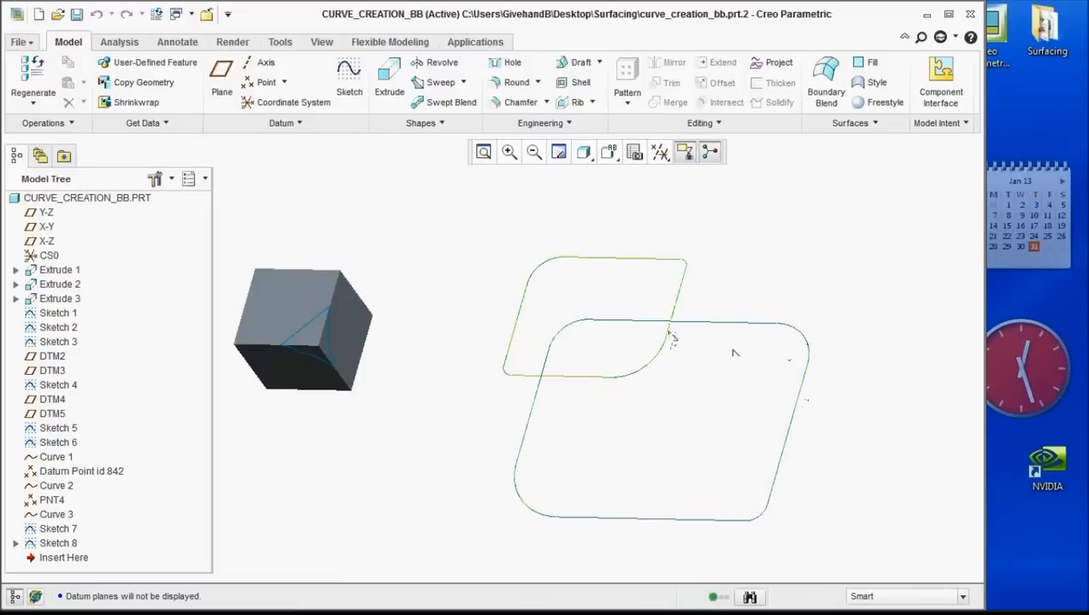
scroll(743, 358, down, 3)
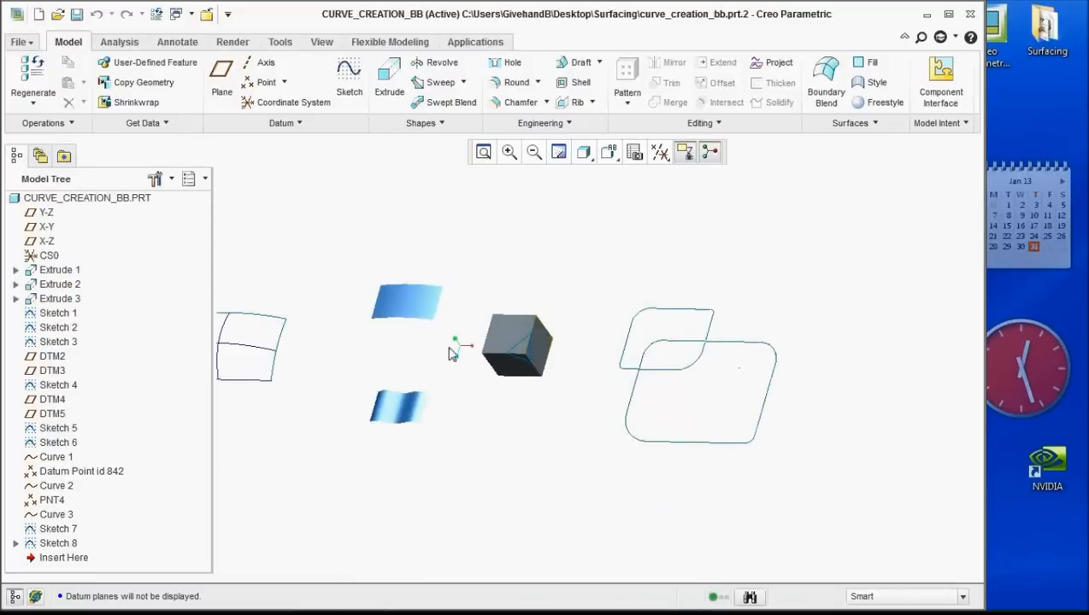
Preview a Boundary Blend between the facing edges of the two extruded surfaces
scroll(365, 389, down, 2)
scroll(508, 408, up, 2)
scroll(354, 378, down, 1)
scroll(354, 378, down, 1)
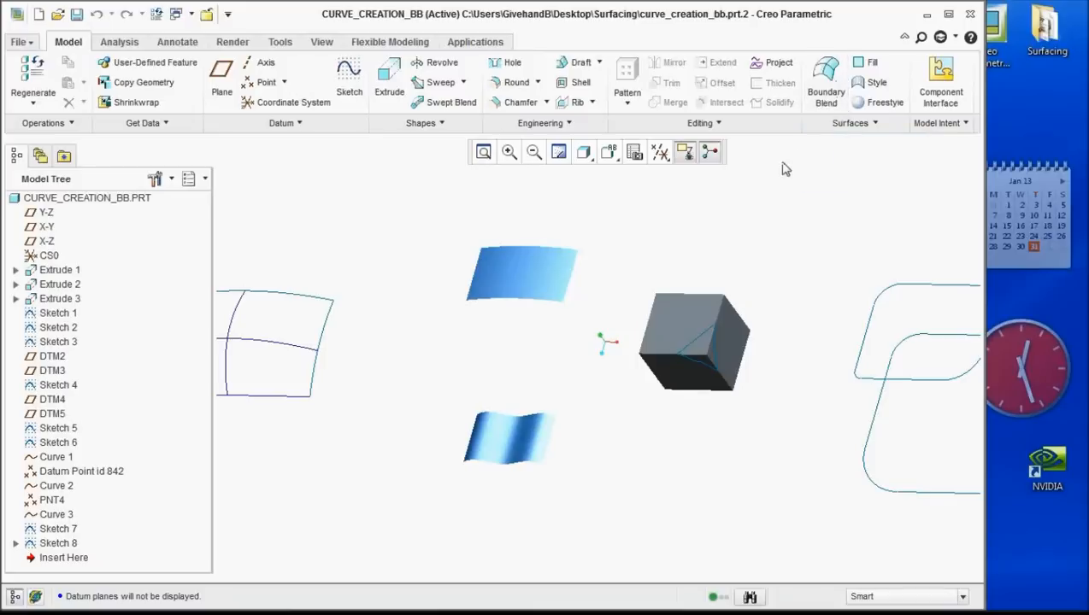
click(827, 95)
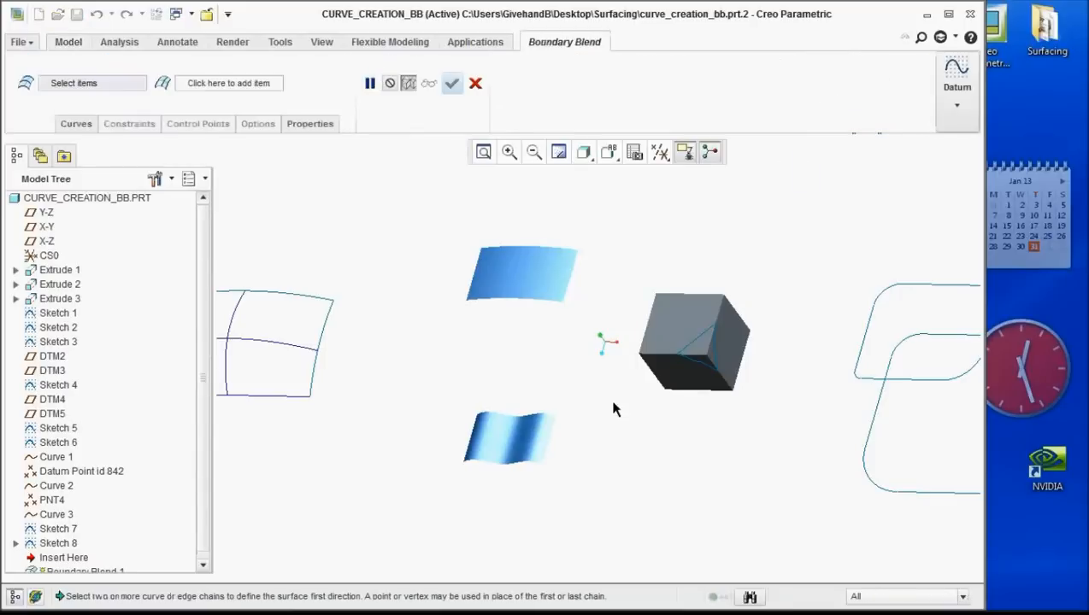
scroll(614, 403, down, 2)
scroll(616, 403, down, 2)
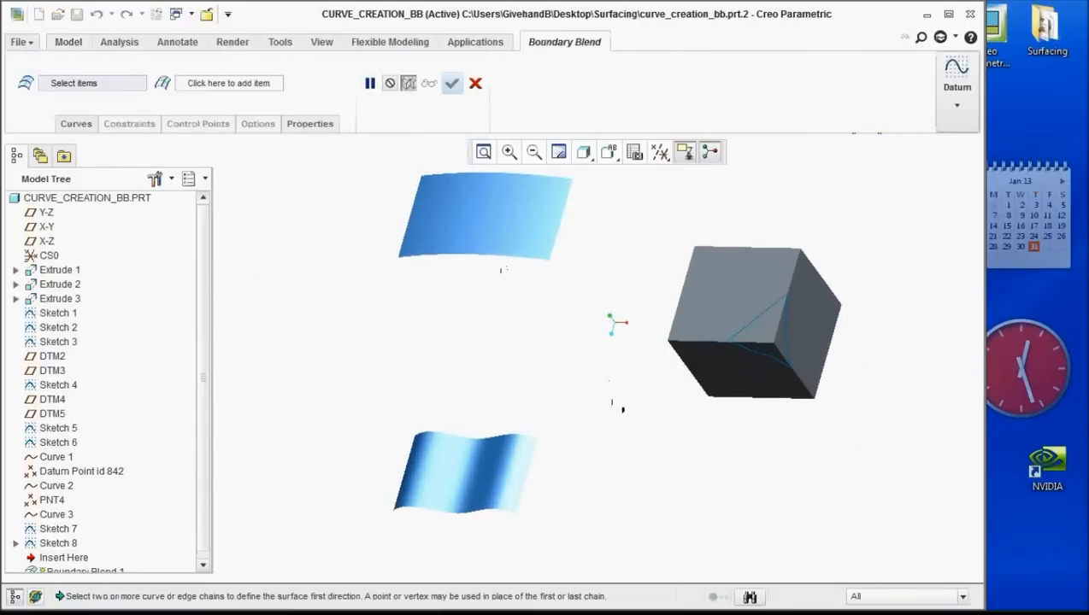
click(496, 258)
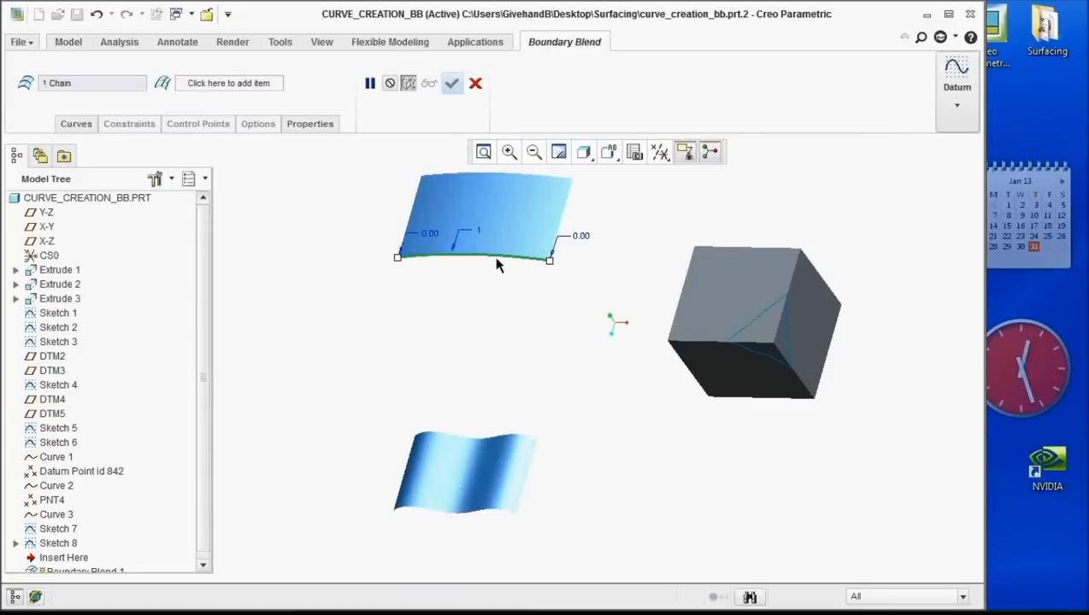
click(466, 435)
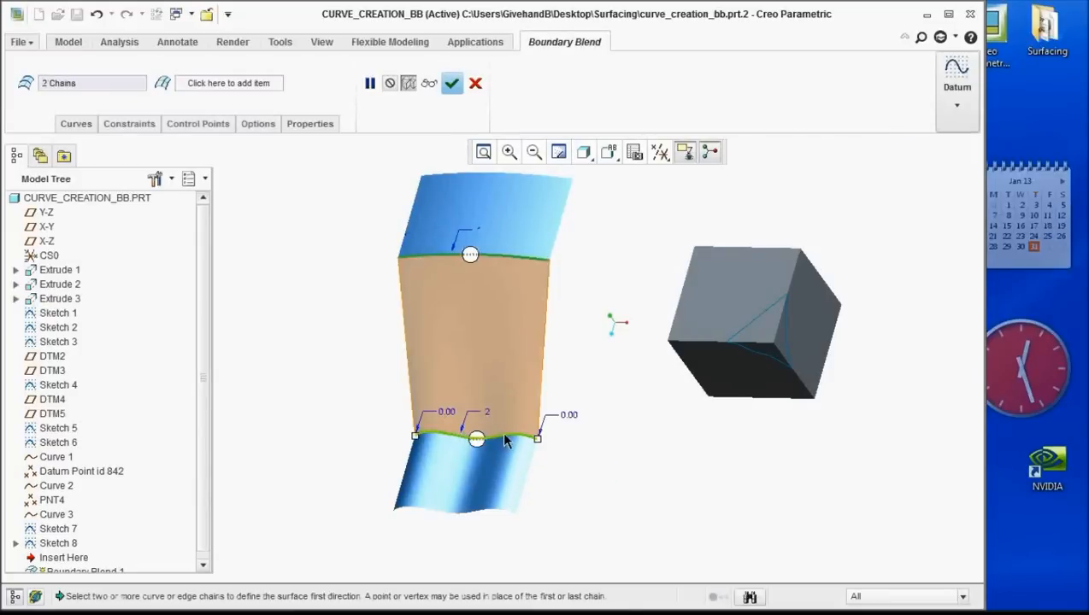
Set both boundaries of the blend to Tangent so that it follows the adjoining extruded surfaces
scroll(508, 393, down, 2)
scroll(508, 395, up, 1)
middle_drag(508, 396, 514, 345)
scroll(511, 338, down, 3)
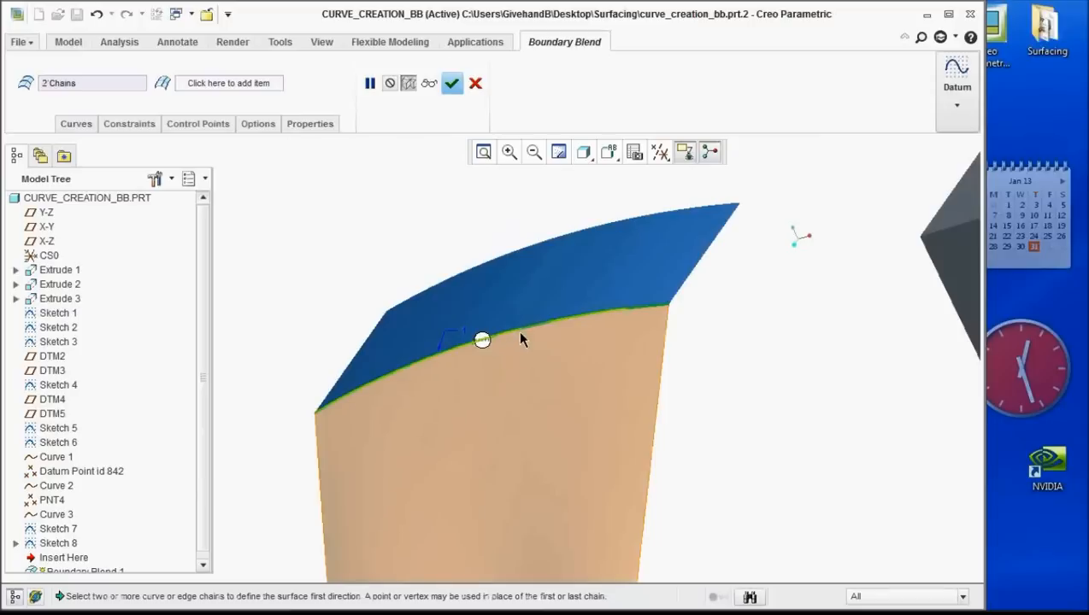
scroll(518, 330, up, 4)
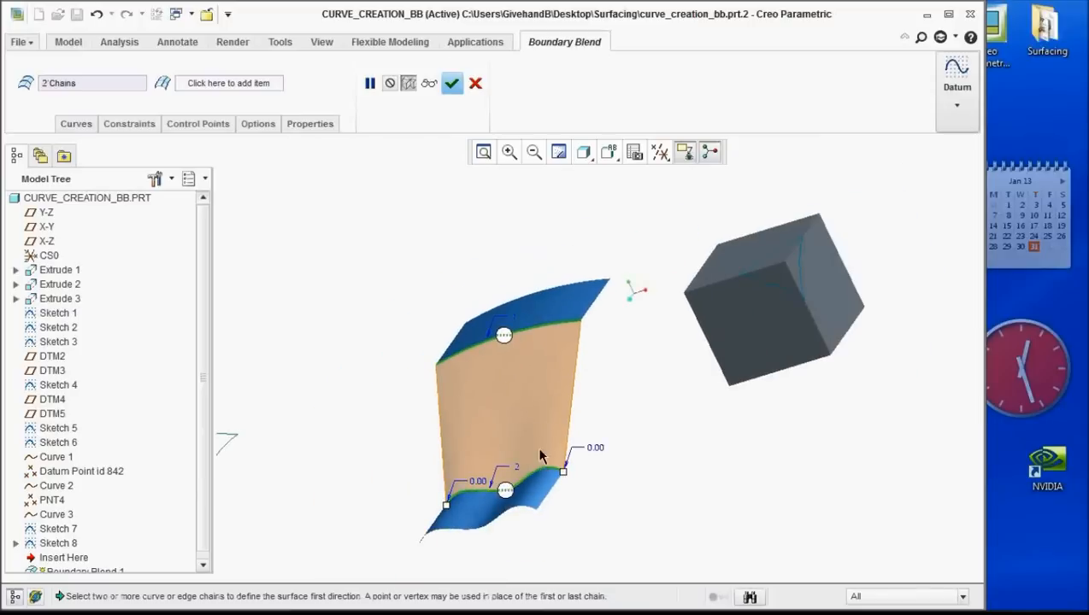
middle_drag(539, 408, 583, 301)
scroll(584, 301, up, 2)
scroll(584, 297, up, 2)
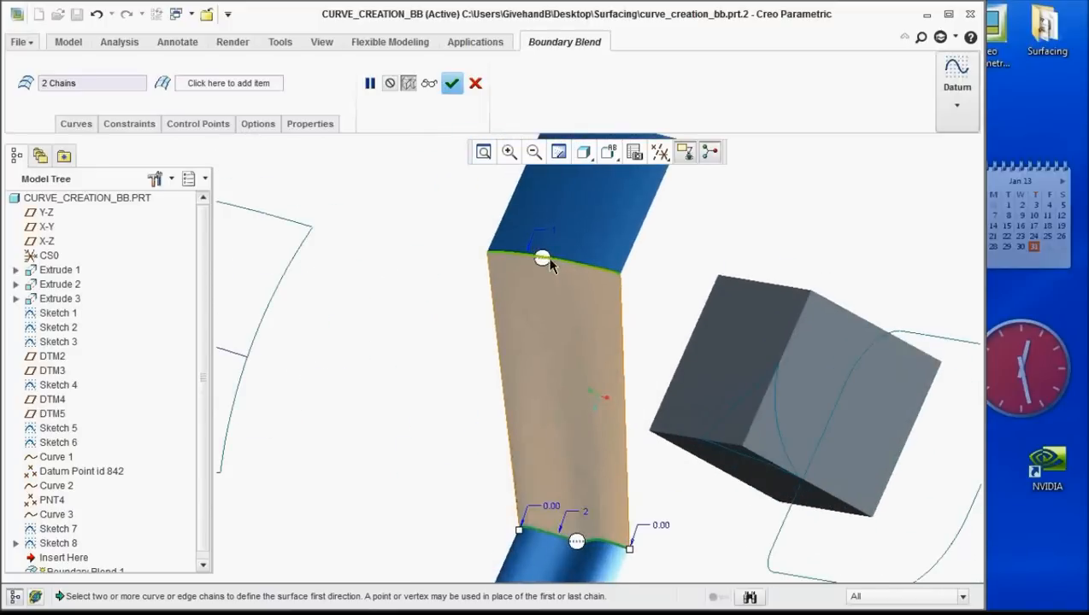
right_click(541, 259)
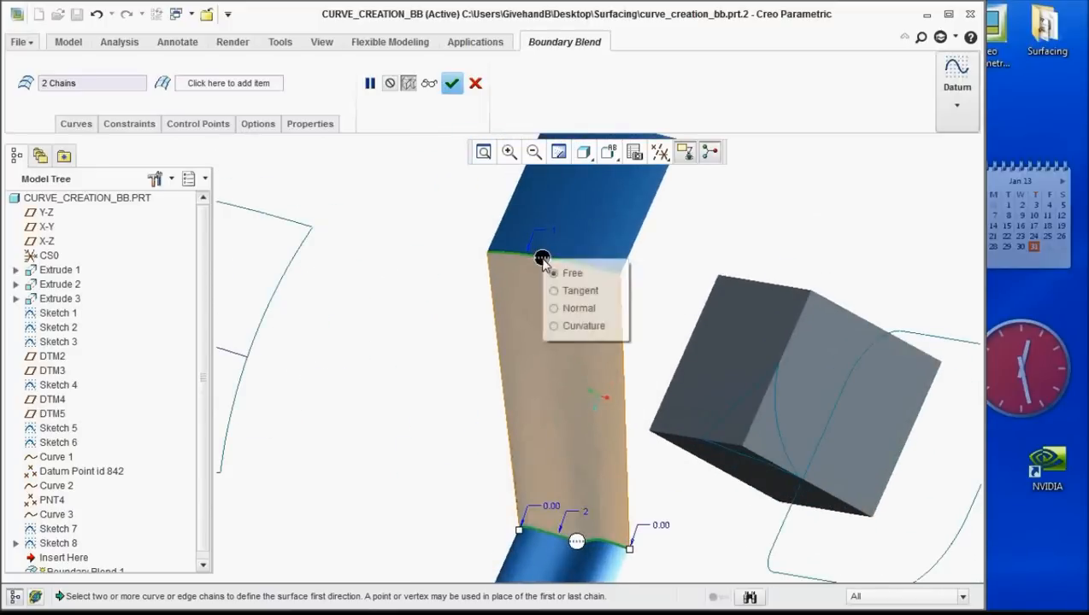
click(554, 290)
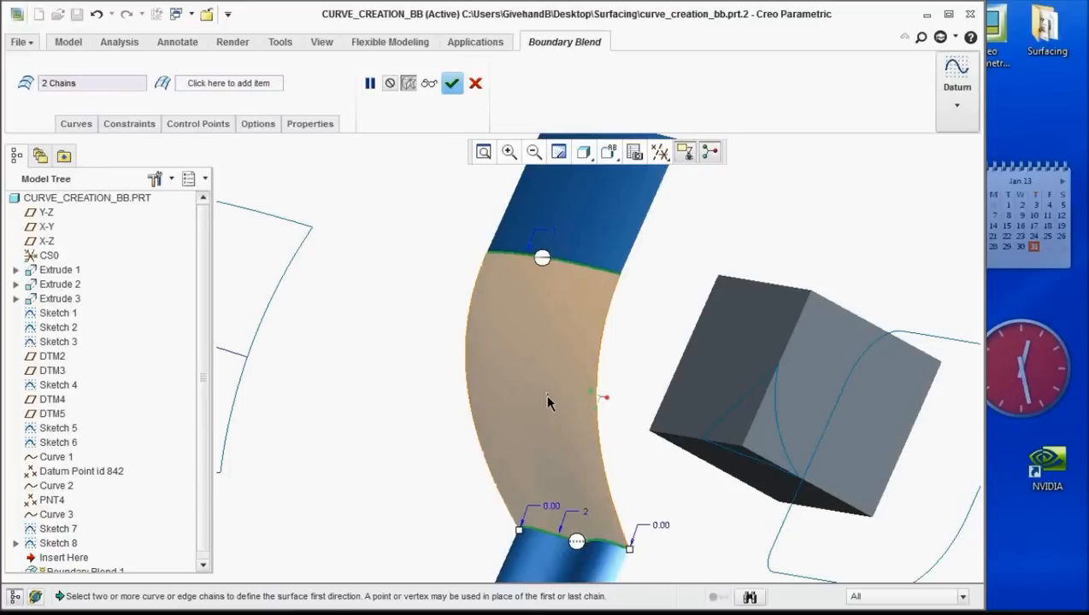
right_click(577, 542)
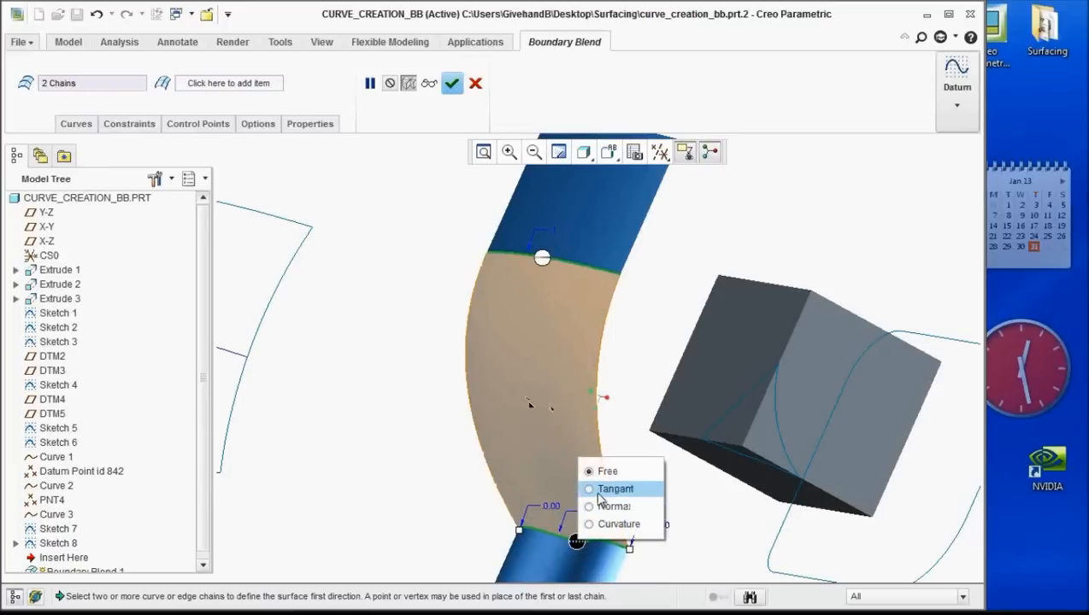
click(613, 489)
Hide the spin center, examine the tangent blend from several angles, and cancel the Boundary Blend
scroll(564, 449, up, 2)
middle_drag(562, 448, 524, 492)
scroll(524, 493, up, 2)
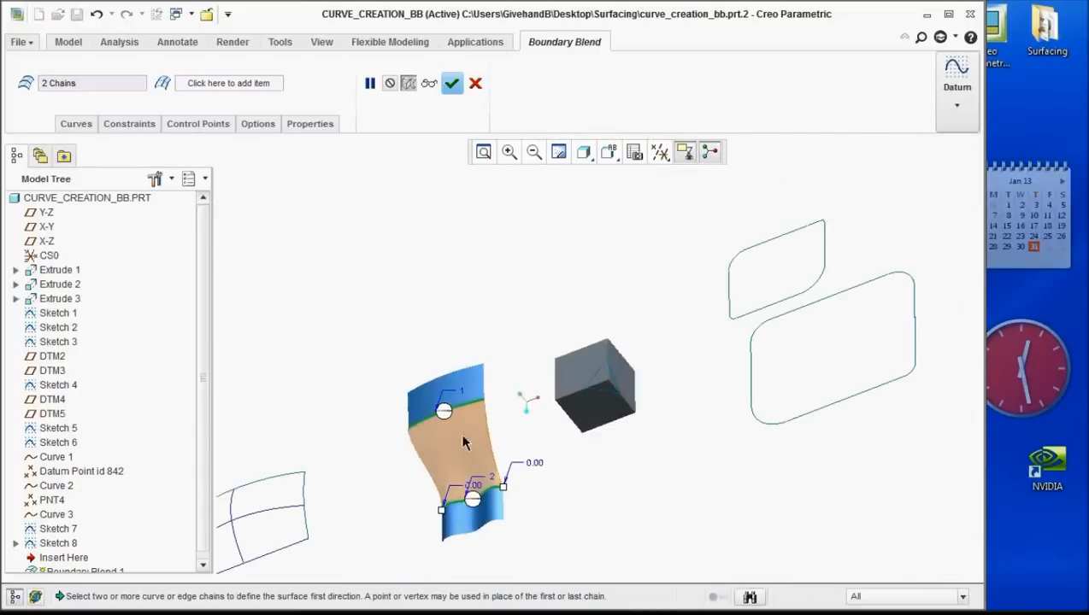
click(685, 152)
middle_drag(481, 400, 451, 375)
scroll(439, 370, down, 4)
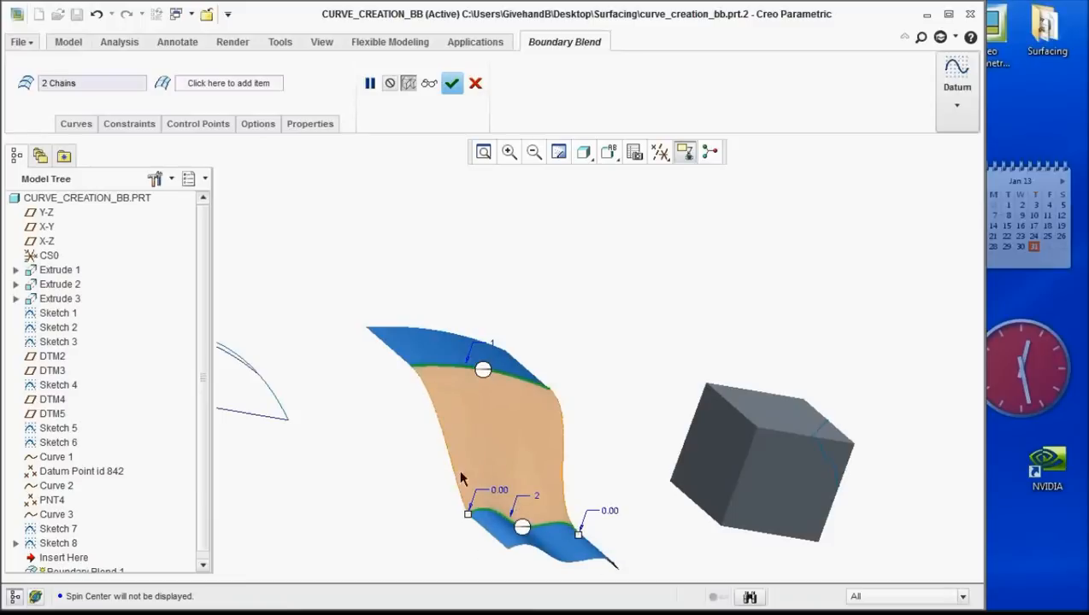
scroll(488, 484, down, 4)
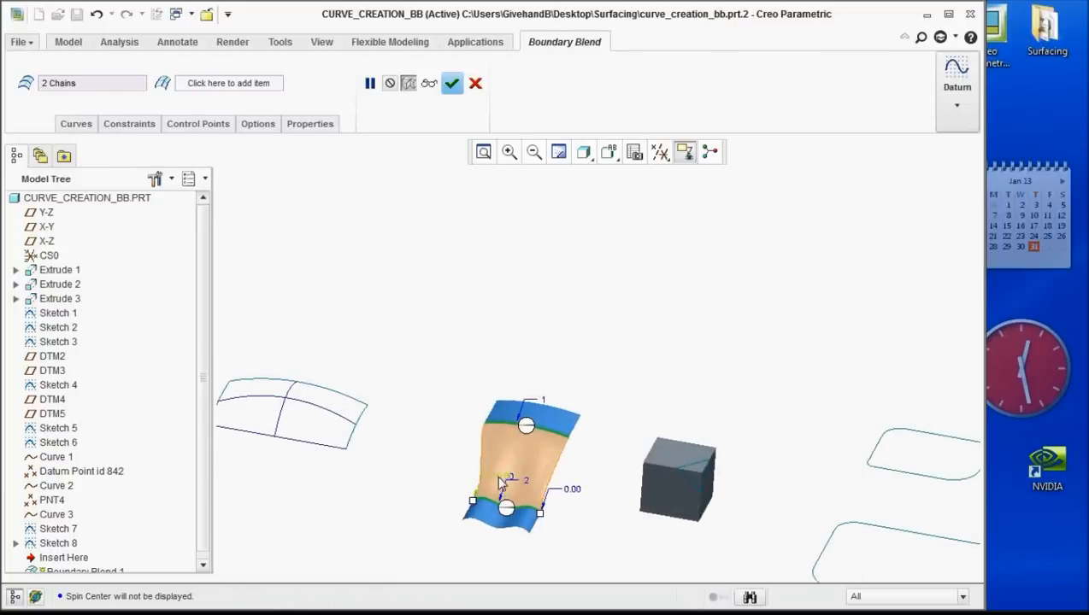
scroll(497, 478, up, 3)
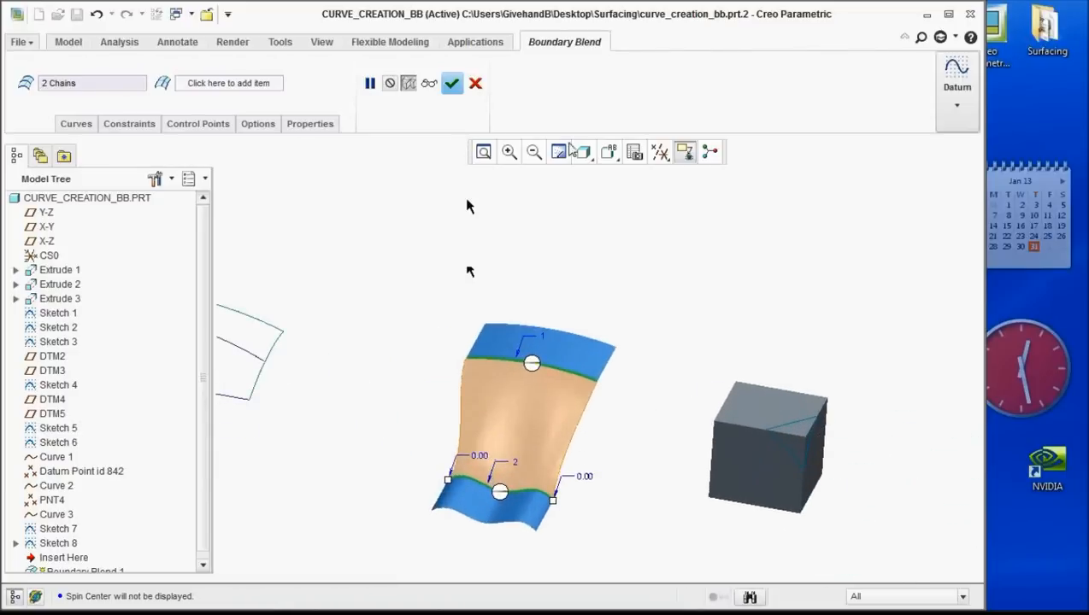
click(475, 83)
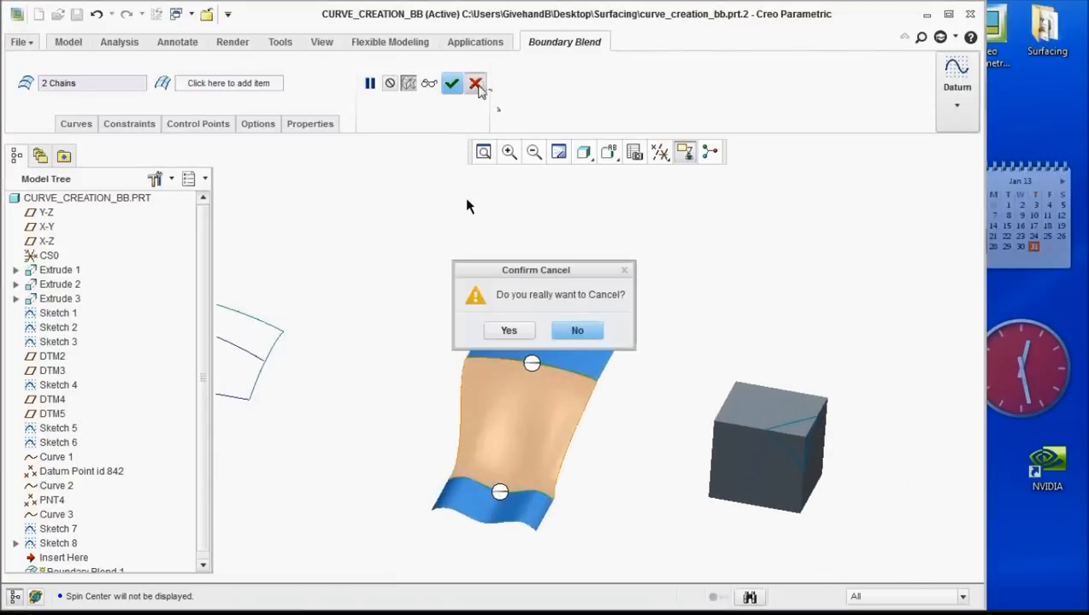
click(510, 331)
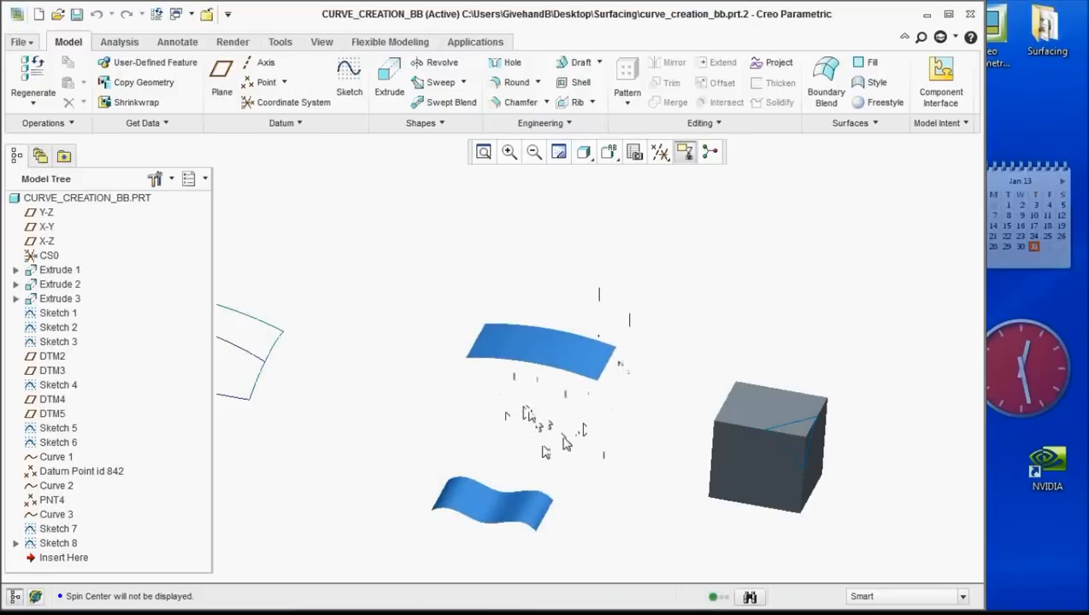
Start a Curve through Points from the arched surface's lower corner to the facing corner of the wavy surface
scroll(544, 452, up, 5)
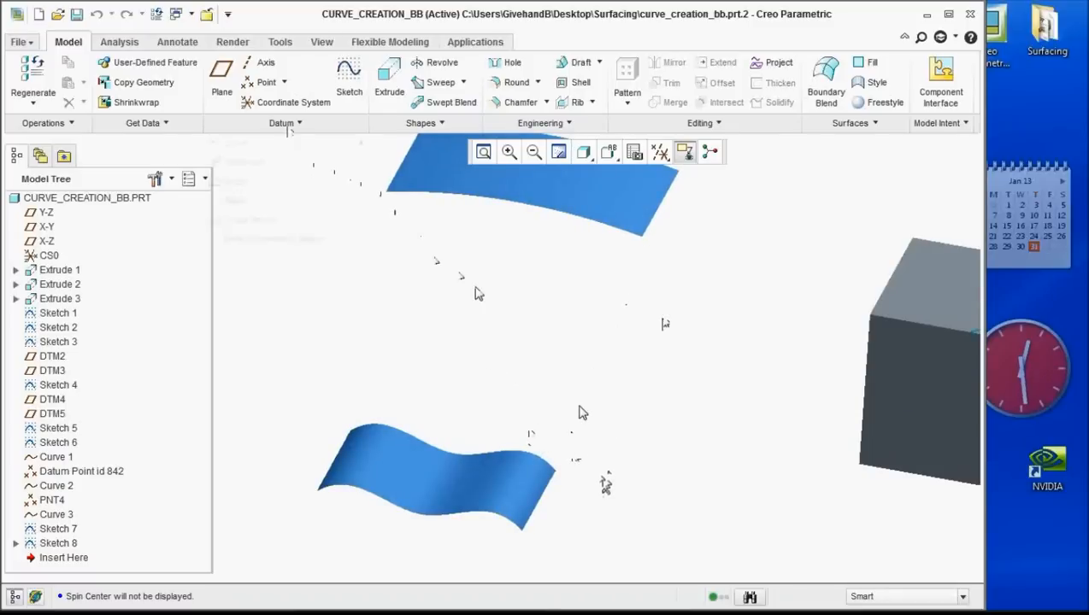
click(285, 124)
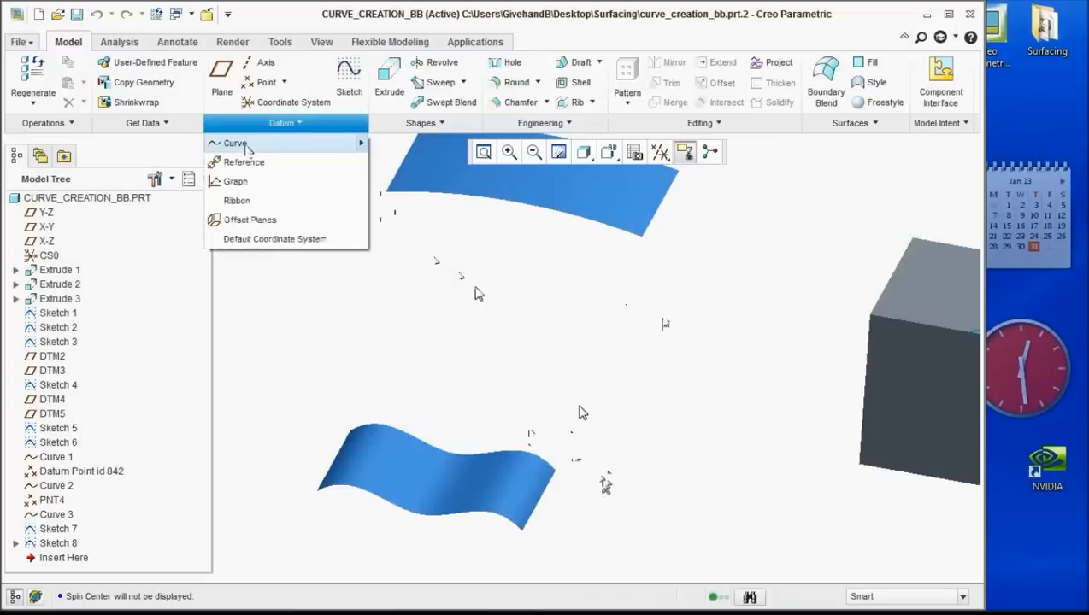
mouse_move(246, 149)
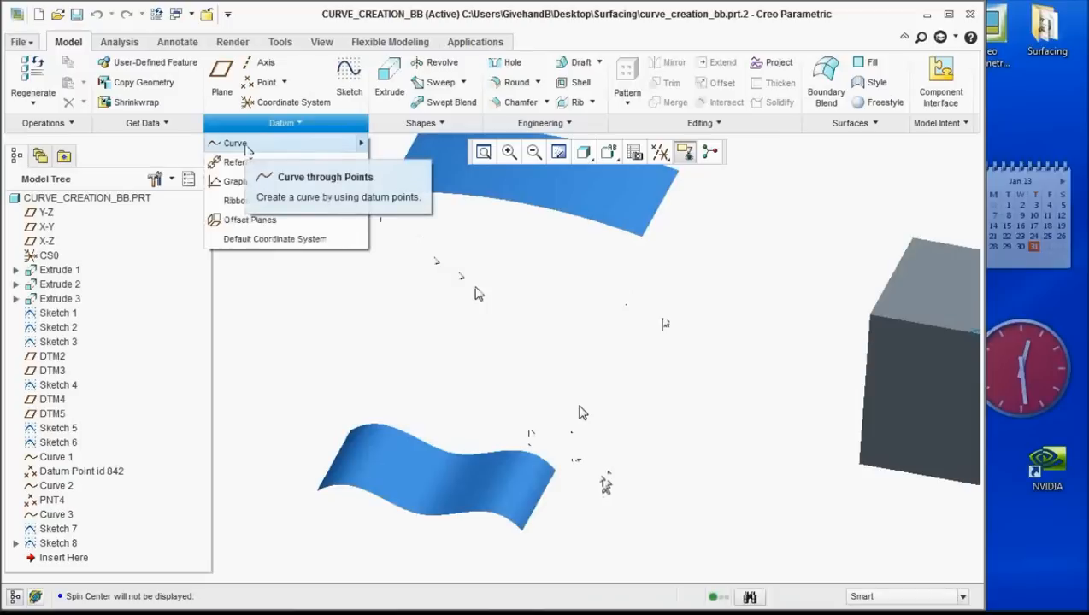
click(244, 144)
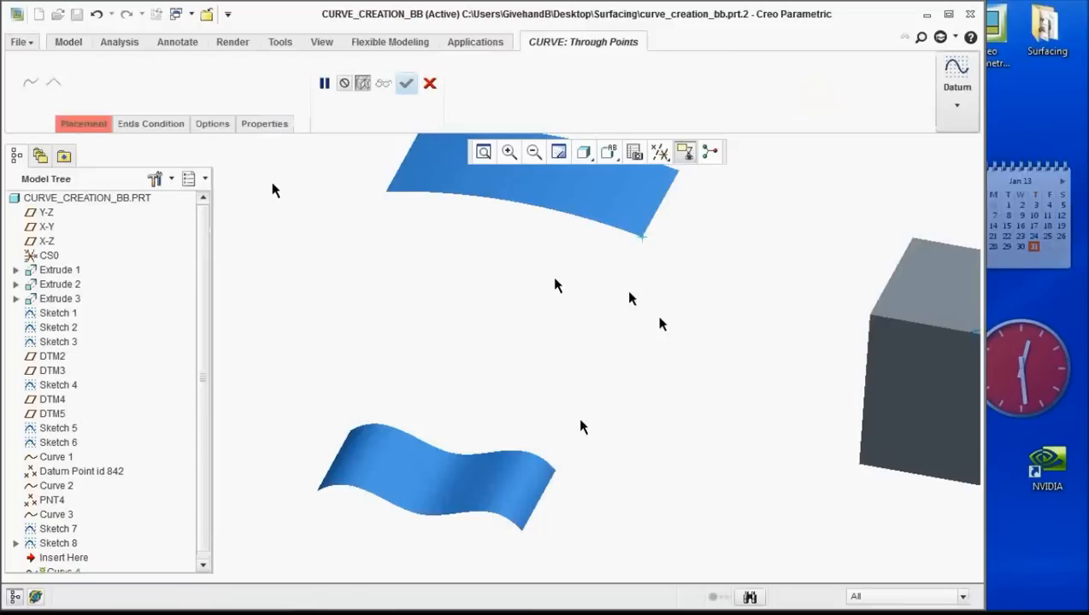
click(555, 470)
scroll(581, 475, up, 3)
middle_drag(582, 481, 600, 417)
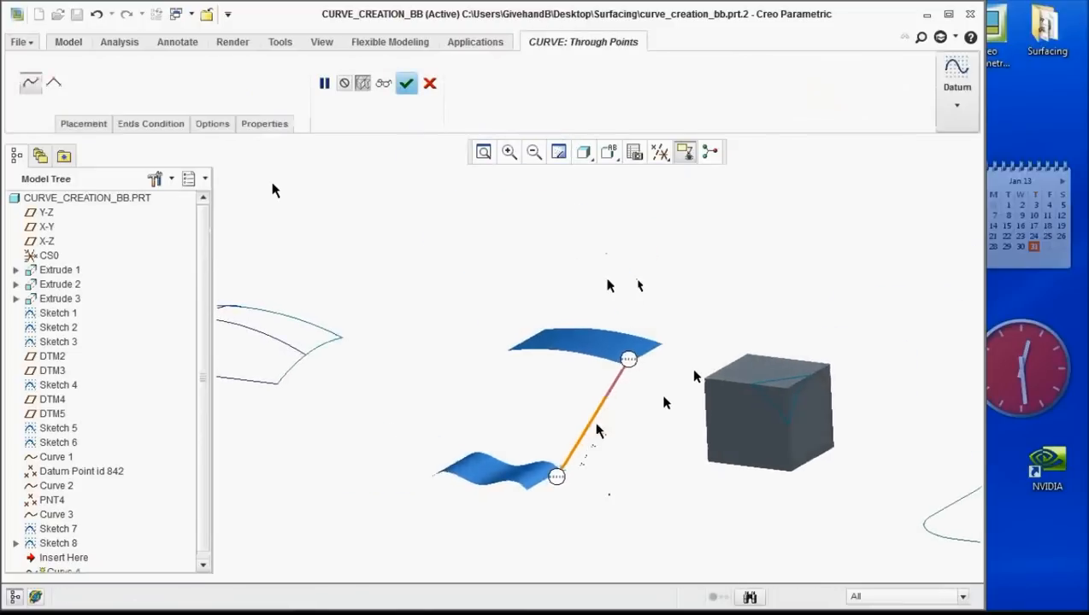
Make the curve's upper end tangent to the adjoining side edge of the arched surface
scroll(599, 417, down, 4)
scroll(643, 306, down, 2)
scroll(649, 300, up, 2)
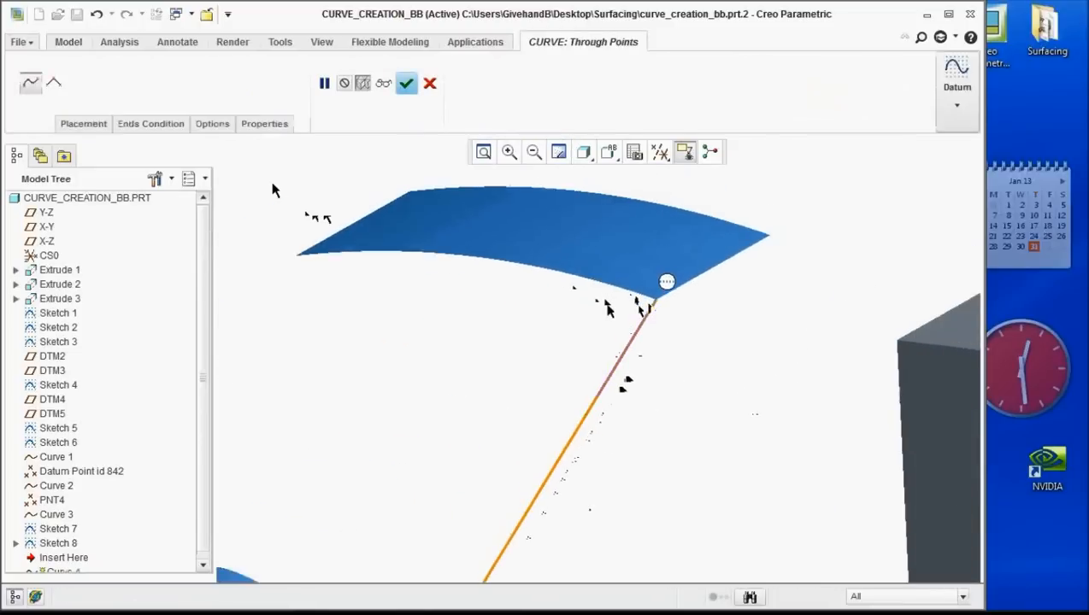
scroll(657, 292, down, 2)
scroll(656, 292, up, 2)
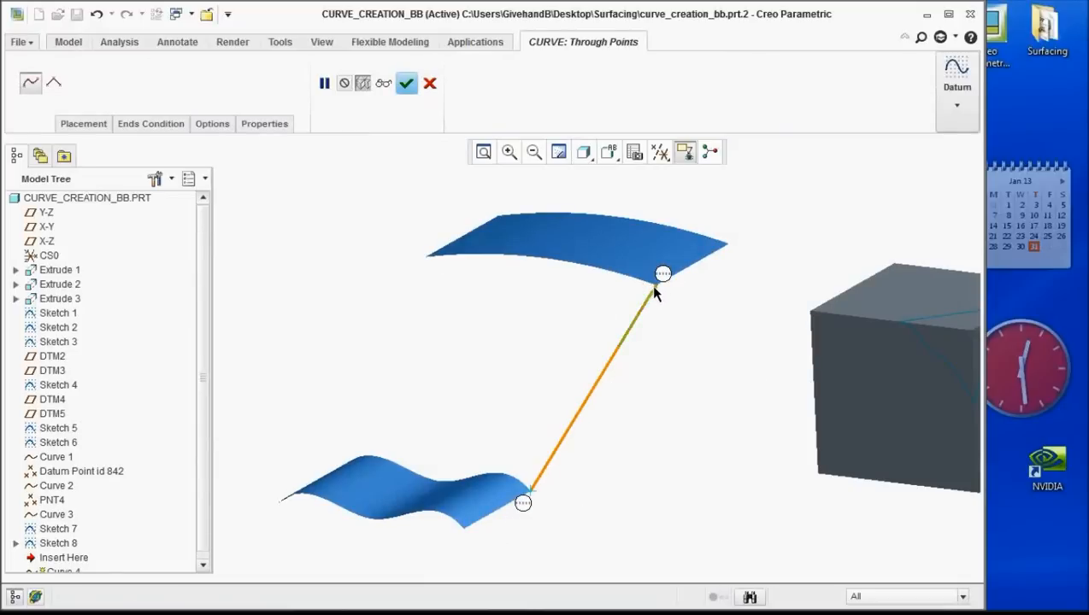
right_click(663, 275)
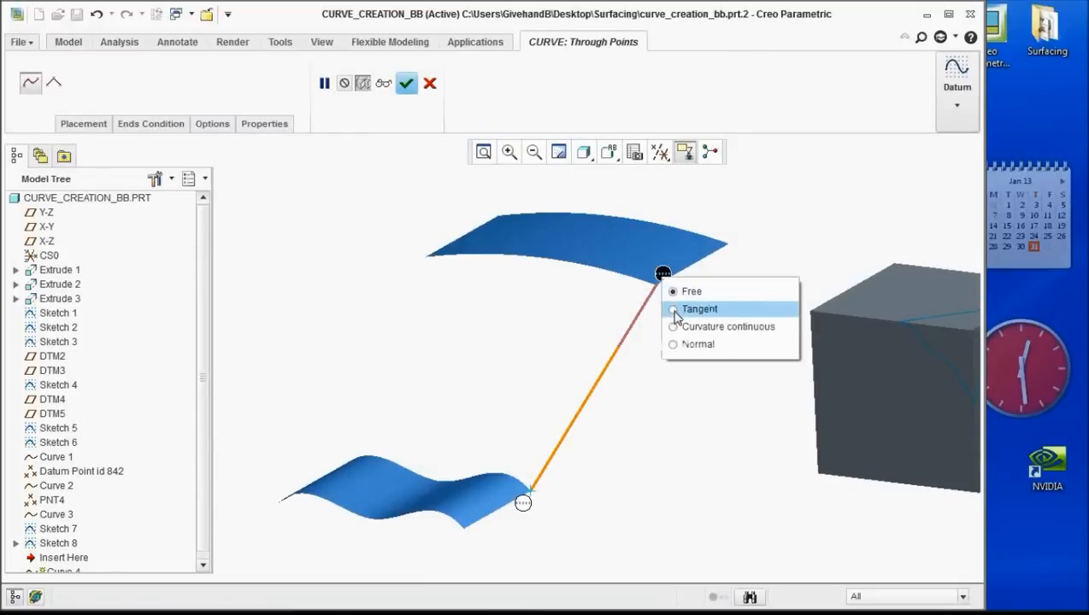
click(675, 309)
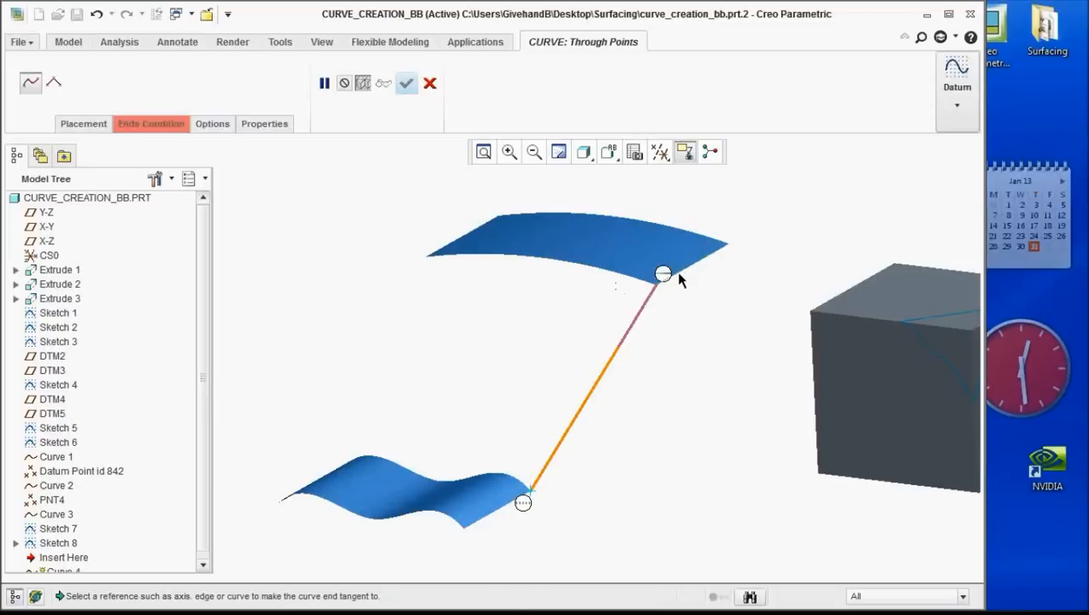
scroll(678, 275, down, 2)
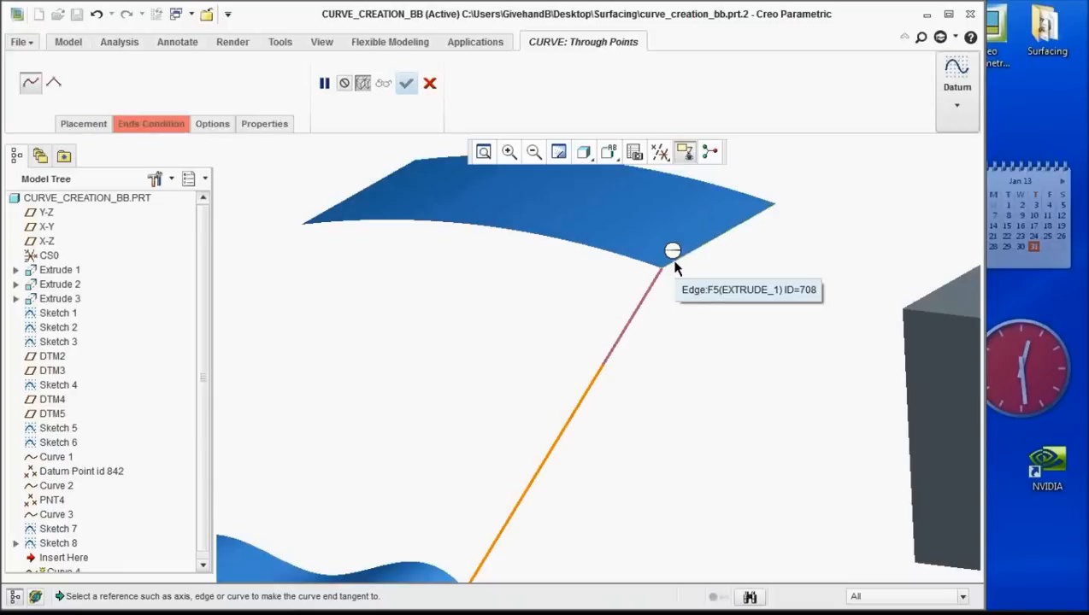
click(673, 265)
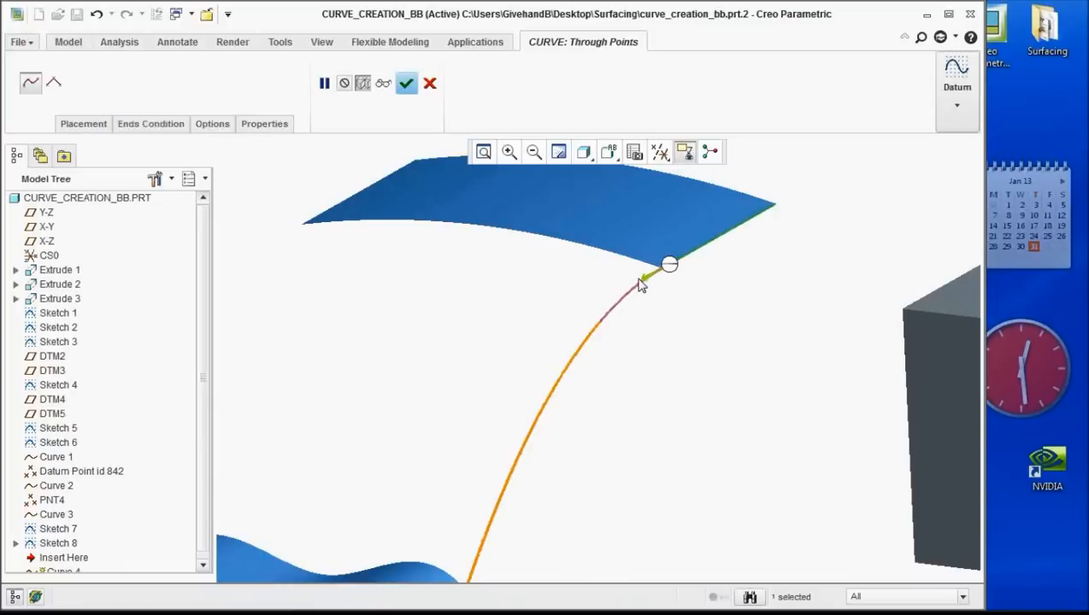
Make the curve's lower end tangent to the adjoining side edge of the wavy surface
scroll(641, 282, up, 5)
scroll(597, 381, down, 3)
right_click(550, 429)
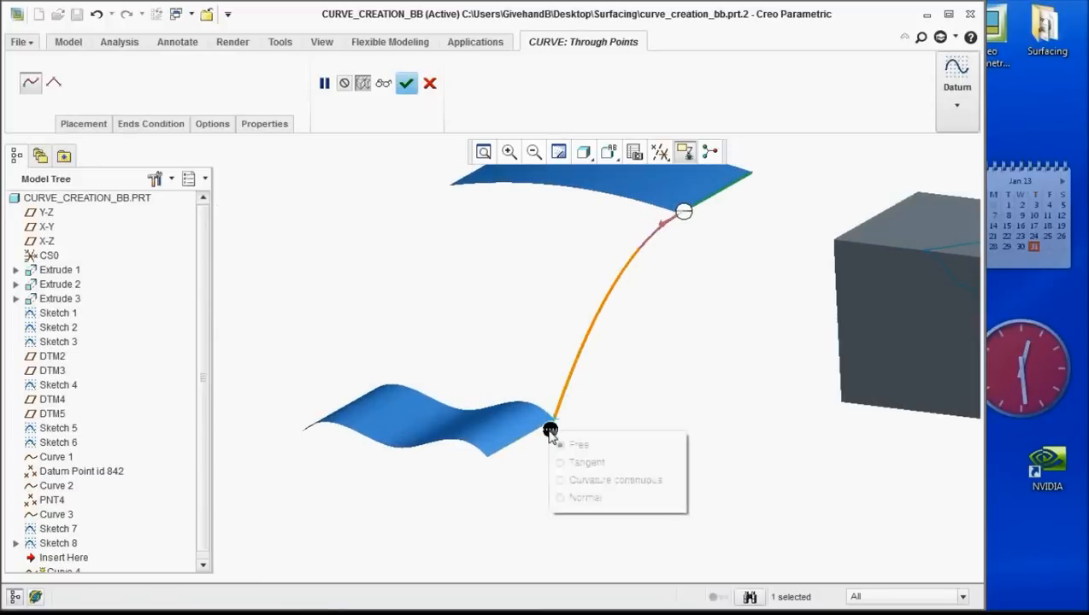
click(563, 462)
scroll(546, 440, down, 4)
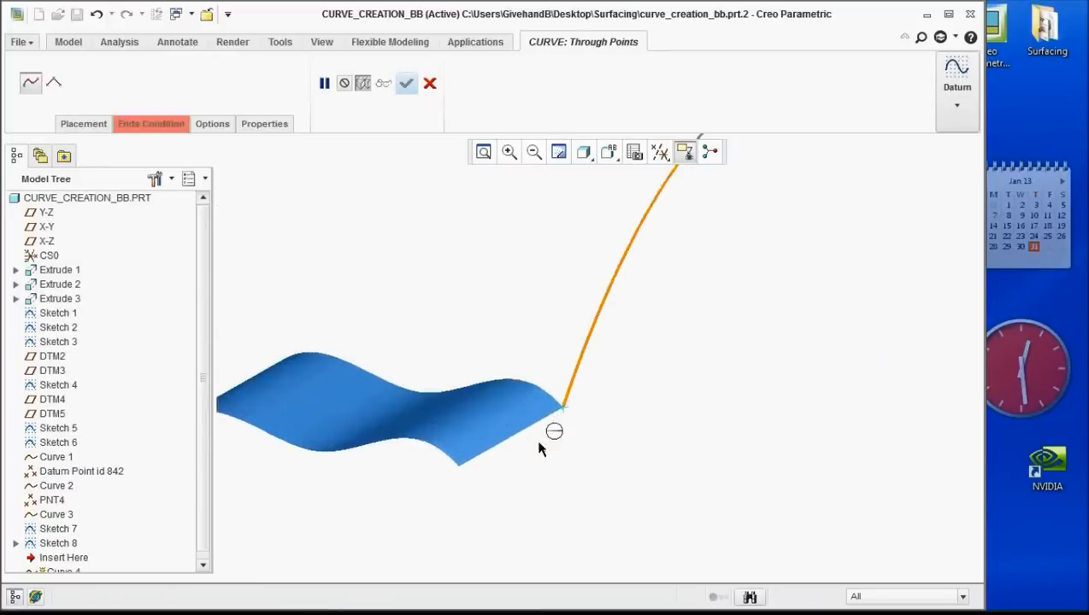
click(546, 423)
scroll(545, 414, up, 2)
middle_drag(545, 414, 607, 329)
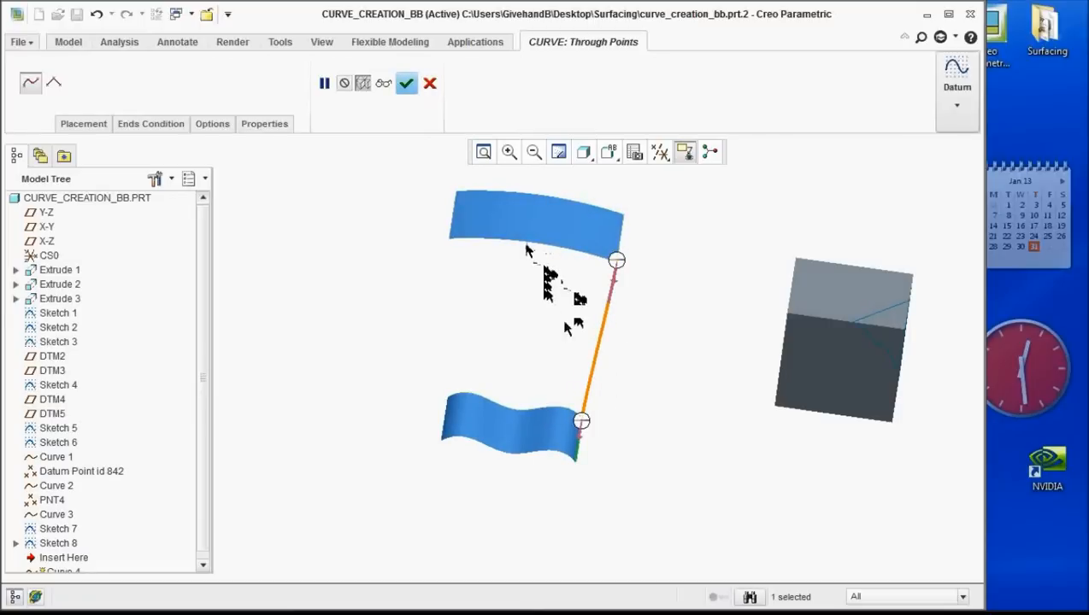
Enable Tweak curve for the connecting curve and open its tweak settings
click(212, 124)
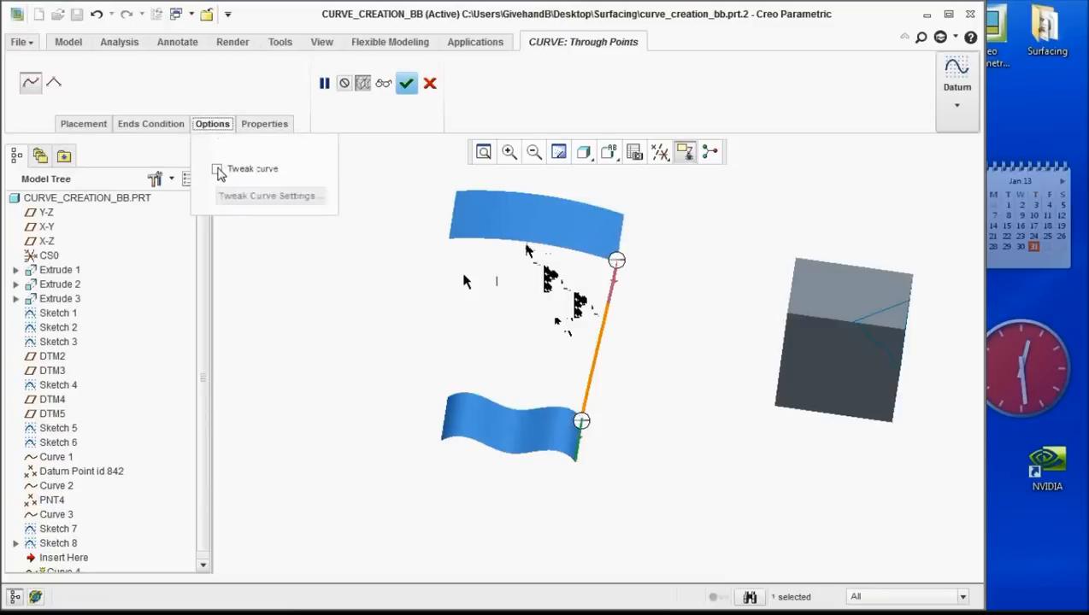
click(219, 170)
scroll(562, 298, down, 2)
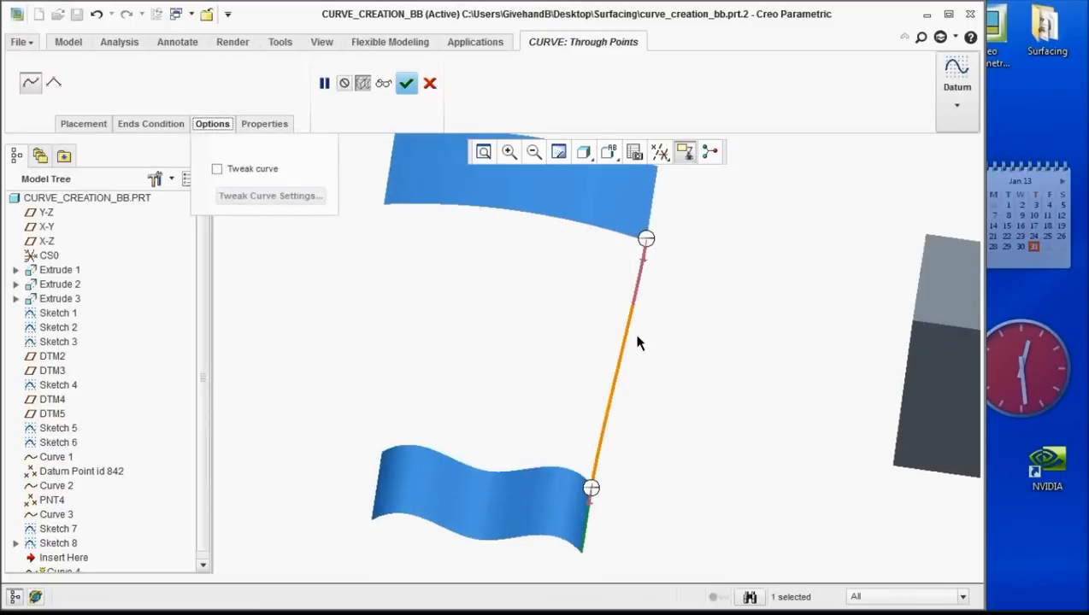
click(219, 172)
click(254, 196)
middle_drag(560, 314, 548, 353)
scroll(545, 347, up, 2)
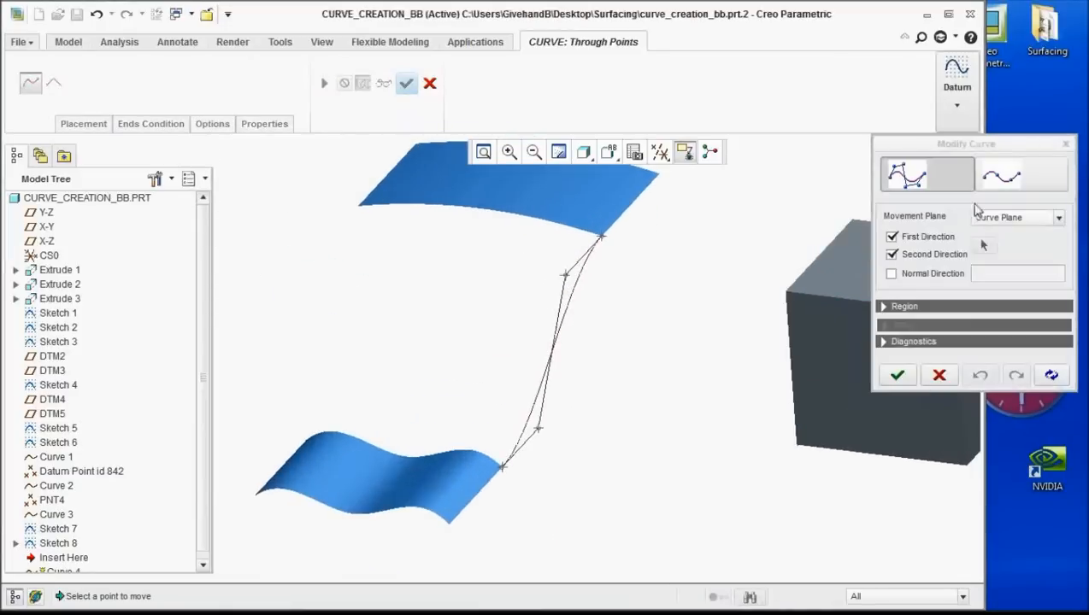
Add an interpolation point midway along the connecting curve and return to editing its control polygon
click(993, 181)
click(968, 216)
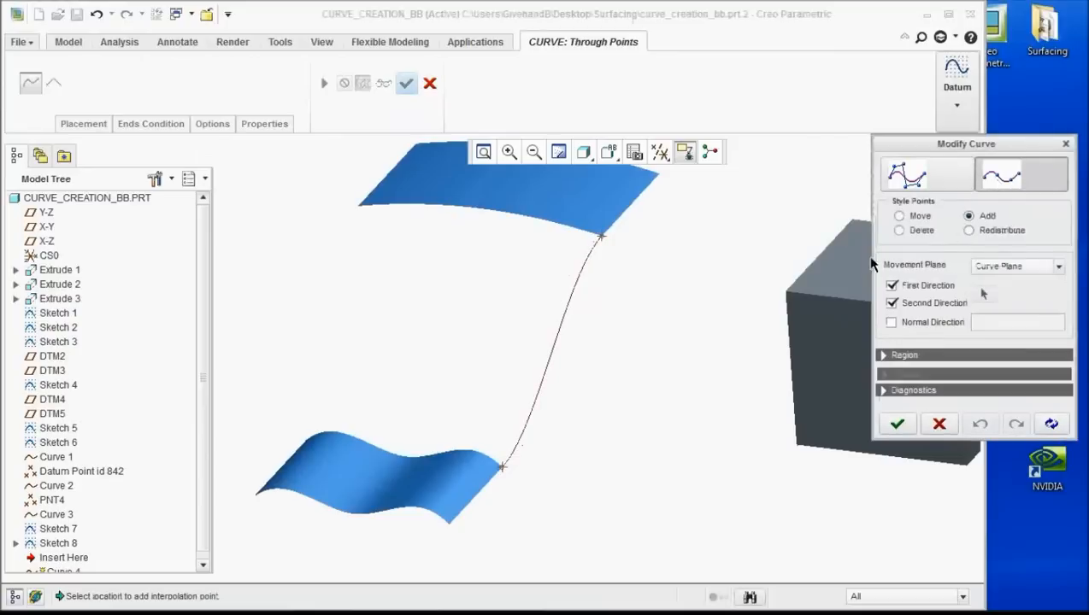
click(551, 352)
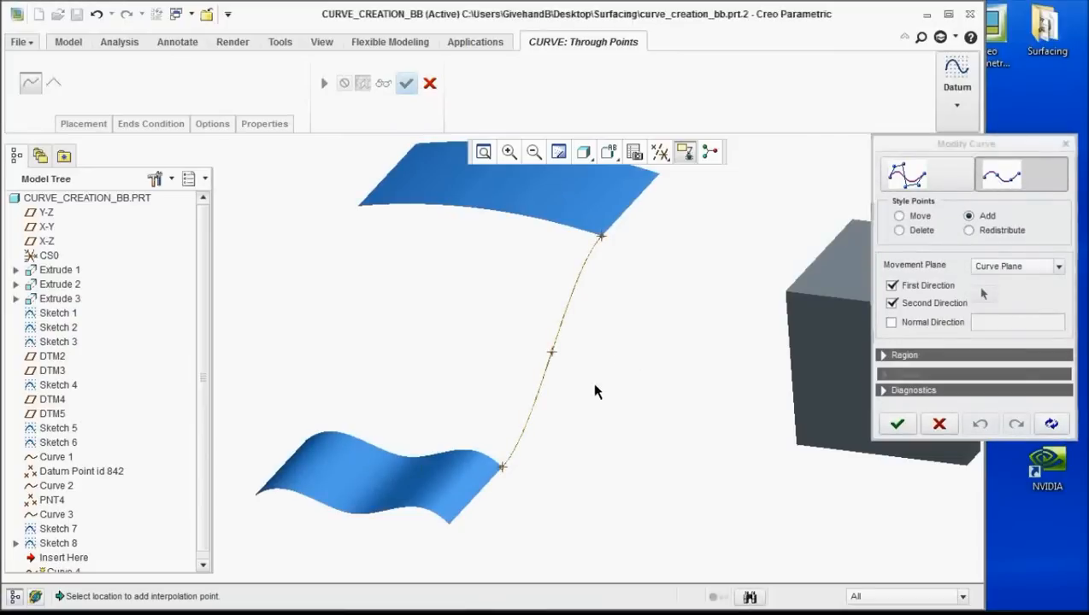
click(906, 175)
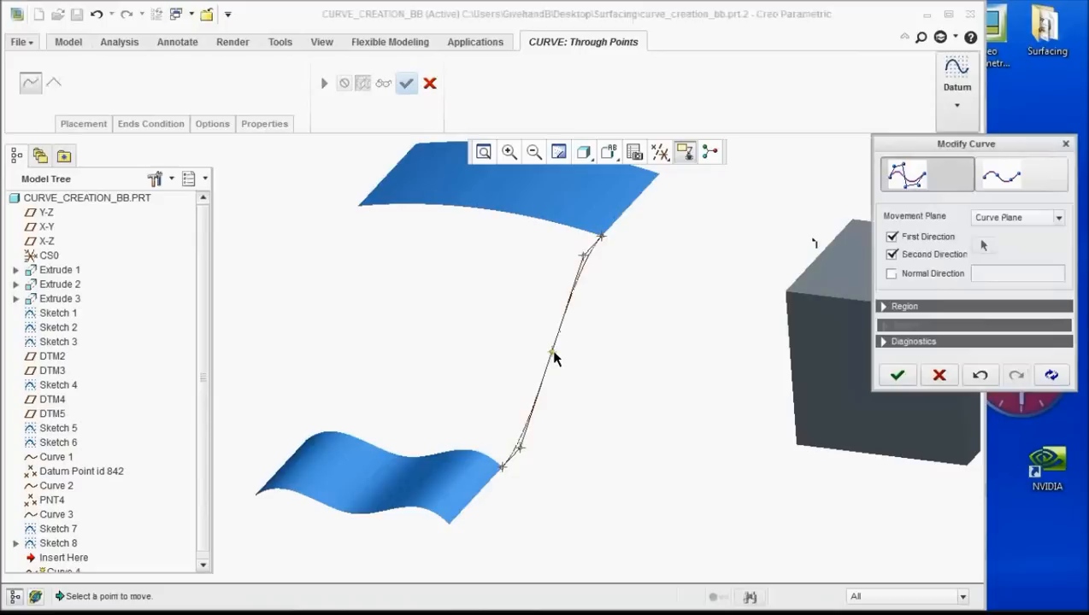
Turn on datum plane display so a defined movement plane can be picked for the curve tweak
click(1058, 218)
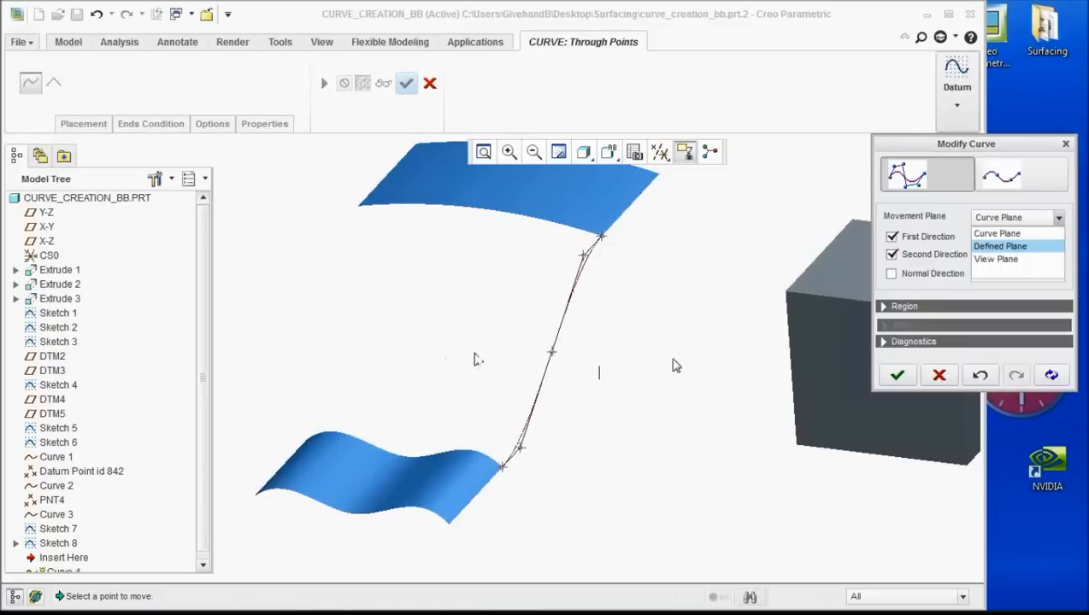
click(547, 383)
middle_click(588, 382)
middle_drag(512, 370, 389, 366)
middle_drag(500, 376, 481, 428)
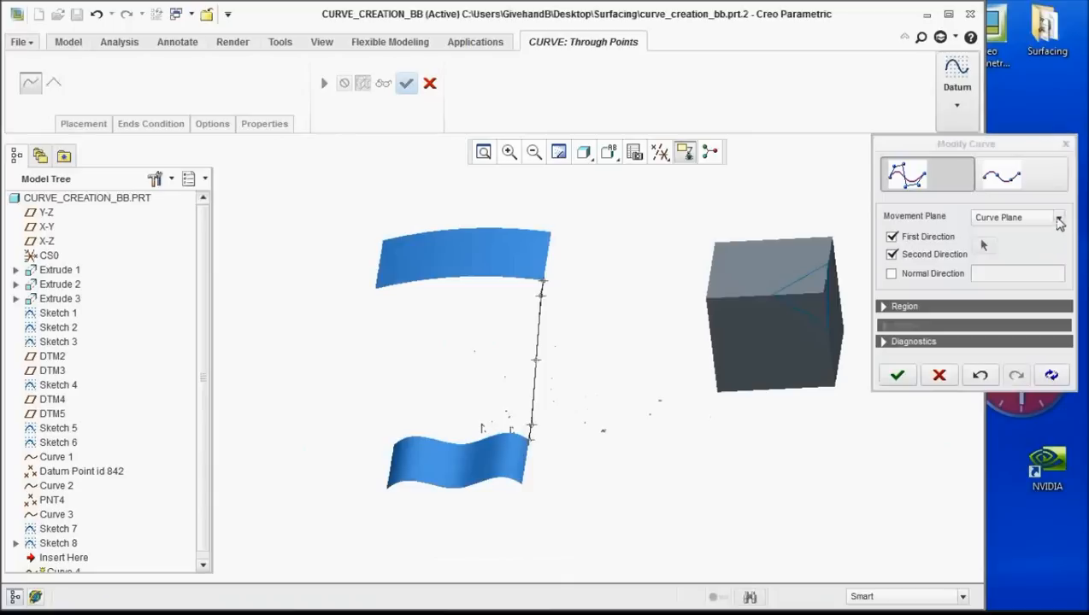
click(1059, 221)
click(1017, 243)
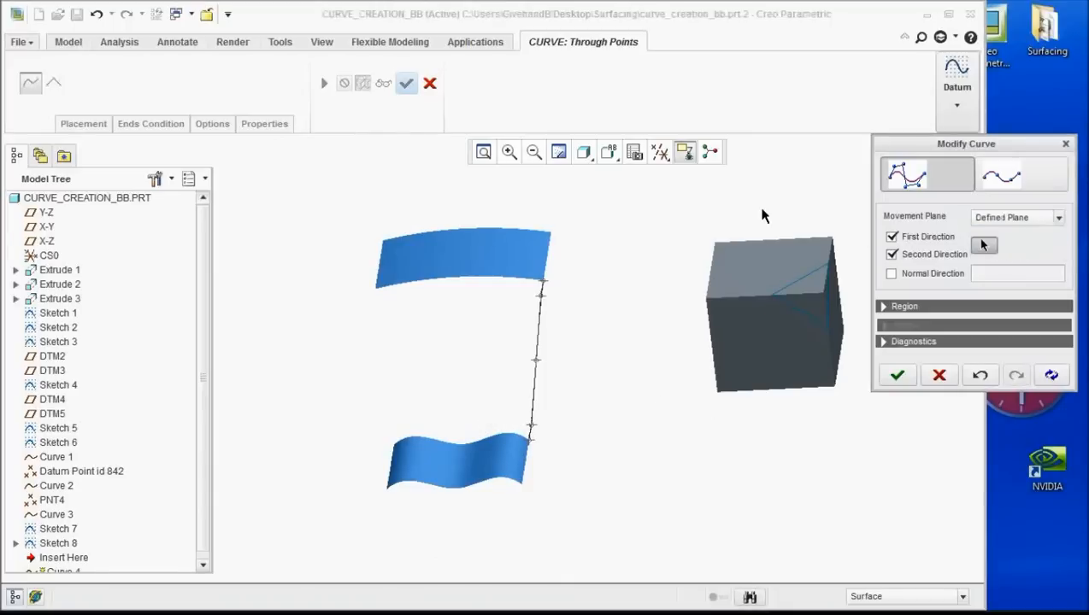
click(660, 153)
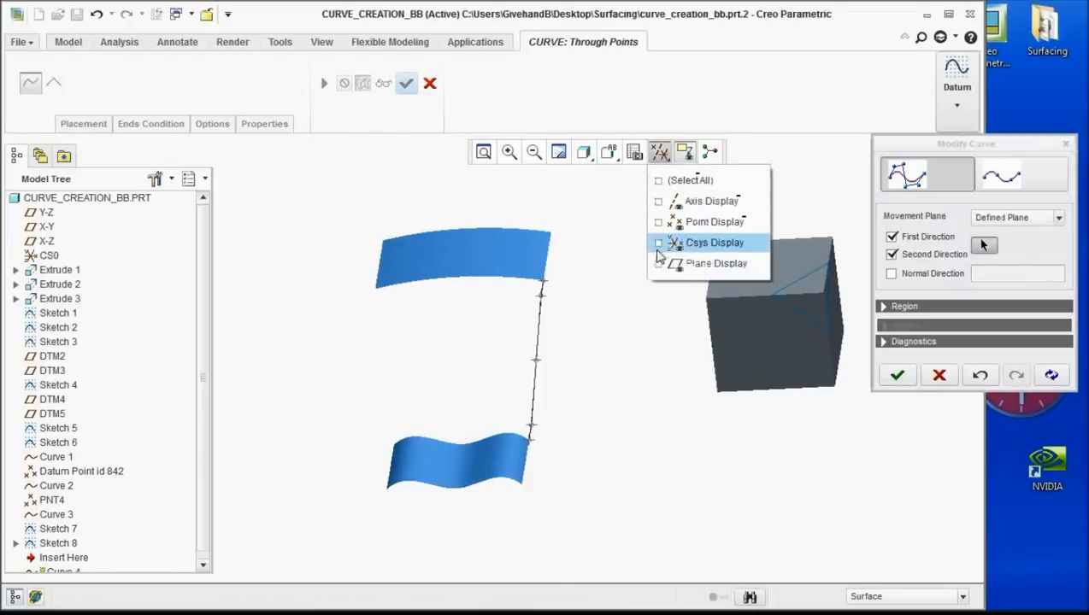
click(657, 265)
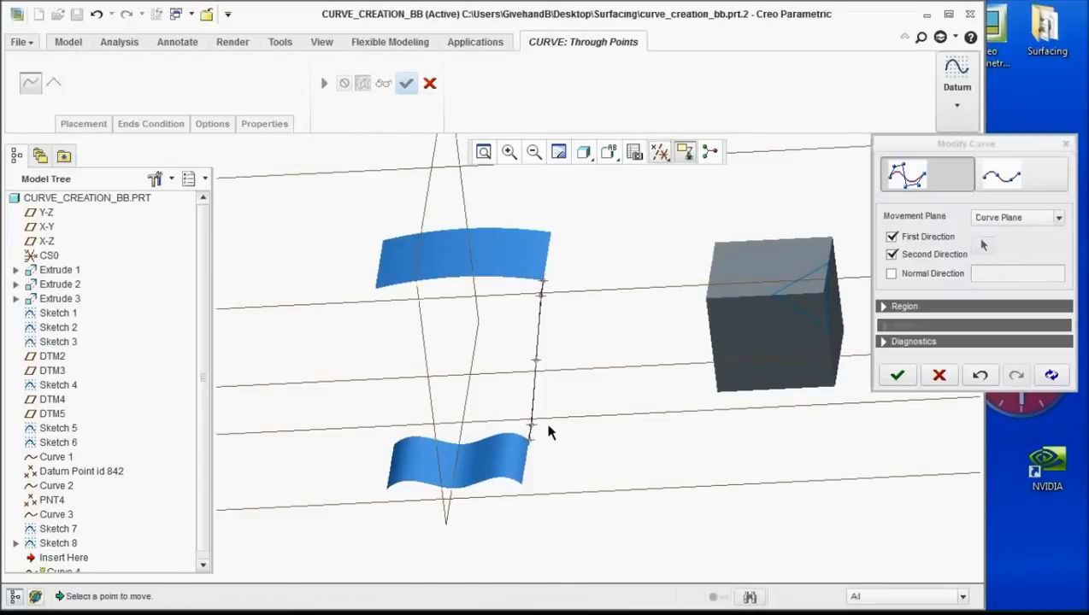
Set the curve's movement plane to Defined Plane, using datum plane DTM5 as the reference
scroll(548, 434, down, 3)
middle_drag(583, 383, 650, 342)
click(1059, 217)
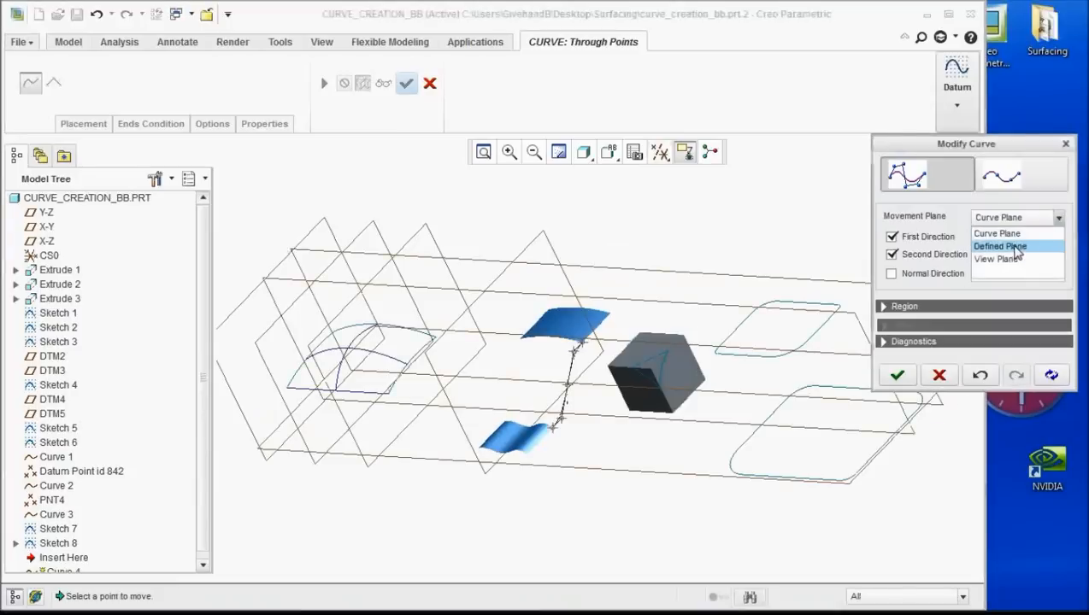
click(1000, 246)
click(340, 288)
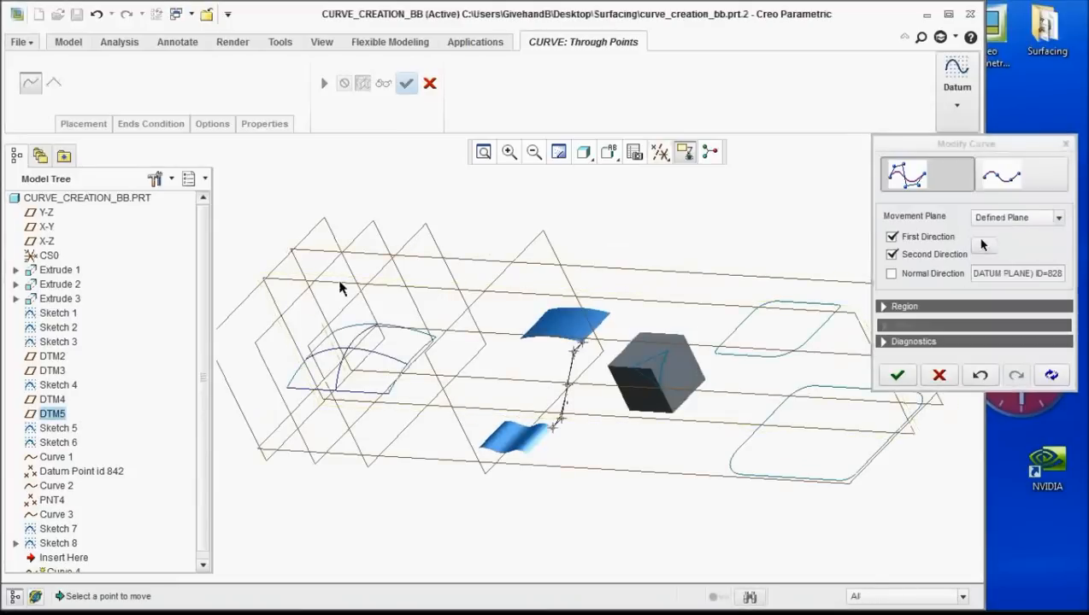
Pull the curve's middle control point outward within the defined plane to bow the curve, and complete the tweak and the curve
scroll(627, 320, up, 3)
drag(545, 440, 575, 456)
middle_drag(575, 455, 684, 380)
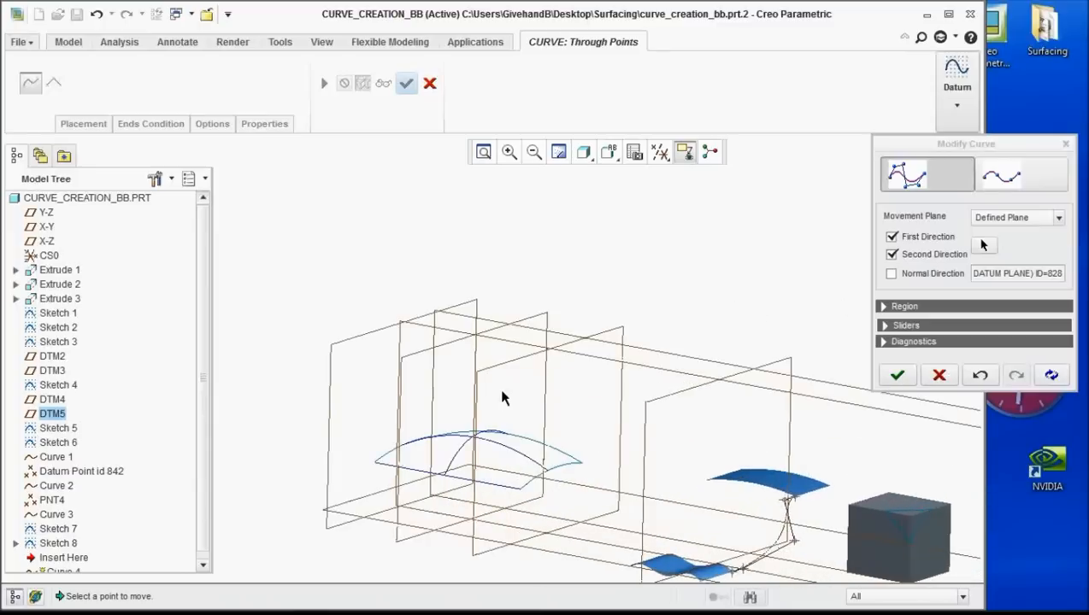
middle_drag(502, 397, 684, 400)
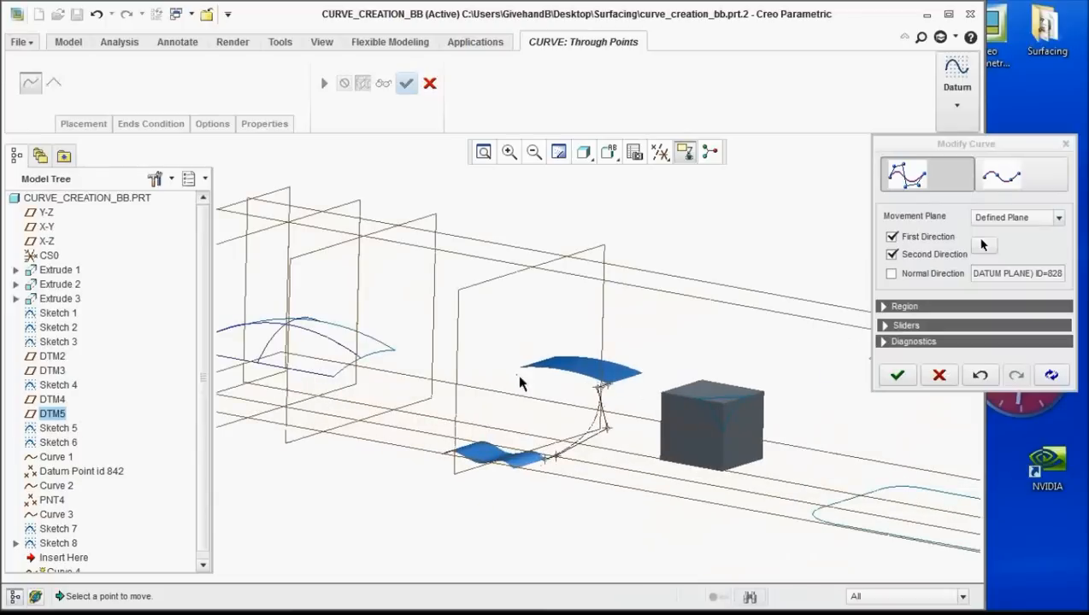
middle_drag(574, 425, 667, 395)
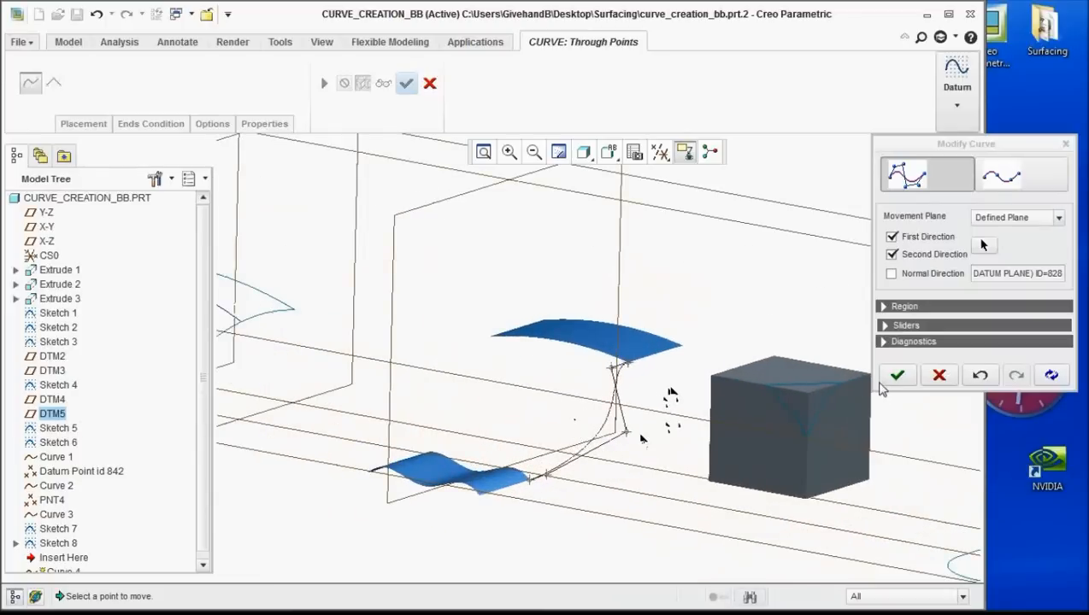
click(896, 375)
middle_drag(637, 432, 661, 430)
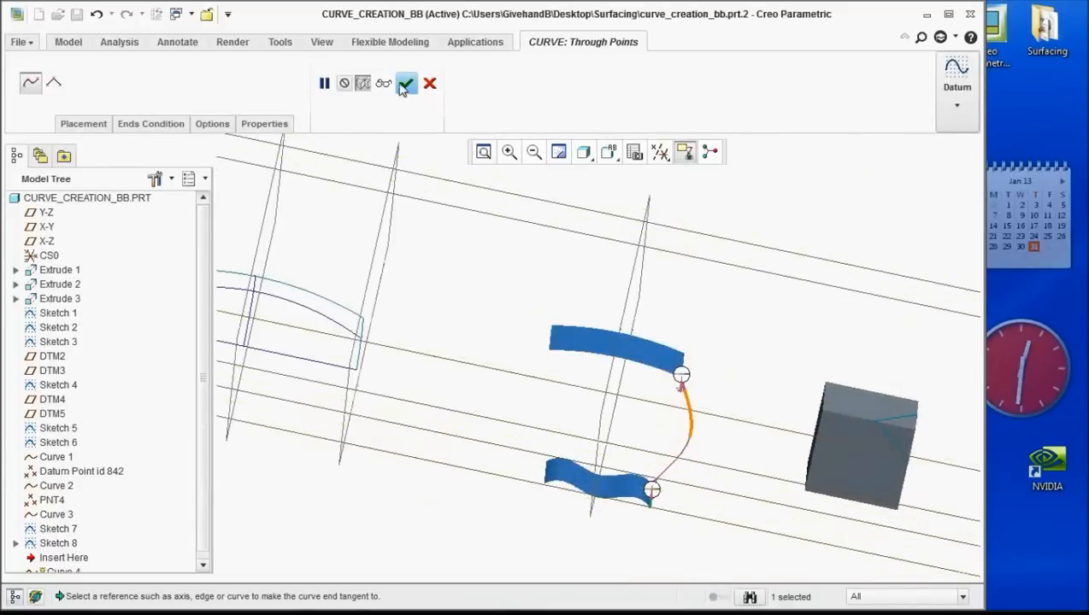
click(404, 84)
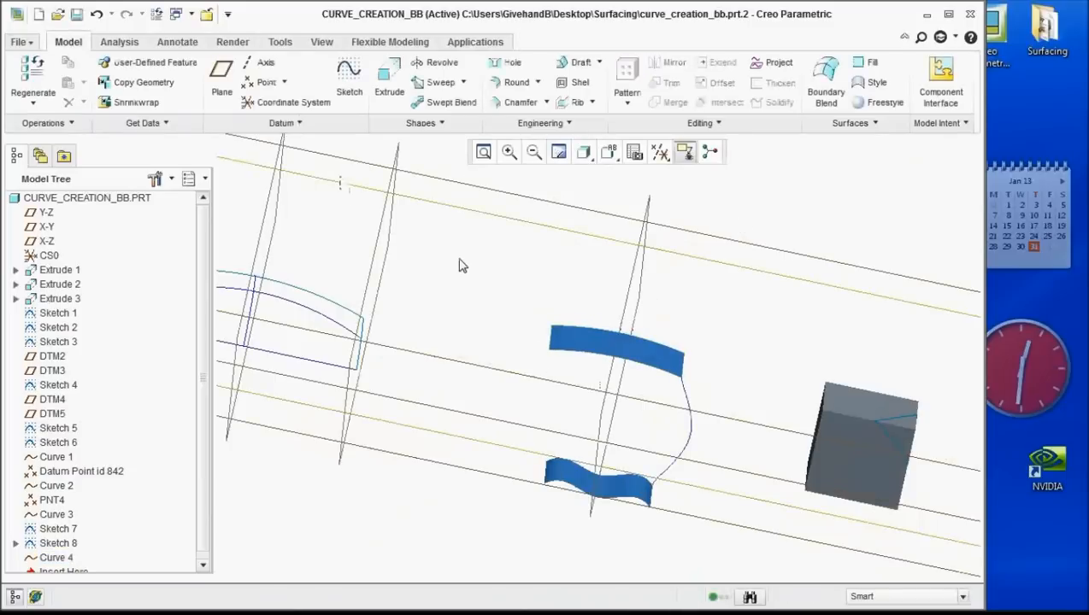
Start a Curve through Points on the opposite side, from the arched surface's lower corner to the facing corner of the wavy surface
click(284, 123)
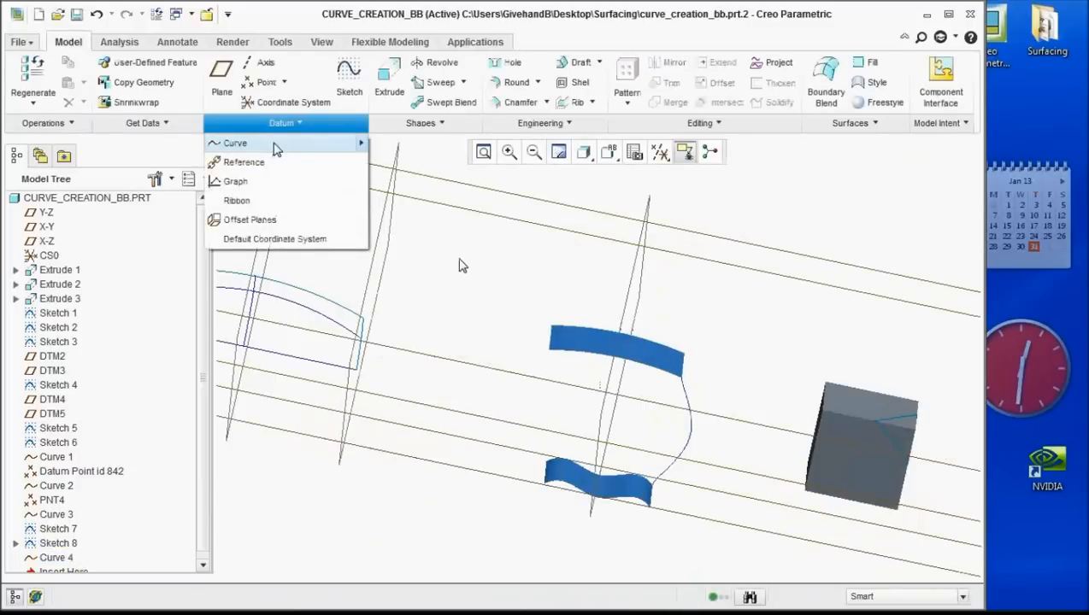
click(274, 147)
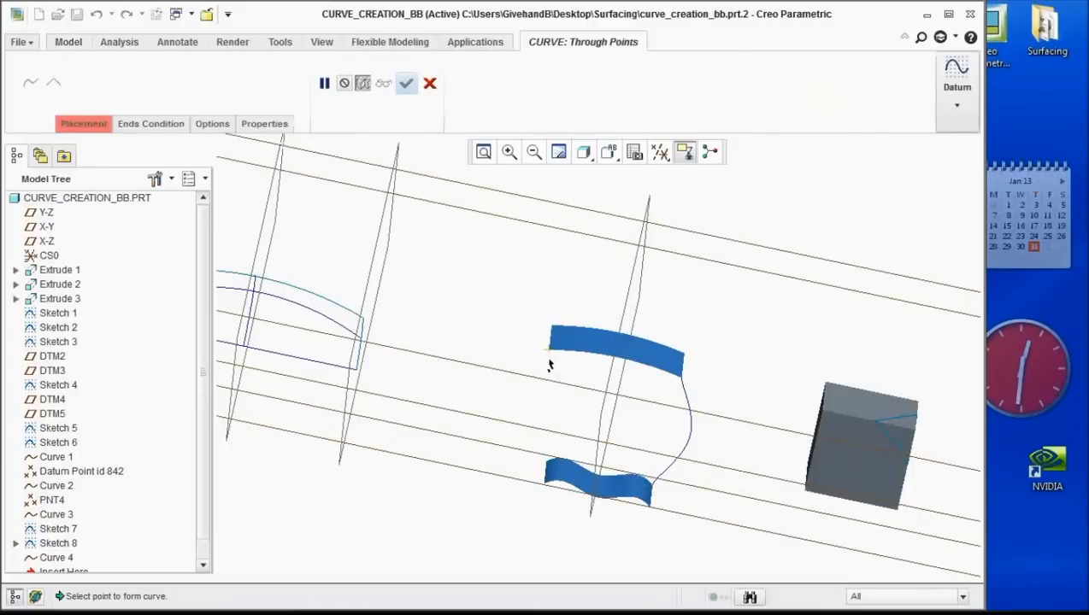
click(548, 472)
scroll(547, 471, down, 4)
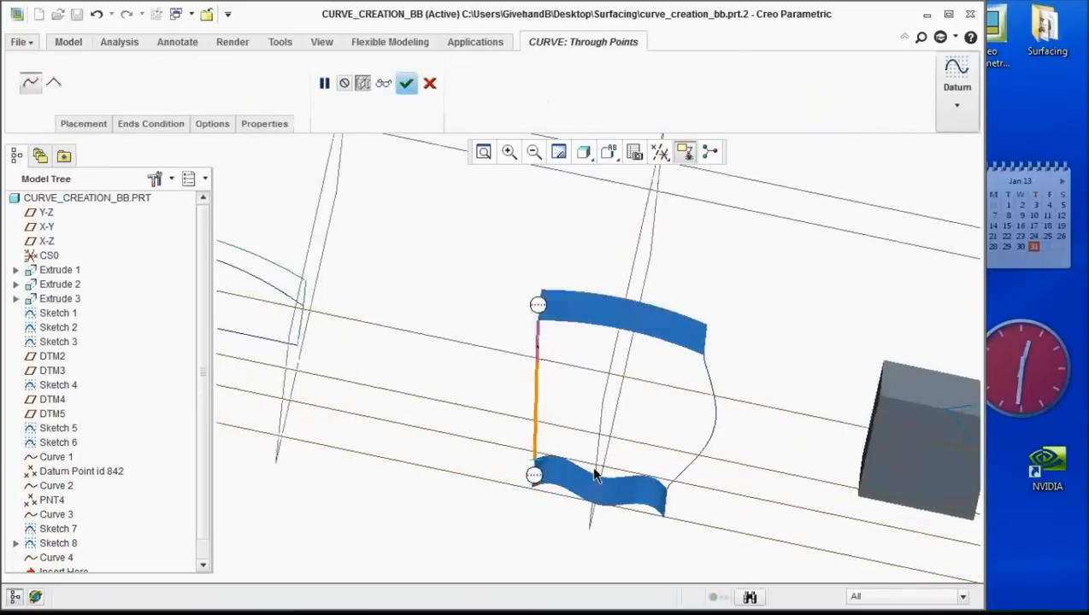
Make the second curve's upper end tangent to the adjoining side edge of the arched surface
right_click(507, 215)
click(539, 245)
mouse_move(539, 245)
middle_down()
mouse_move(506, 318)
mouse_move(557, 247)
middle_up()
click(557, 248)
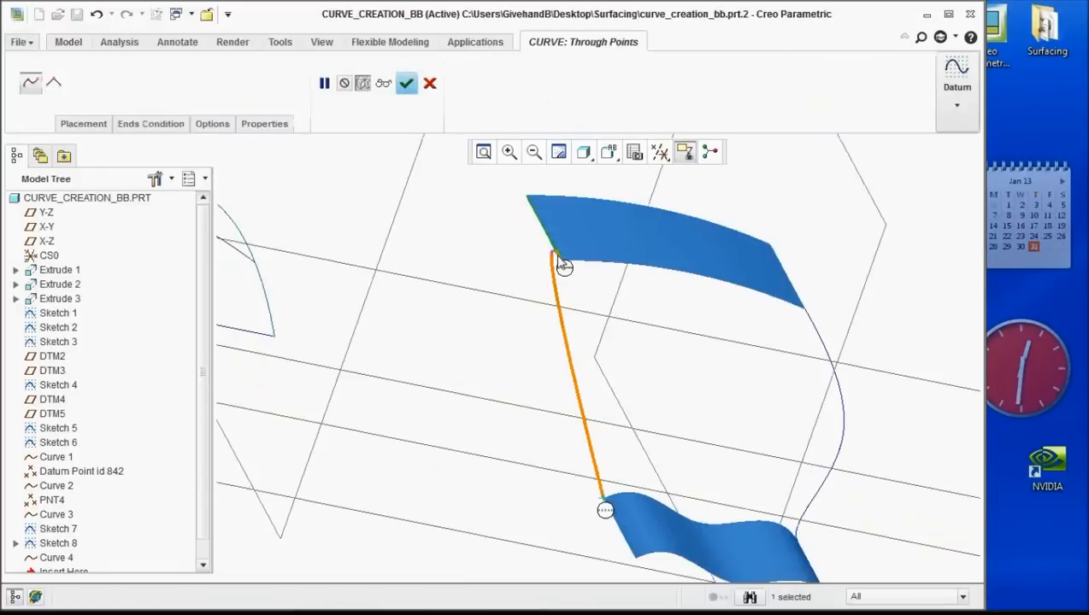
Make the second curve's lower end tangent to the wavy surface's side edge and complete the curve
right_click(603, 513)
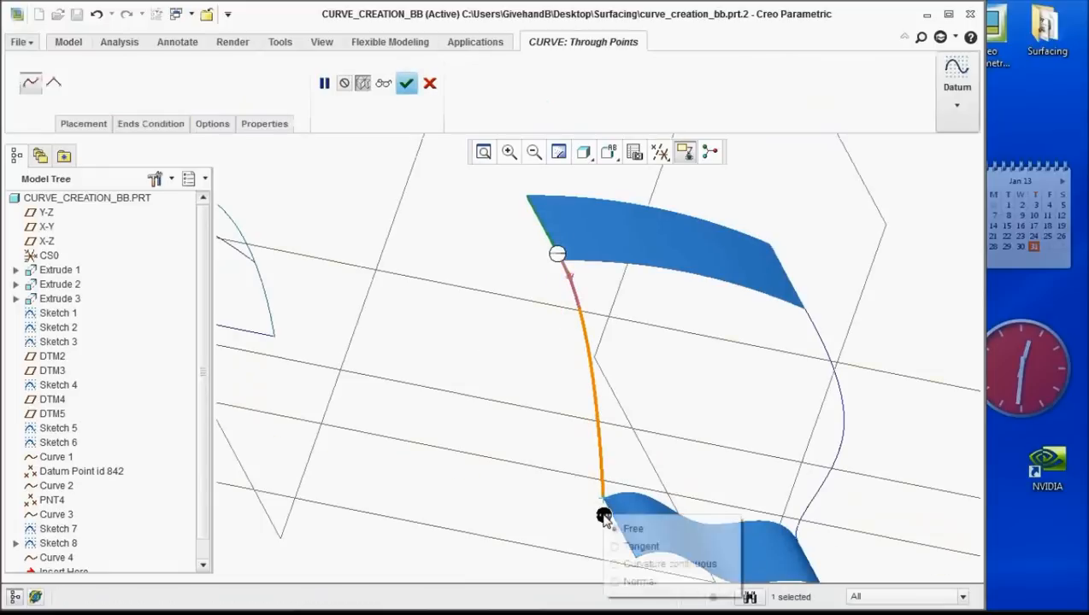
click(620, 547)
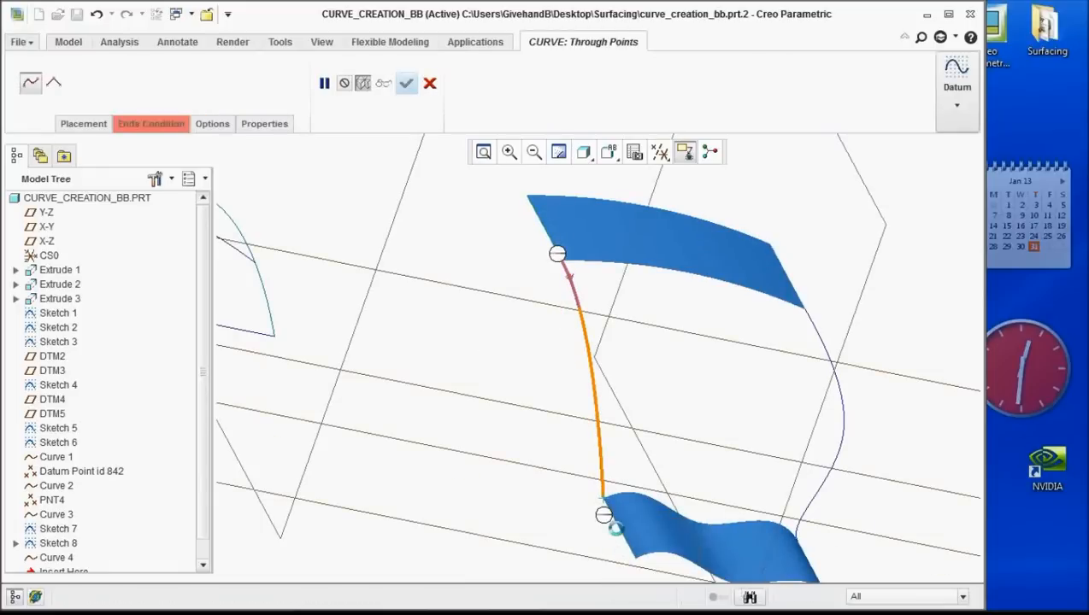
click(614, 525)
middle_drag(614, 525, 630, 365)
middle_click(475, 232)
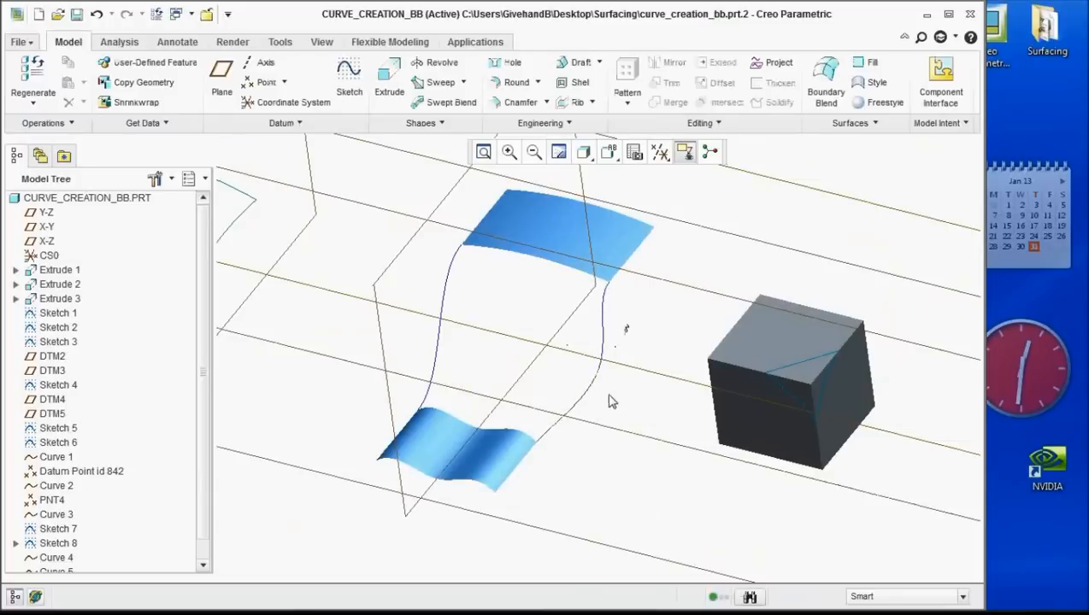
Start a Boundary Blend with the facing edges of the arched and wavy surfaces as its first-direction chains
click(826, 85)
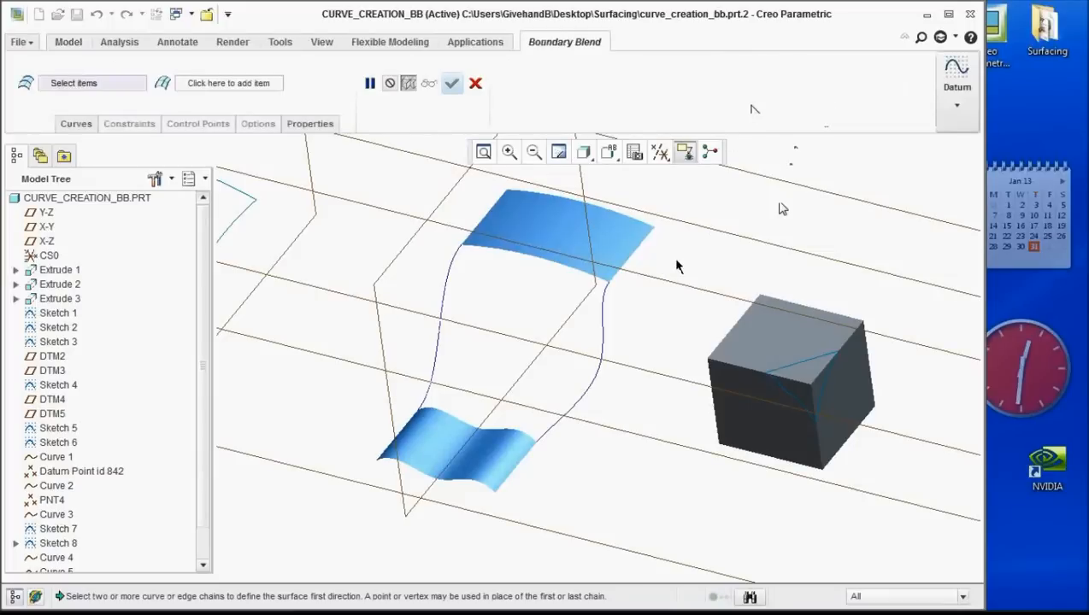
scroll(462, 272, down, 2)
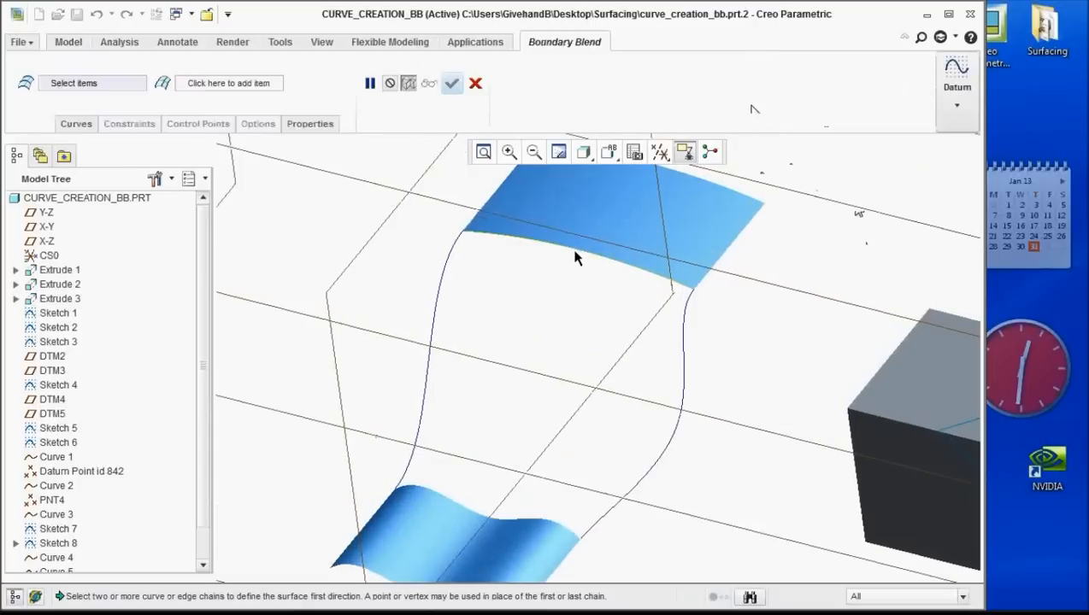
click(574, 256)
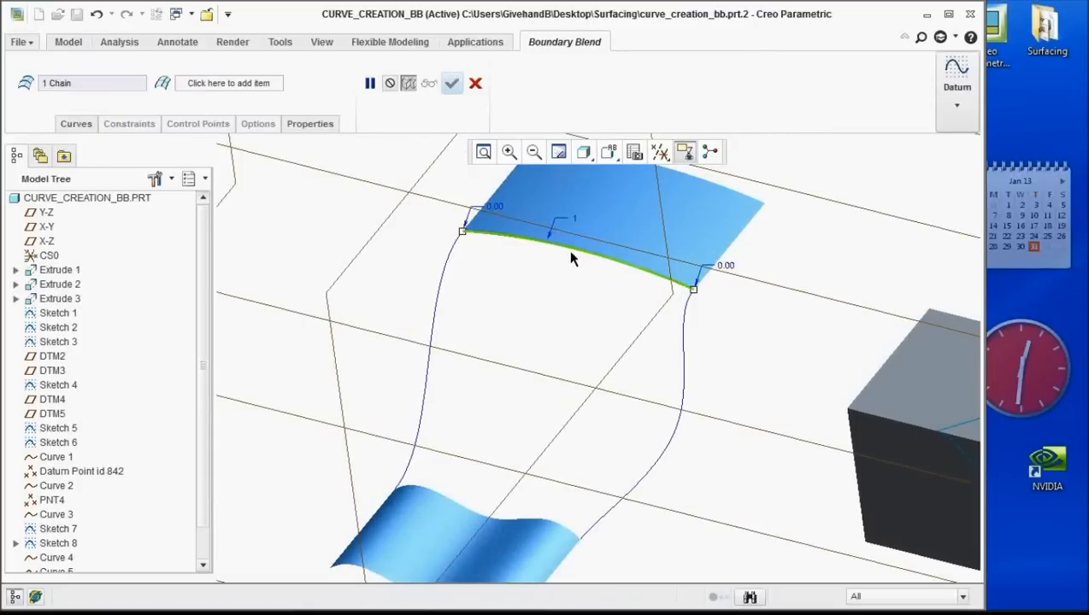
click(466, 509)
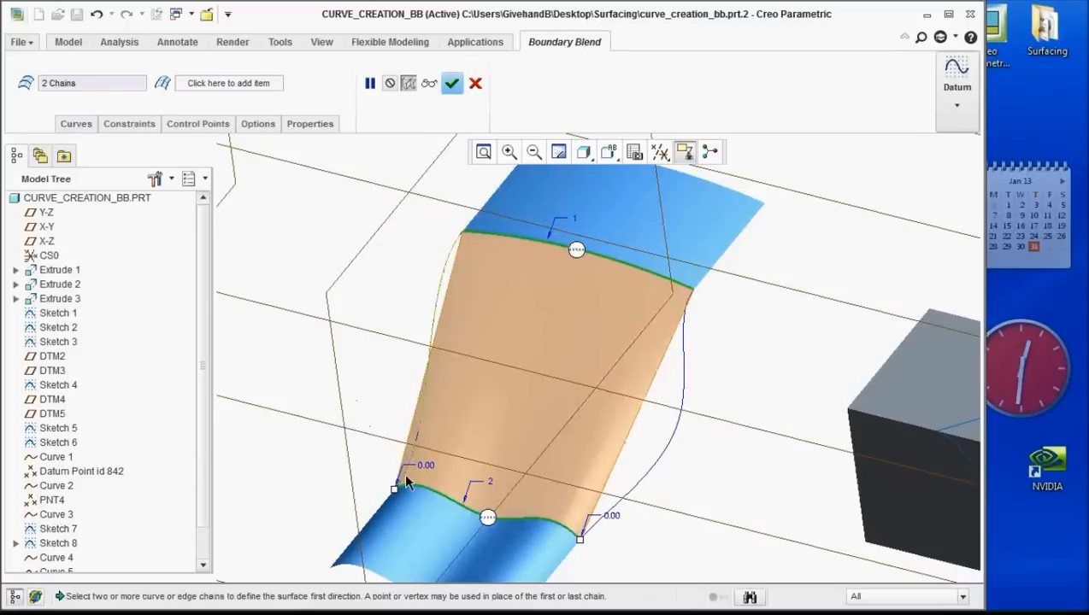
Add the bowed curve and the opposite connecting curve as the Boundary Blend's second-direction chains
right_click(750, 329)
click(778, 356)
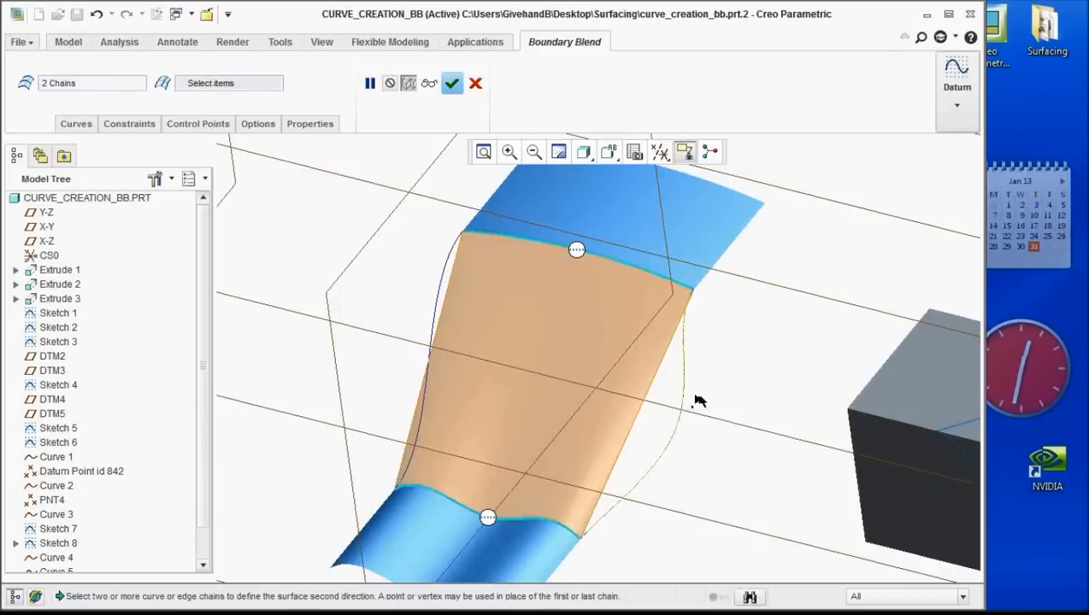
click(696, 399)
ctrl+click(434, 329)
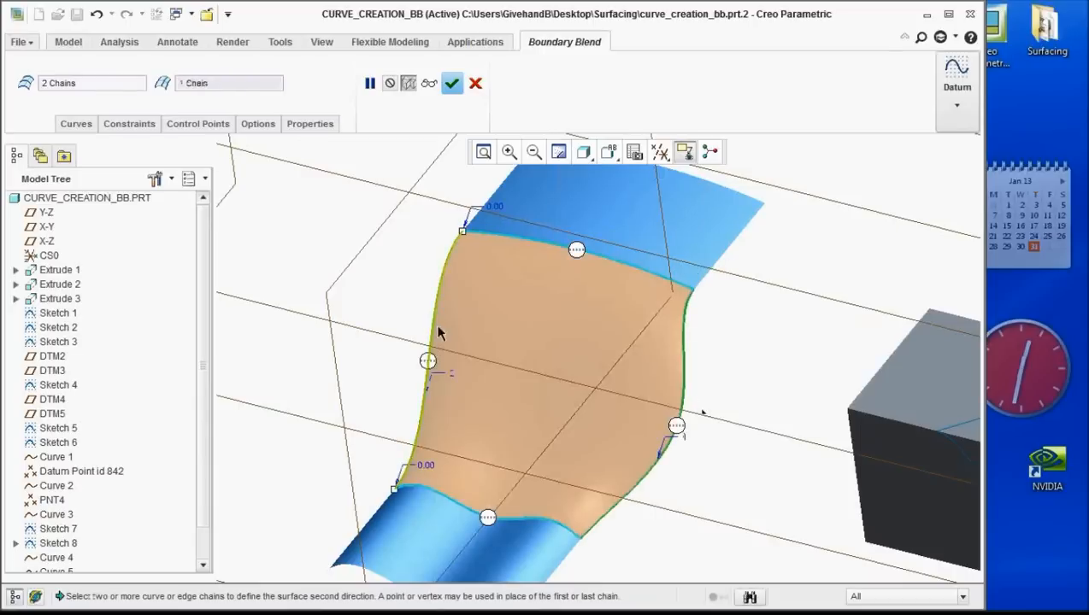
middle_drag(695, 318, 512, 366)
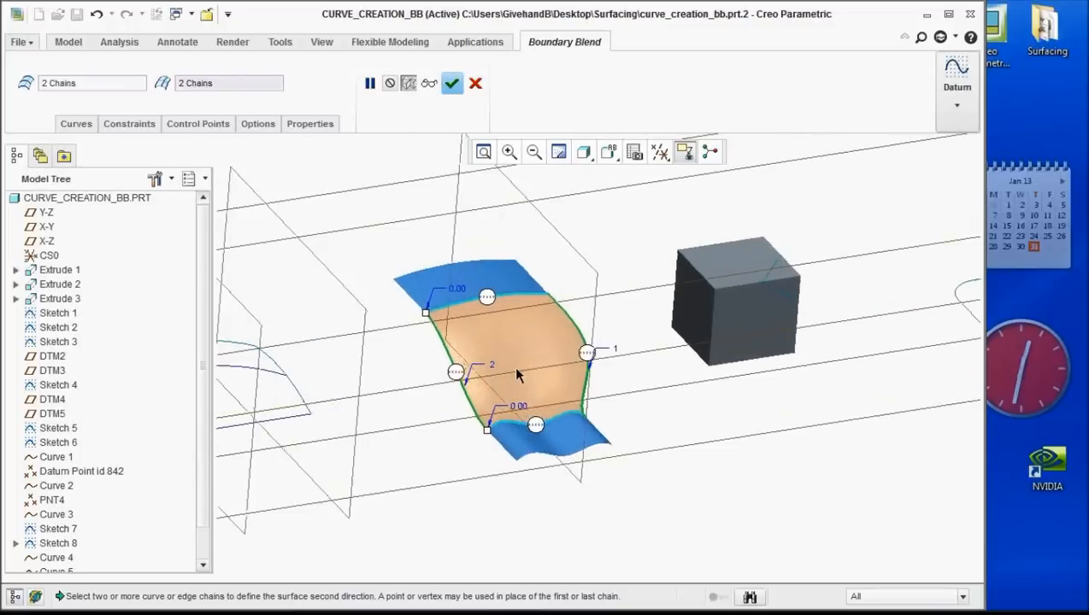
Make the Boundary Blend tangent to the arched surface and the wavy surface, and complete the feature
scroll(512, 366, up, 2)
right_click(471, 257)
click(498, 289)
right_click(547, 457)
click(556, 489)
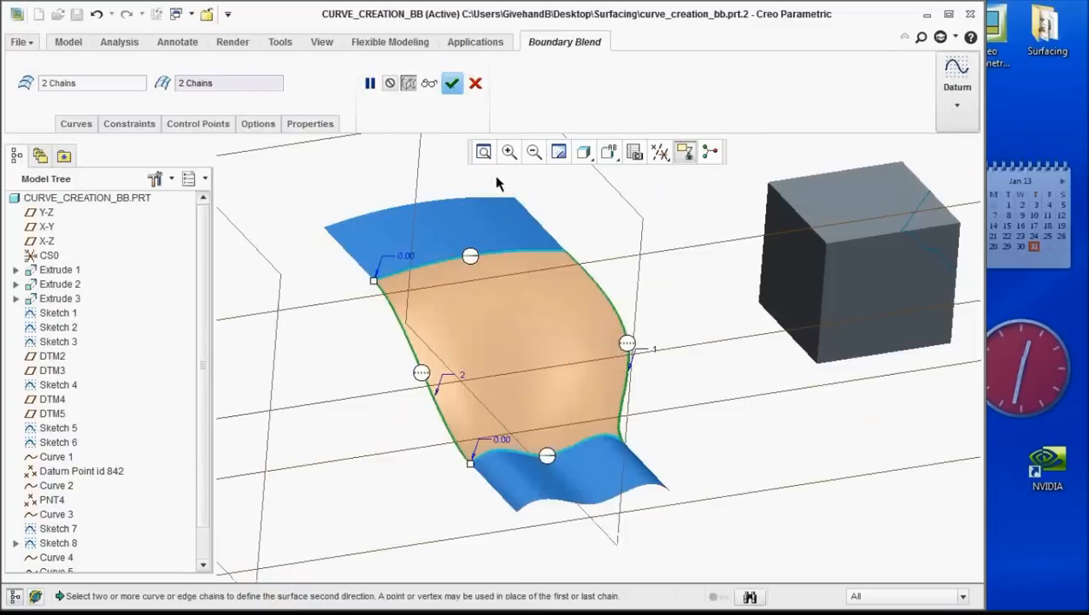
click(451, 83)
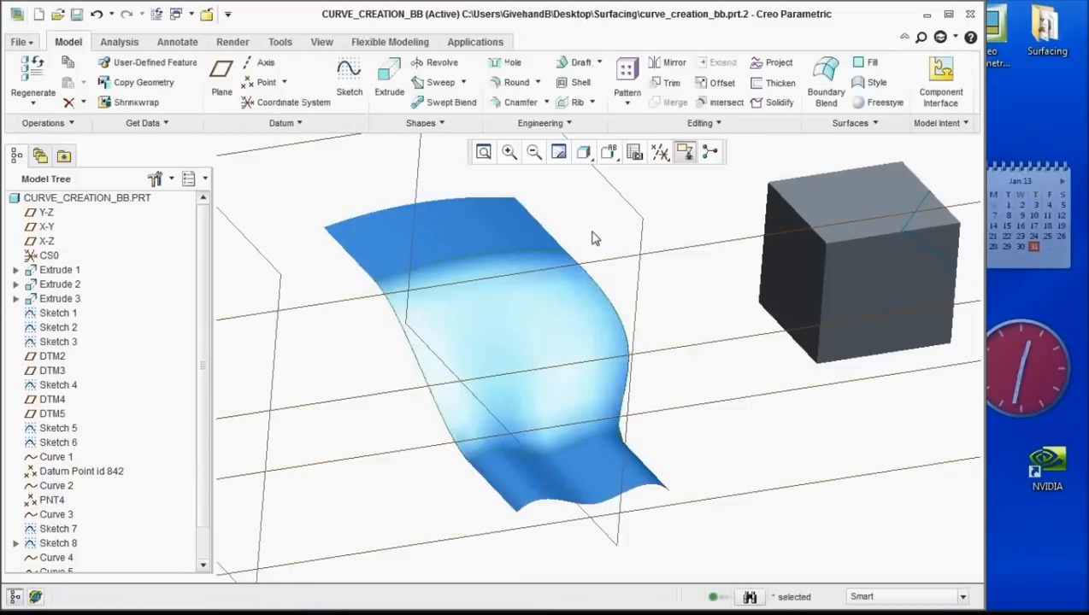
middle_drag(557, 315, 508, 328)
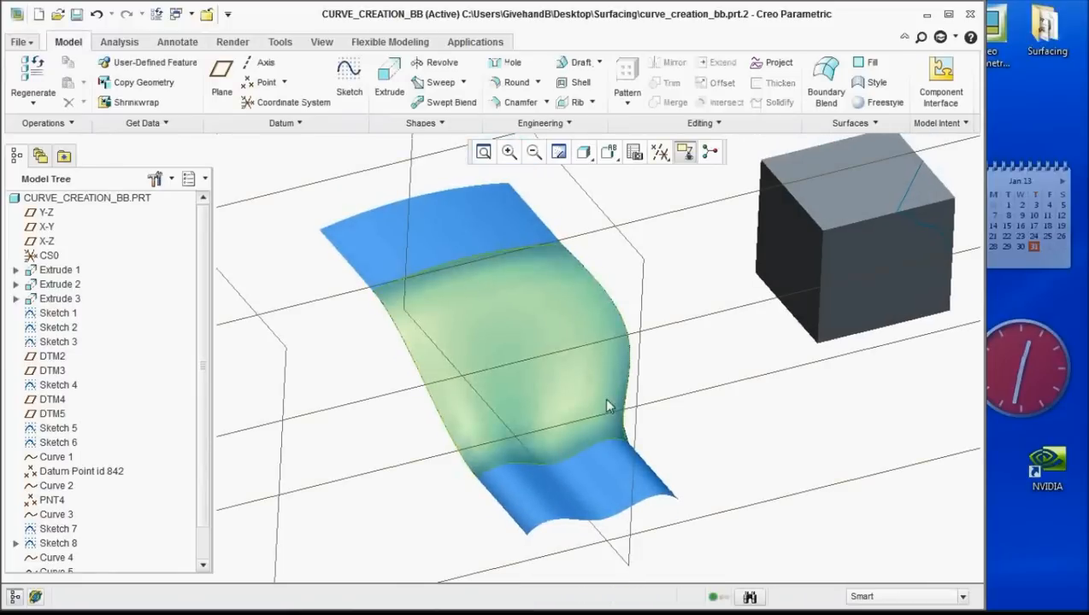
scroll(561, 439, down, 5)
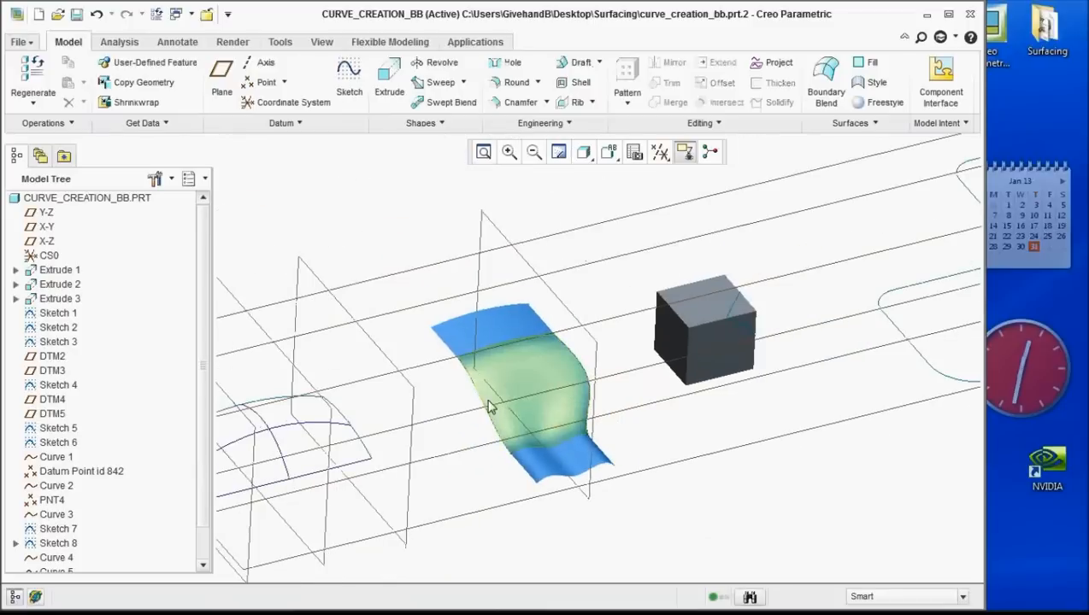
scroll(498, 429, down, 4)
scroll(700, 428, up, 3)
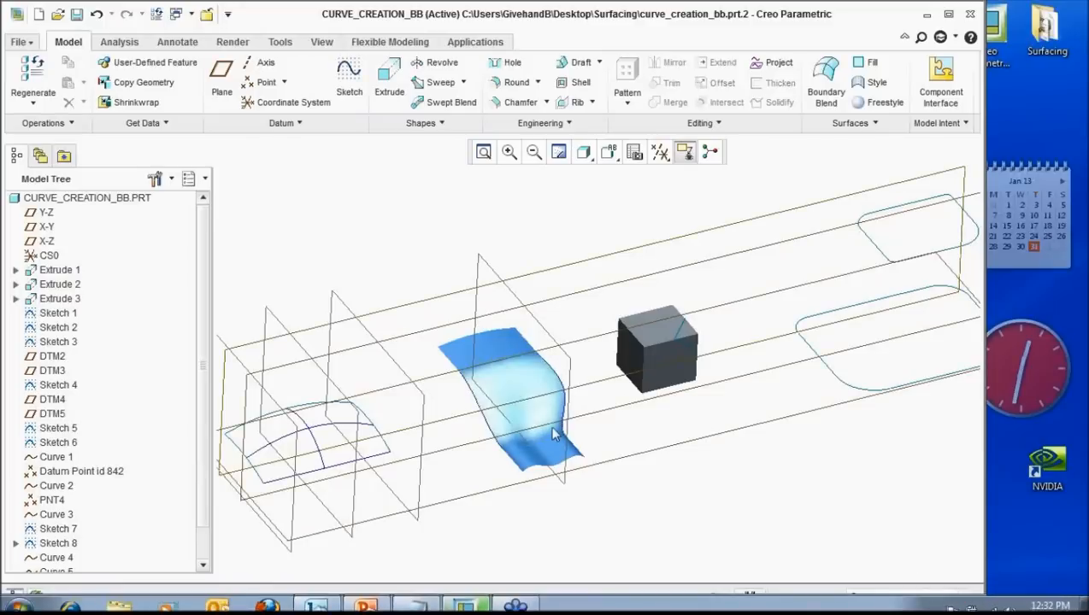
scroll(553, 419, up, 2)
scroll(545, 417, up, 2)
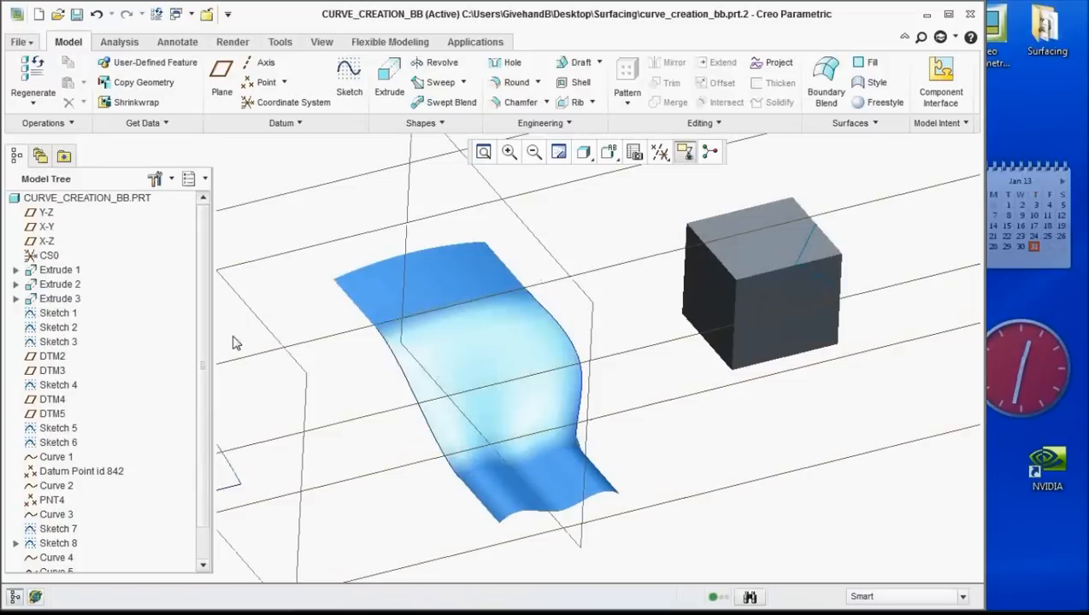
Delete the Boundary Blend feature between the arched and wavy surfaces
scroll(205, 306, down, 2)
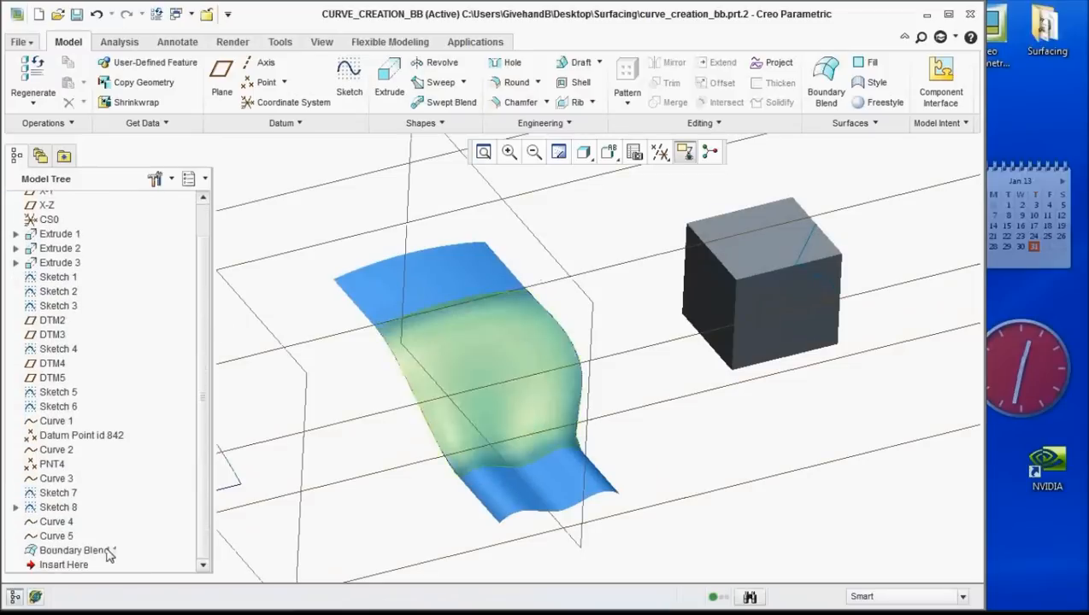
click(77, 551)
right_click(110, 552)
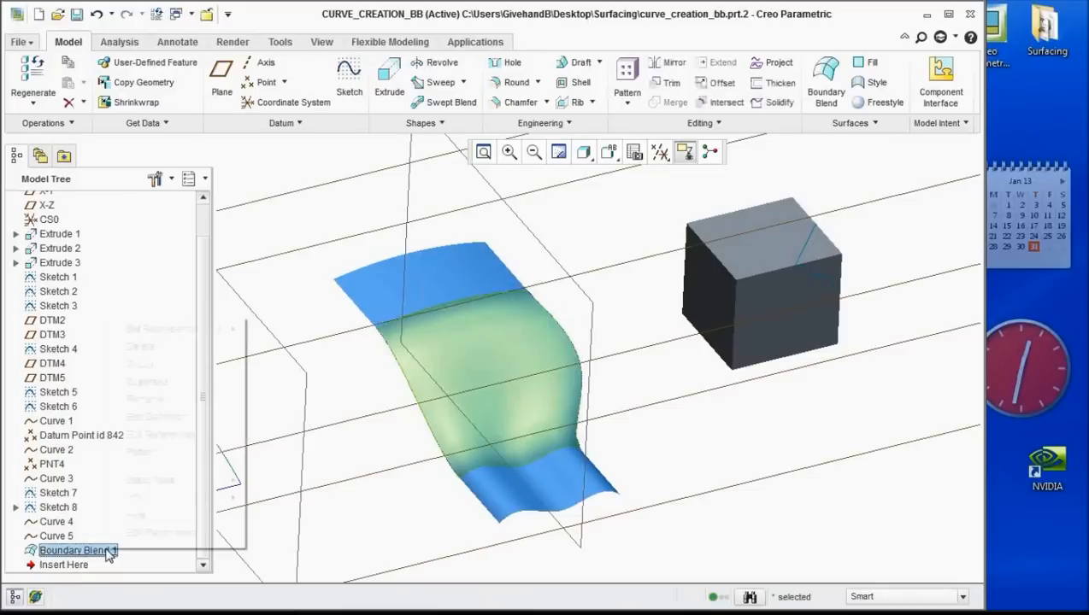
click(147, 348)
click(507, 328)
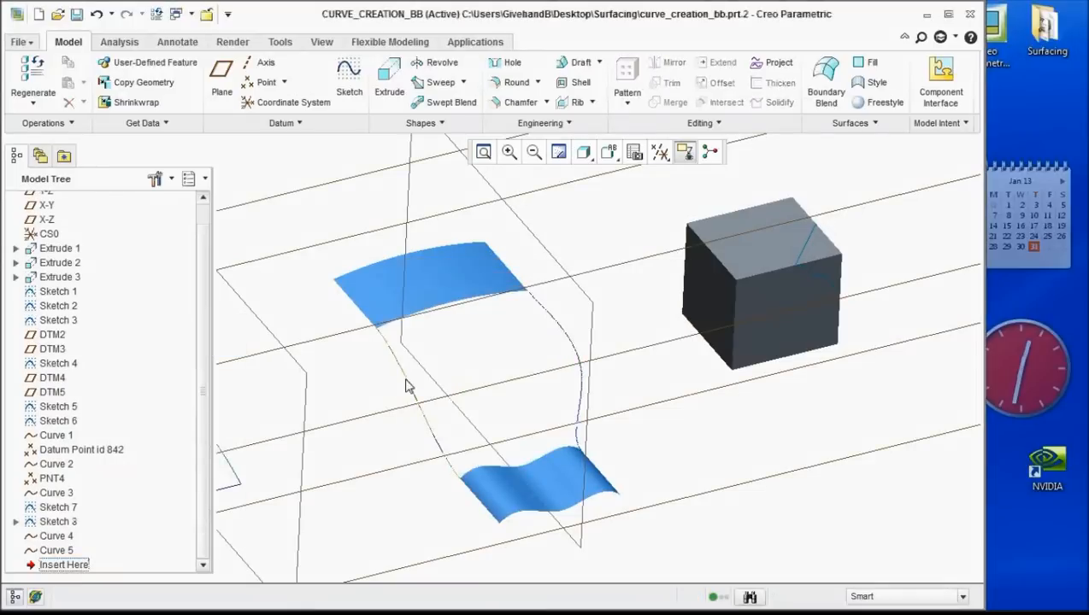
Delete both datum curves that connect the arched surface to the wavy surface
click(590, 358)
ctrl+click(578, 370)
right_click(518, 365)
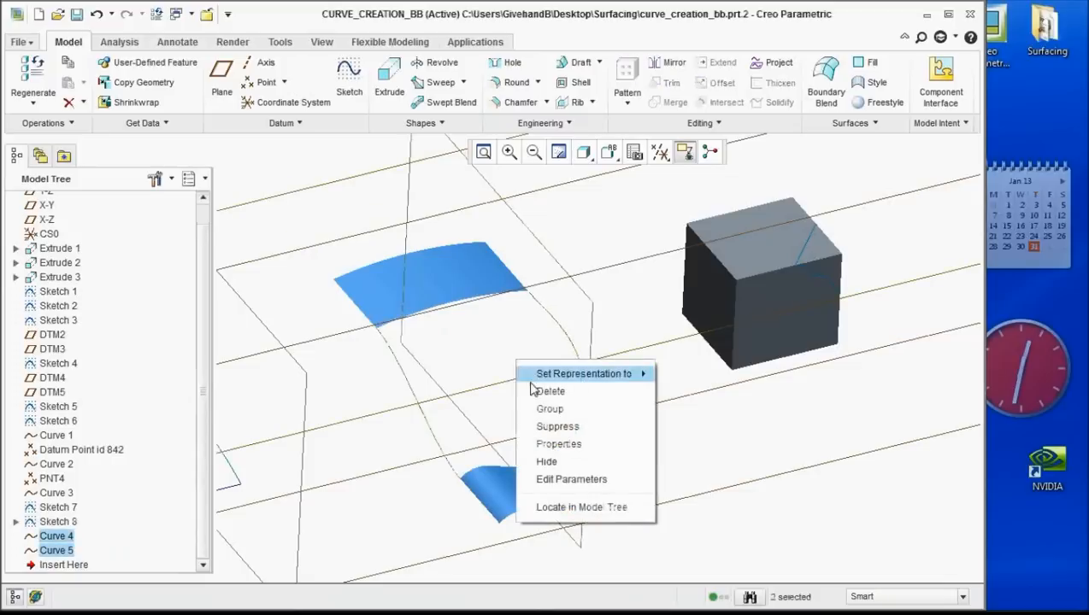
click(537, 391)
click(503, 330)
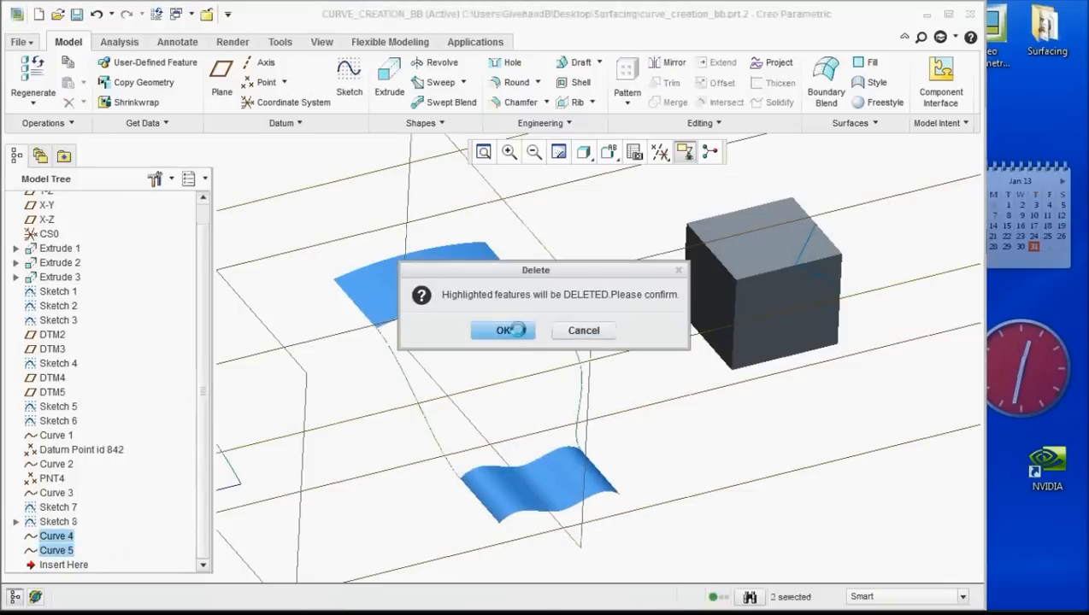
Start a Style feature for creating free-form curves between the arched and wavy surfaces
scroll(543, 408, down, 5)
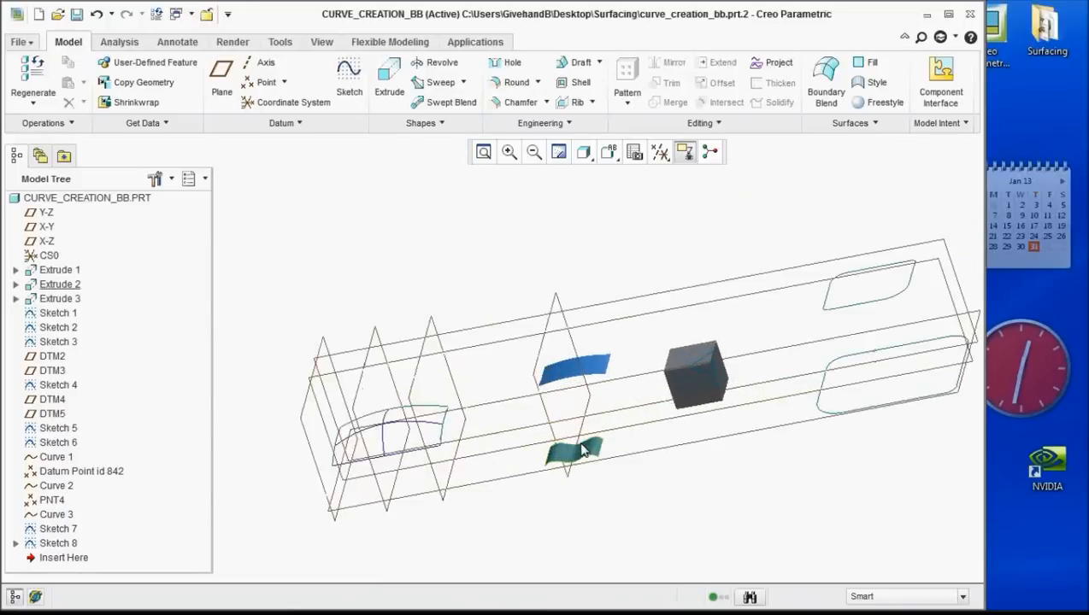
scroll(673, 429, up, 3)
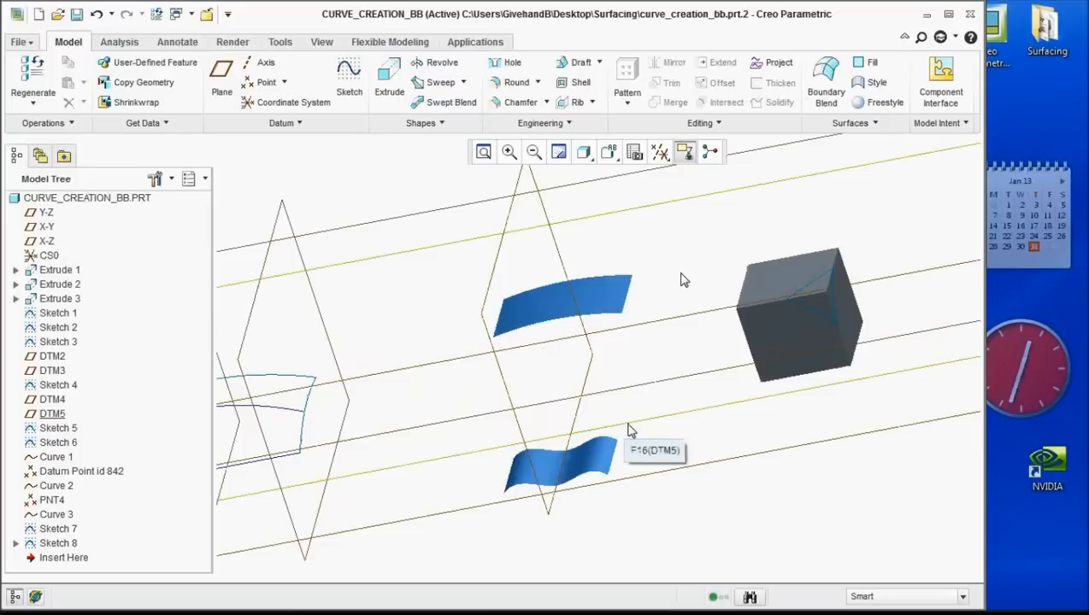
click(863, 89)
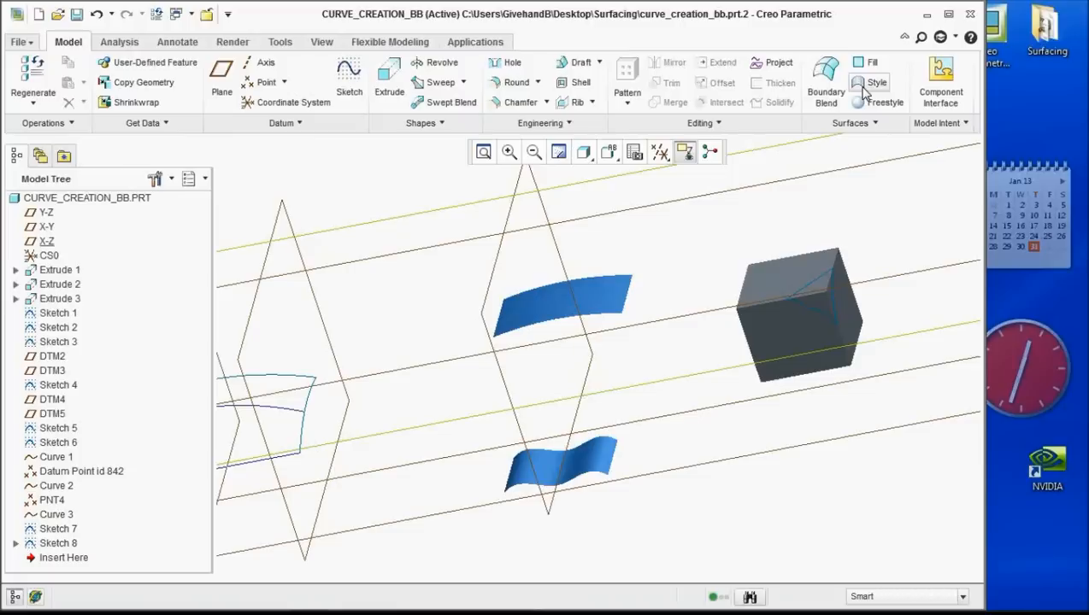
click(866, 86)
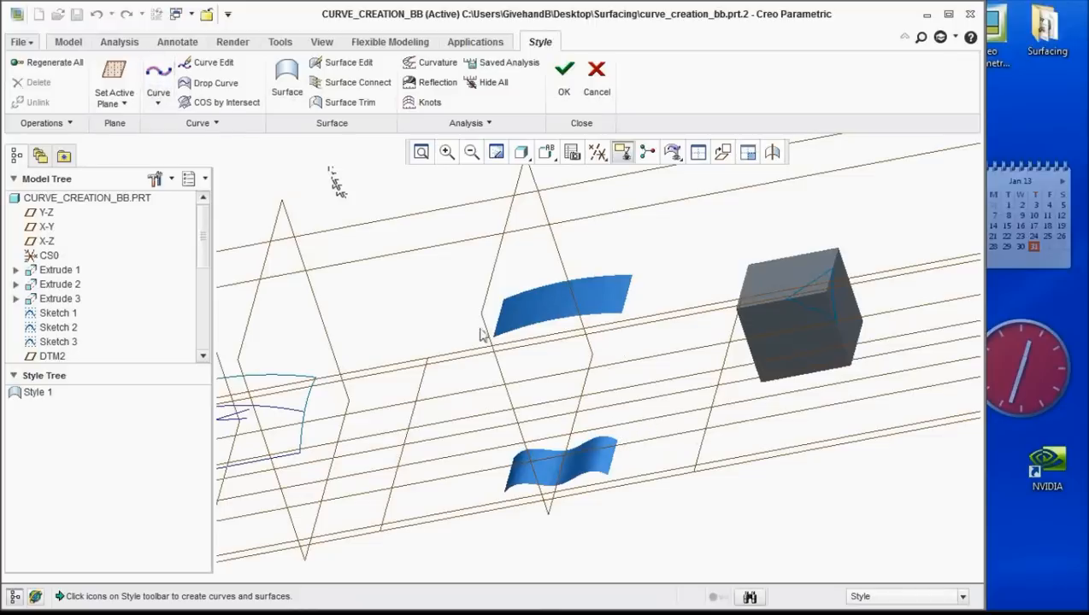
scroll(624, 401, down, 3)
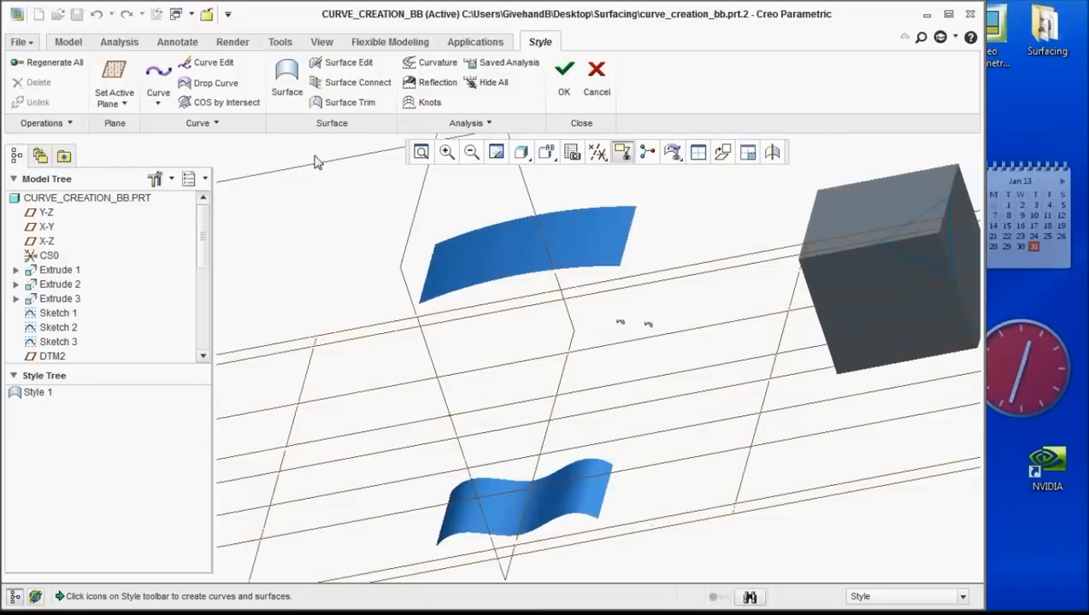
click(158, 85)
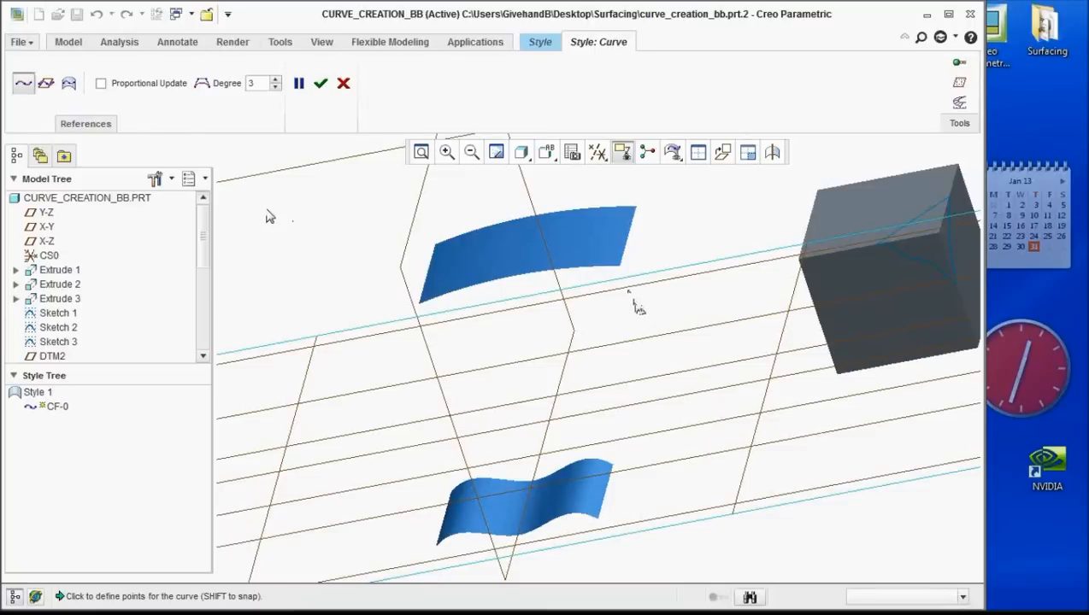
scroll(636, 305, up, 3)
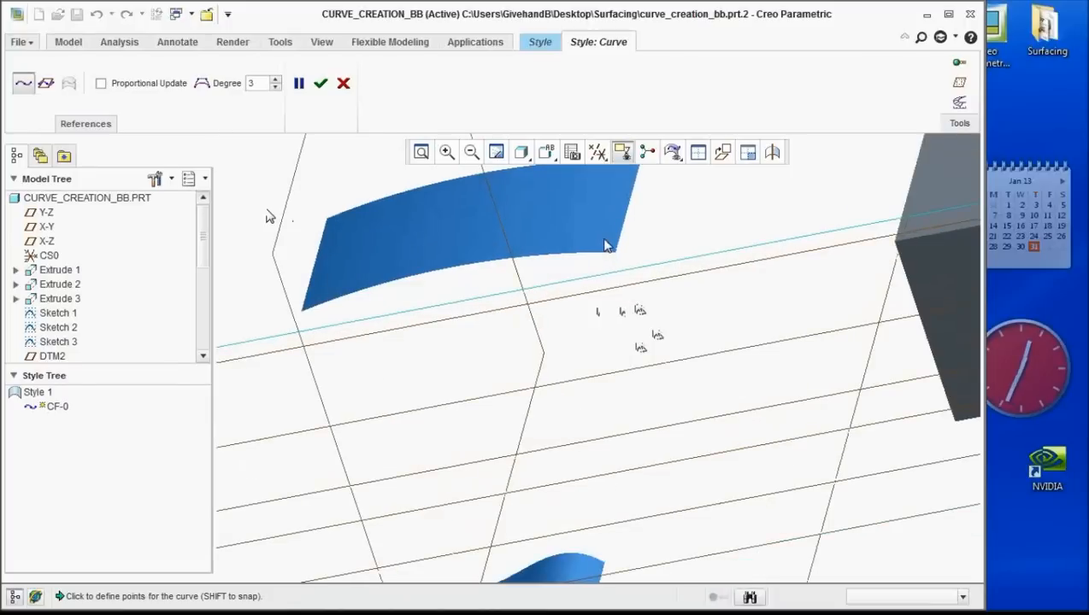
scroll(592, 437, down, 2)
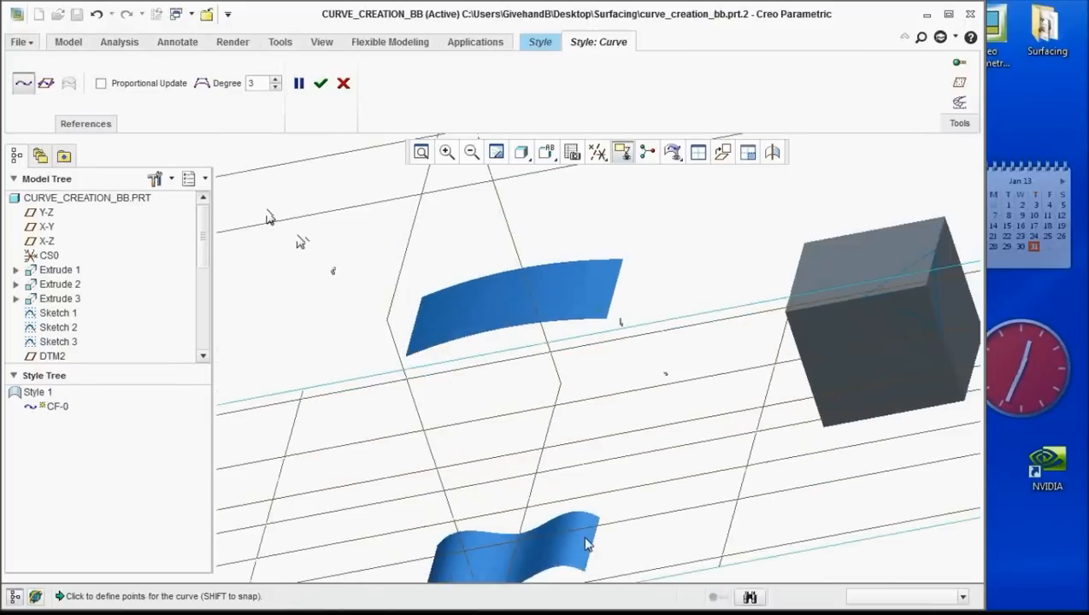
scroll(587, 536, up, 2)
click(590, 513)
scroll(632, 506, up, 3)
scroll(597, 418, down, 3)
scroll(598, 418, up, 3)
middle_drag(614, 420, 644, 351)
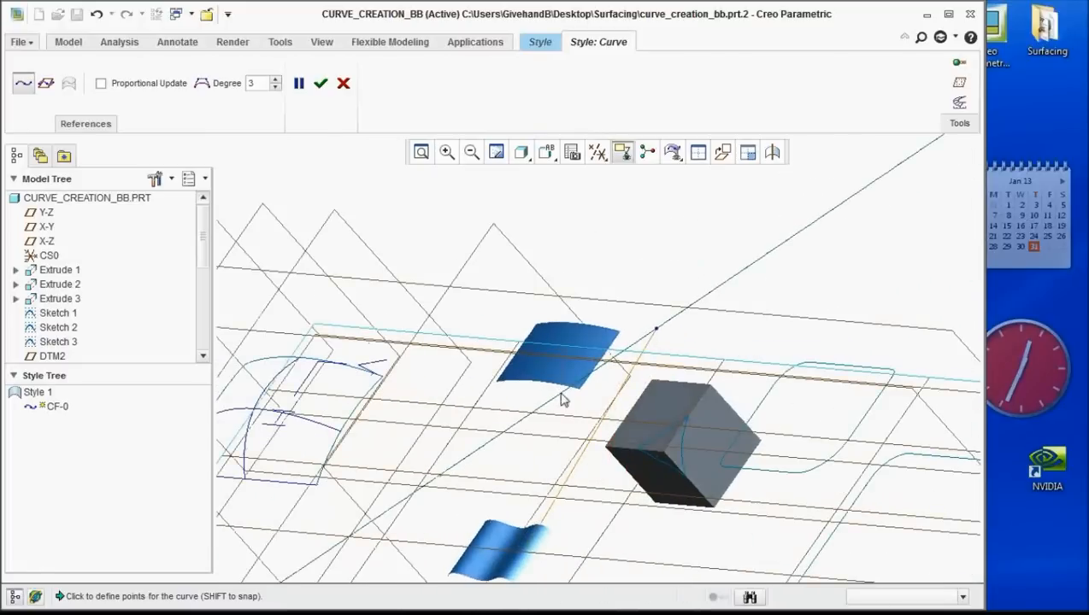
middle_drag(595, 412, 608, 387)
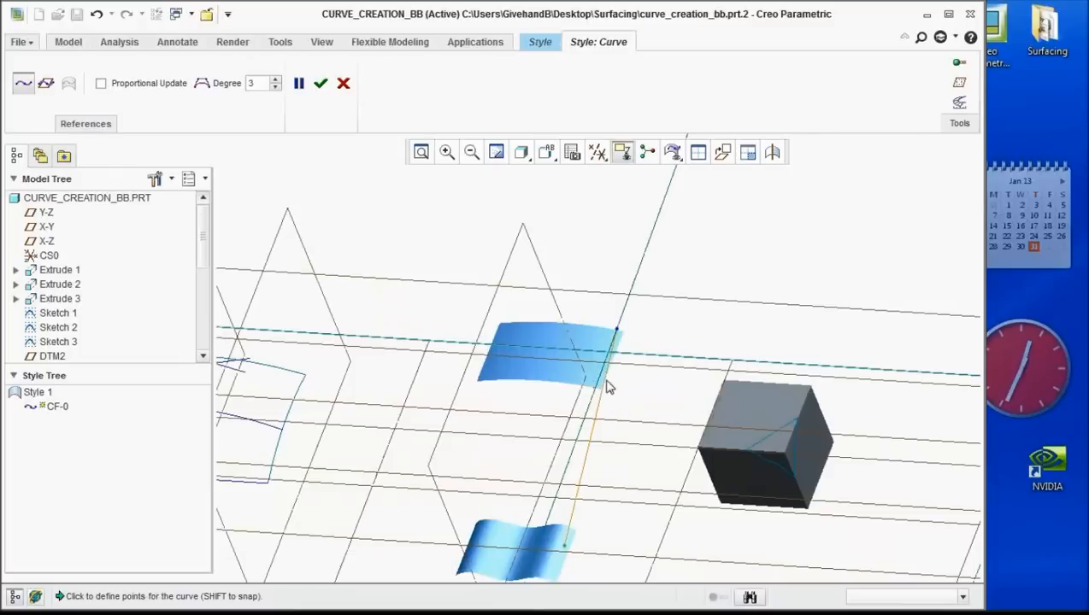
click(343, 83)
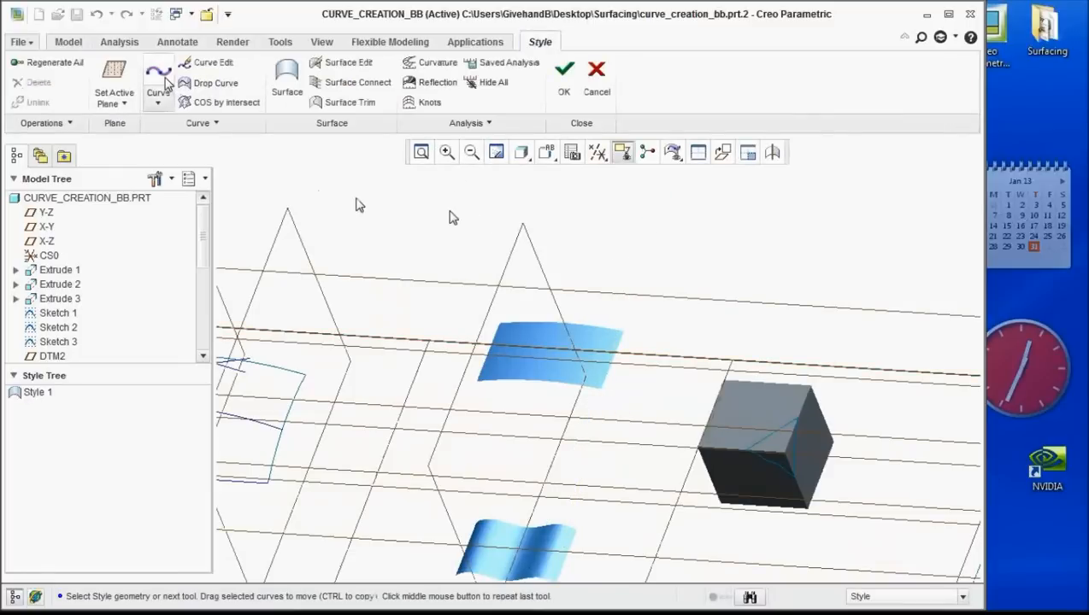
Create a free degree 3 Style curve from near the arched surface's lower corner to near the wavy surface's facing corner
click(161, 79)
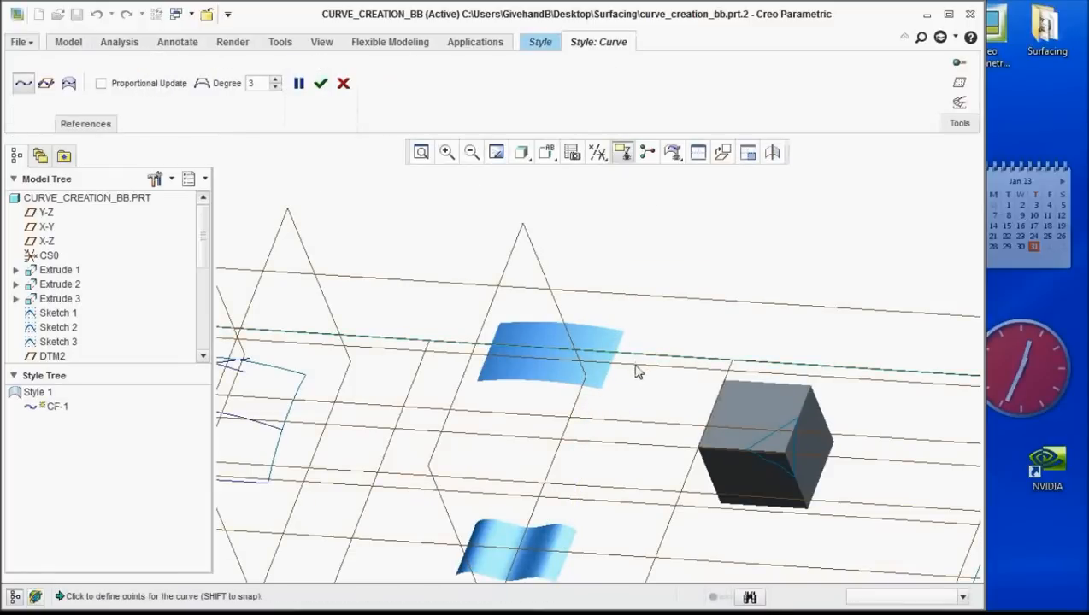
scroll(628, 378, up, 2)
click(578, 393)
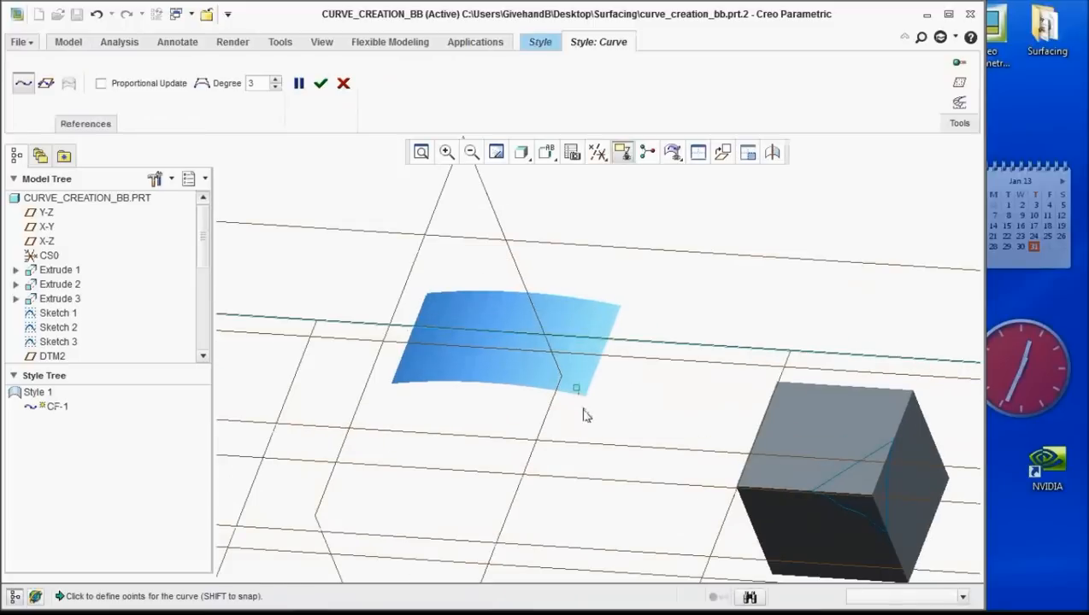
scroll(600, 420, down, 3)
scroll(581, 504, up, 3)
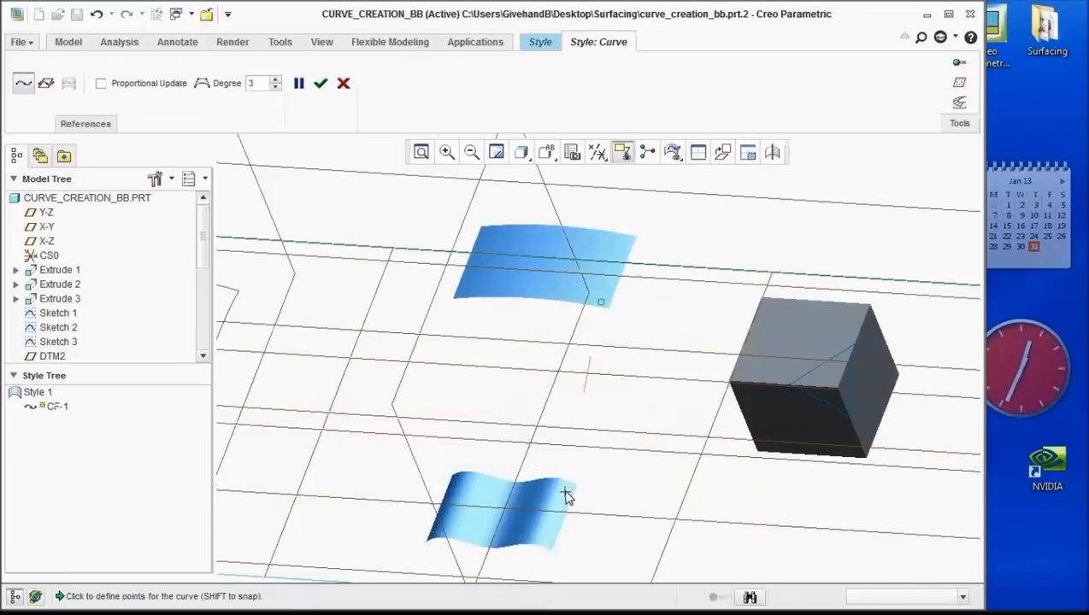
click(566, 491)
mouse_move(586, 357)
middle_down()
mouse_move(547, 333)
mouse_move(567, 323)
mouse_move(586, 342)
middle_up()
scroll(646, 542, up, 2)
scroll(583, 475, up, 2)
scroll(630, 475, down, 3)
scroll(630, 474, up, 2)
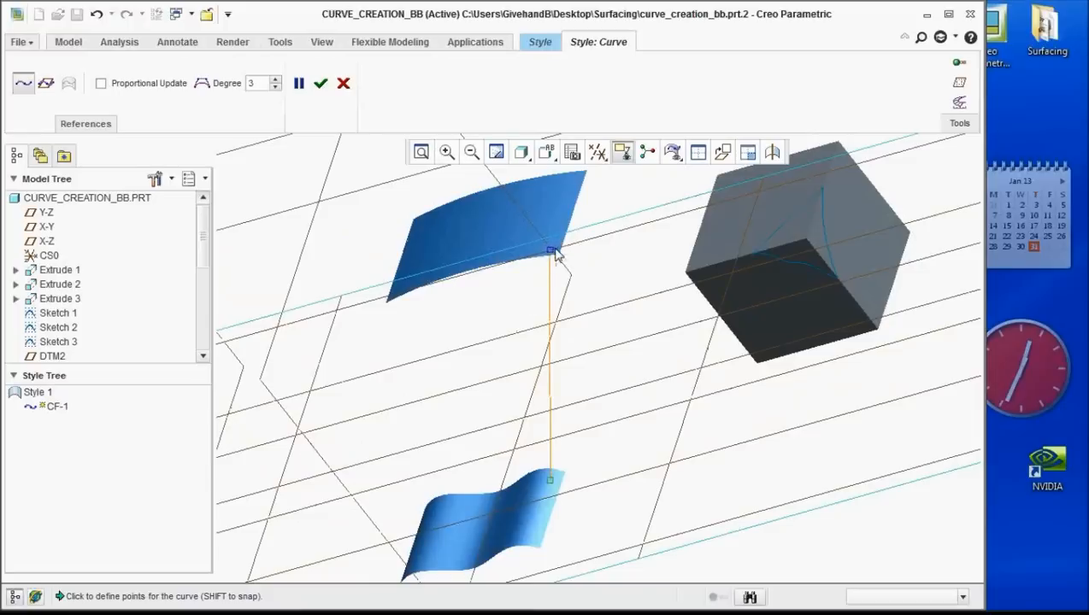
scroll(525, 409, down, 2)
mouse_move(524, 409)
middle_down()
mouse_move(539, 452)
mouse_move(554, 443)
mouse_move(512, 410)
middle_up()
scroll(530, 437, up, 2)
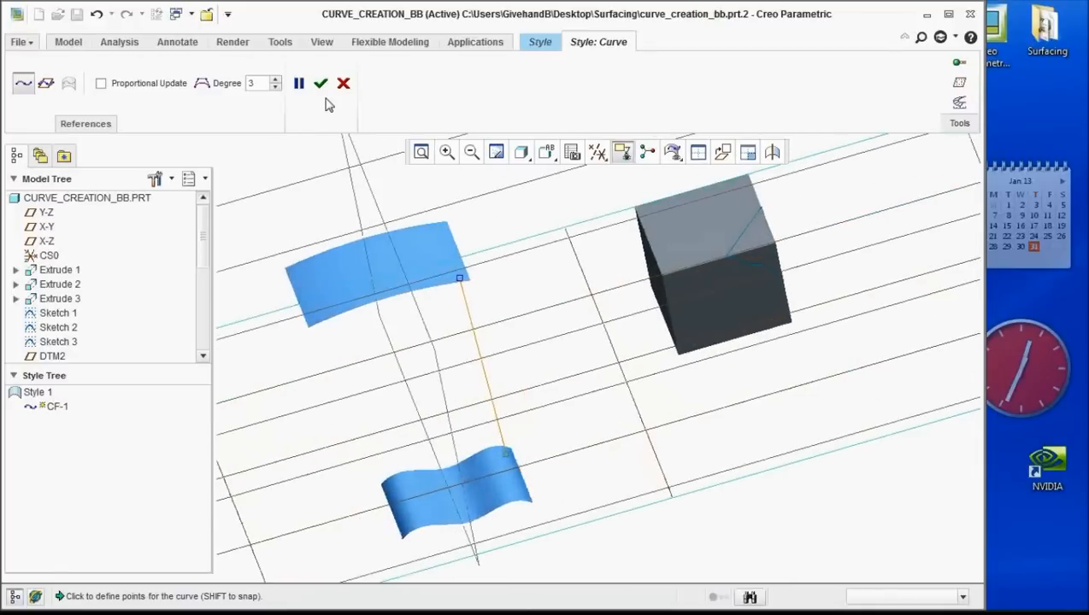
click(322, 85)
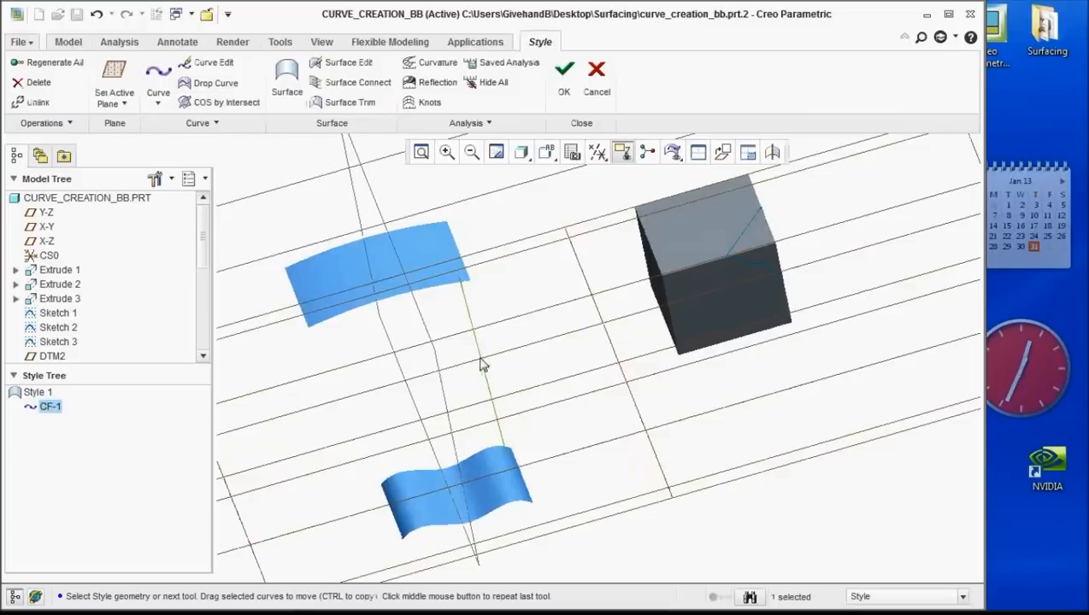
Edit the Style curve and snap its upper end to the arched surface's lower corner
click(209, 63)
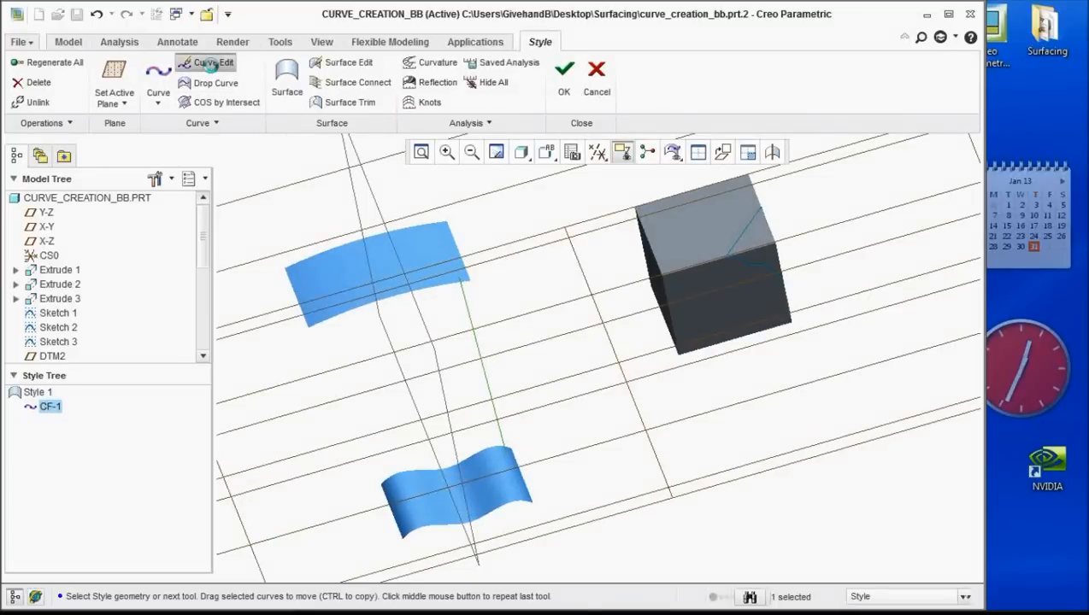
middle_drag(555, 400, 486, 306)
scroll(469, 267, up, 3)
drag(468, 263, 481, 257)
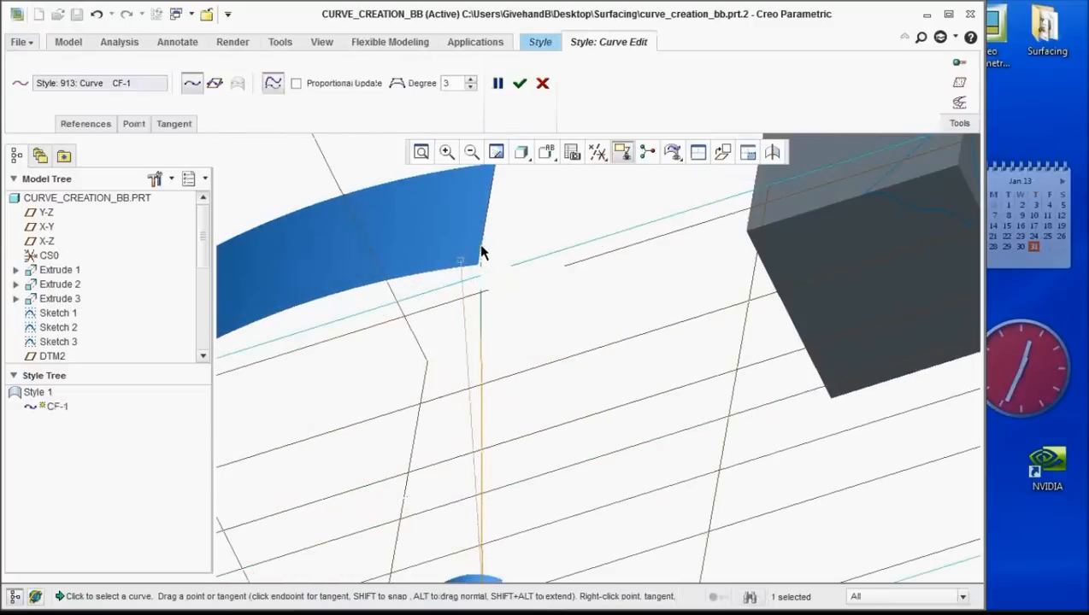
scroll(481, 257, up, 3)
scroll(481, 258, up, 1)
drag(484, 269, 471, 363)
Snap the Style curve's lower end to the wavy surface's facing corner
middle_drag(472, 360, 498, 545)
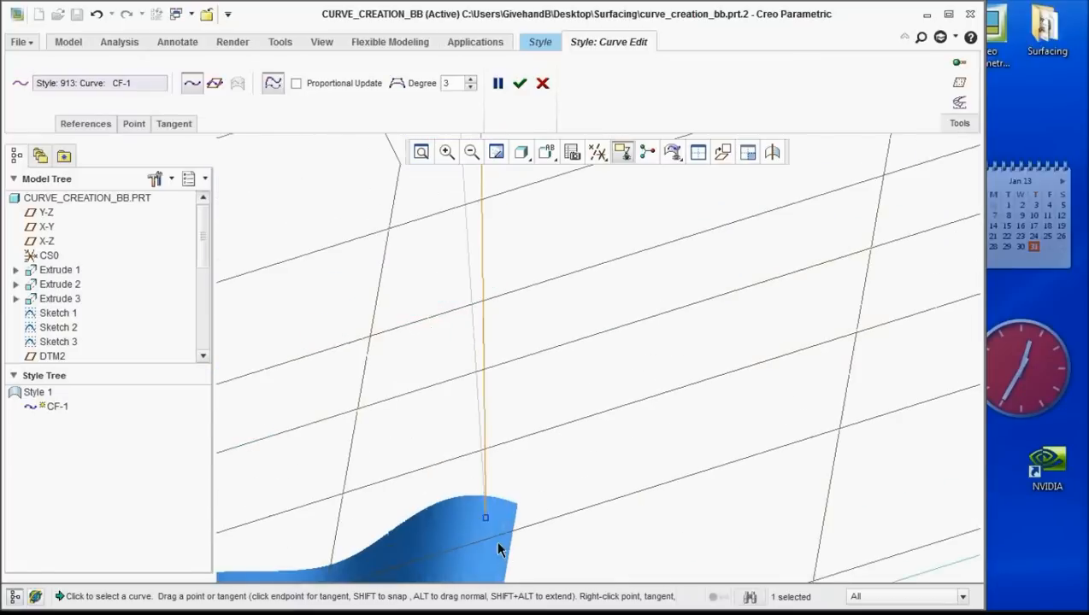
drag(488, 518, 518, 505)
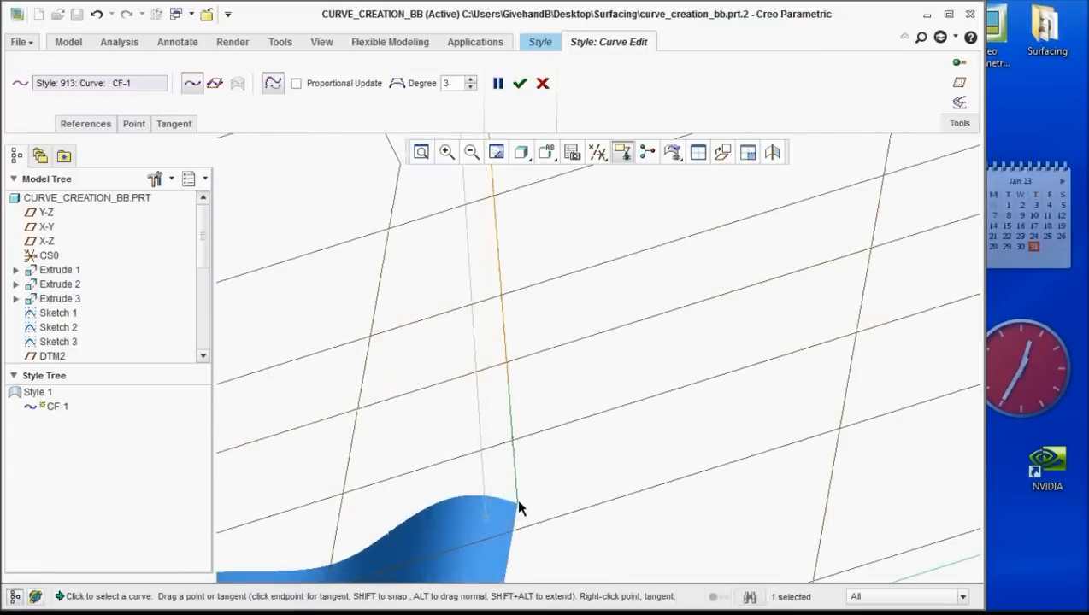
middle_drag(537, 428, 468, 310)
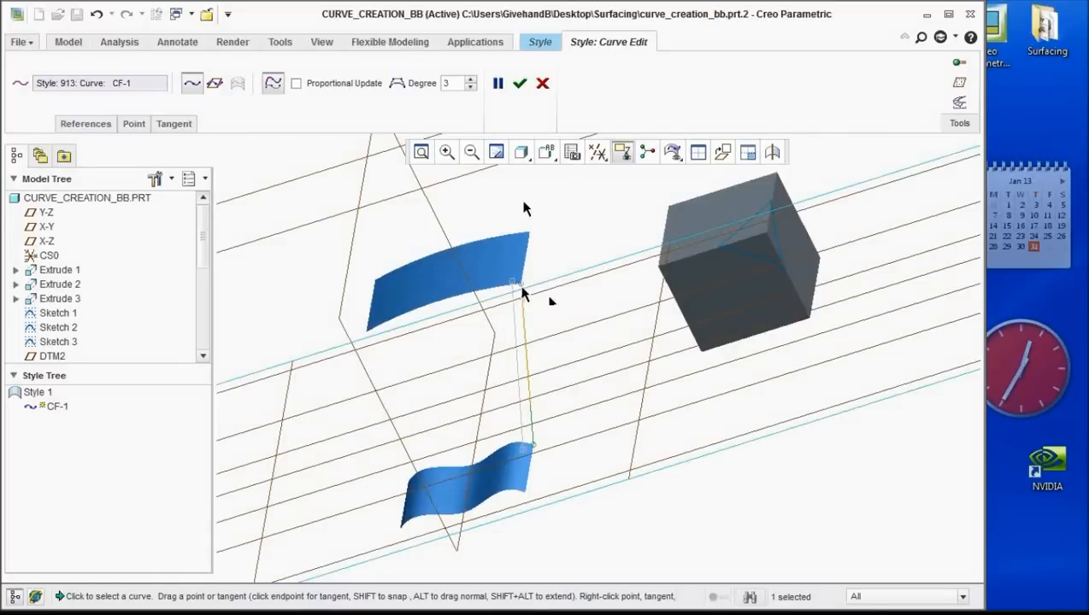
Set the Style curve's upper end condition to Tangent so it continues the arched surface's side edge
scroll(523, 300, down, 3)
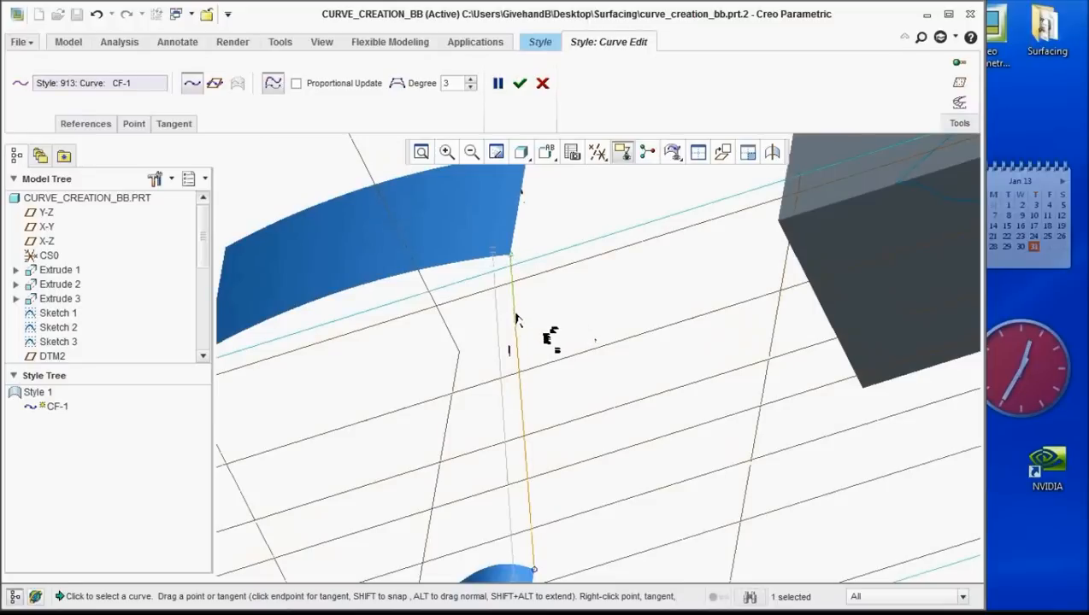
right_click(514, 316)
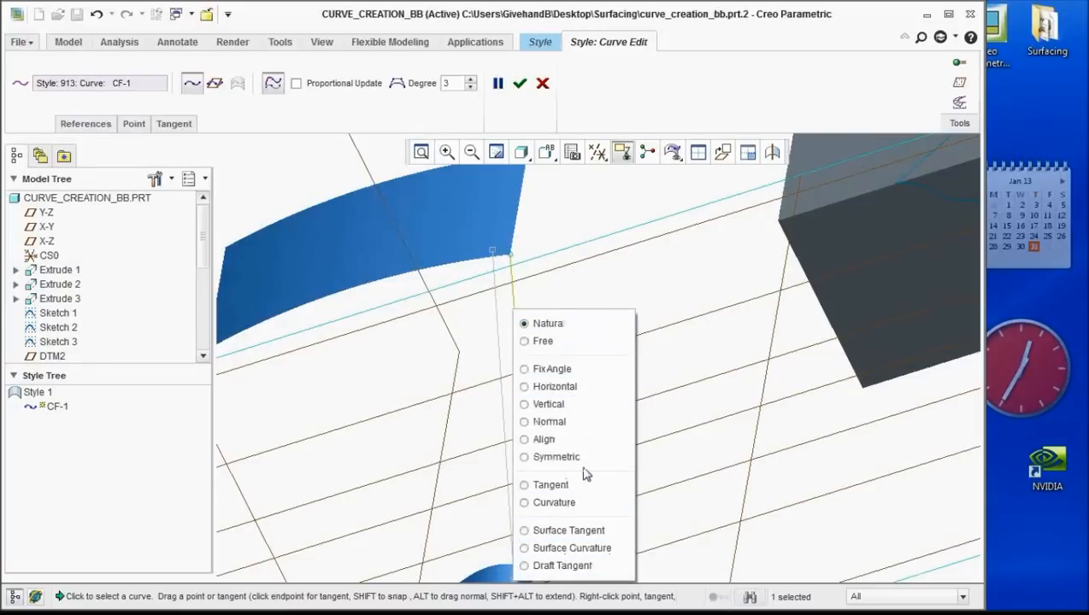
click(537, 485)
scroll(505, 279, down, 4)
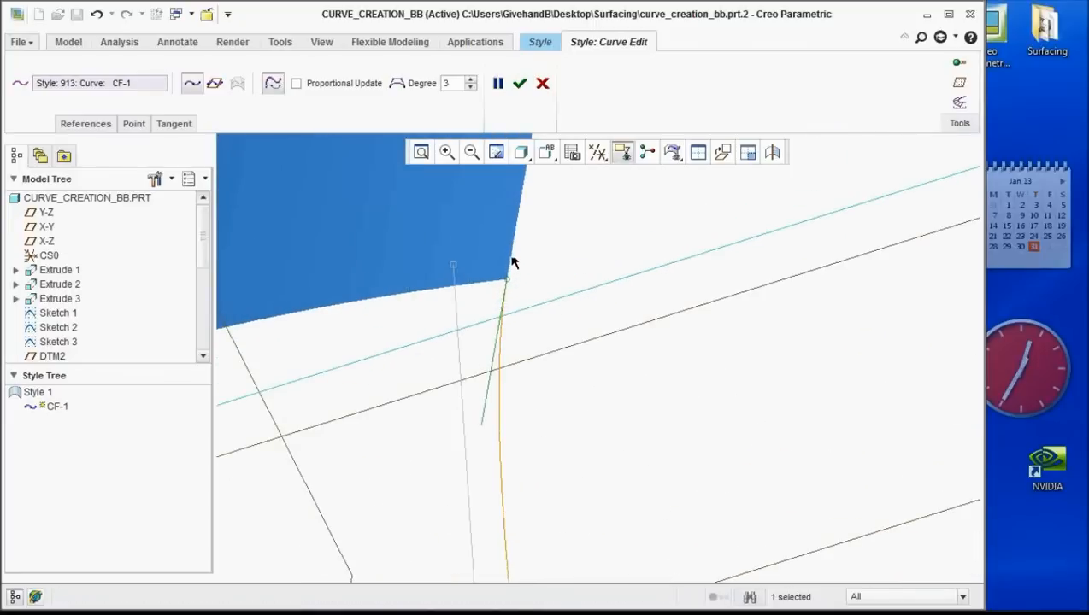
scroll(556, 331, up, 6)
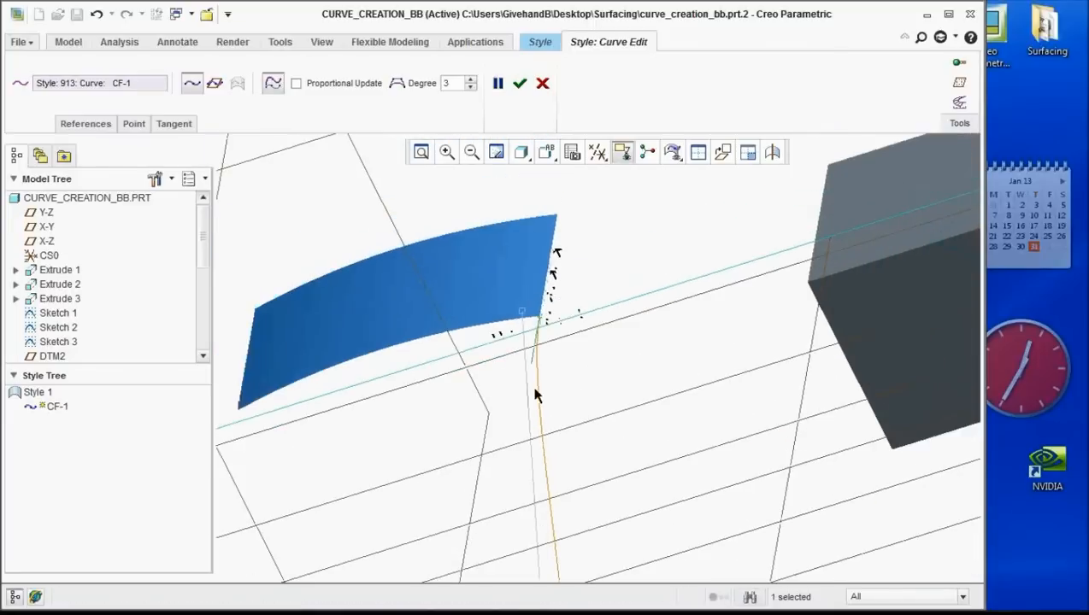
scroll(542, 380, down, 4)
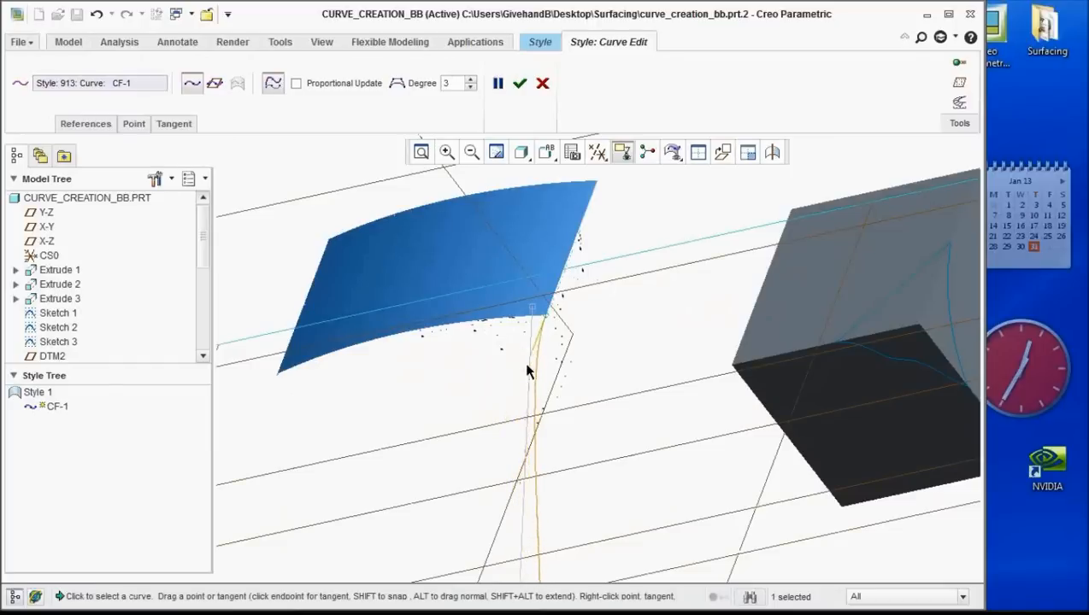
Set the Style curve's lower end condition to Tangent so it follows the wavy surface's side edge
scroll(568, 276, up, 2)
scroll(570, 281, up, 3)
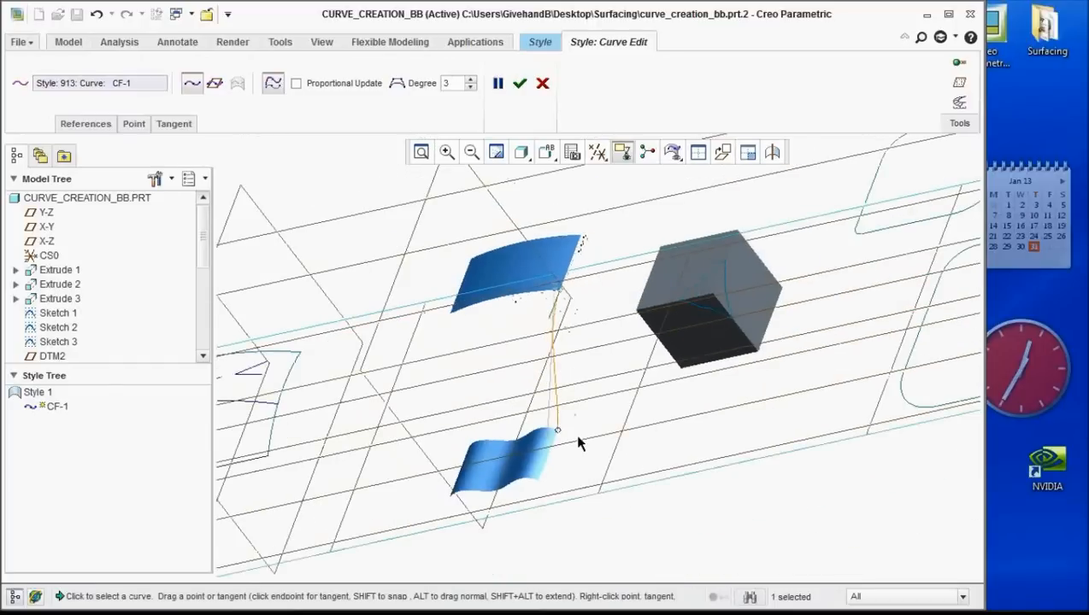
scroll(553, 400, down, 5)
scroll(551, 385, down, 1)
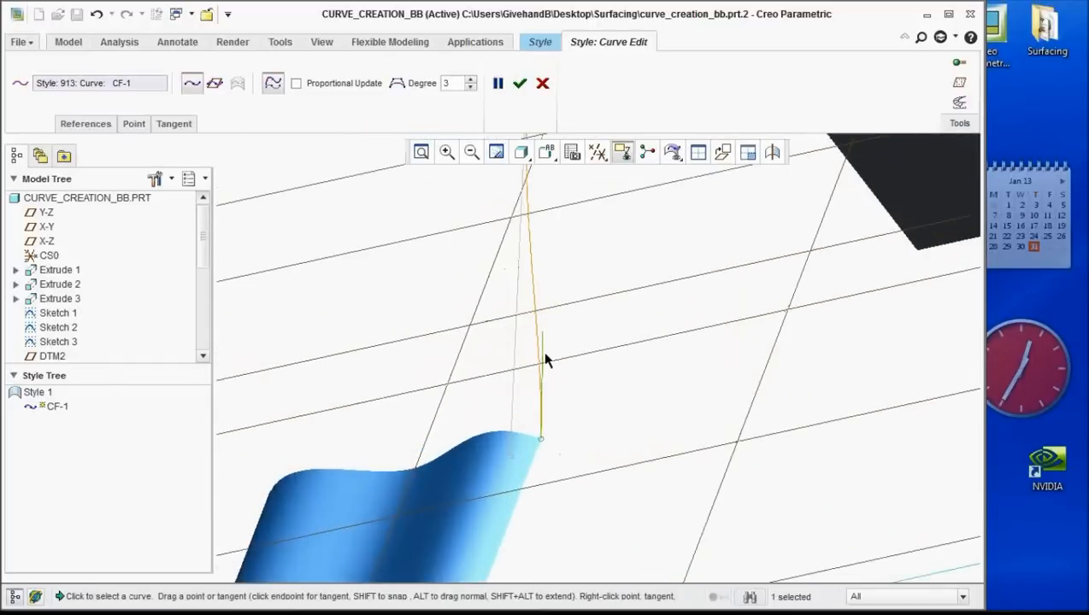
right_click(542, 351)
click(557, 262)
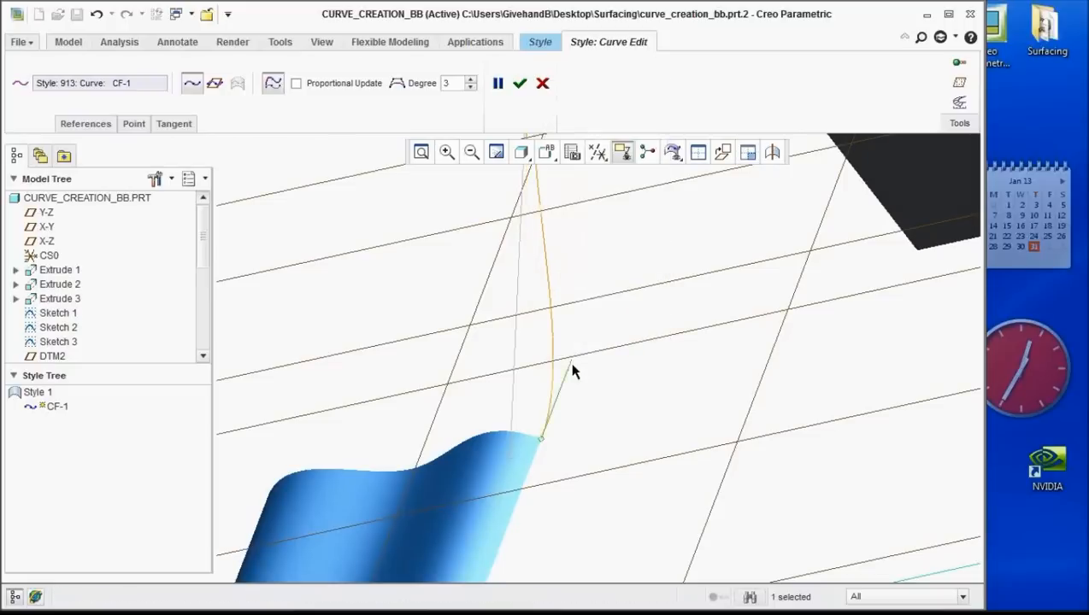
Shorten the tangent handle at the Style curve's lower end, view its tangent settings, and accept the curve edit
mouse_move(566, 369)
mouse_down()
mouse_move(557, 408)
mouse_move(566, 377)
mouse_up()
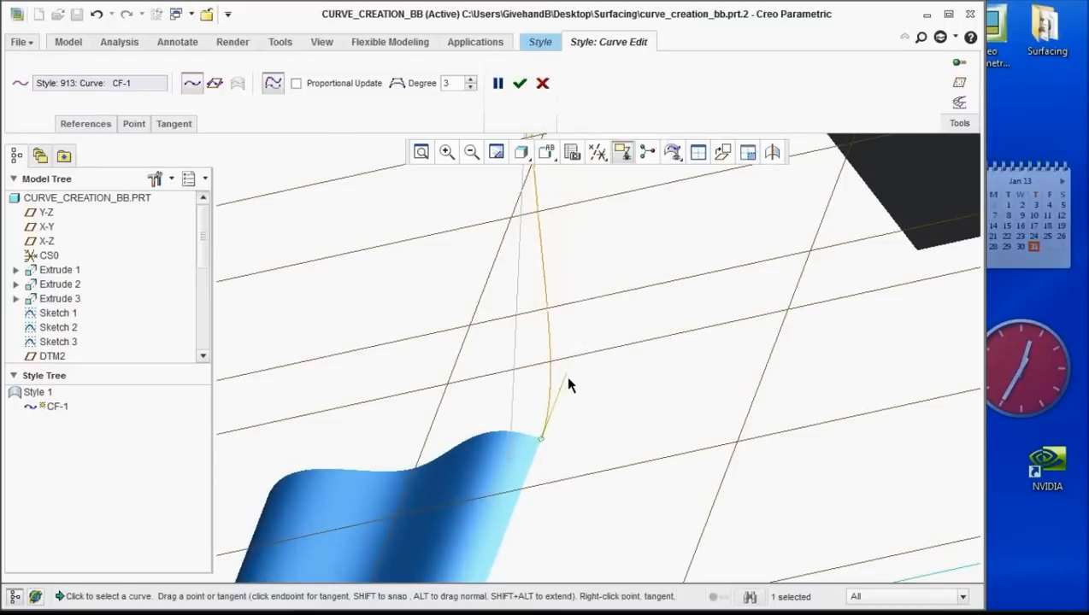
scroll(566, 416, up, 4)
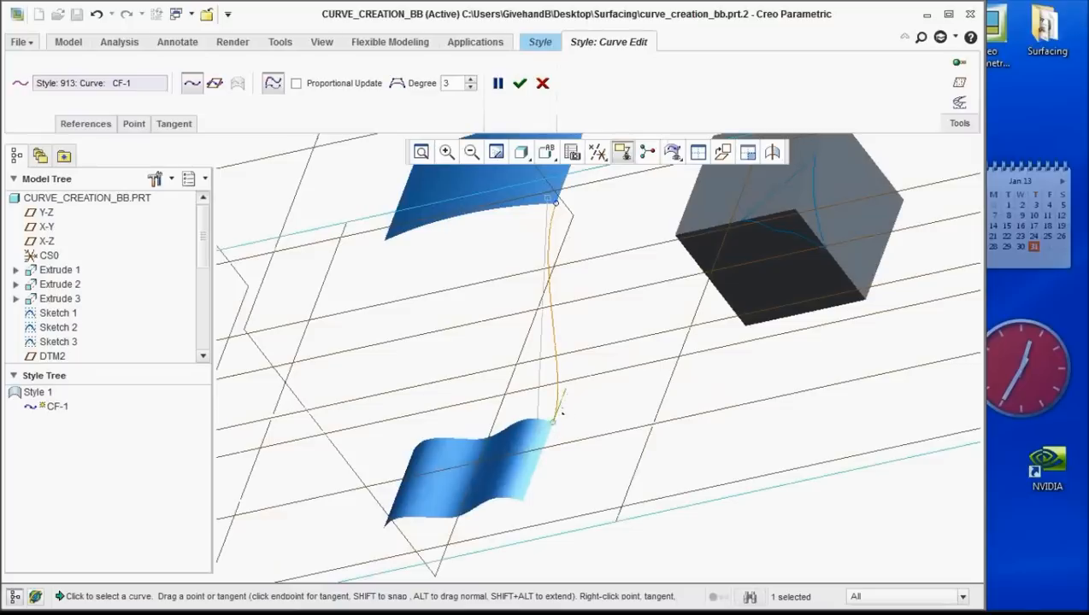
right_click(560, 403)
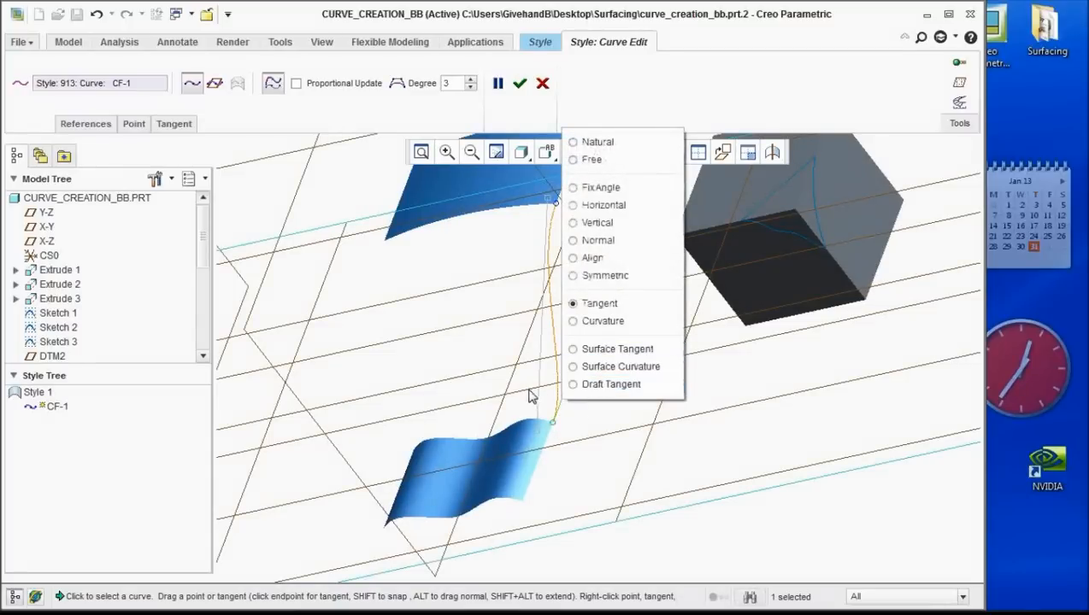
click(596, 429)
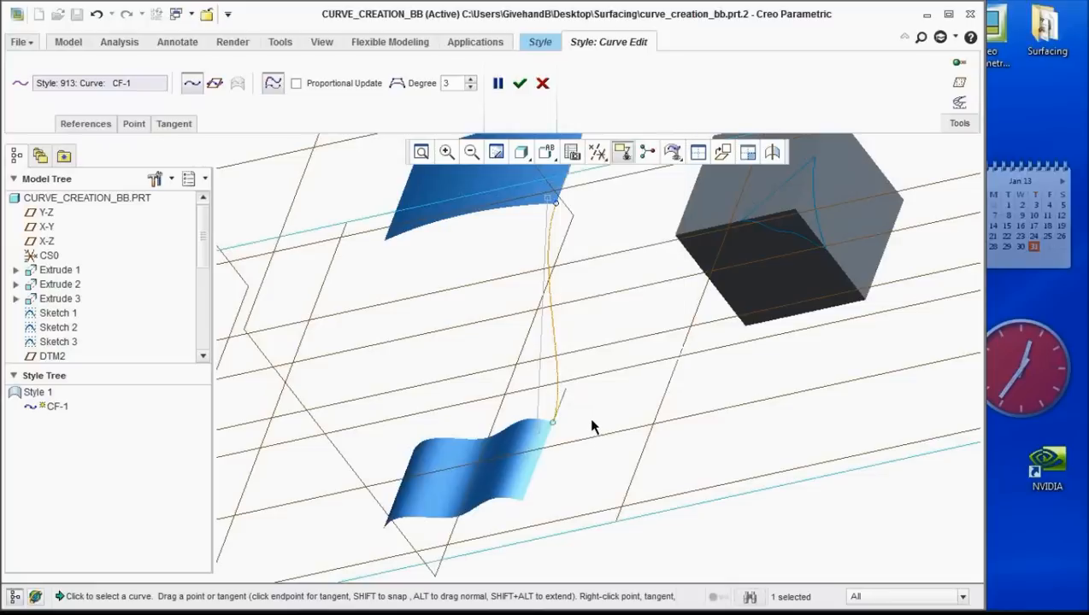
click(173, 124)
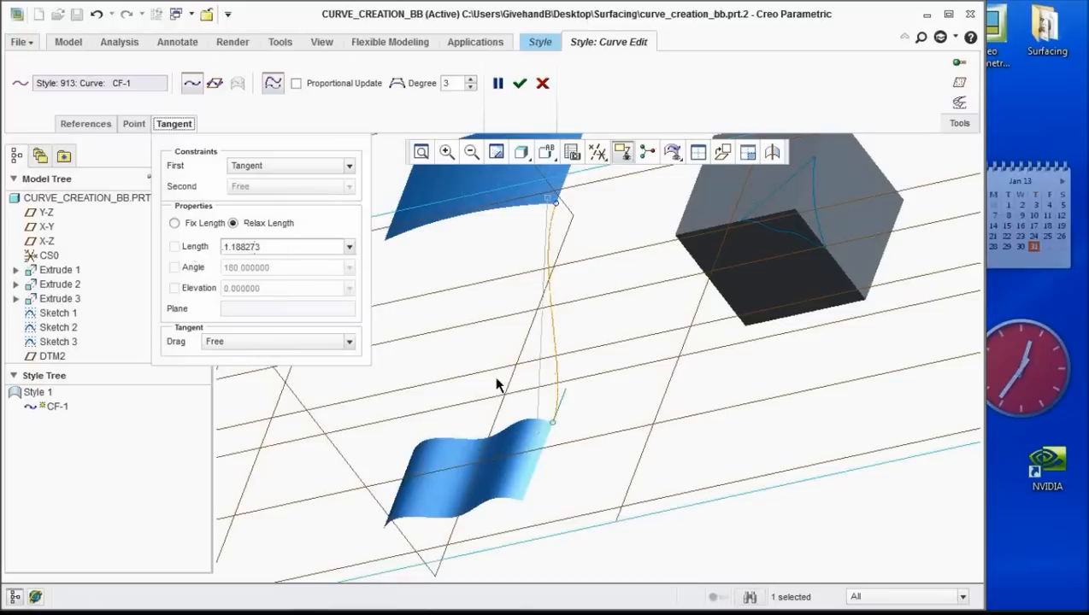
click(522, 83)
scroll(581, 363, up, 3)
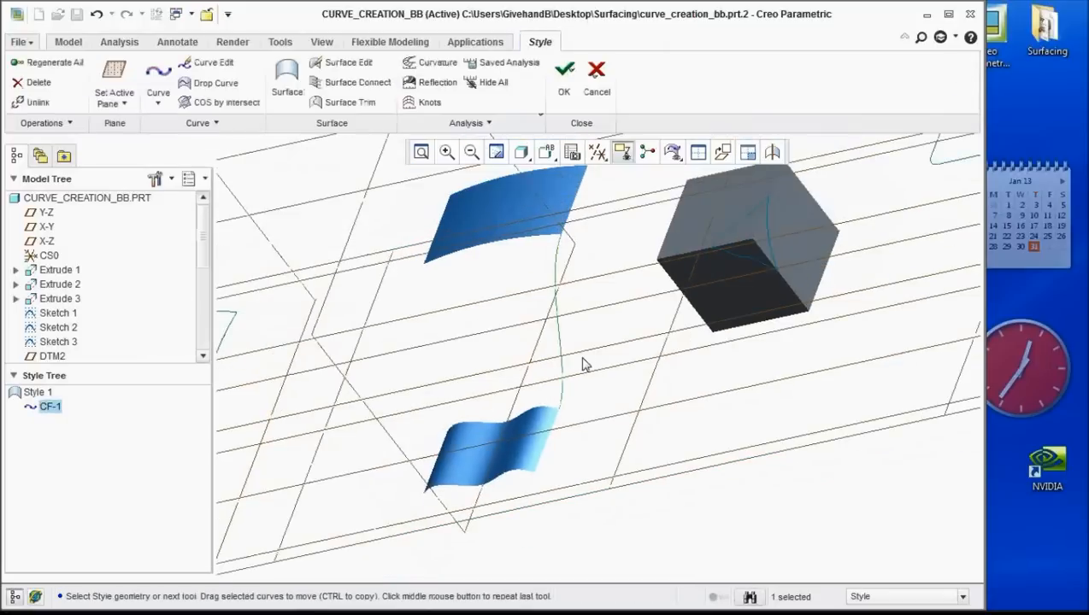
Create a second Style curve joining the remaining free corners of the arched and wavy surfaces
middle_drag(582, 363, 524, 338)
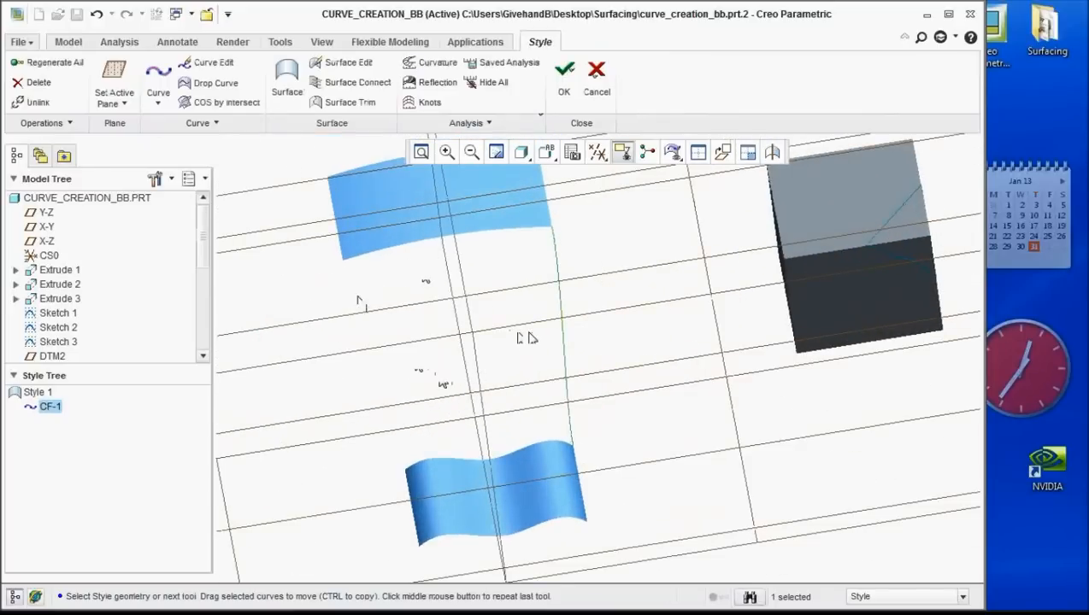
click(523, 338)
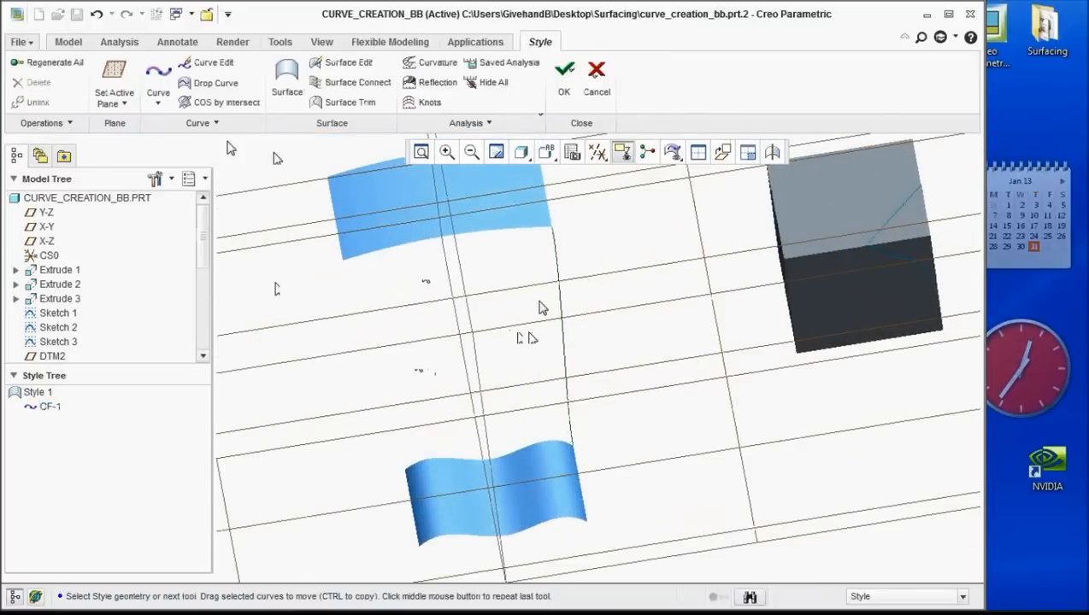
click(159, 86)
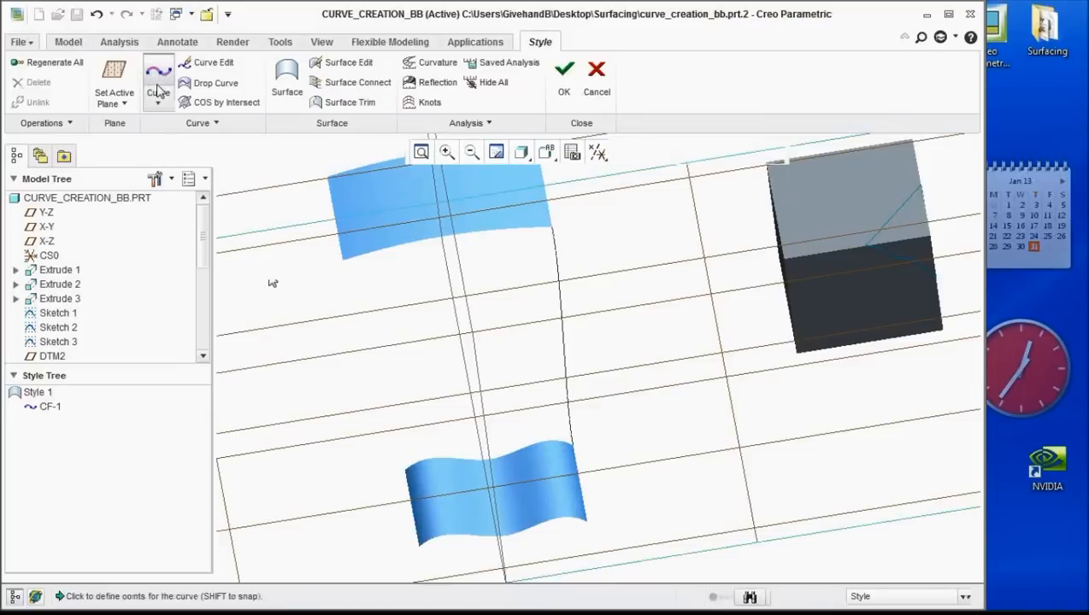
click(343, 262)
click(402, 465)
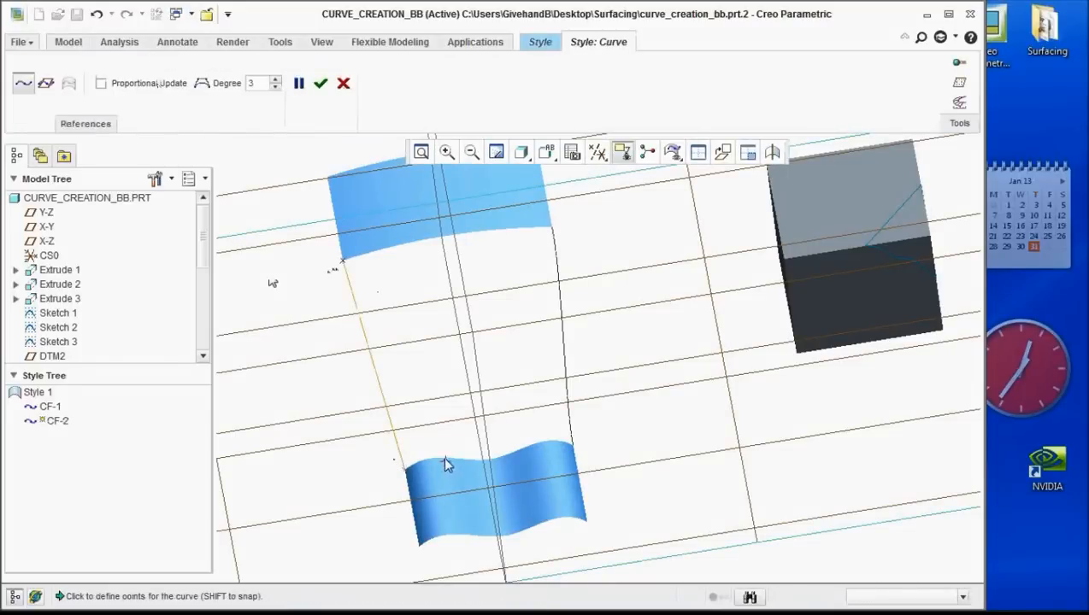
middle_click(273, 283)
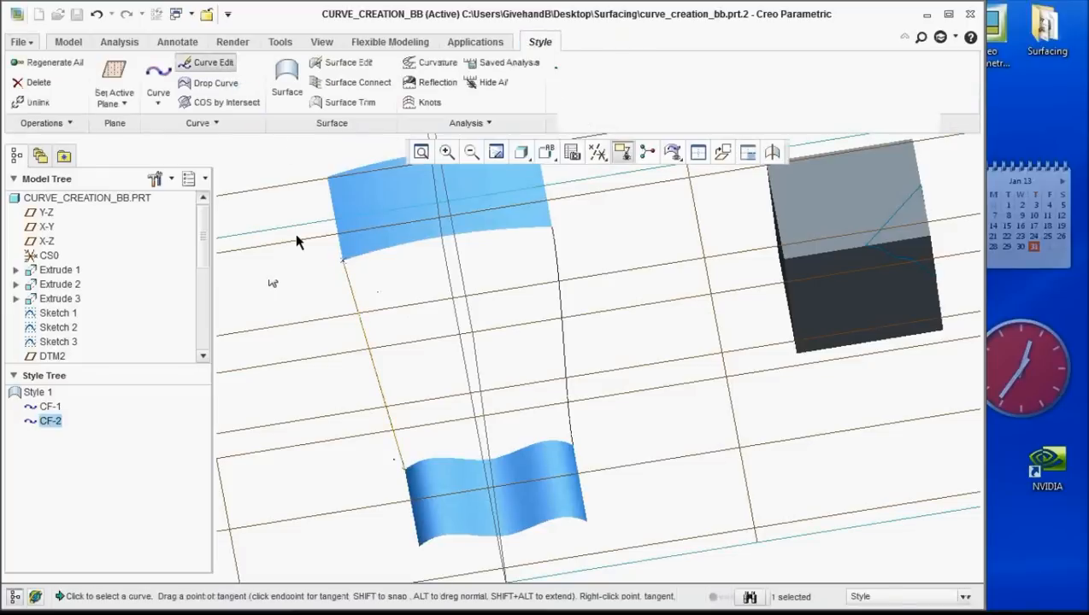
Edit the second Style curve and set its upper end condition to Tangent against the arched surface
scroll(303, 244, down, 5)
right_click(389, 314)
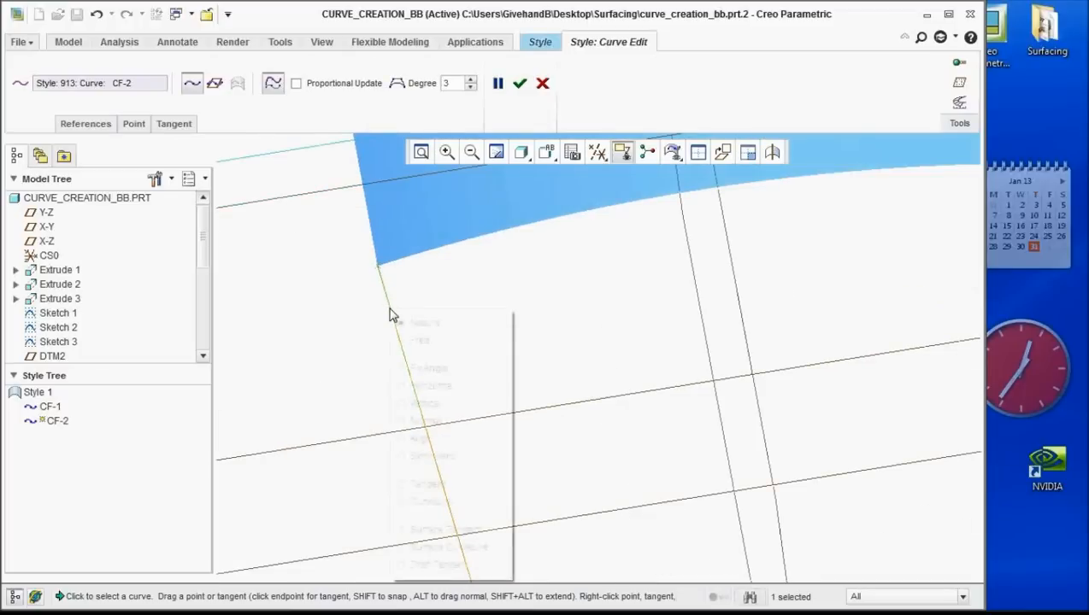
click(432, 485)
scroll(415, 347, up, 3)
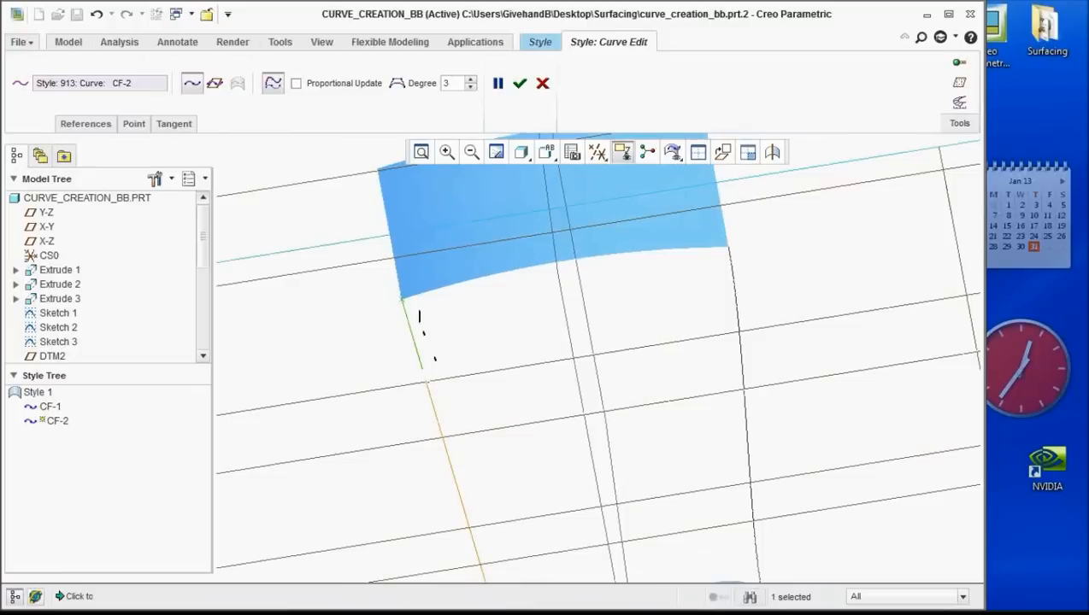
right_click(418, 315)
click(461, 318)
Make the second Style curve's lower end tangent to the wavy surface
middle_drag(450, 348, 475, 472)
right_click(465, 450)
click(494, 398)
middle_drag(474, 426, 522, 399)
scroll(489, 431, up, 3)
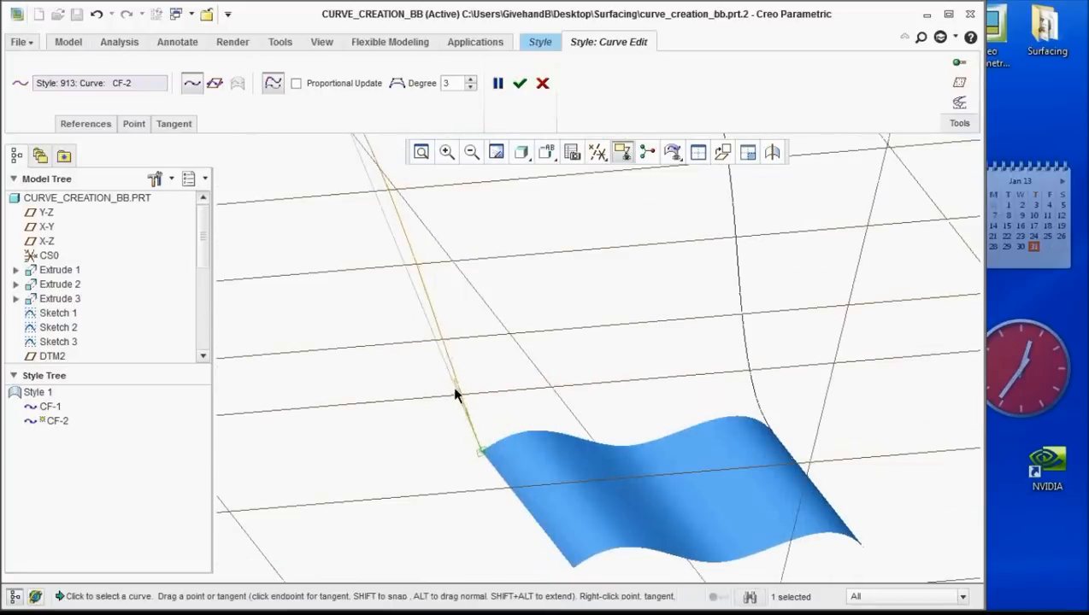
Add a midpoint to the second Style curve and move it slightly
middle_drag(559, 429, 590, 380)
scroll(528, 444, down, 3)
scroll(526, 441, down, 1)
scroll(591, 380, down, 3)
scroll(592, 381, up, 1)
scroll(512, 380, up, 3)
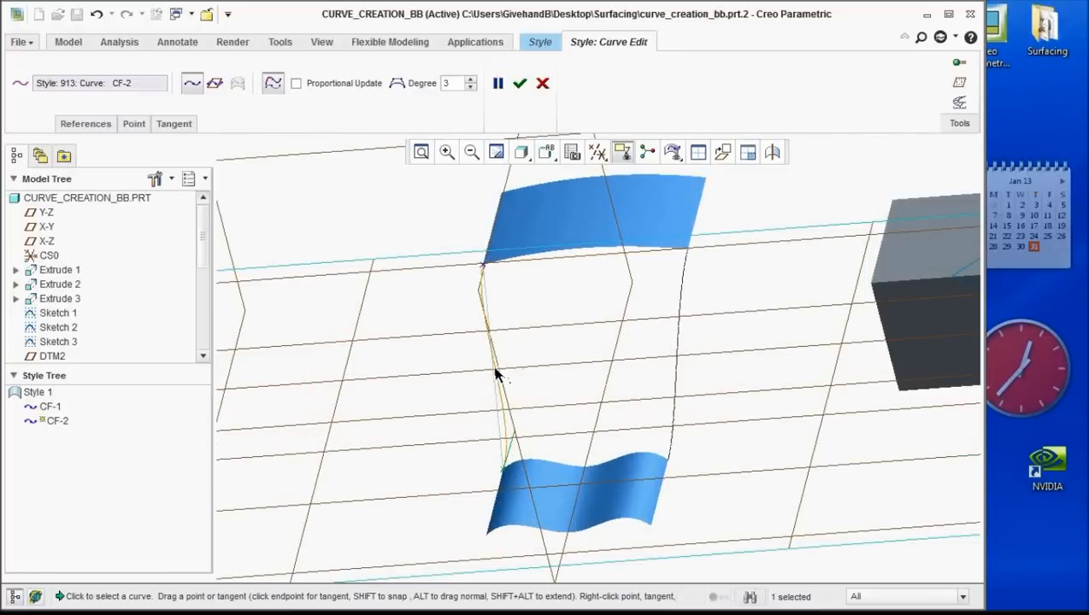
right_click(497, 376)
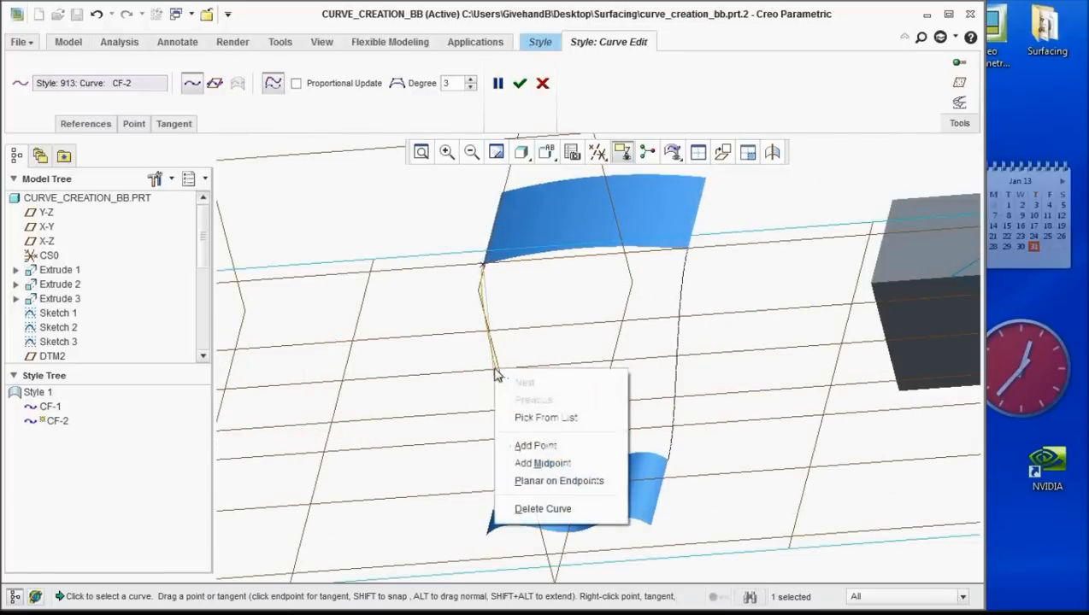
click(519, 464)
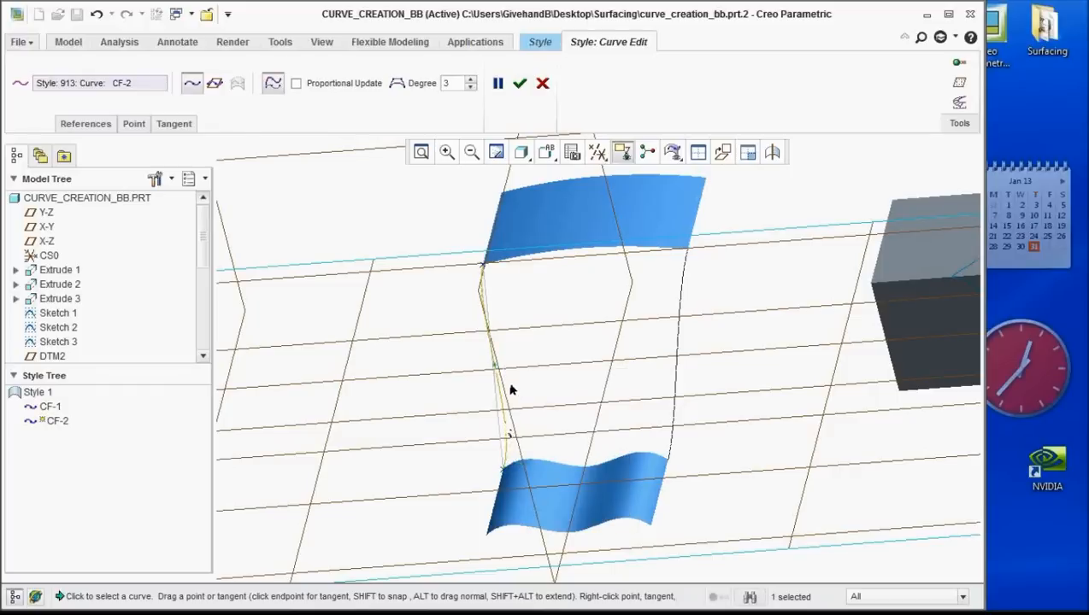
scroll(500, 364, down, 3)
mouse_move(493, 366)
mouse_down()
mouse_move(461, 370)
mouse_move(493, 374)
mouse_up()
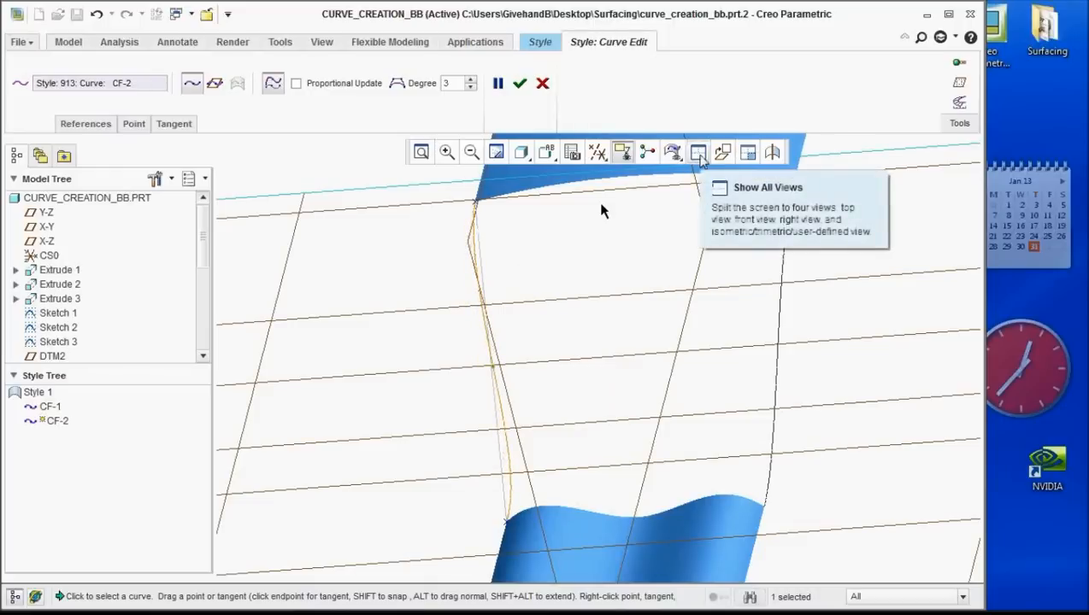
Show the model in four views and shift the second curve's midpoint inward in the top view
click(698, 154)
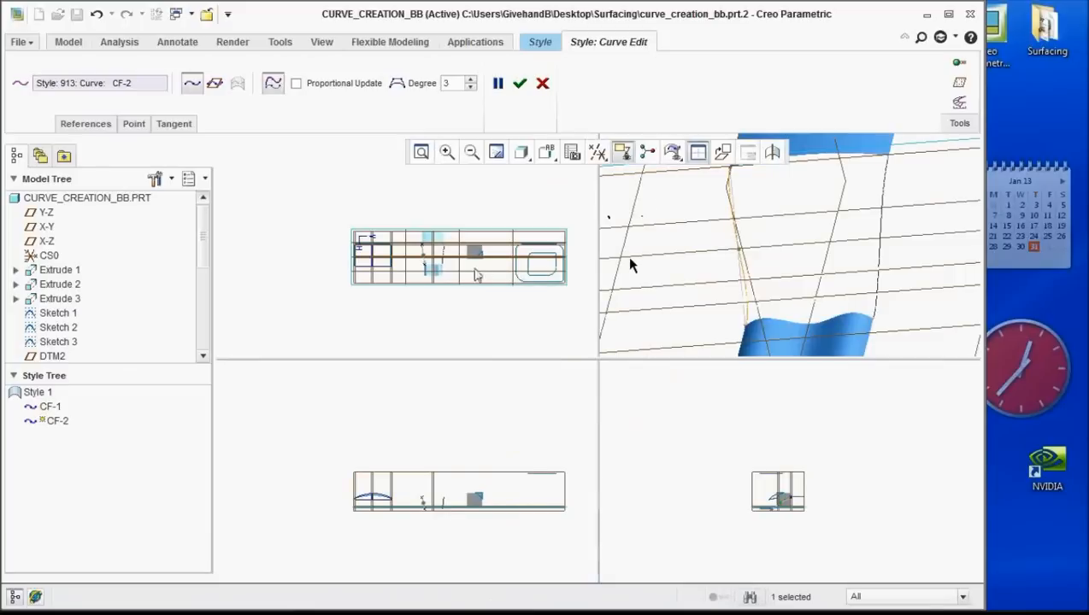
scroll(431, 269, up, 5)
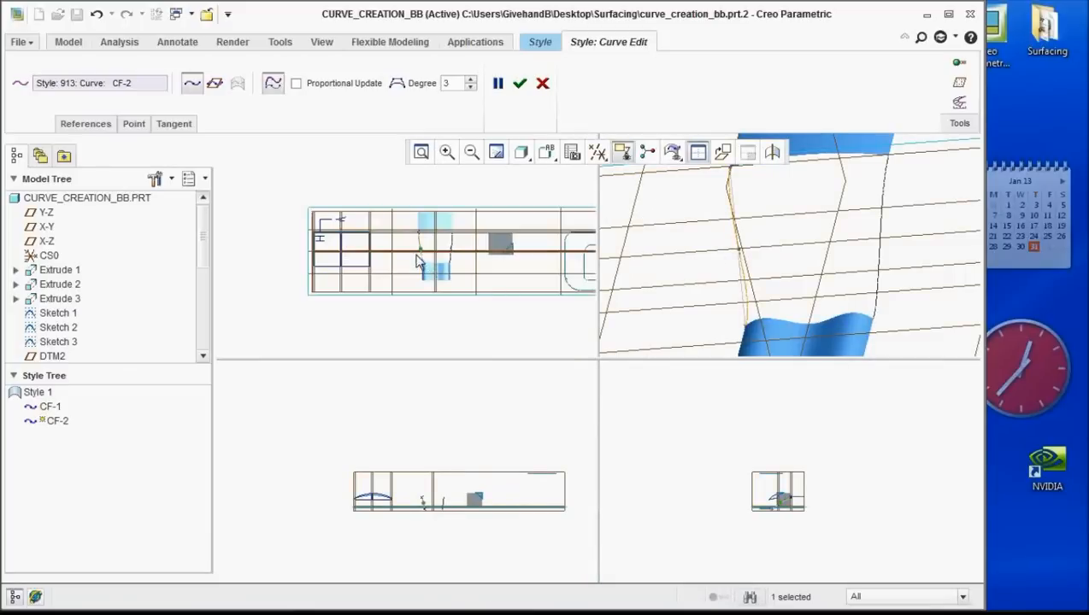
mouse_move(429, 248)
mouse_down()
mouse_move(415, 248)
mouse_move(431, 247)
mouse_up()
scroll(412, 518, up, 1)
scroll(415, 517, up, 3)
scroll(431, 511, down, 2)
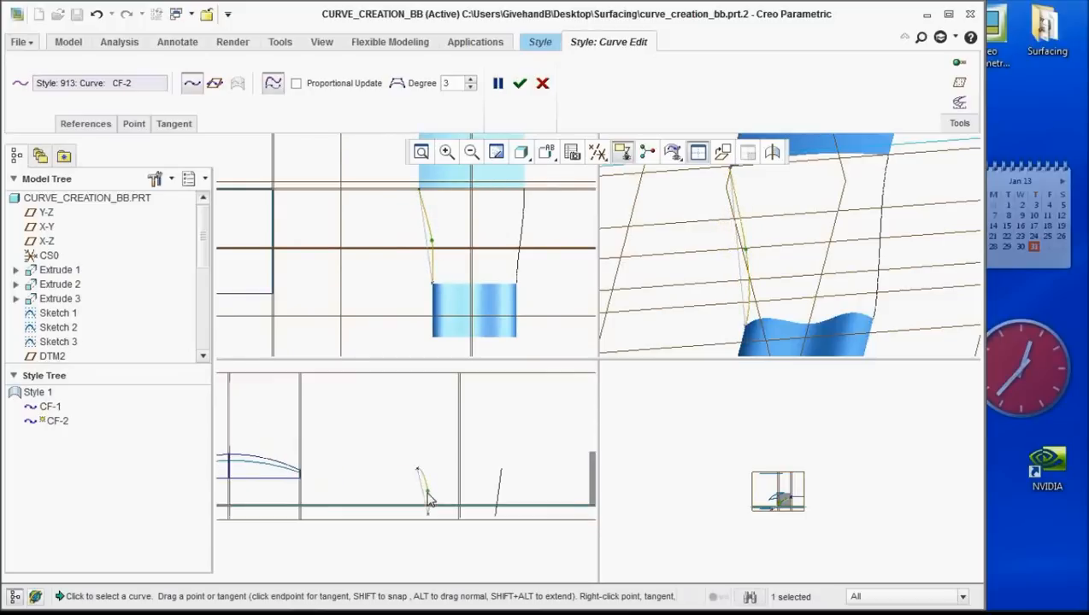
Reshape the second curve by moving its midpoint in the top and side views until it bows outward, and accept the edit
drag(430, 243, 411, 241)
key(ctrl+d)
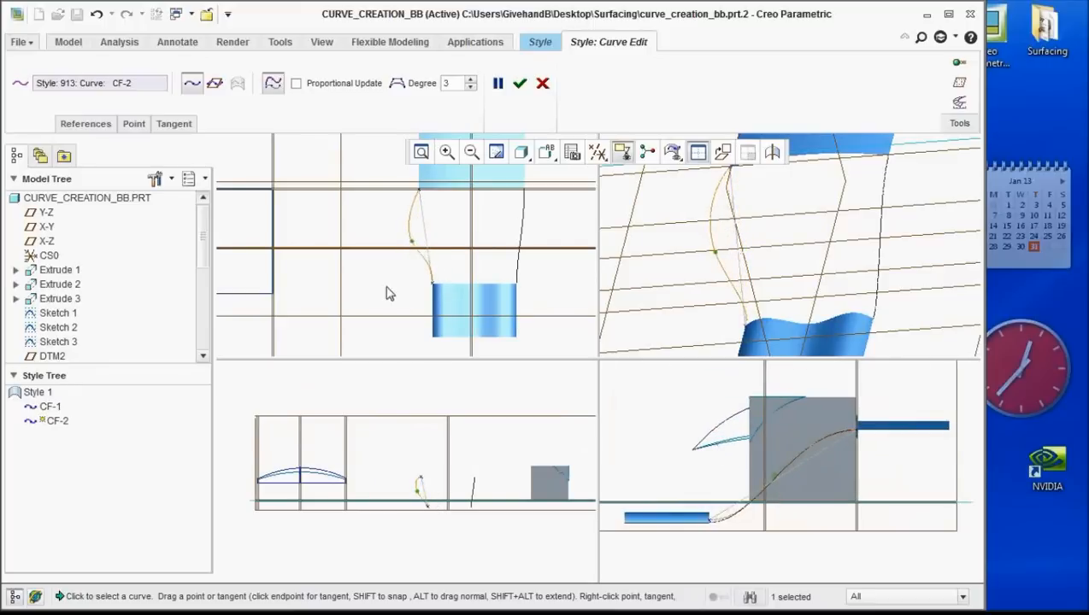
drag(414, 247, 433, 245)
drag(772, 475, 773, 477)
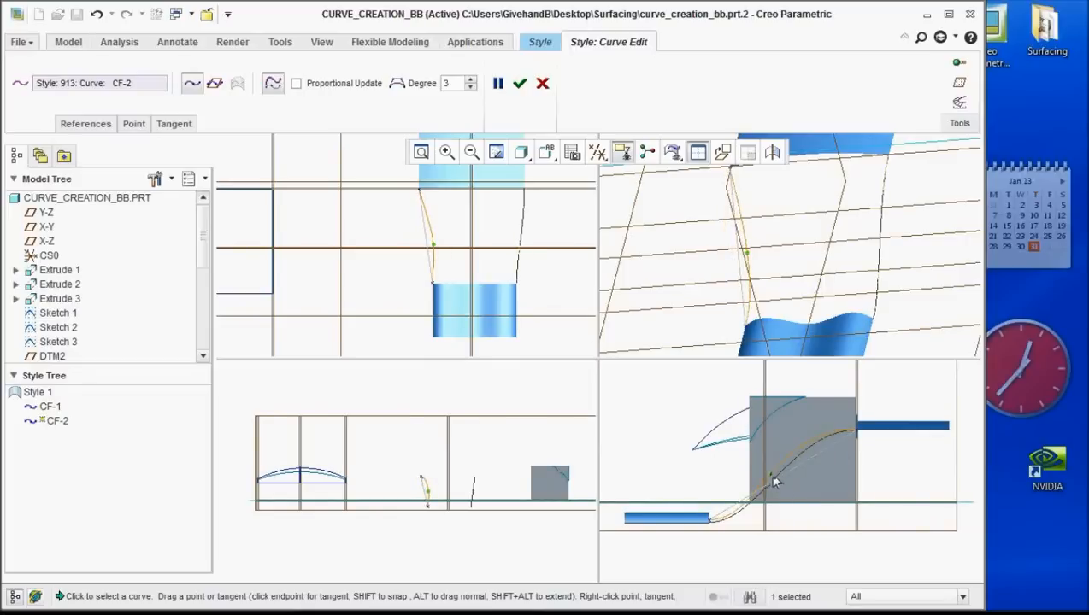
mouse_move(434, 250)
mouse_down()
mouse_move(408, 252)
mouse_move(433, 245)
mouse_up()
drag(768, 475, 778, 476)
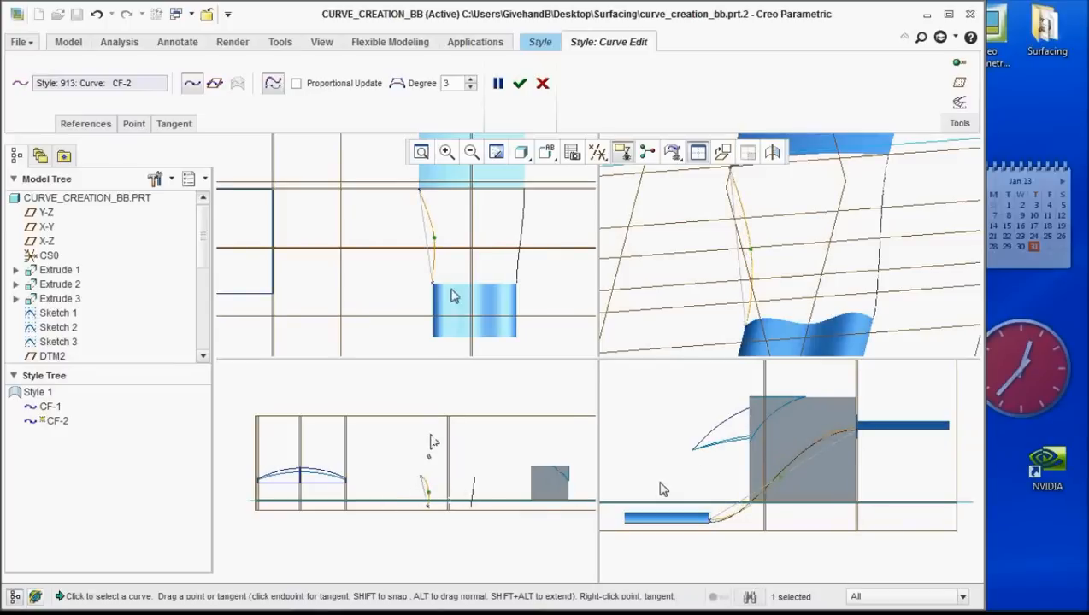
drag(434, 246, 424, 254)
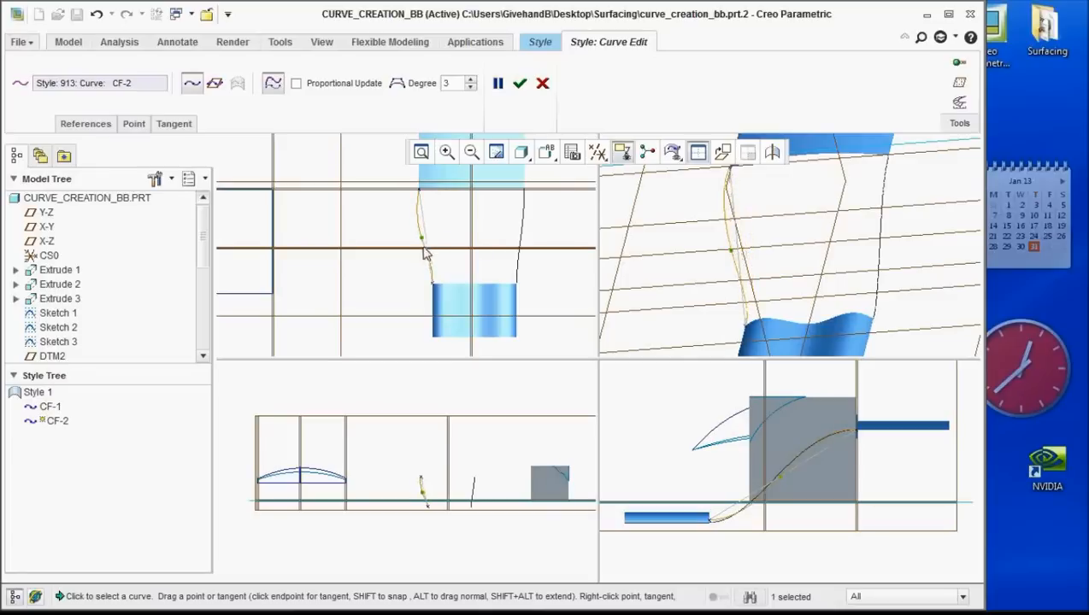
click(136, 124)
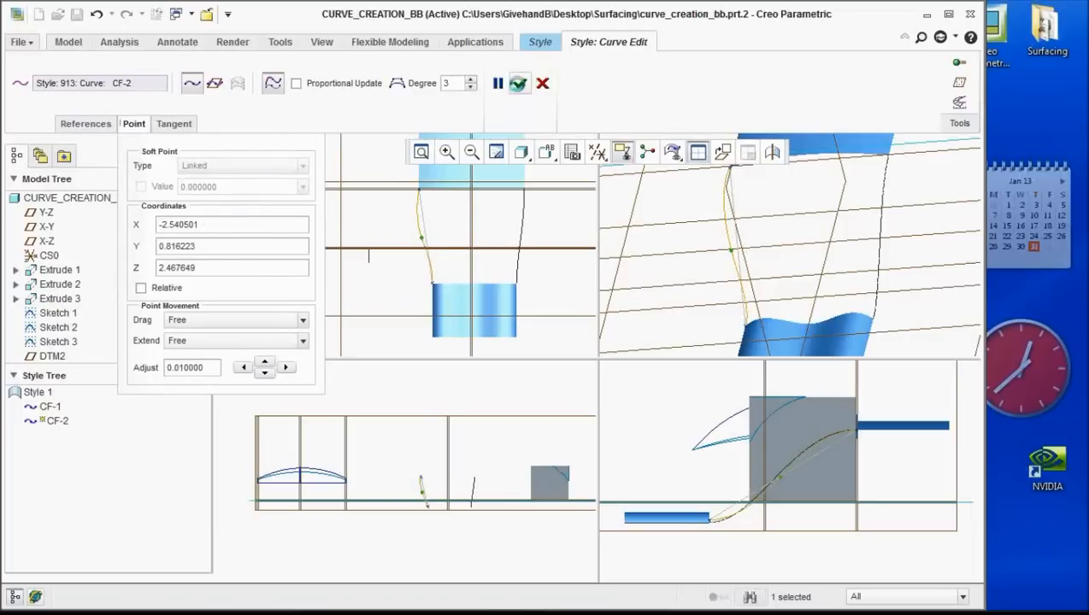
click(517, 83)
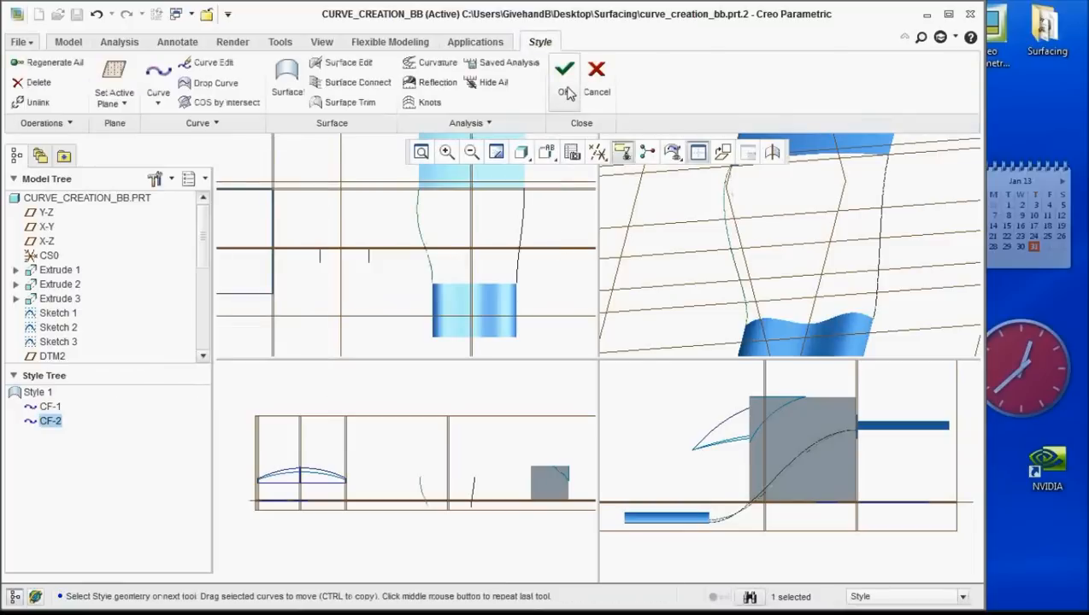
Return from the four-view layout to a single view showing both Style curves and both surfaces
scroll(540, 373, up, 3)
scroll(544, 350, down, 2)
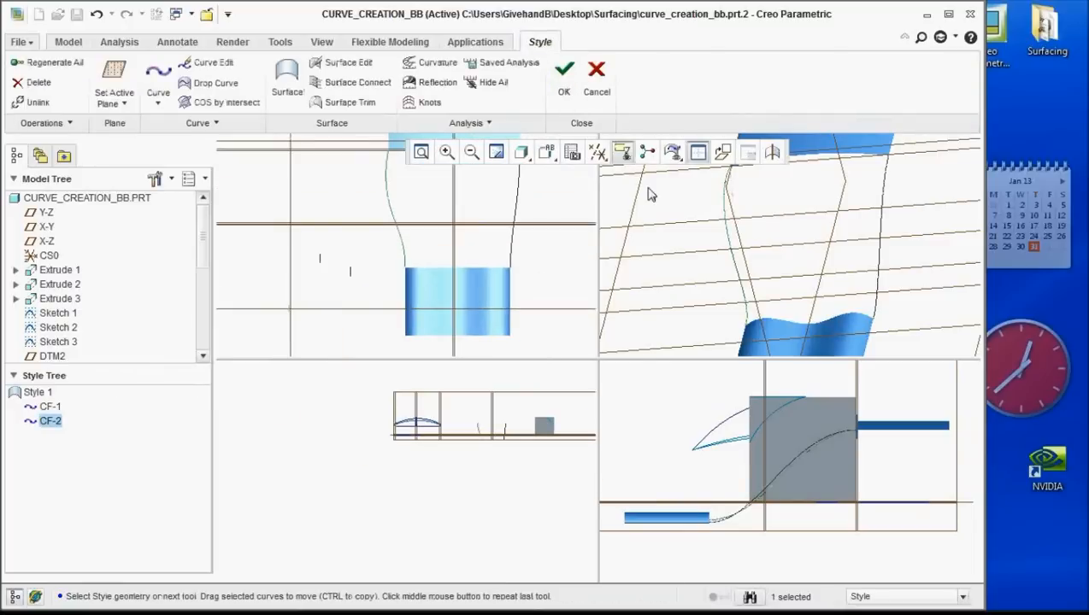
click(698, 153)
scroll(571, 400, down, 1)
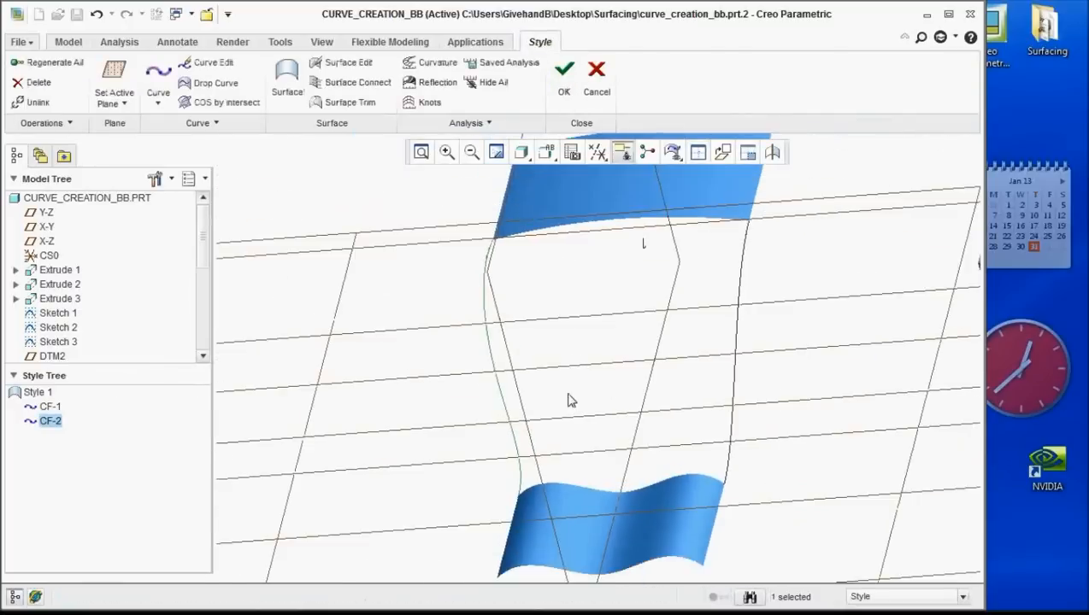
scroll(547, 406, up, 3)
middle_drag(535, 409, 627, 394)
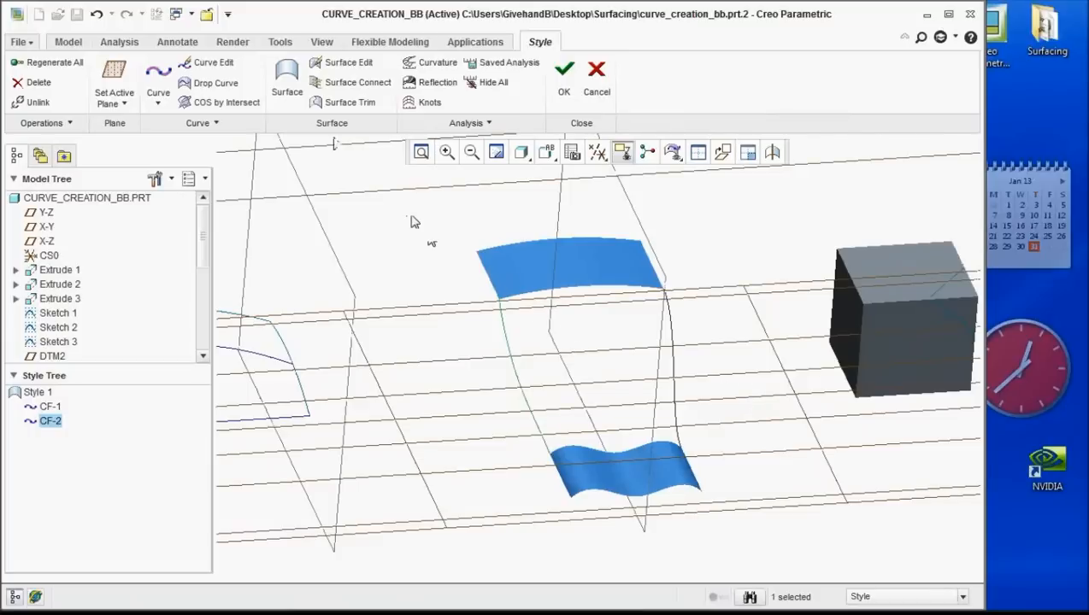
Create a Style surface bounded by the two Style curves and the facing edges of the wavy and arched surfaces
click(286, 96)
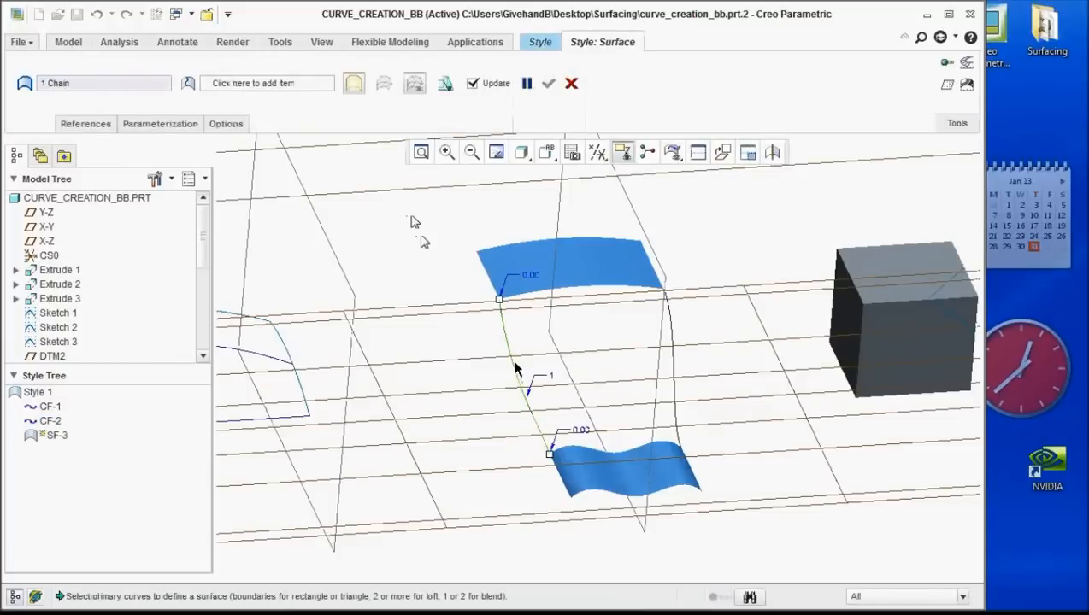
scroll(643, 525, down, 1)
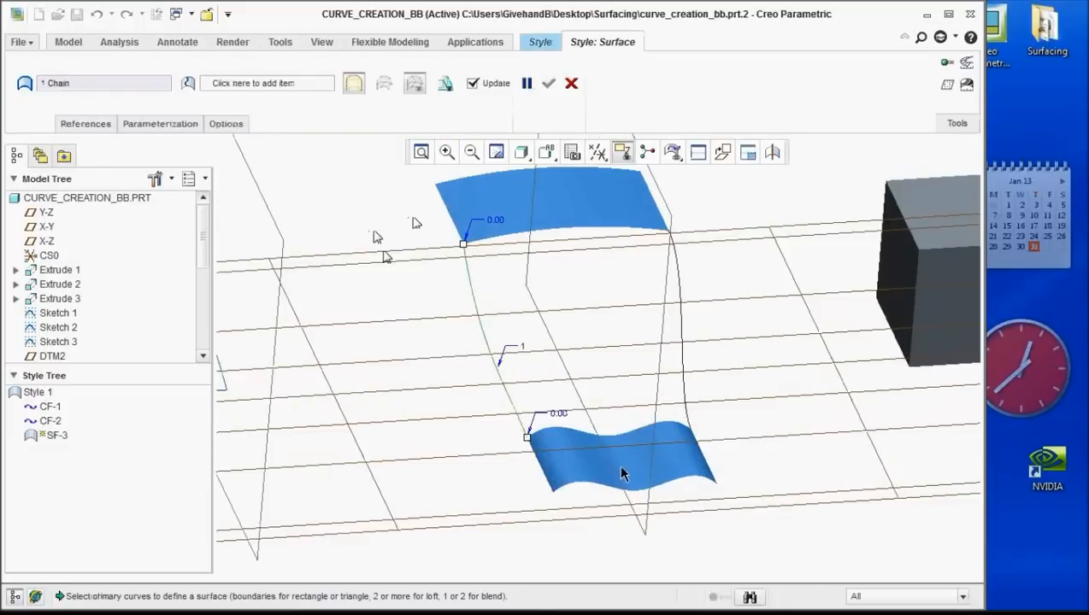
ctrl+click(626, 432)
ctrl+click(679, 380)
ctrl+click(604, 235)
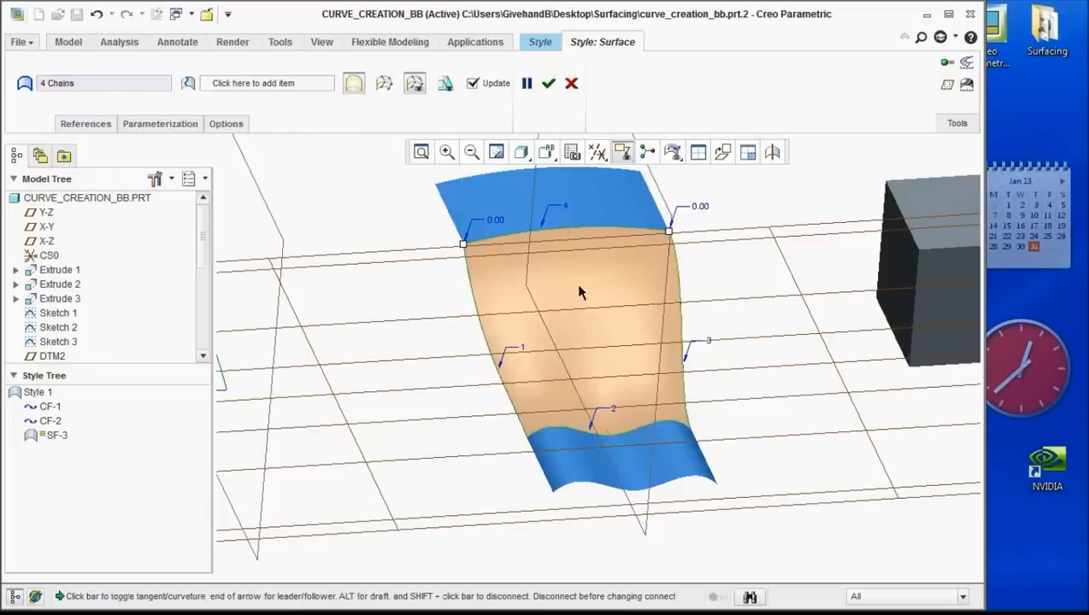
click(548, 82)
Edit the shape of the connecting Style surface with its control mesh set to a maximum of 16 rows
middle_drag(581, 331, 612, 380)
scroll(612, 381, up, 3)
scroll(611, 381, down, 4)
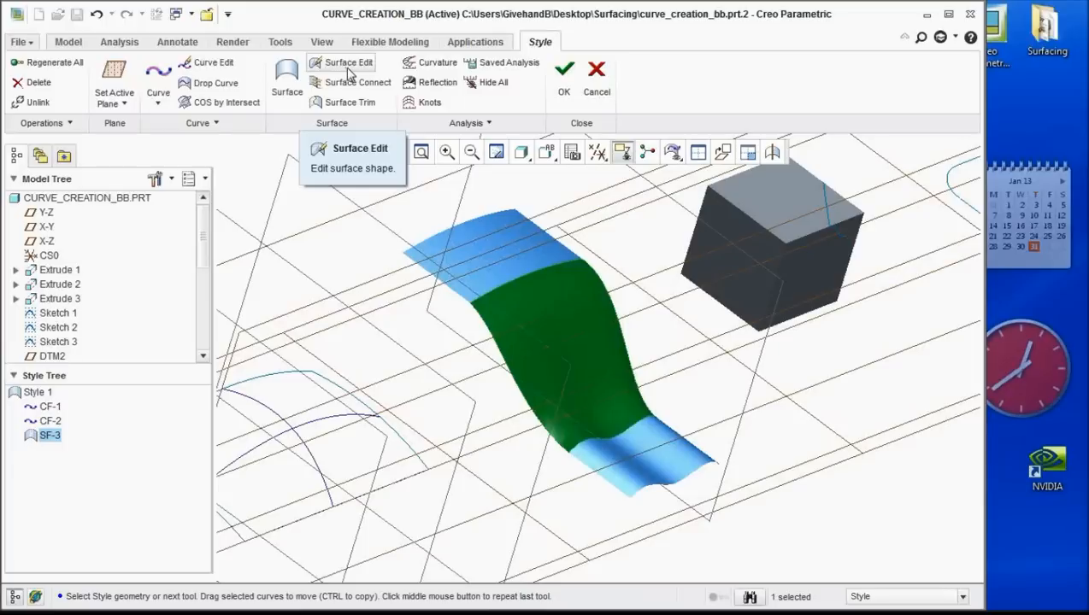
click(346, 68)
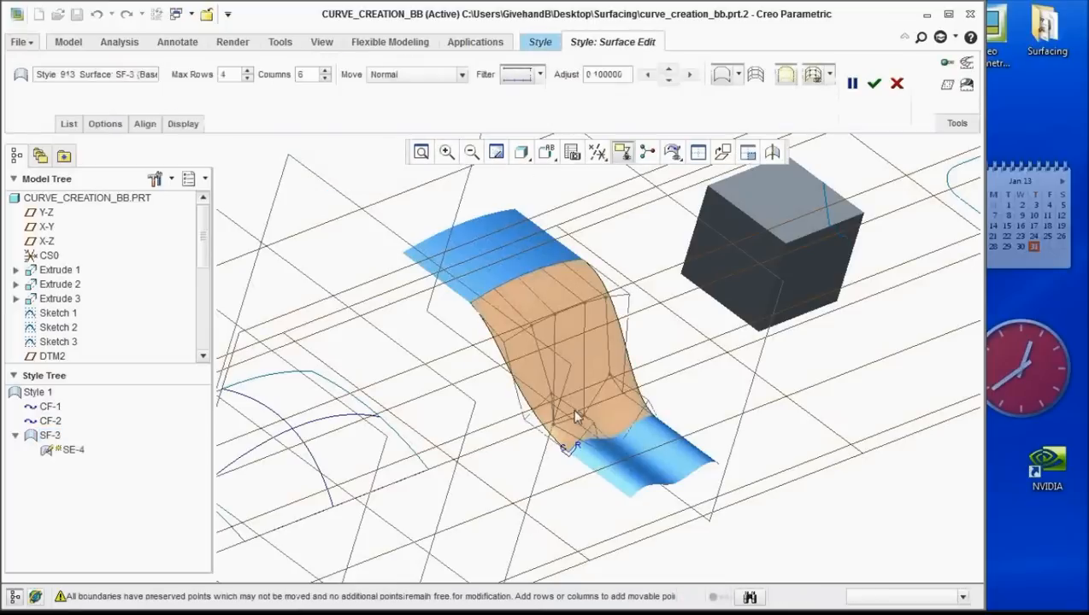
scroll(579, 426, down, 3)
click(247, 72)
click(247, 72)
click(247, 72)
click(247, 72)
click(247, 72)
click(247, 71)
click(247, 72)
click(247, 72)
click(247, 72)
click(247, 72)
click(247, 72)
click(247, 72)
Set the surface edit's control mesh to 17 columns
click(325, 72)
click(325, 72)
click(326, 72)
click(326, 72)
click(326, 72)
click(326, 72)
click(326, 72)
click(326, 72)
click(326, 71)
click(325, 72)
click(325, 72)
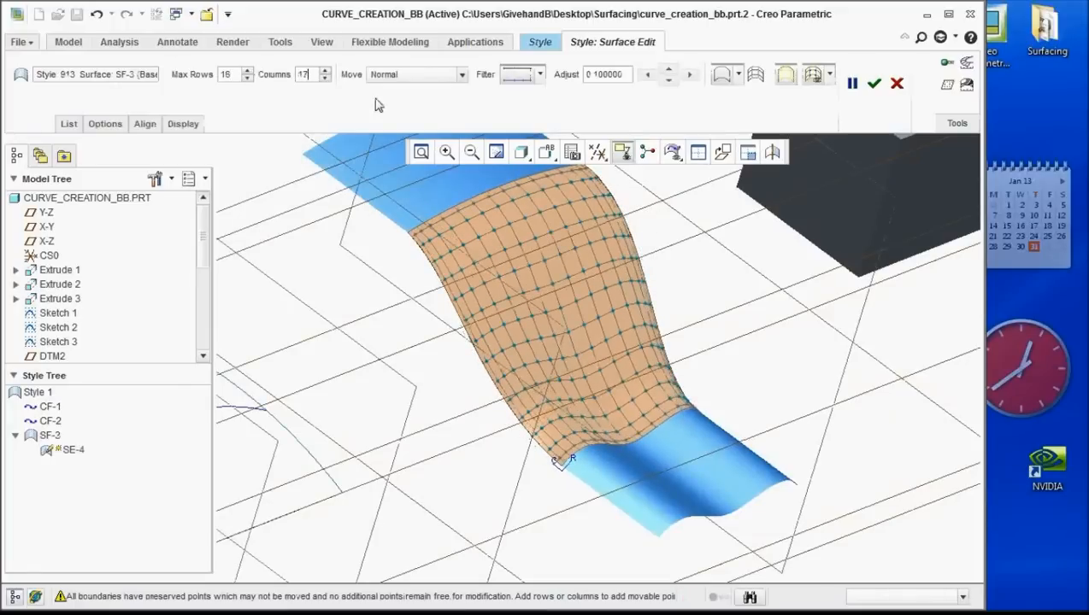
Pull one mesh point near the surface's middle and one near its arched end outward along the normal, and accept the surface edit
scroll(583, 333, up, 3)
drag(557, 284, 615, 256)
drag(410, 232, 442, 191)
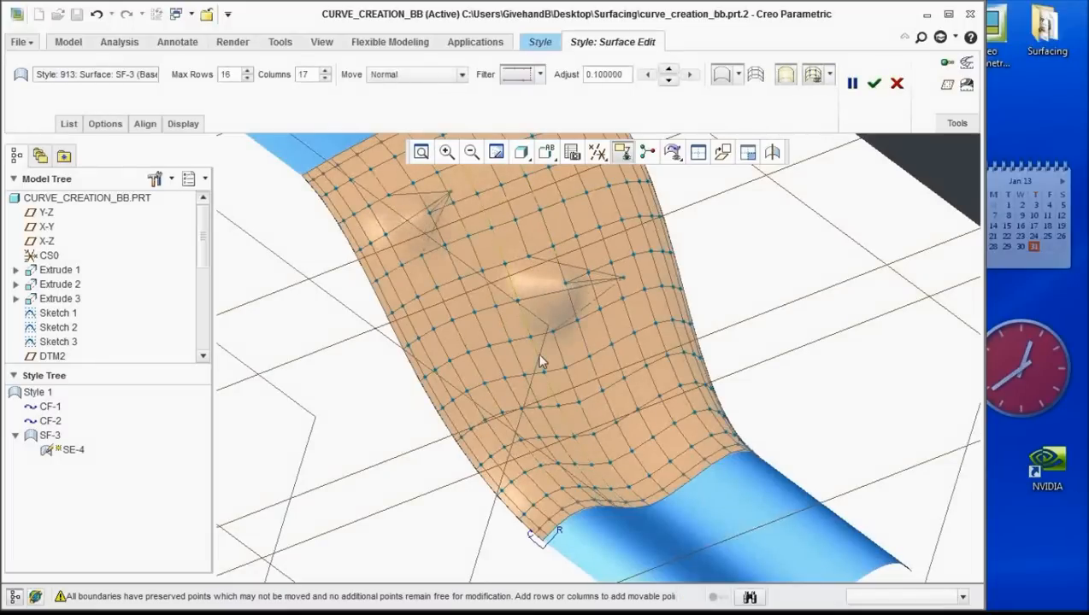
middle_drag(539, 360, 681, 313)
click(873, 83)
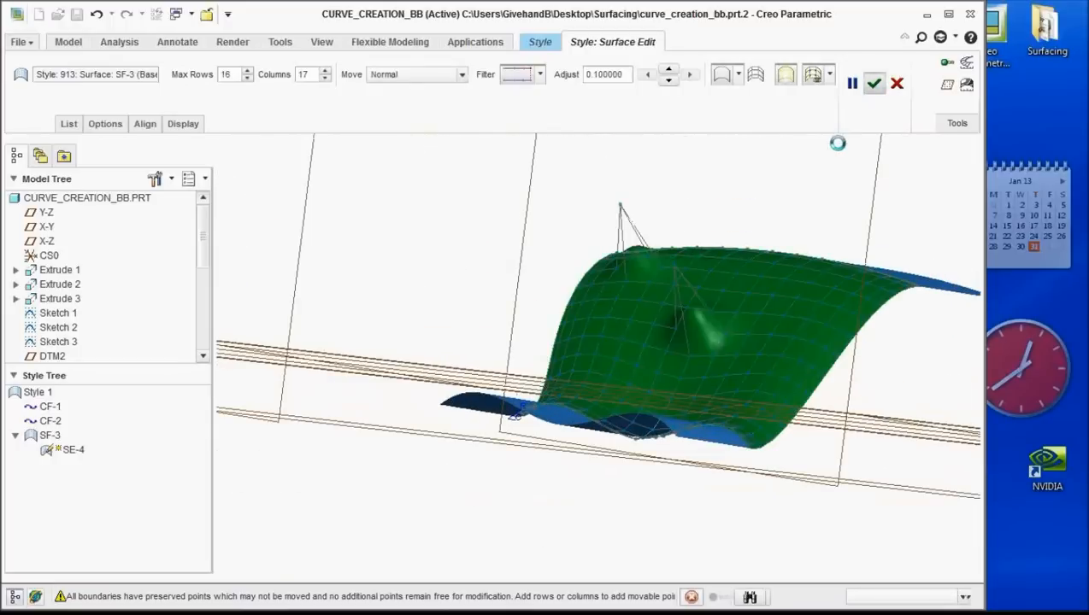
Complete the Style feature containing the two curves and the edited surface
mouse_move(583, 321)
middle_down()
mouse_move(627, 340)
mouse_move(630, 379)
mouse_move(648, 339)
mouse_move(656, 377)
mouse_move(576, 438)
mouse_move(628, 380)
mouse_move(487, 453)
mouse_move(563, 352)
mouse_move(464, 299)
middle_up()
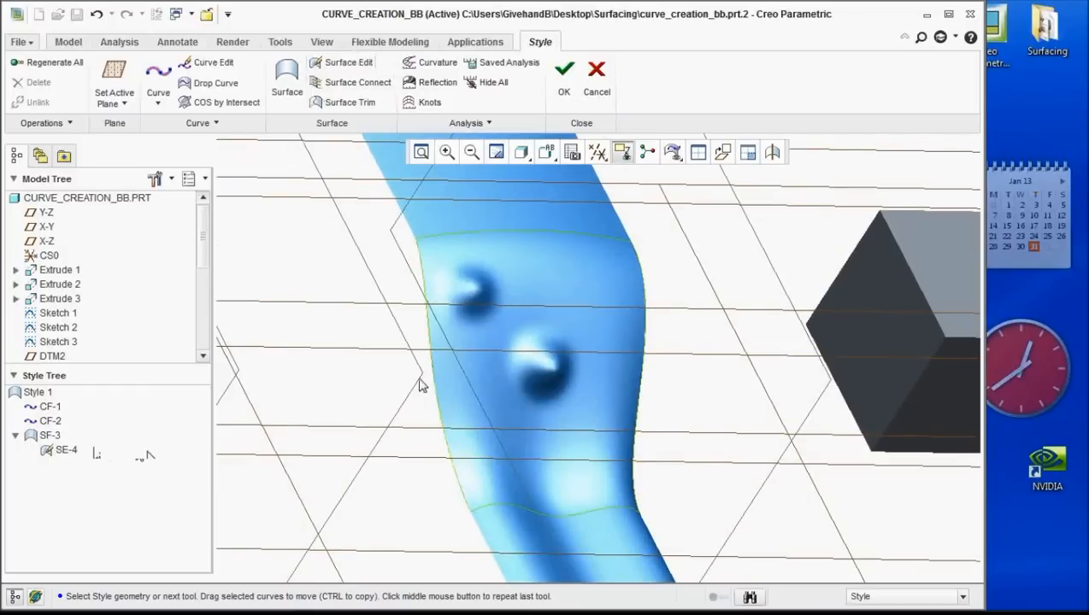
right_click(97, 455)
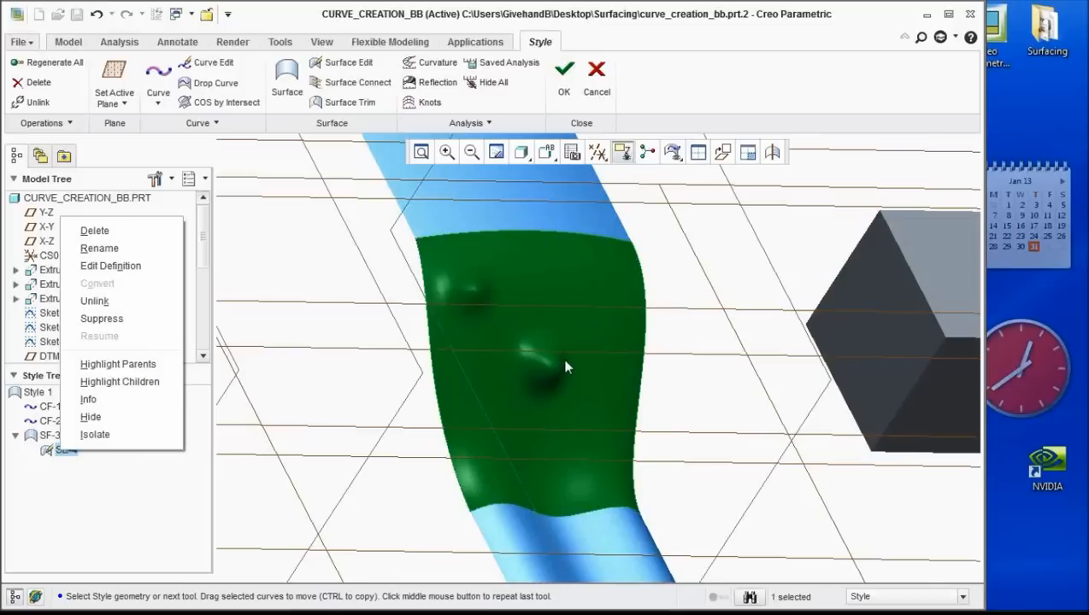
click(581, 83)
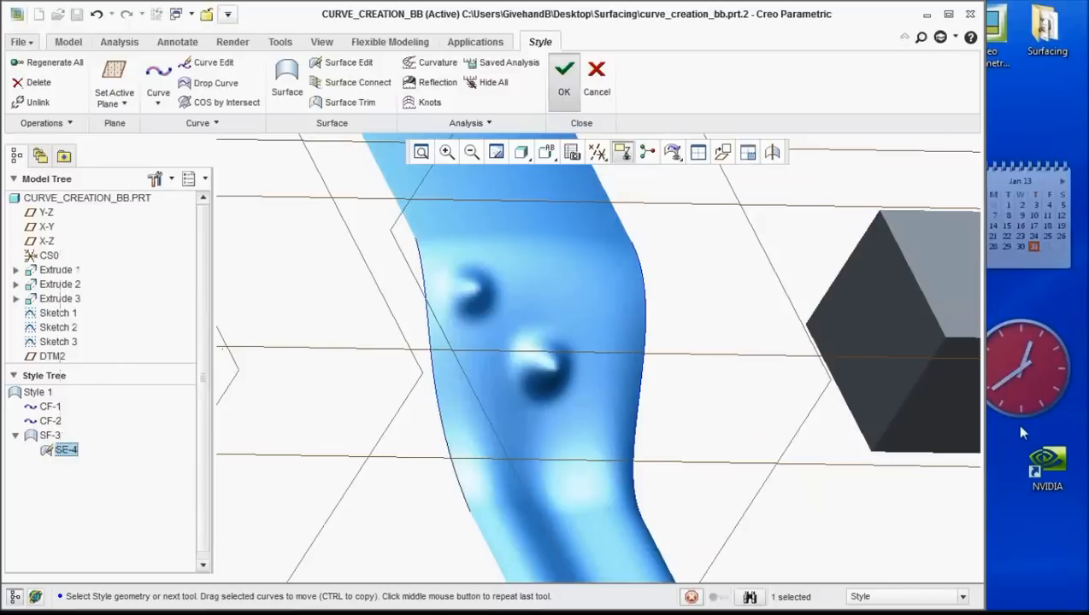
Start a Boundary Blend across the cube's corner using the curves on its two vertical faces as first-direction chains
scroll(527, 401, up, 5)
middle_drag(649, 416, 603, 415)
scroll(775, 429, down, 3)
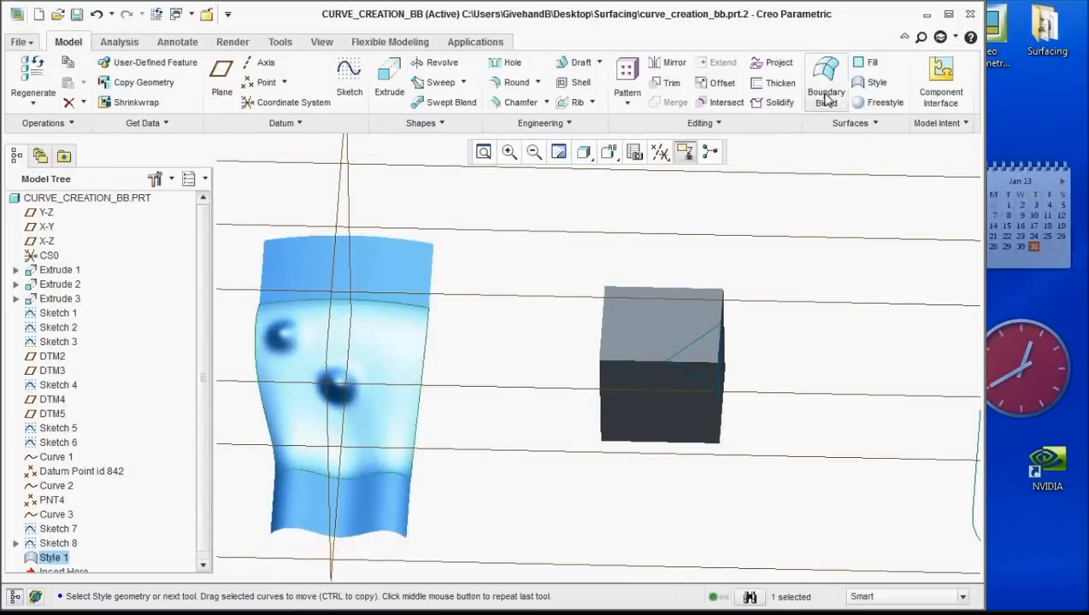
scroll(819, 395, down, 2)
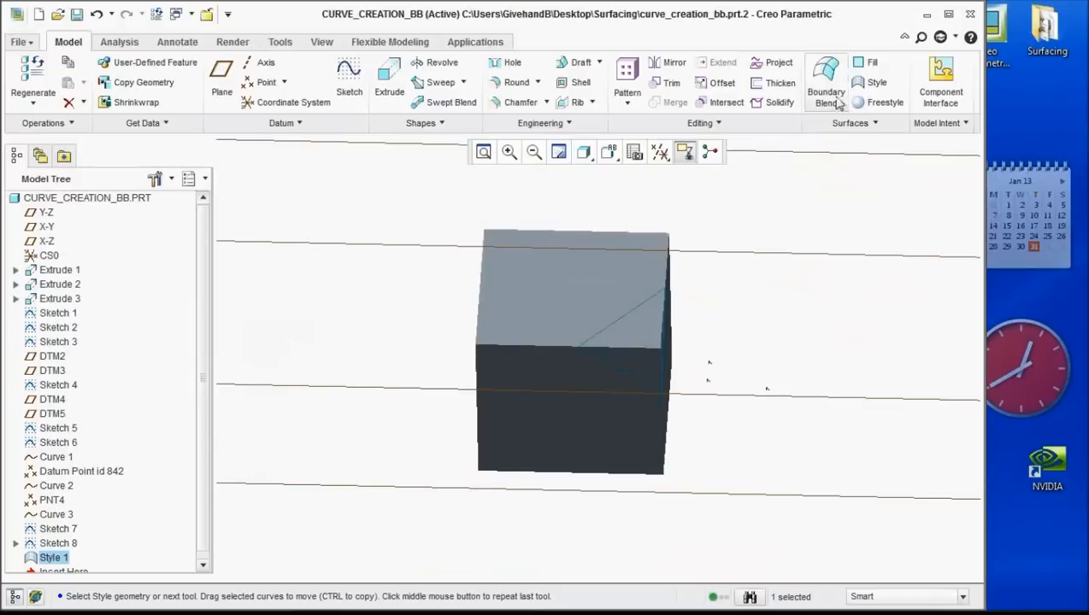
click(825, 92)
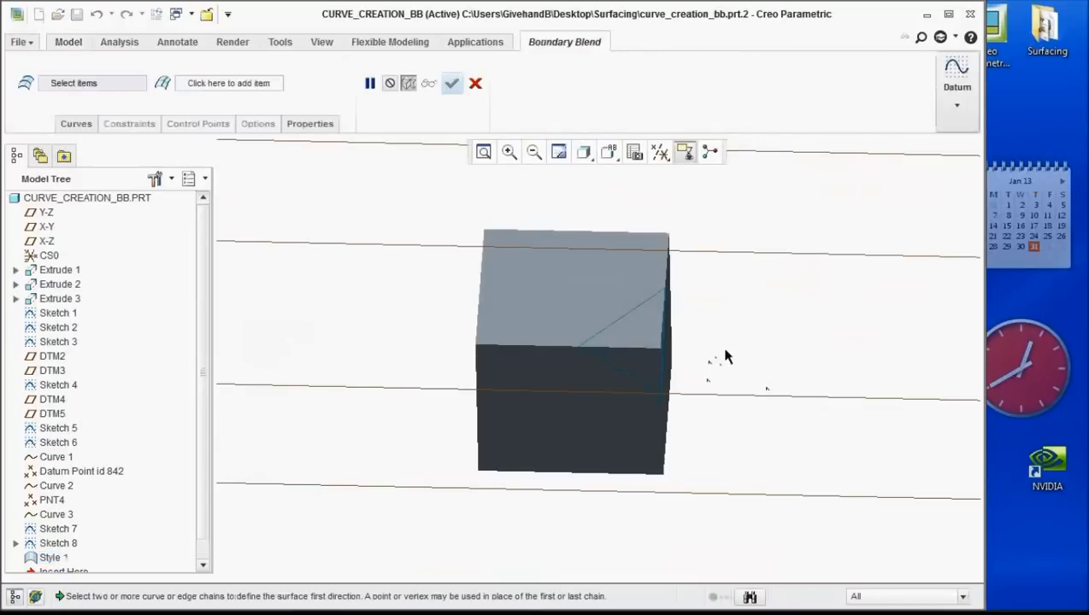
scroll(726, 364, down, 3)
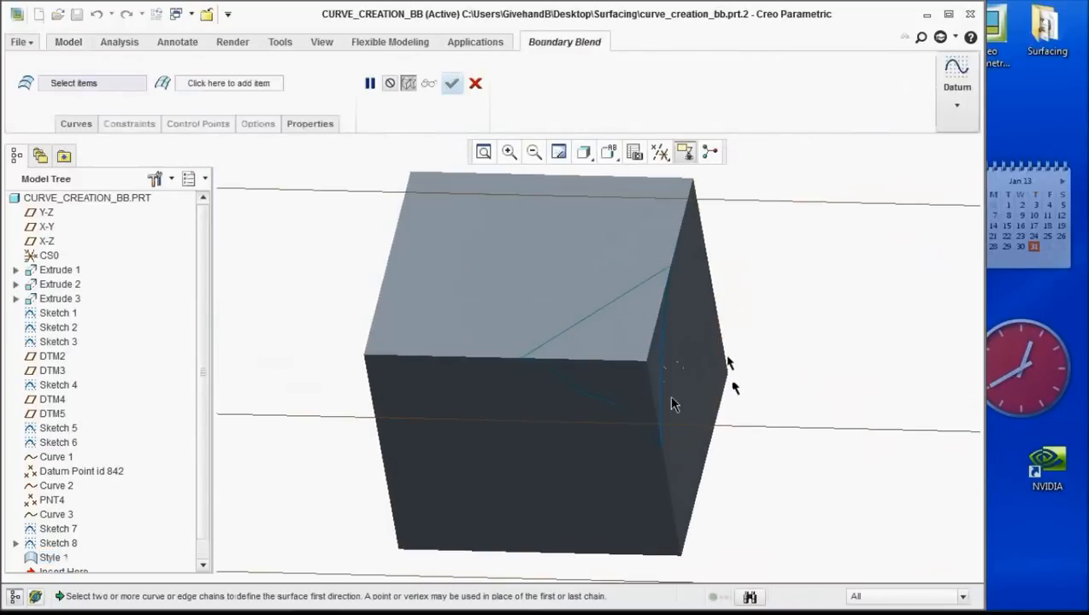
click(614, 404)
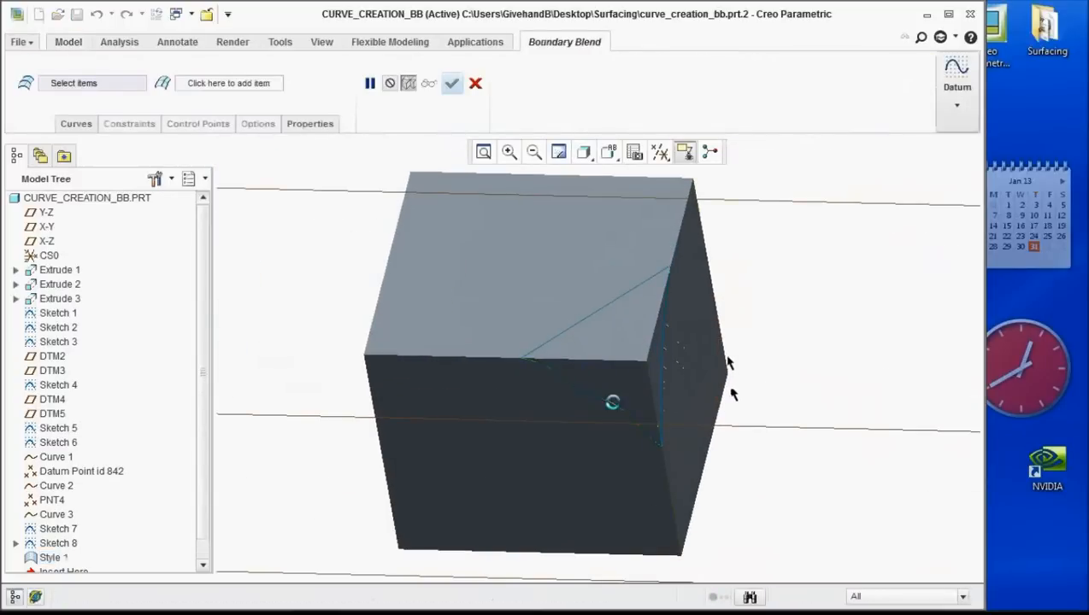
ctrl+click(664, 367)
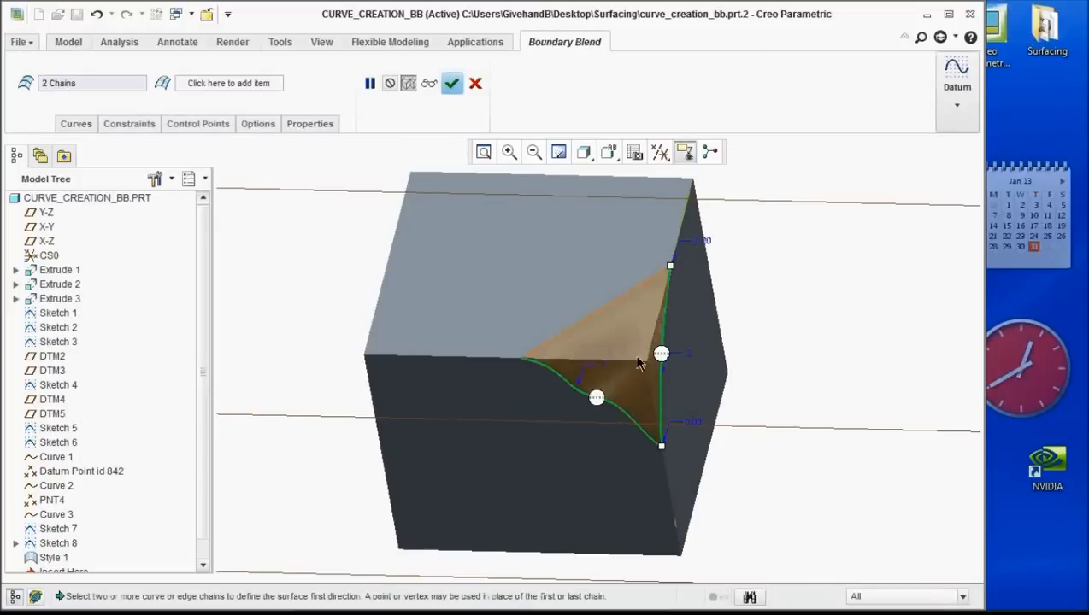
Add the line on the cube's top face as the second-direction chain and complete the boundary blend
right_click(799, 285)
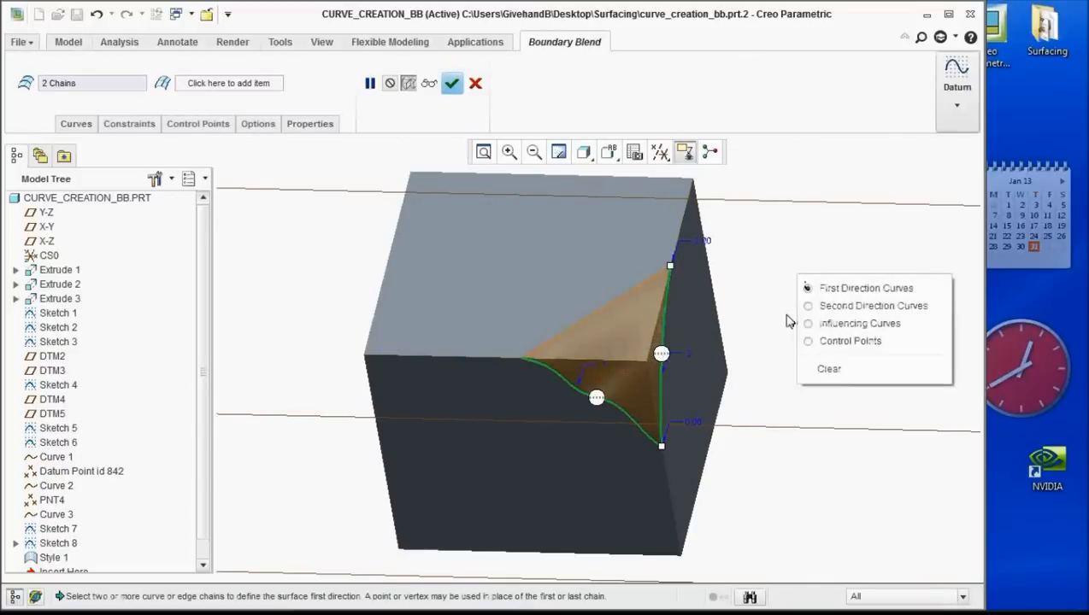
click(812, 308)
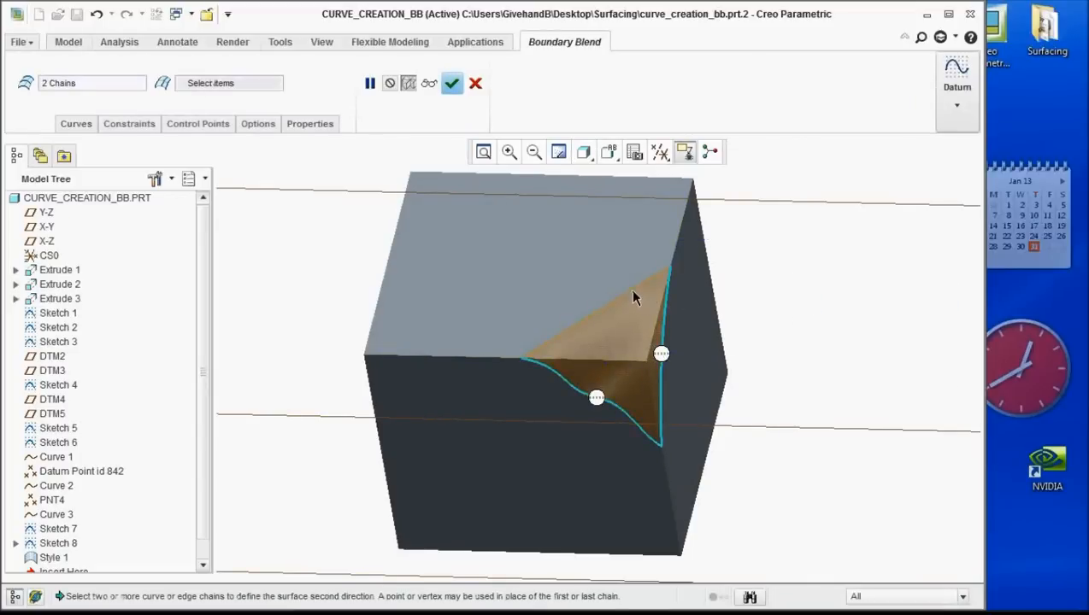
click(579, 325)
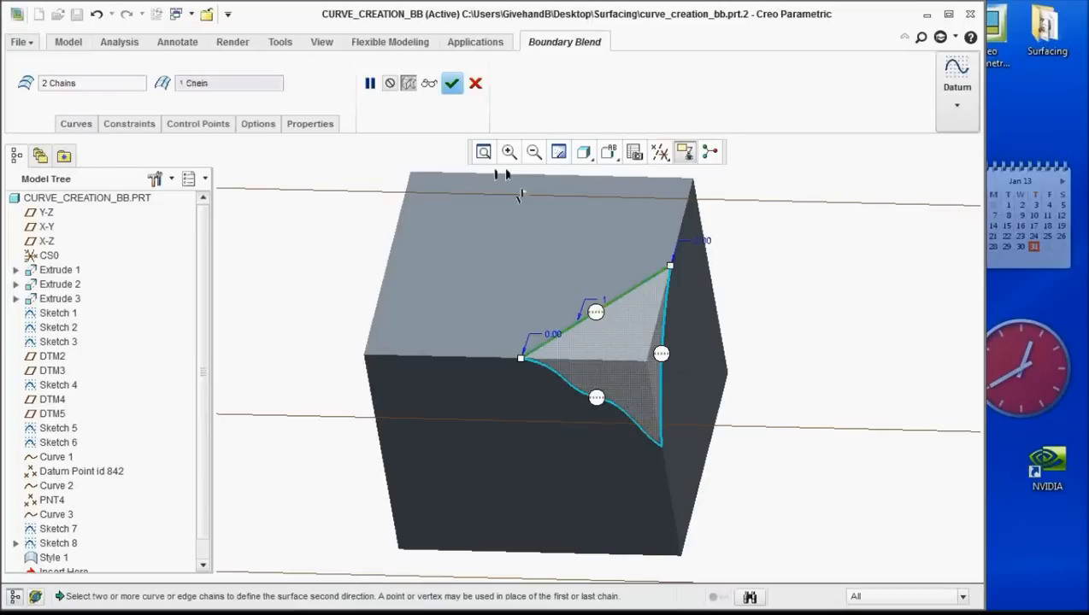
click(453, 93)
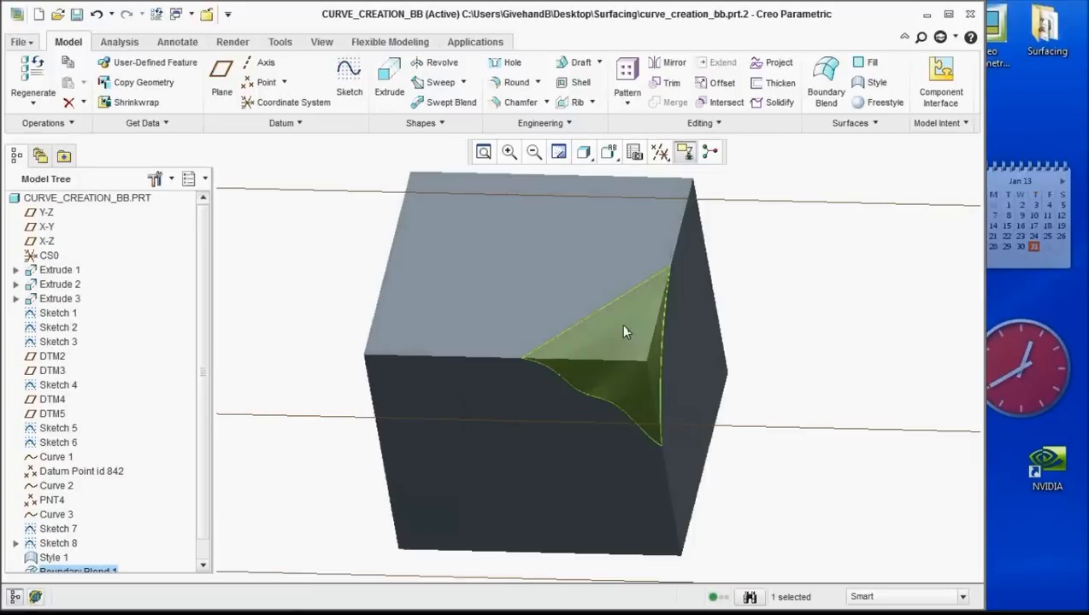
Solidify the cube with the boundary blend as a cut, flipping the material side to remove the corner
click(774, 102)
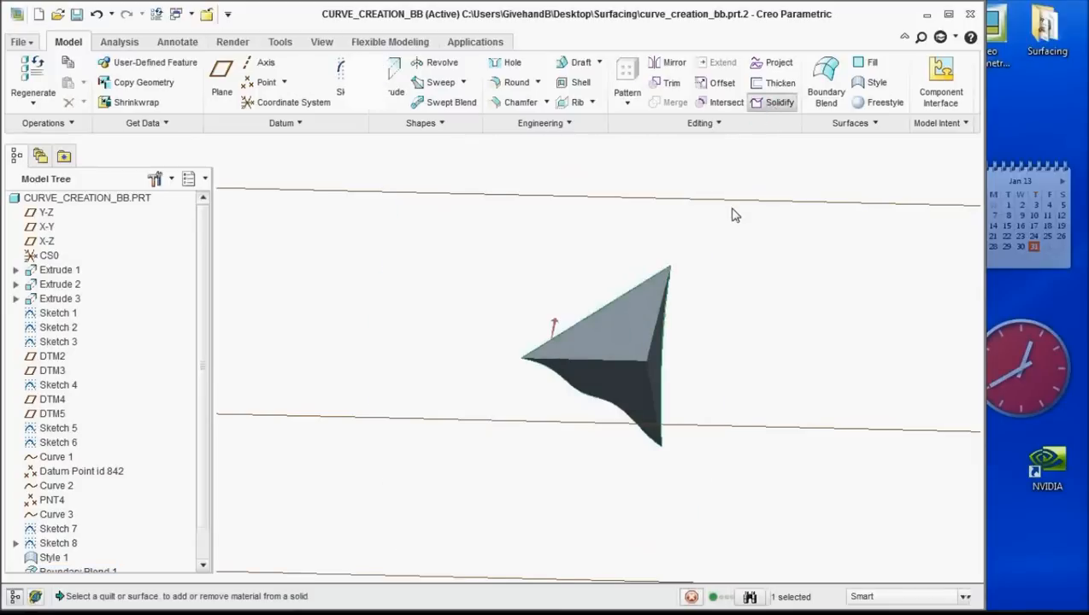
click(554, 323)
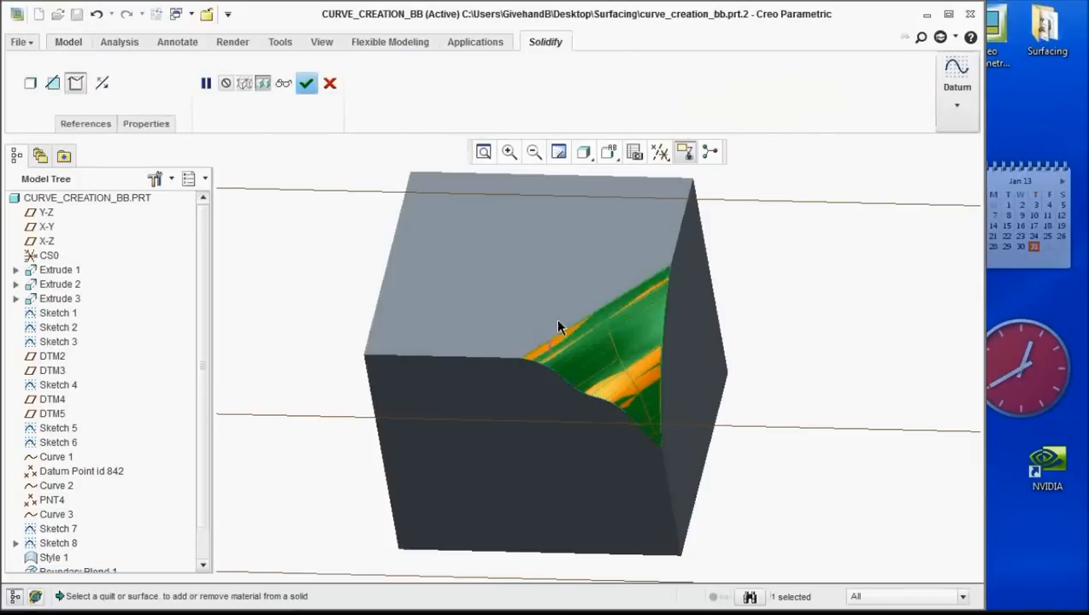
click(306, 84)
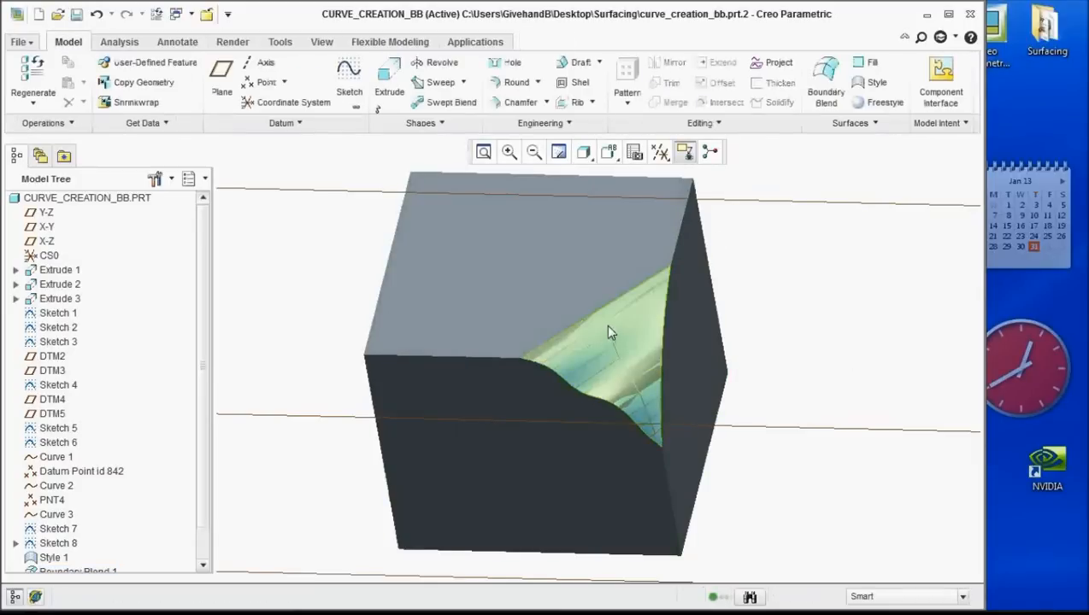
Examine the cut surface at the cube's corner, especially the lower point where its two side curves converge
scroll(608, 331, up, 4)
scroll(517, 414, down, 3)
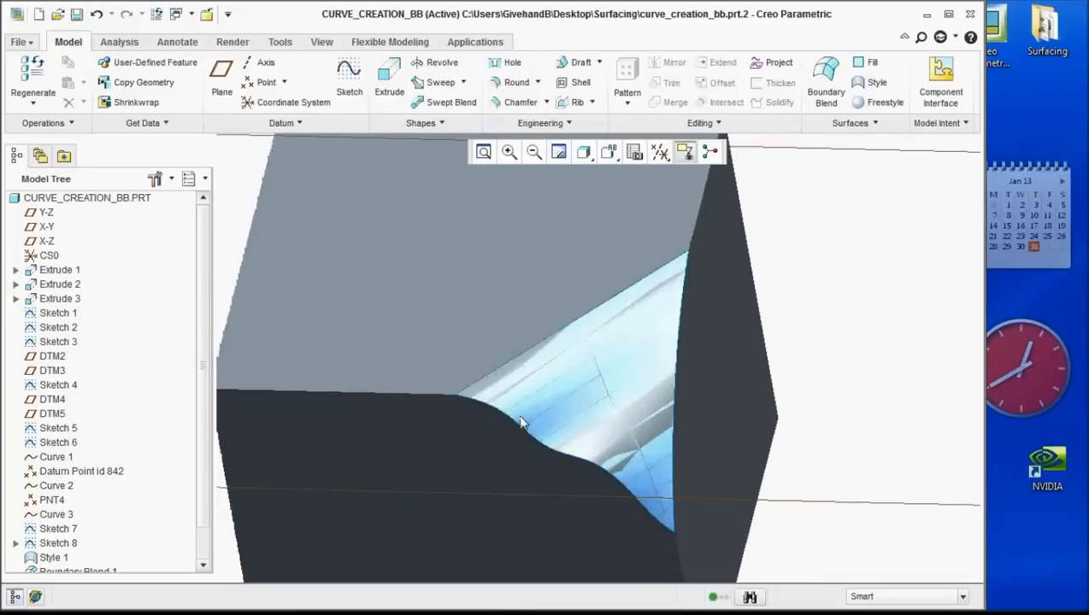
scroll(466, 402, up, 2)
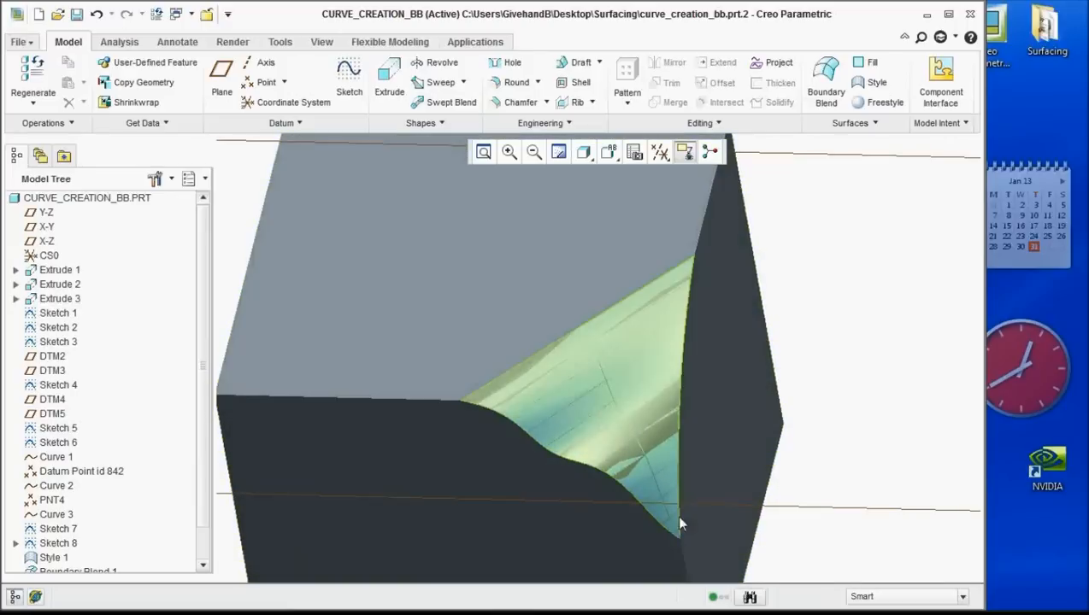
middle_drag(676, 521, 674, 523)
scroll(677, 539, down, 3)
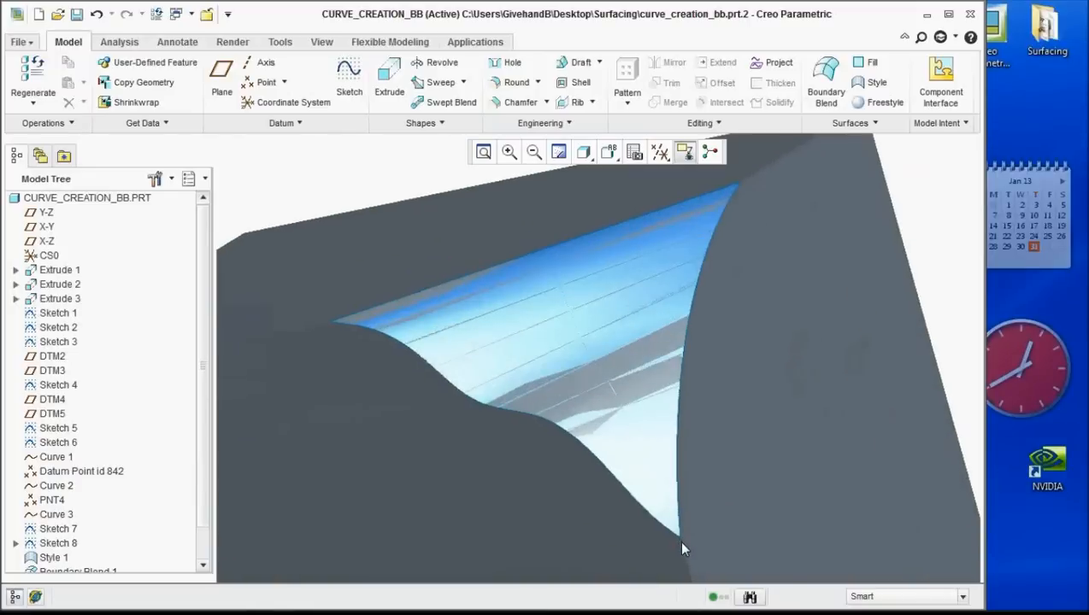
scroll(678, 542, down, 3)
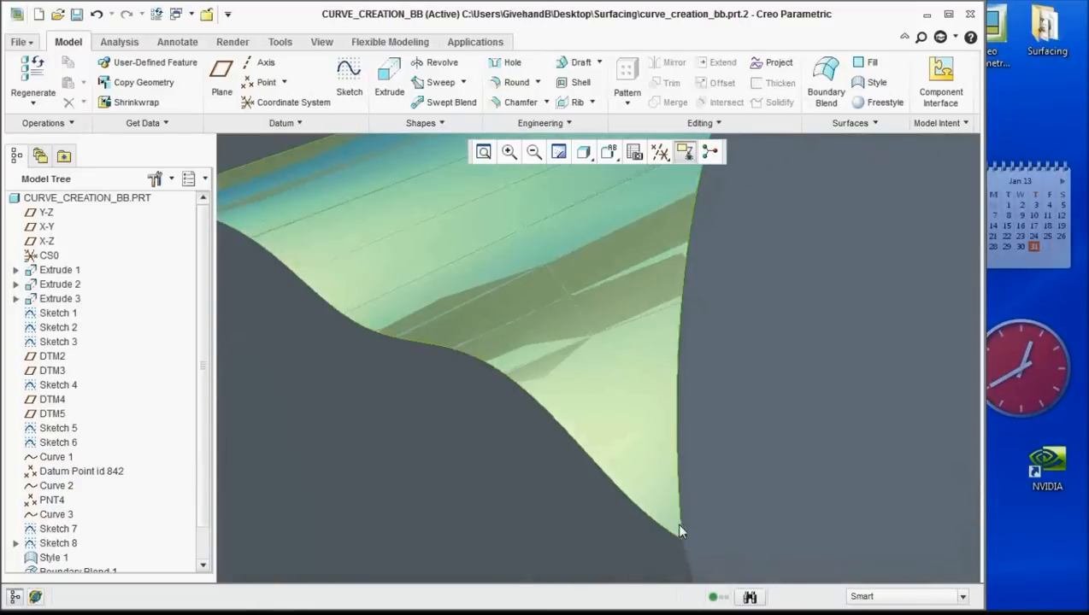
click(677, 531)
scroll(628, 464, up, 2)
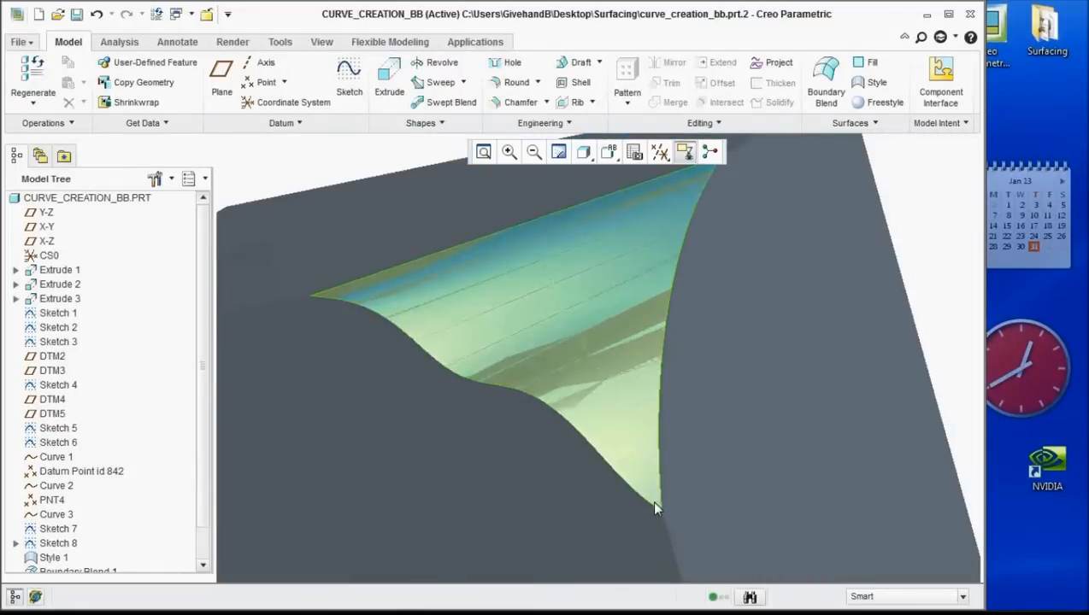
scroll(596, 410, up, 4)
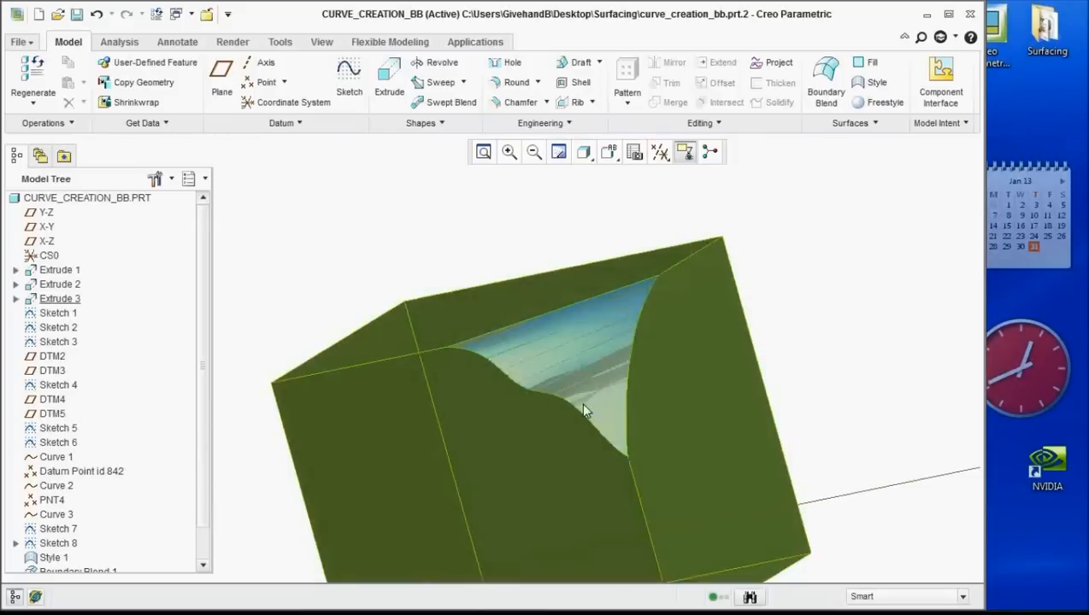
scroll(610, 382, up, 2)
scroll(626, 434, down, 2)
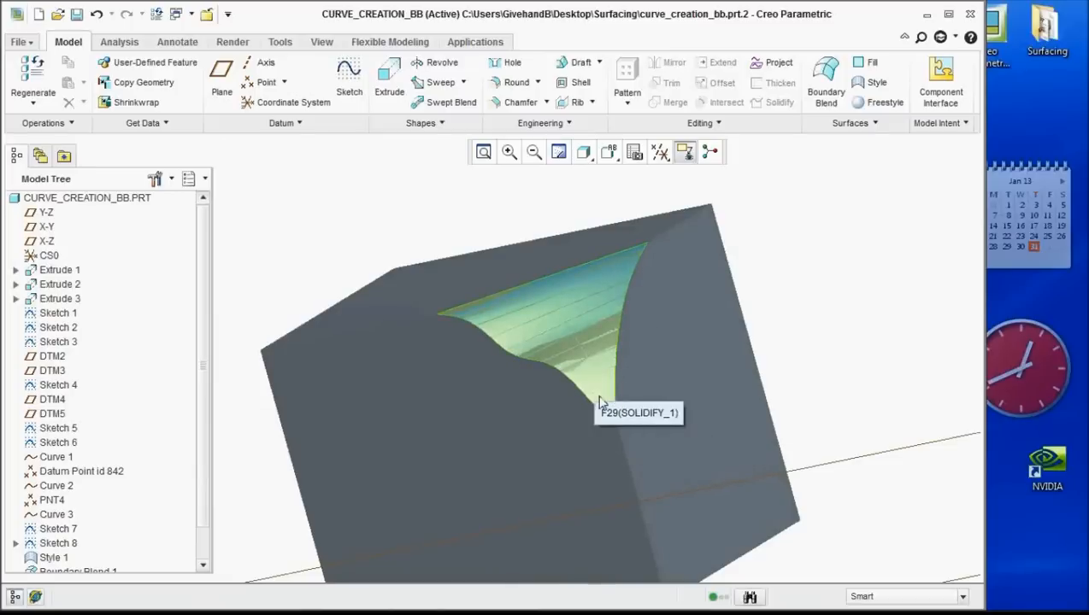
scroll(614, 422, up, 4)
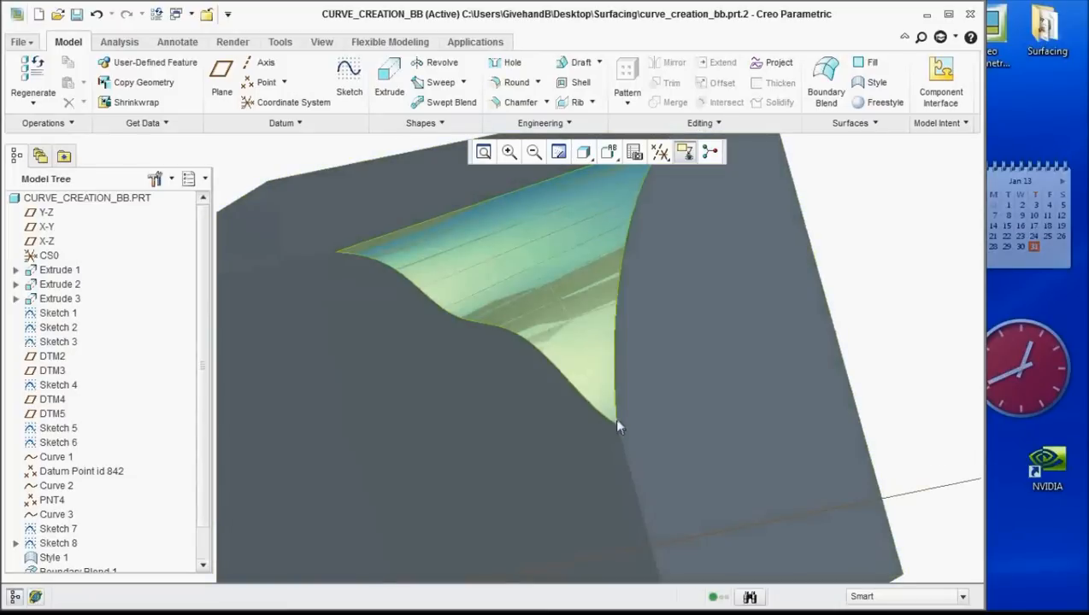
scroll(581, 394, down, 3)
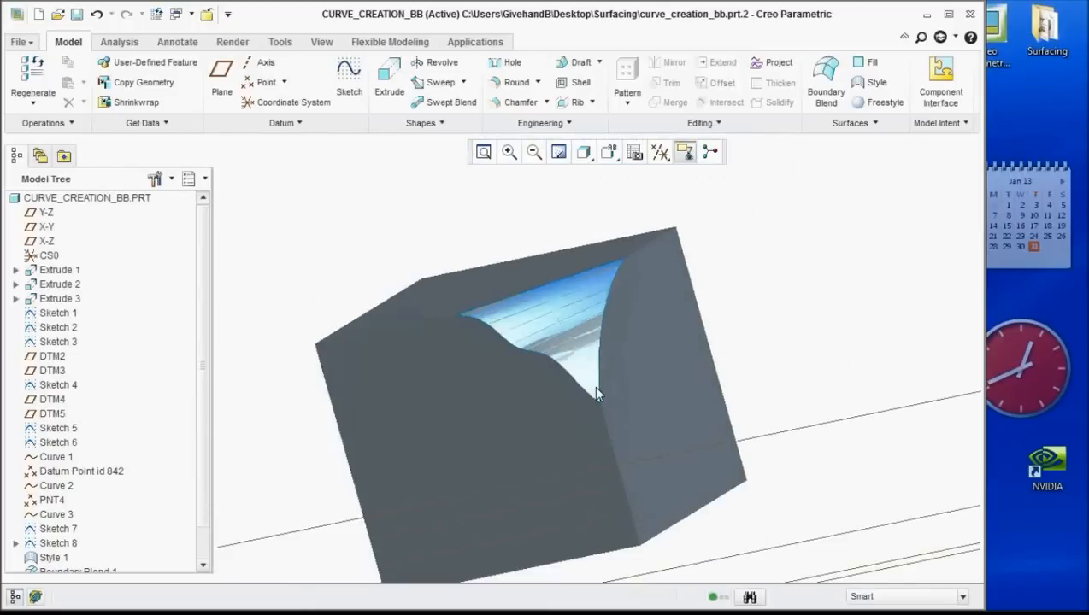
scroll(595, 393, down, 3)
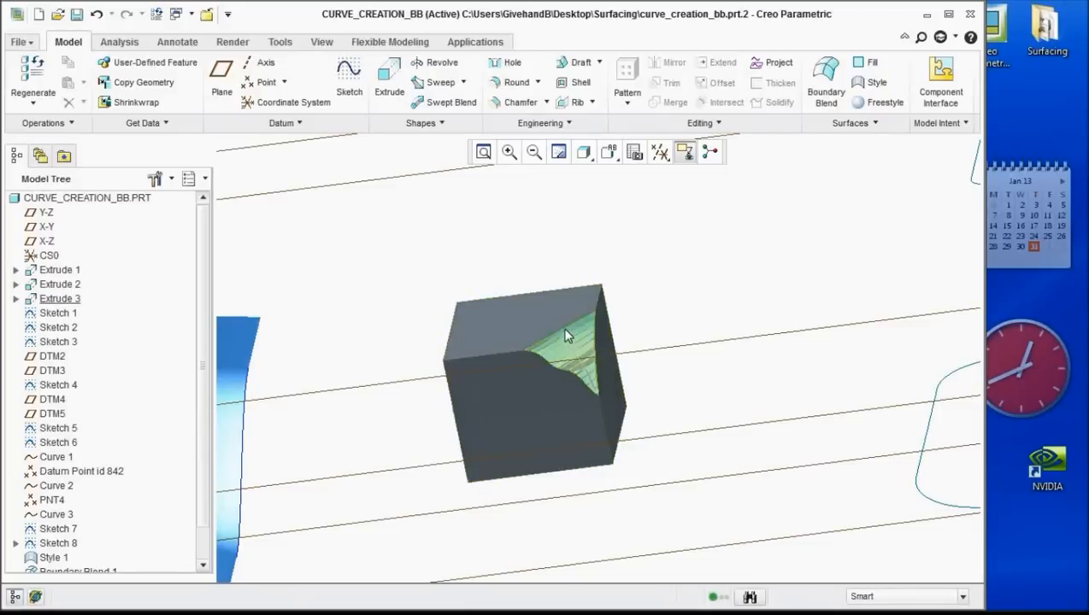
Create a Boundary Blend between the two closed rounded-corner profiles, using both as first-direction chains
scroll(547, 342, down, 6)
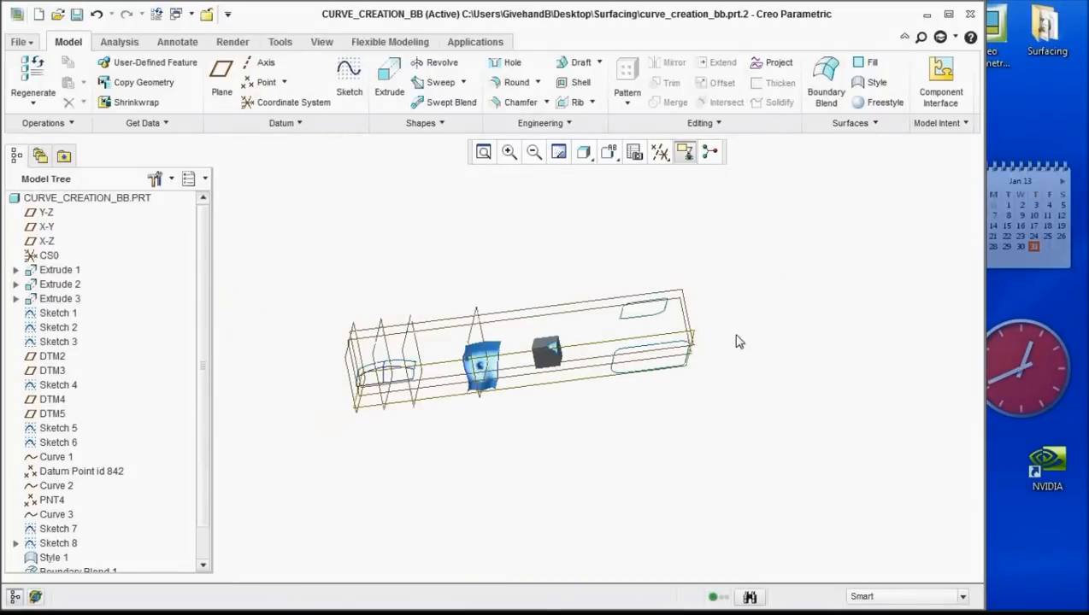
scroll(659, 341, up, 5)
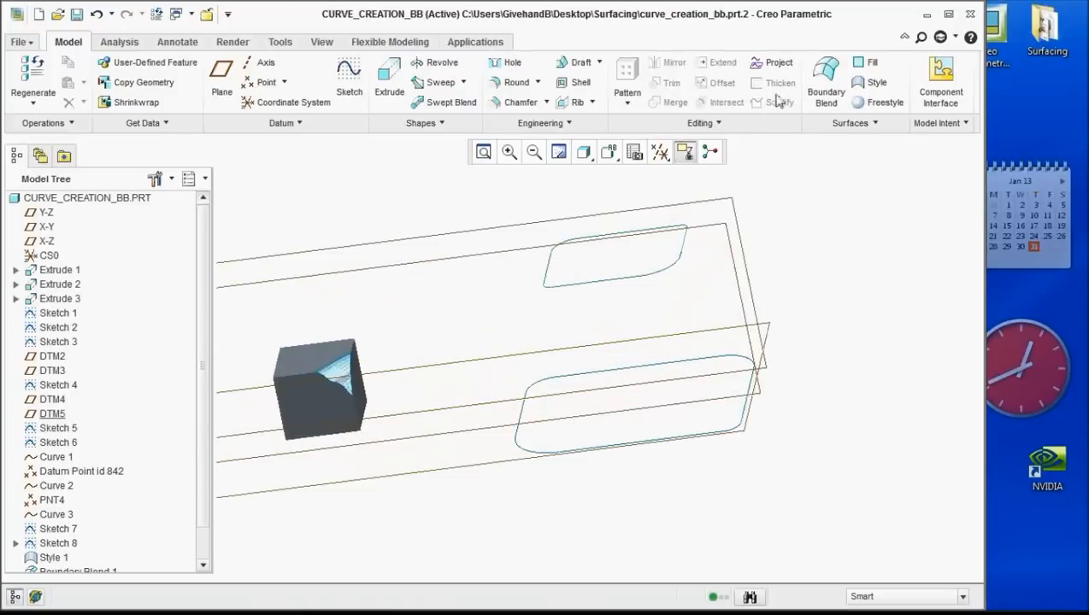
click(826, 78)
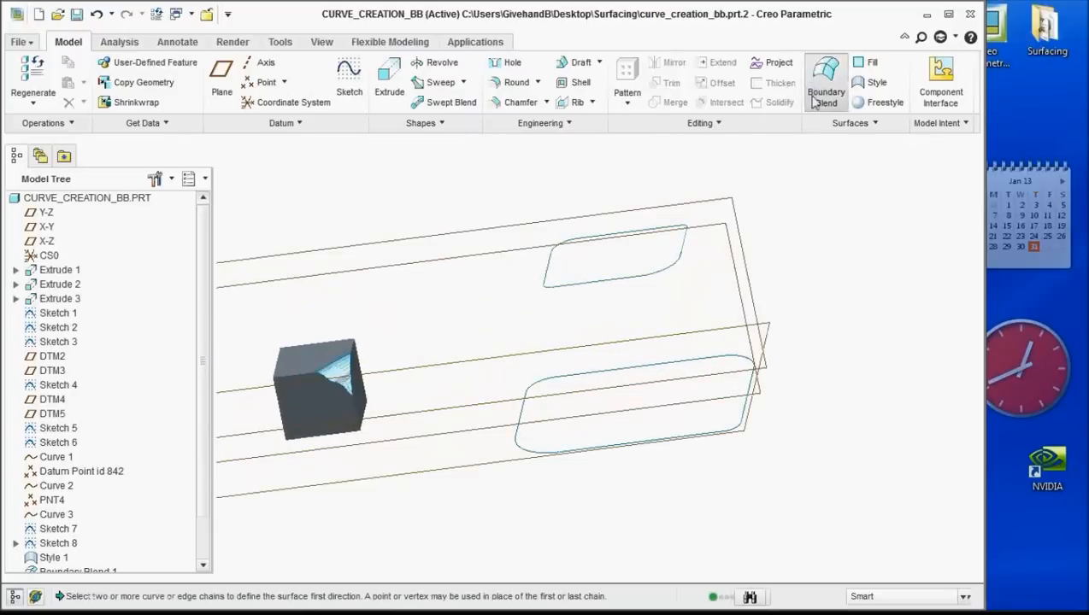
click(647, 282)
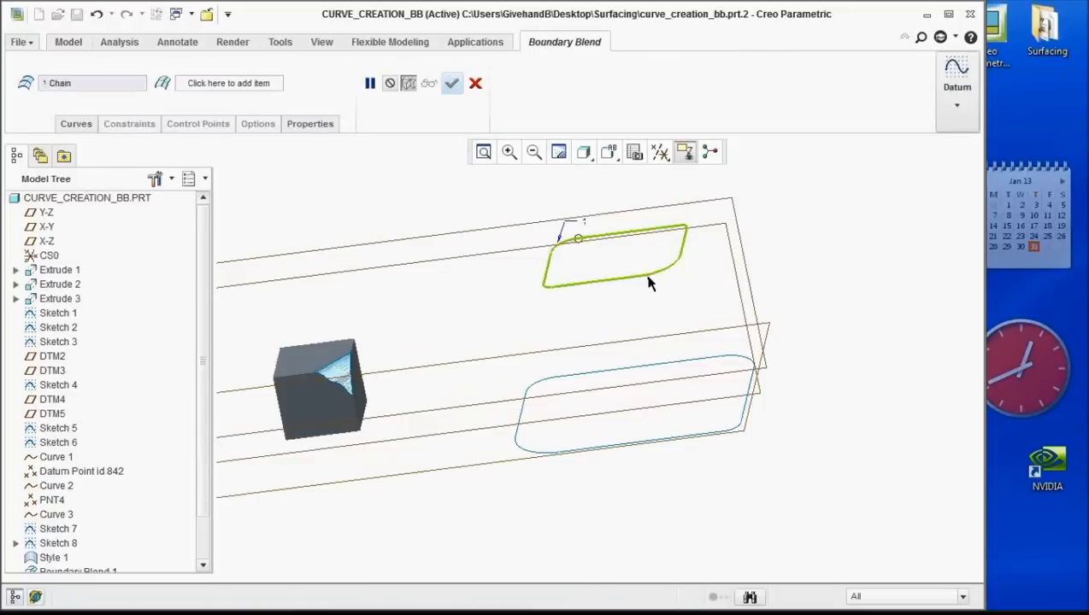
ctrl+click(711, 365)
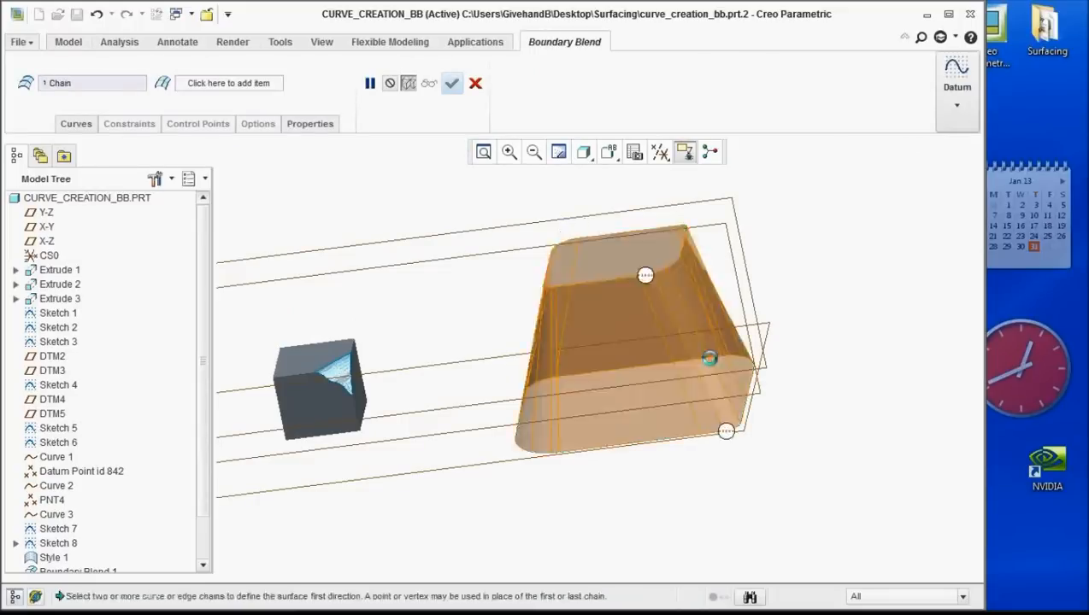
middle_drag(732, 344, 754, 287)
click(451, 83)
Examine how the blend's patch lines connect the differently sized corner arcs of the two closed profiles
scroll(754, 289, down, 5)
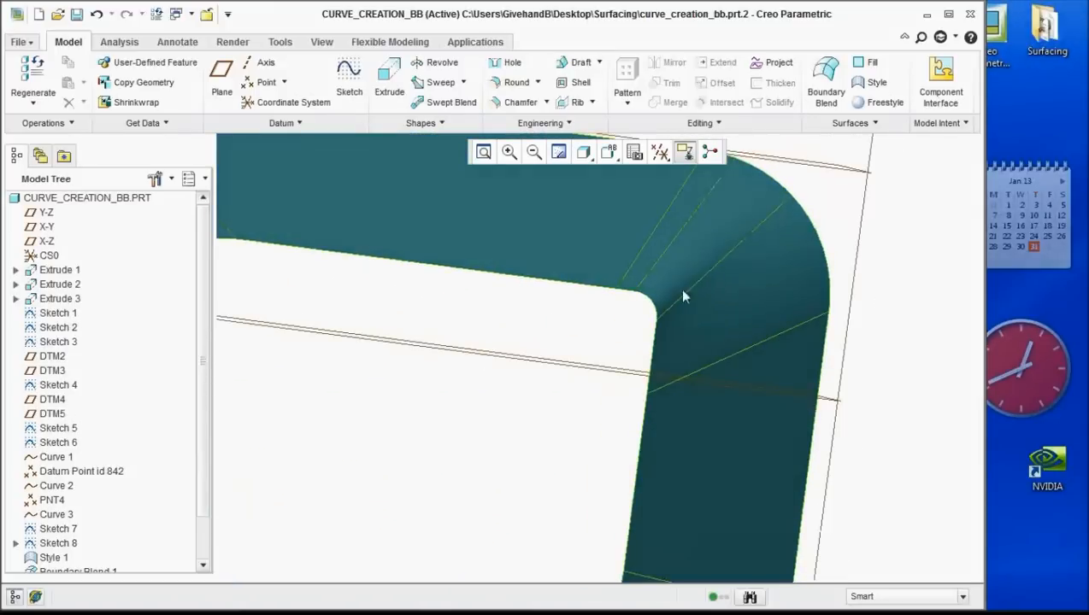
scroll(700, 290, up, 6)
mouse_move(702, 314)
middle_down()
mouse_move(441, 454)
mouse_move(718, 275)
middle_up()
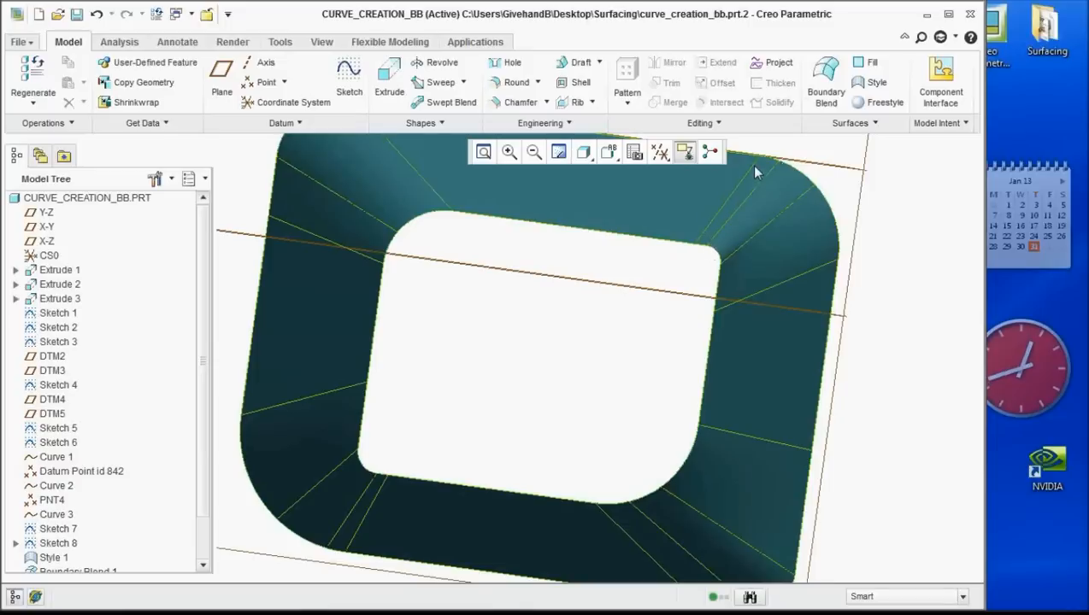
mouse_move(739, 325)
middle_down()
mouse_move(743, 275)
mouse_move(757, 262)
middle_up()
scroll(772, 218, up, 3)
shift+middle_drag(778, 224, 756, 308)
scroll(751, 301, down, 2)
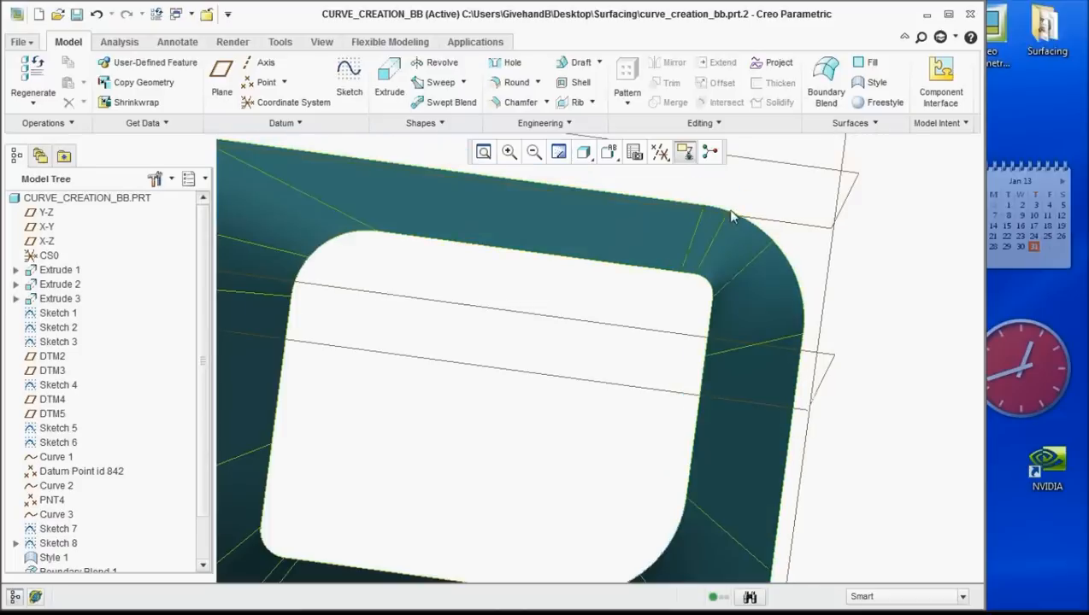
scroll(720, 295, up, 5)
scroll(721, 295, down, 5)
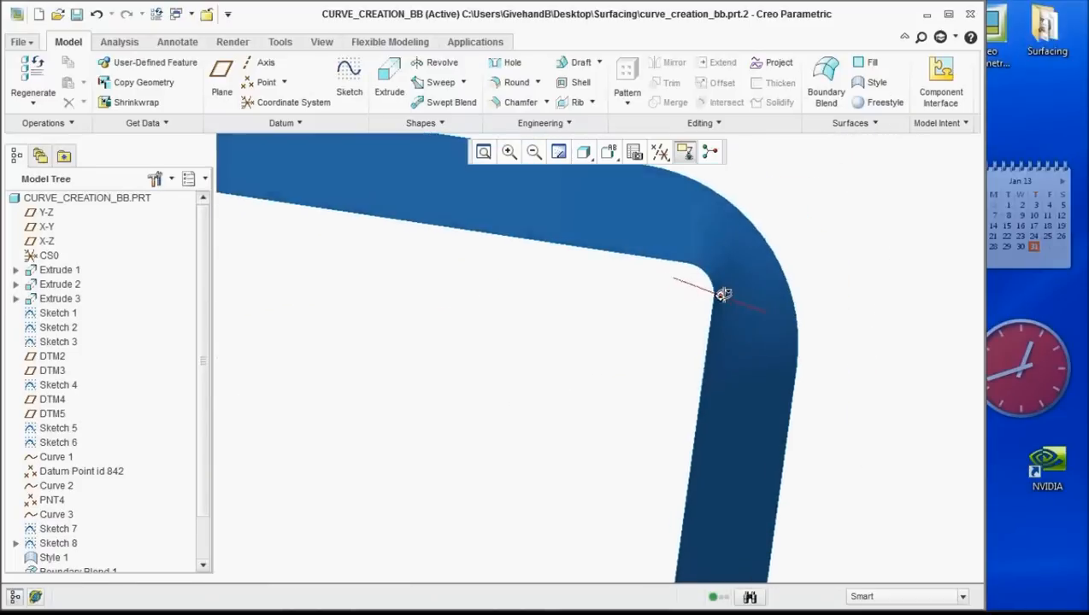
scroll(205, 387, down, 2)
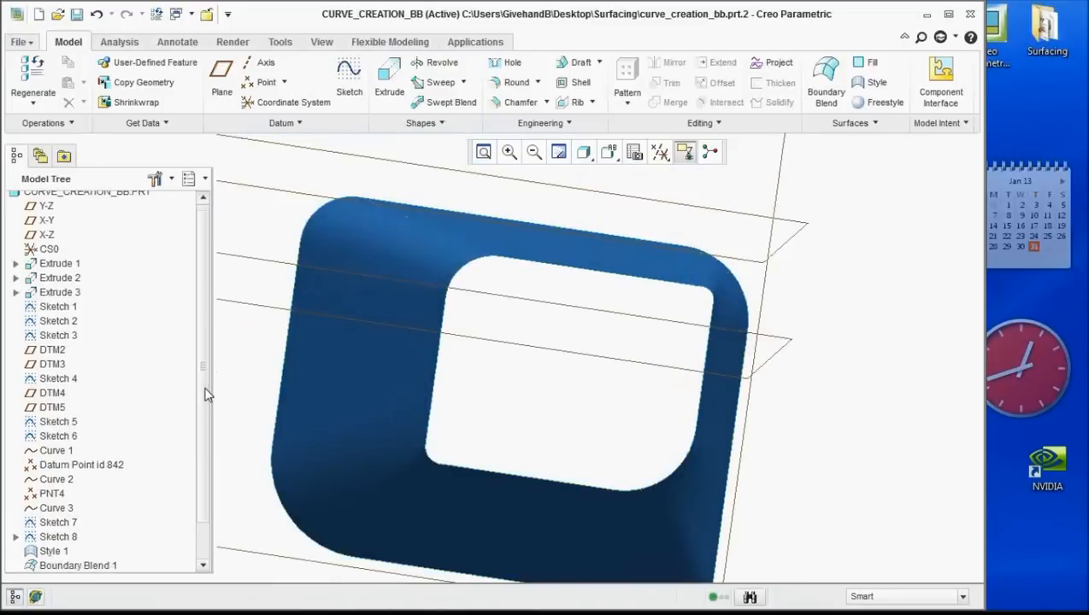
Redefine the boundary blend between the closed profiles and pair control points at both ends of the inner profile's small upper right arc with the outer arc
click(88, 552)
right_click(87, 551)
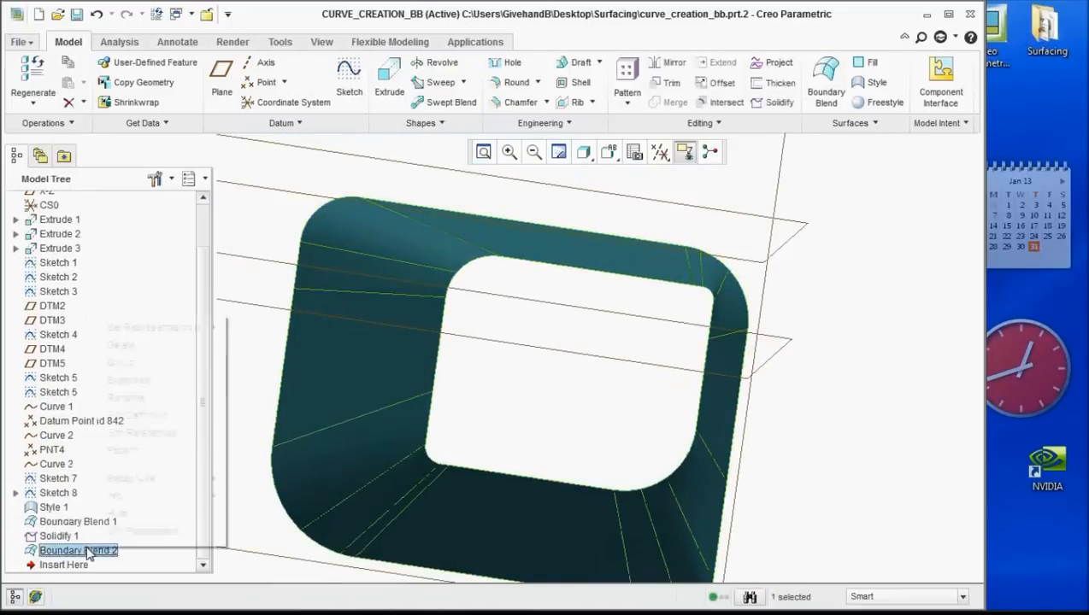
click(140, 416)
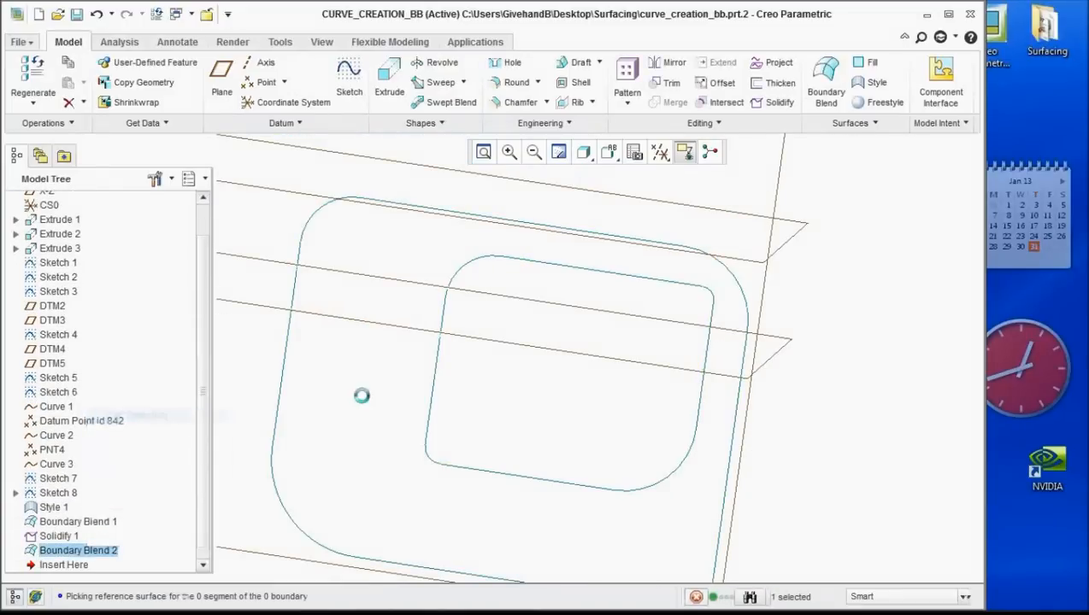
click(198, 126)
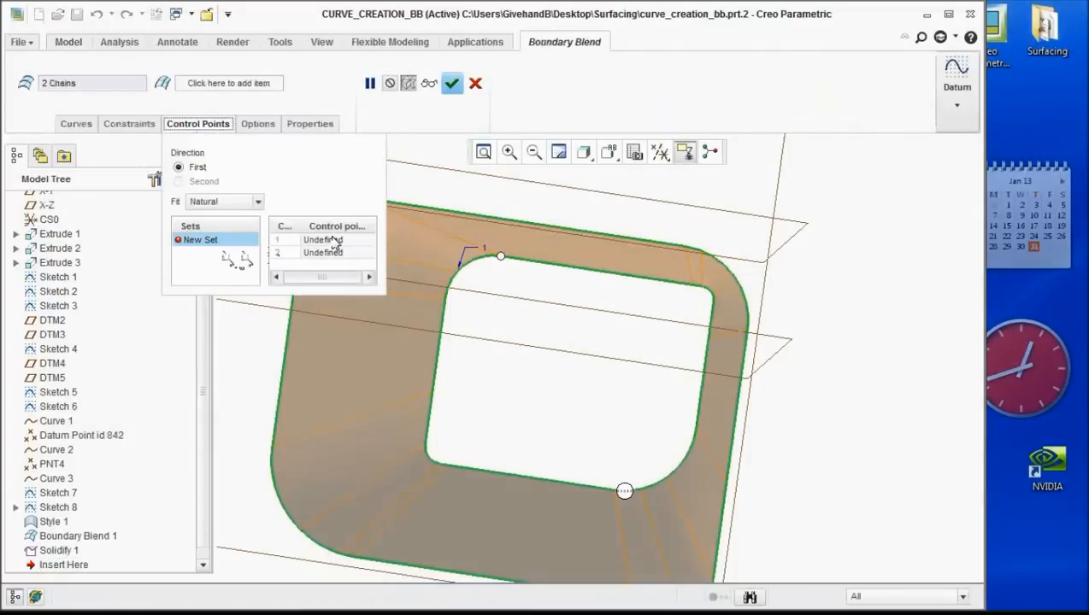
click(335, 243)
middle_drag(624, 336, 688, 295)
middle_drag(598, 356, 688, 272)
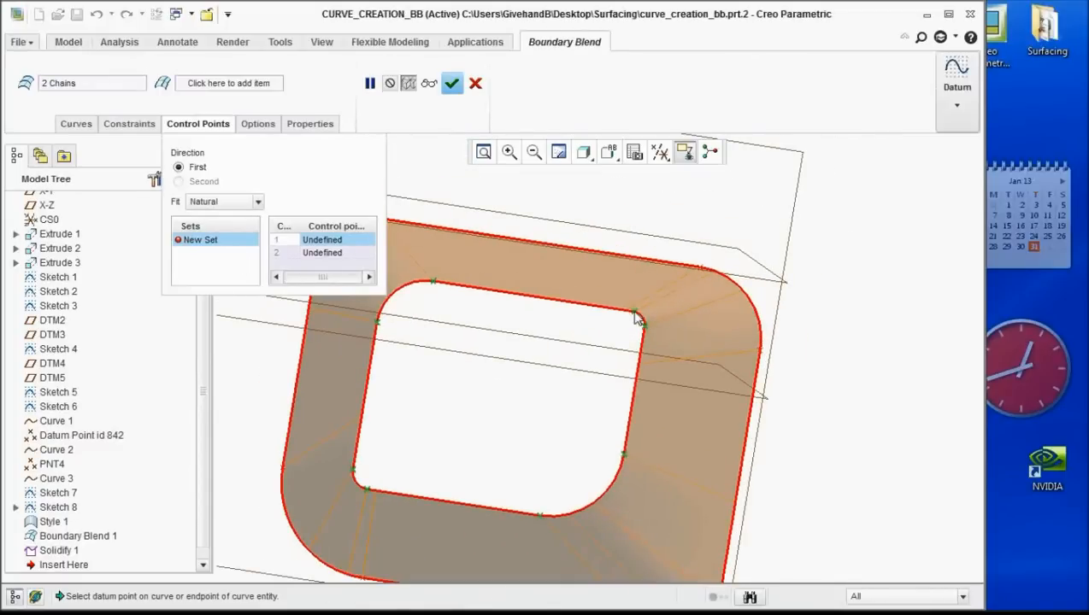
click(636, 318)
click(700, 267)
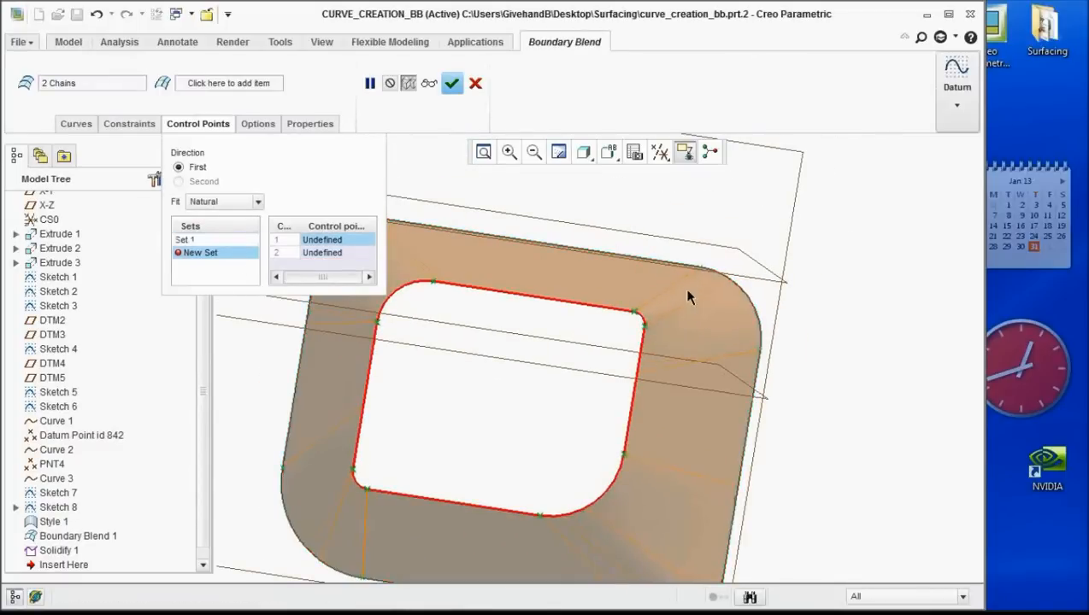
click(642, 323)
click(760, 352)
Pair the inner and outer control points at both ends of the blend's lower right corner arcs
middle_drag(722, 343, 644, 377)
scroll(694, 334, up, 2)
scroll(692, 336, up, 2)
scroll(655, 299, down, 2)
scroll(630, 348, up, 3)
click(628, 344)
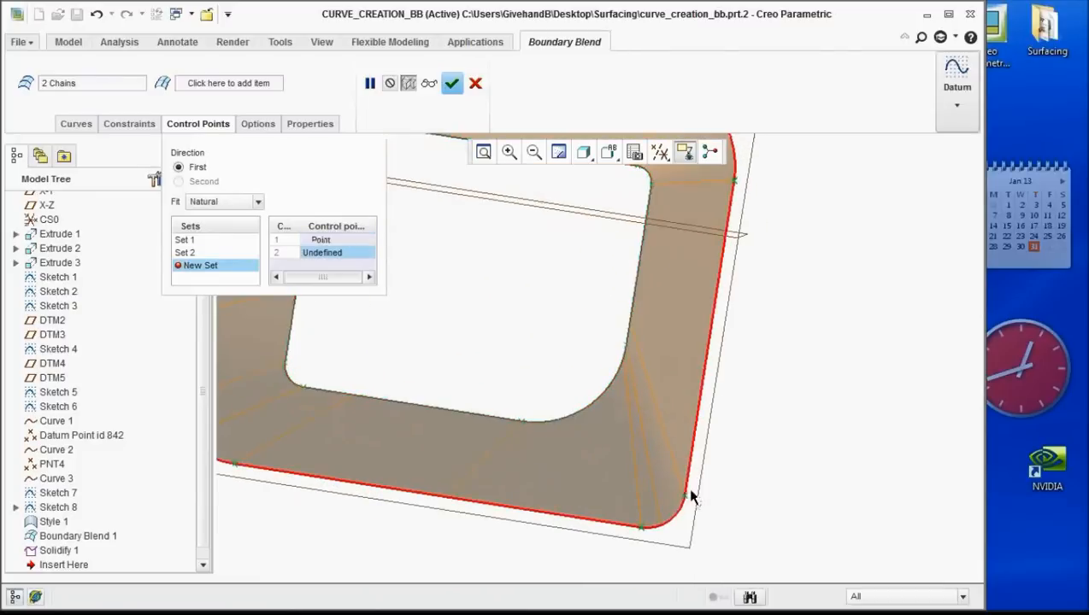
click(686, 498)
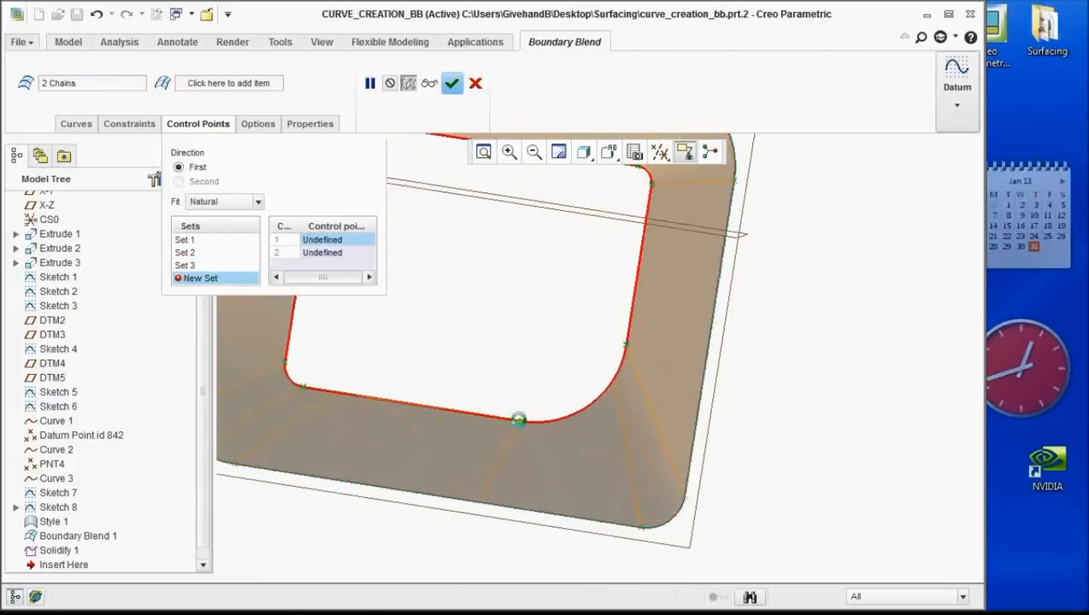
click(520, 420)
click(639, 527)
Pair the inner and outer control points at both ends of the blend's lower left corner arcs
scroll(527, 452, down, 3)
scroll(481, 461, up, 4)
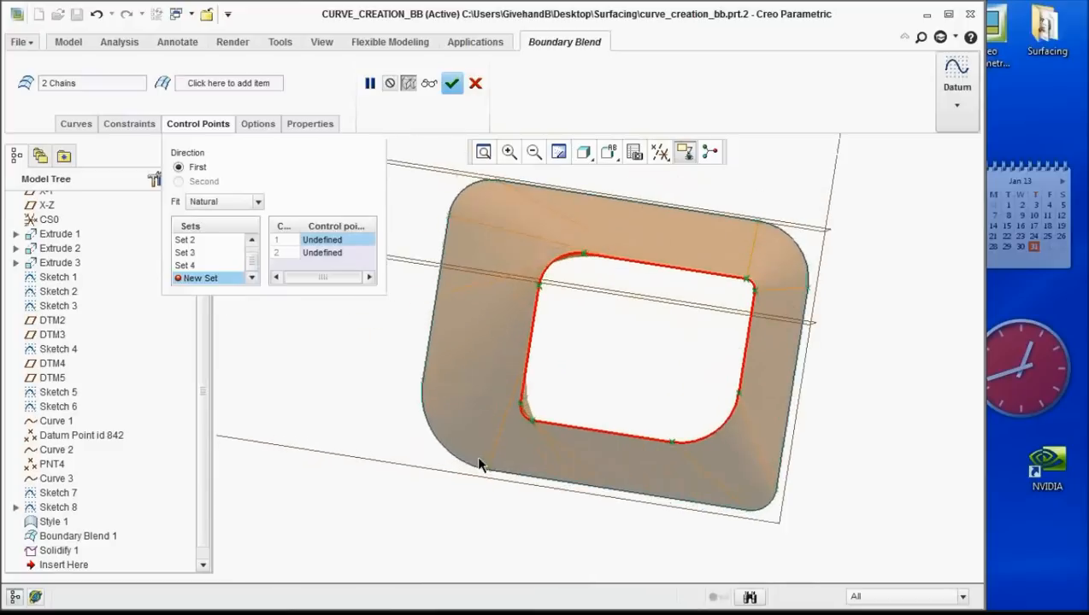
click(545, 413)
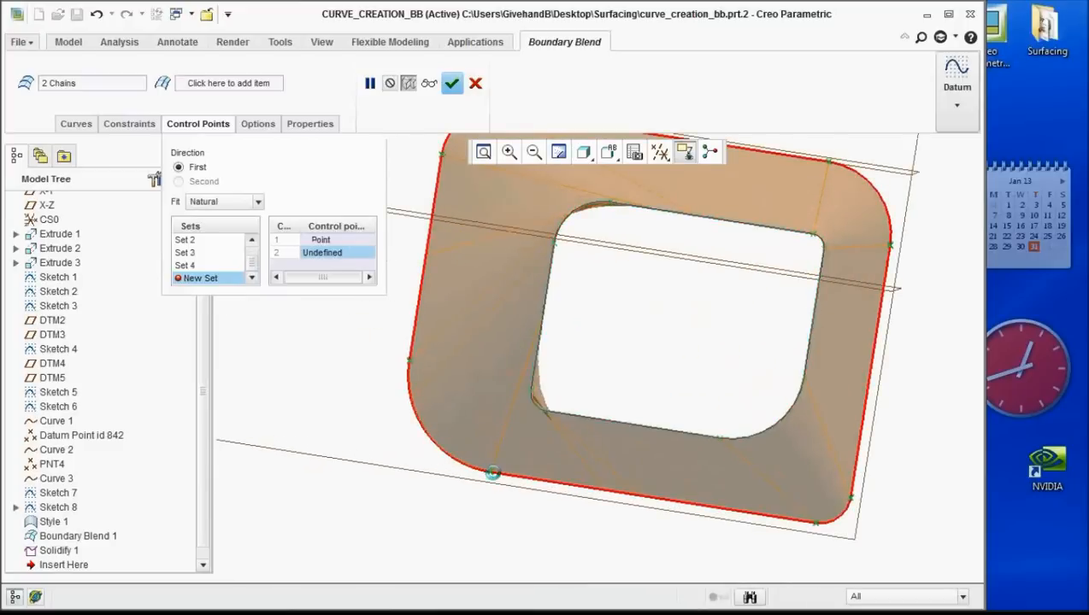
click(493, 473)
click(527, 388)
click(491, 469)
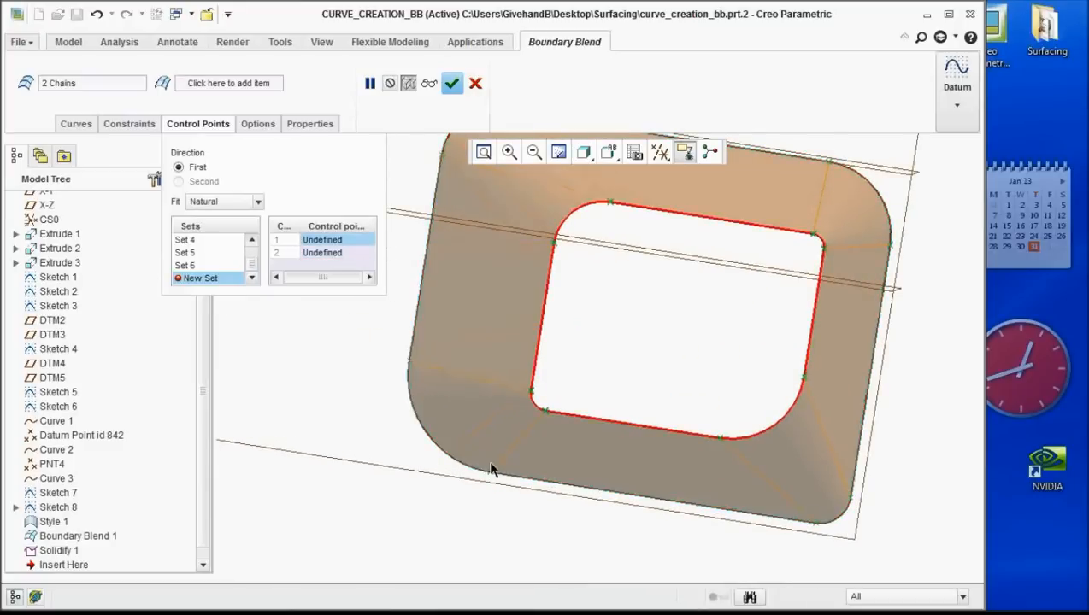
Pair the inner and outer control points at both ends of the upper left corner arcs and complete the redefined blend
scroll(491, 466, up, 3)
scroll(518, 359, down, 2)
click(518, 389)
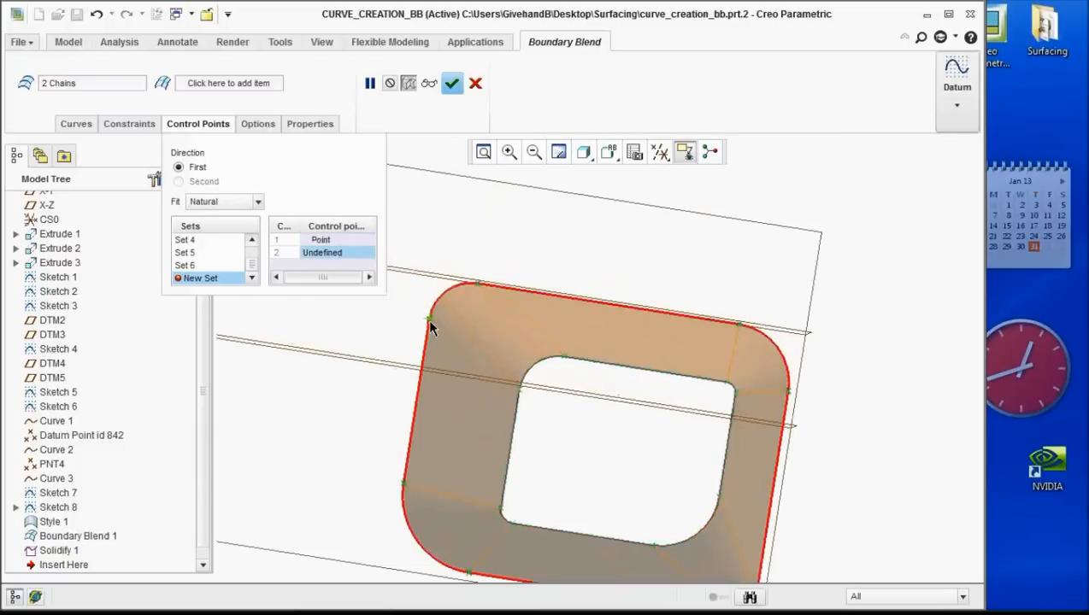
click(428, 320)
click(563, 357)
click(478, 283)
click(451, 83)
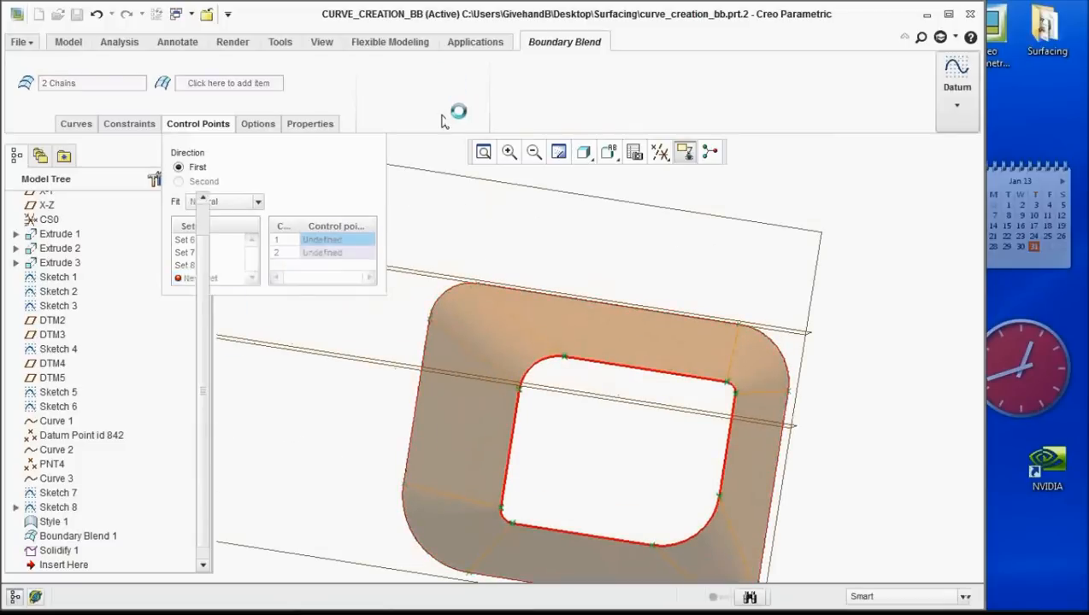
Examine the redefined blend between the closed profiles and review it alongside the part's other surfacing examples
mouse_move(676, 360)
middle_down()
mouse_move(607, 345)
mouse_move(605, 372)
middle_up()
scroll(601, 364, up, 5)
scroll(610, 378, down, 6)
scroll(620, 434, up, 2)
scroll(622, 442, down, 5)
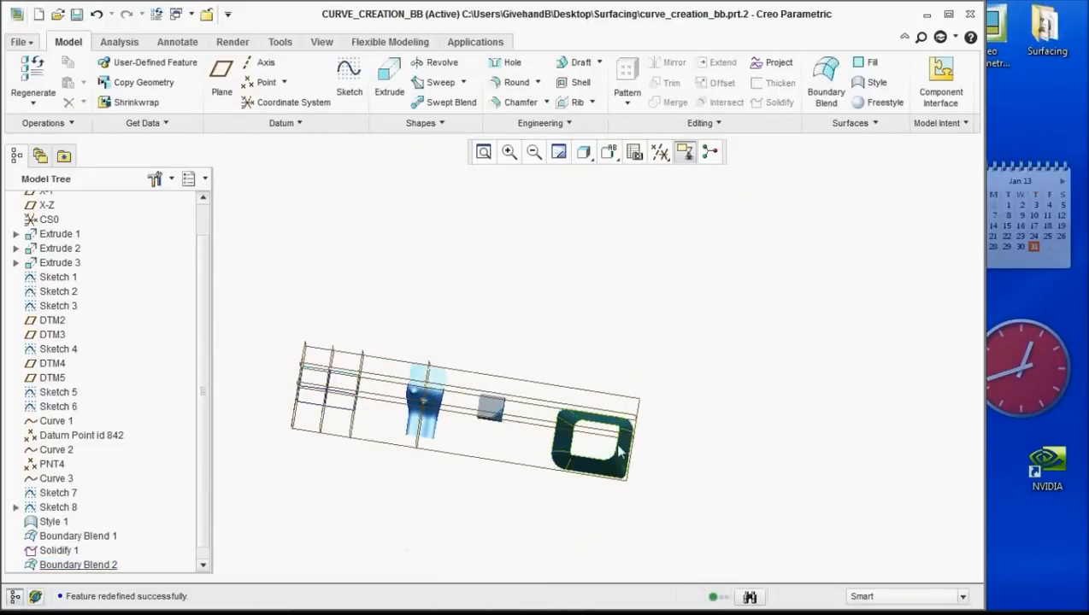
scroll(628, 498, up, 5)
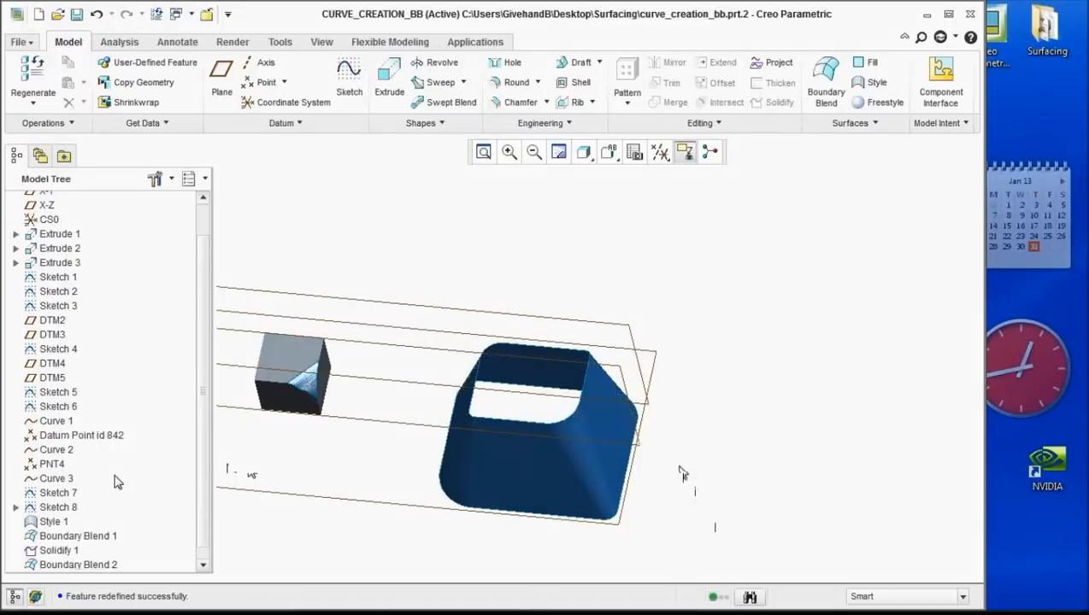
scroll(607, 525, down, 3)
scroll(608, 526, up, 1)
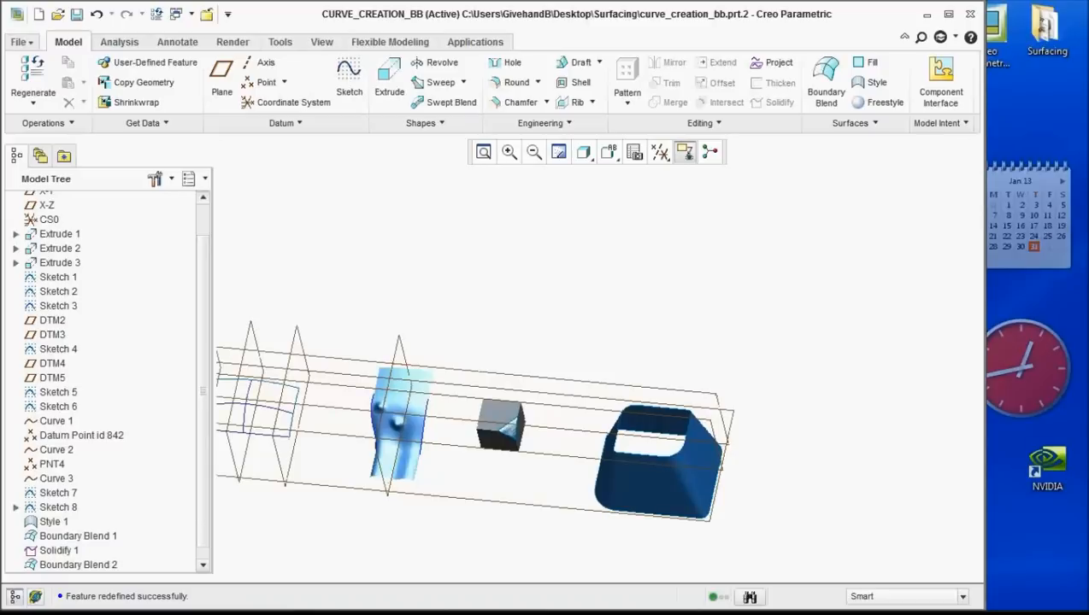
scroll(675, 516, up, 2)
scroll(691, 530, down, 2)
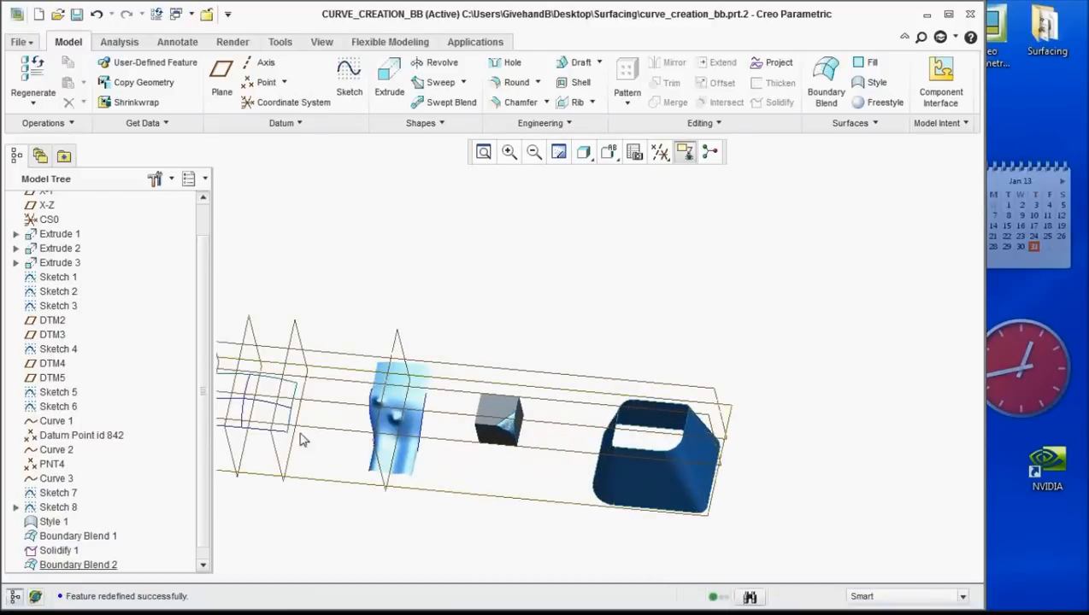
shift+middle_drag(415, 449, 503, 456)
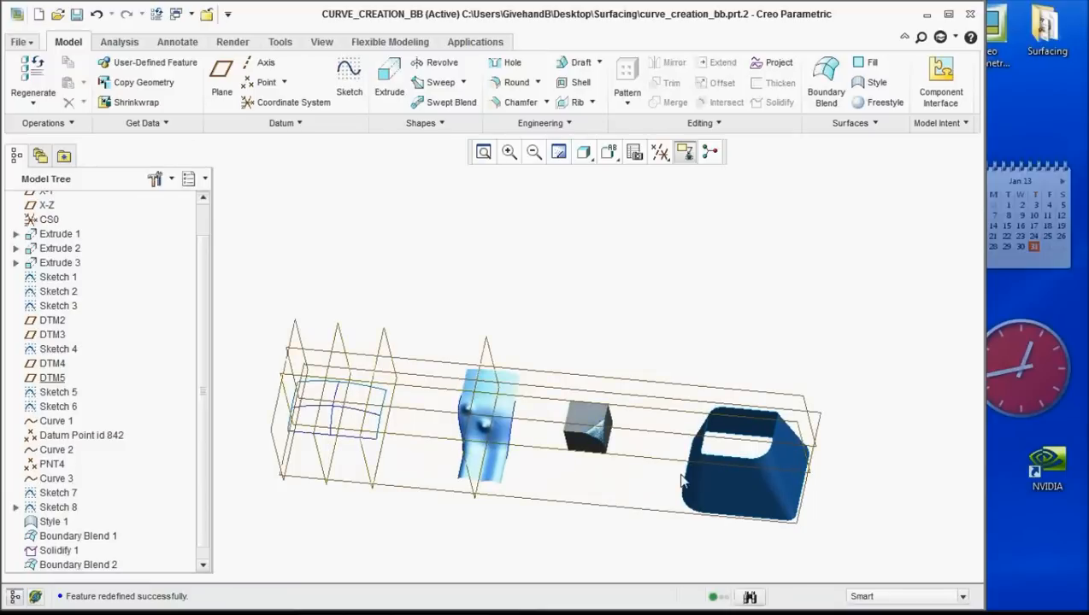
scroll(683, 477, up, 2)
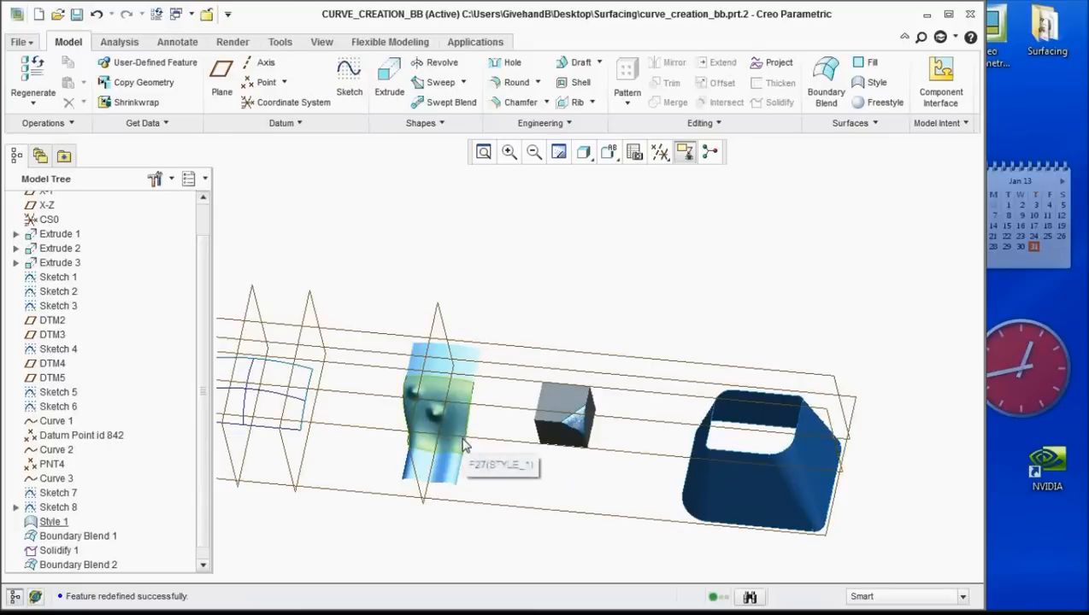
Switch to PowerPoint to check the Surfacing Tips slide for the next topic, and return to Creo Parametric
mouse_move(445, 603)
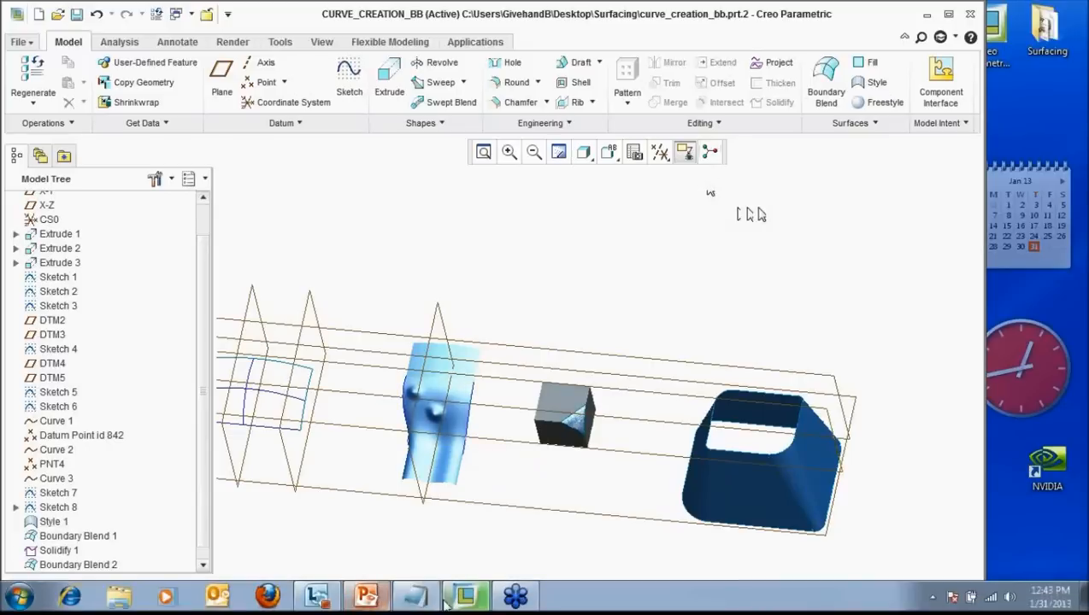
click(364, 598)
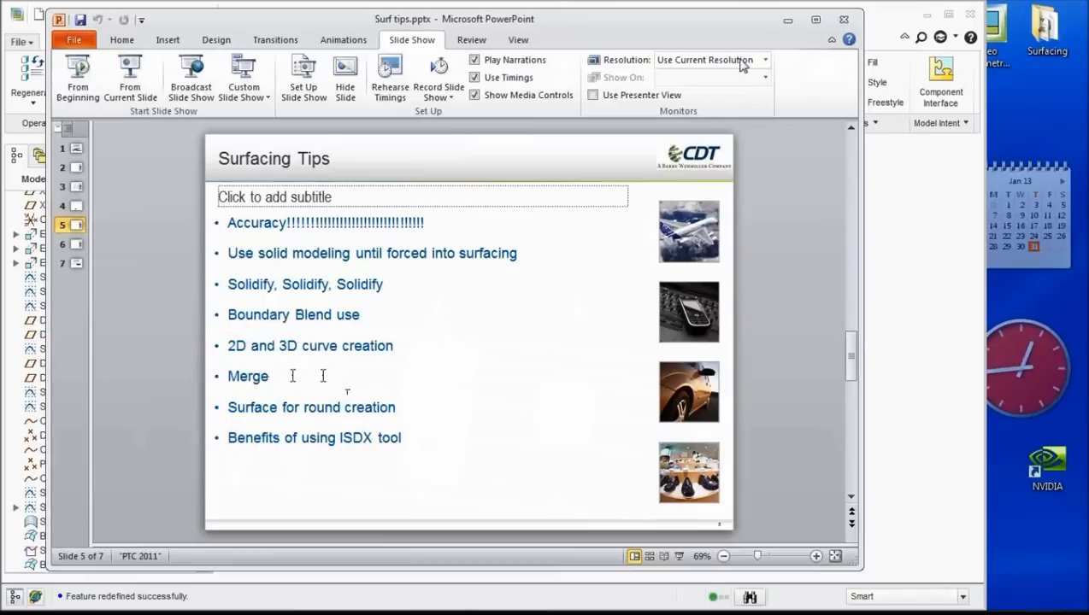
click(788, 20)
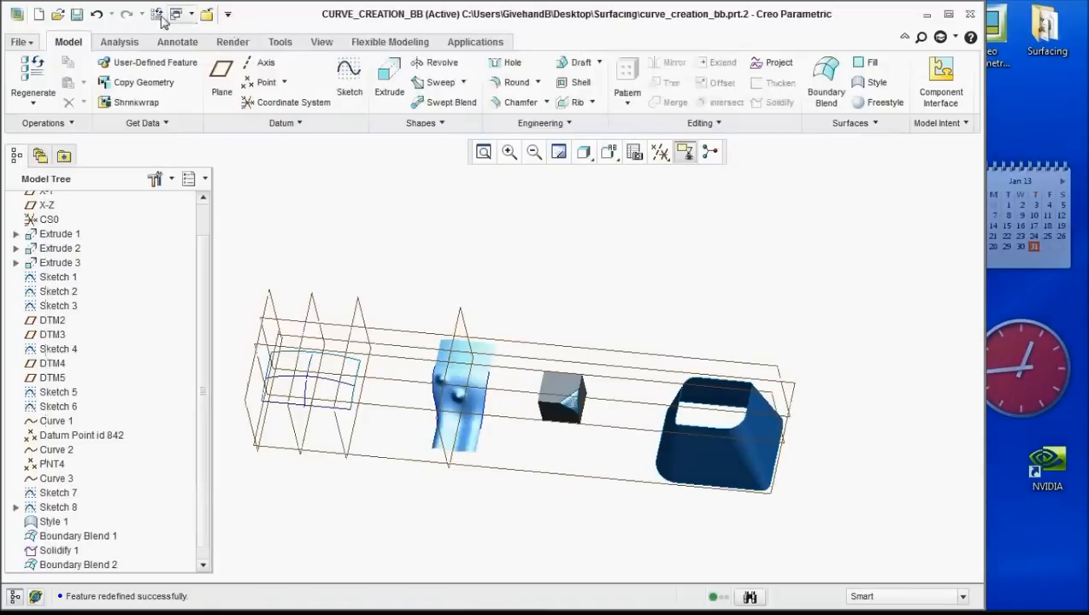
Open the part merge.prt from the Surfacing folder
click(57, 15)
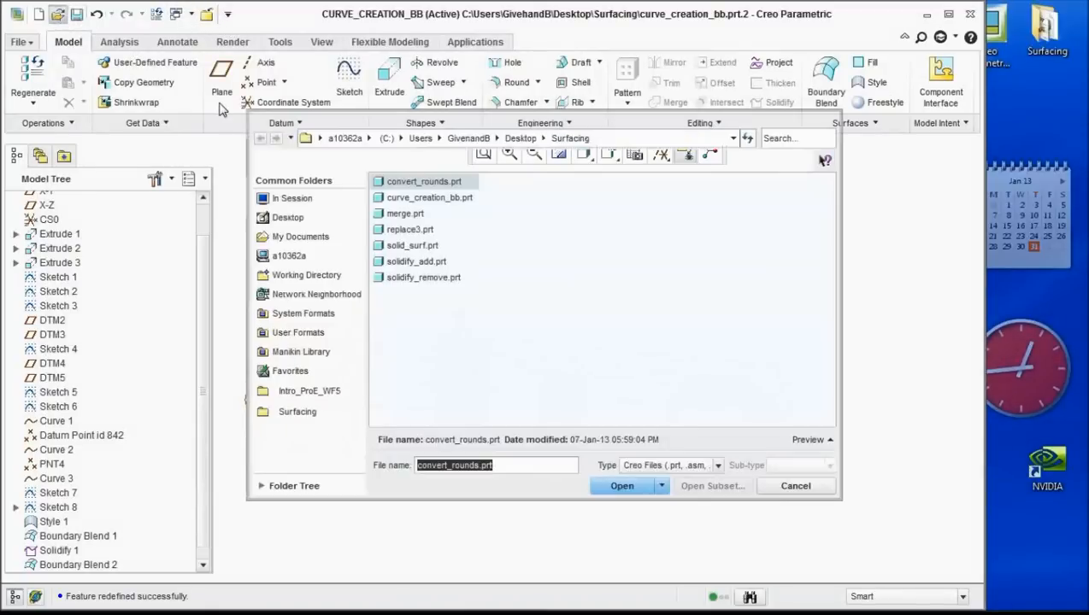
click(414, 214)
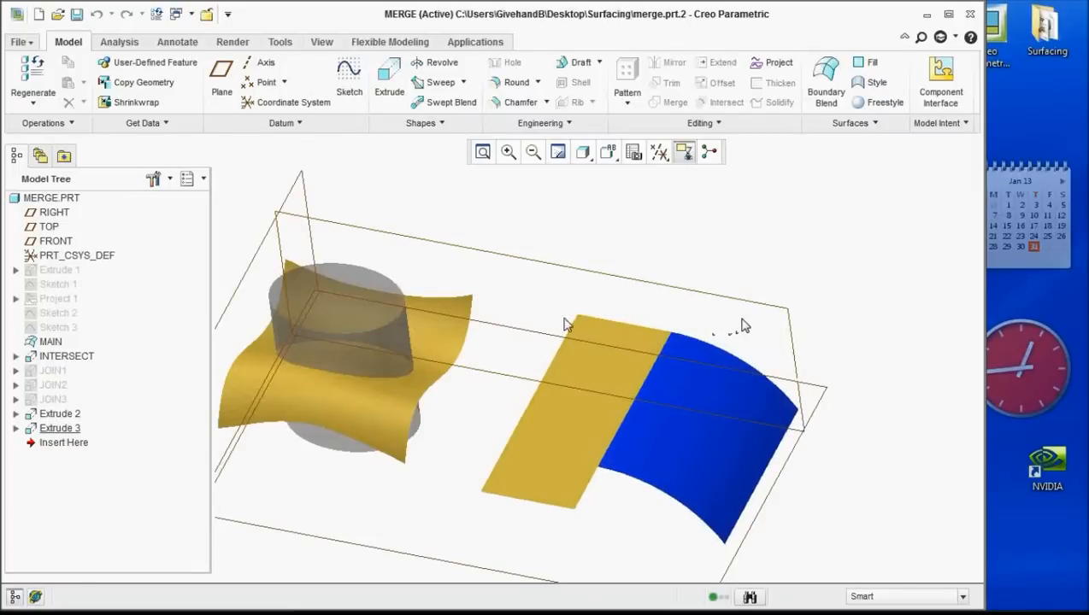
Set the selection filter to Quilts
click(962, 597)
click(919, 567)
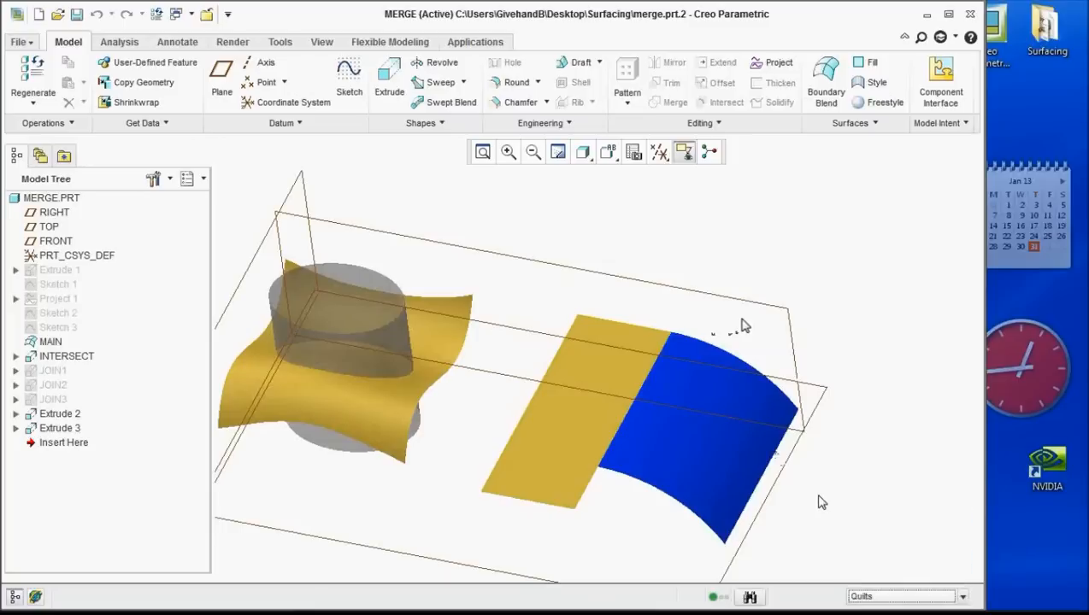
click(731, 402)
ctrl+click(644, 376)
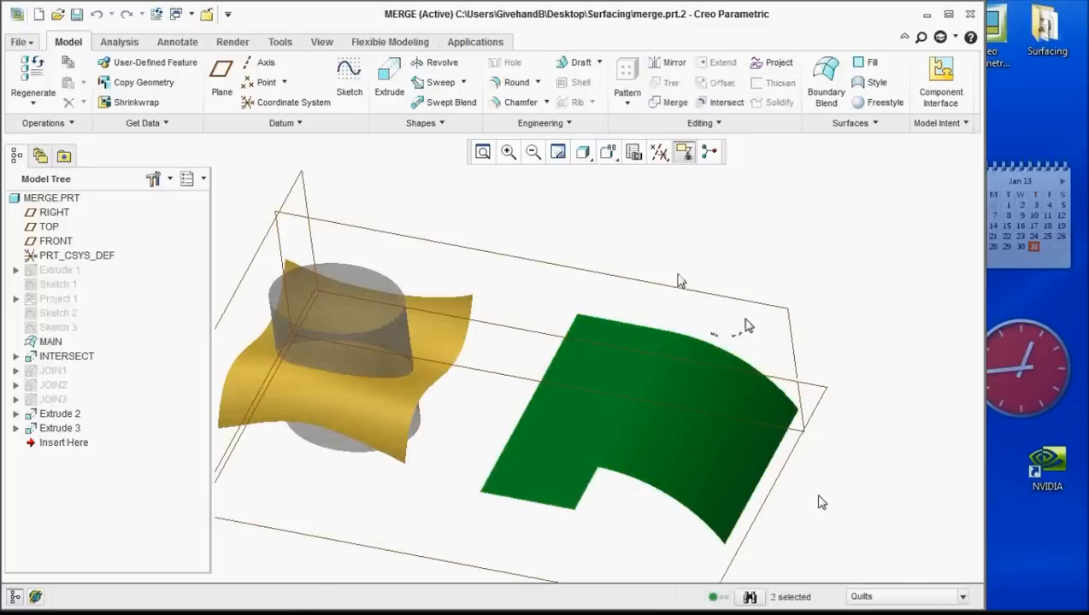
click(675, 101)
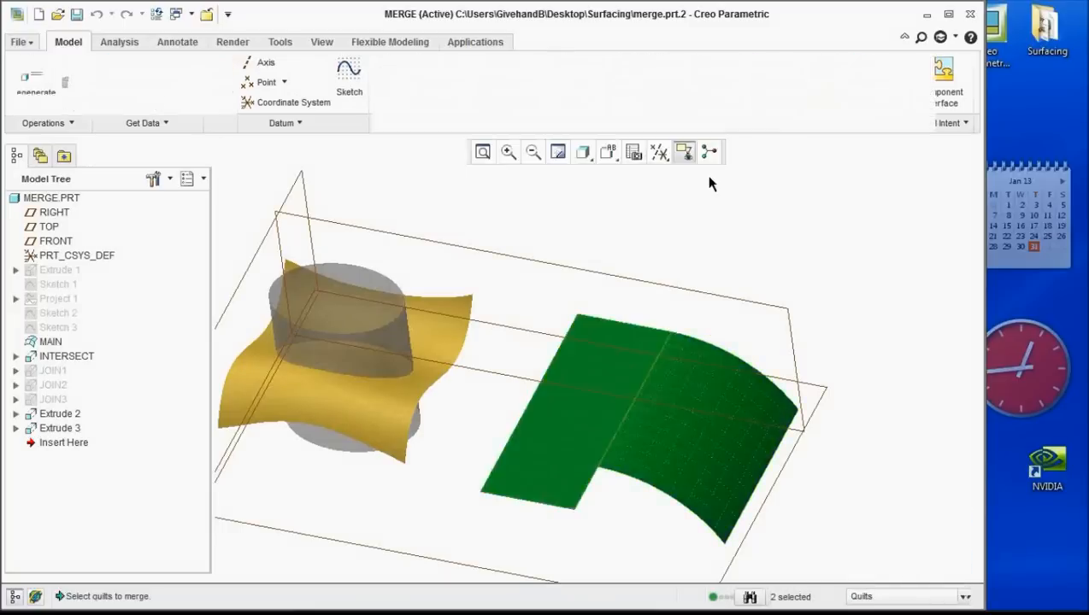
click(146, 130)
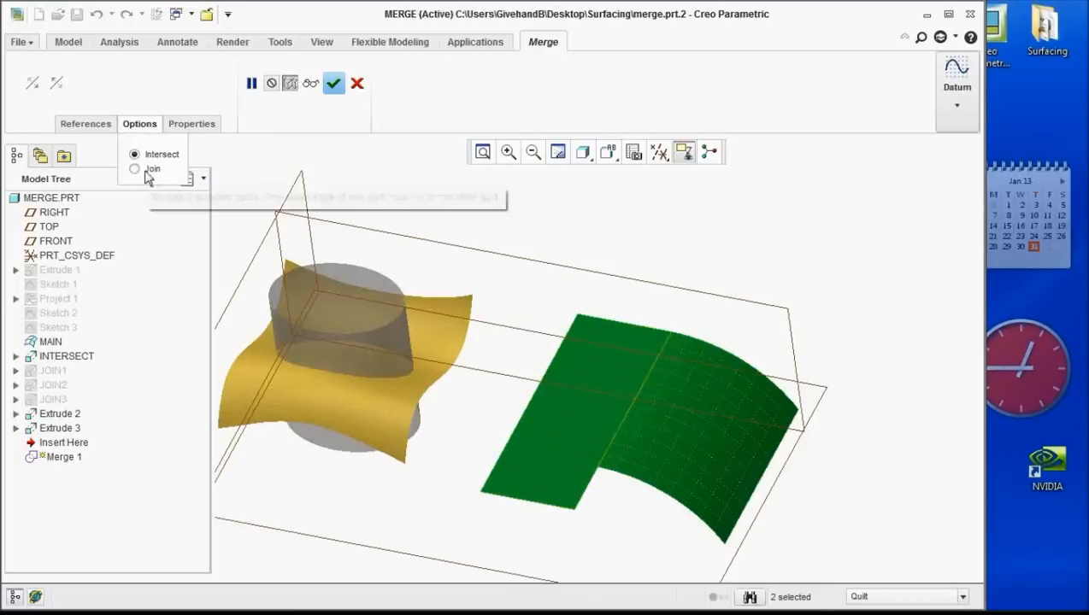
click(358, 84)
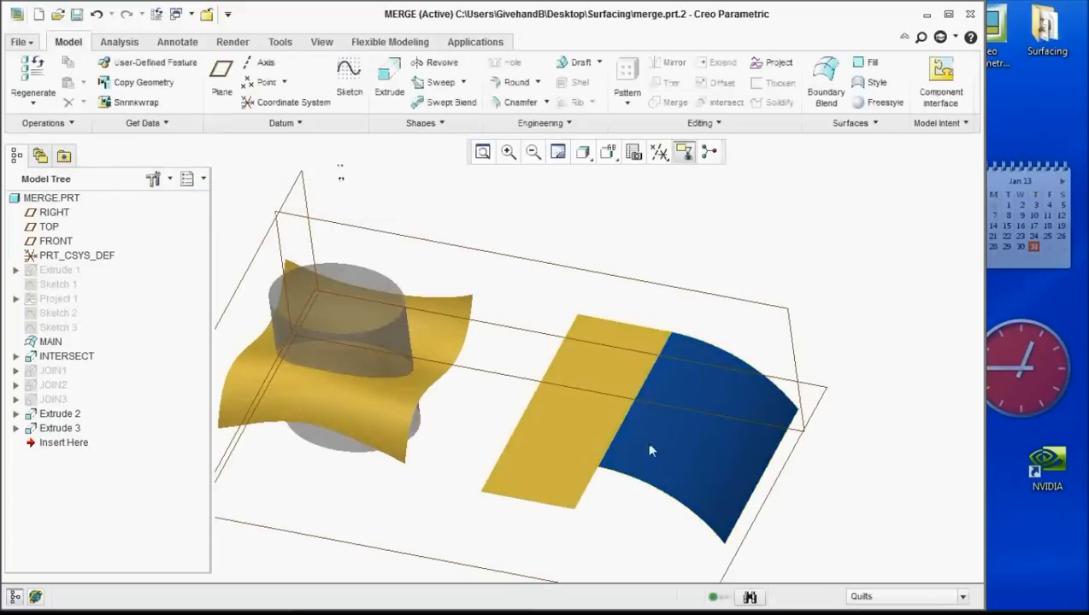
Merge the flat quilt and the adjoining curved blue quilt using the Join option
scroll(623, 488, down, 3)
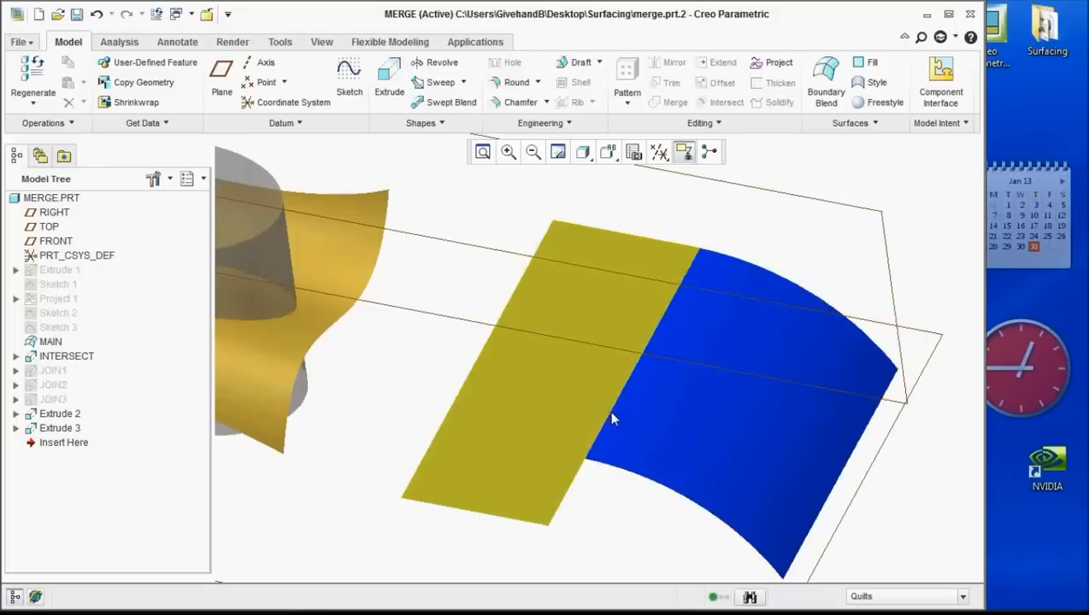
scroll(441, 376, up, 3)
scroll(441, 376, down, 4)
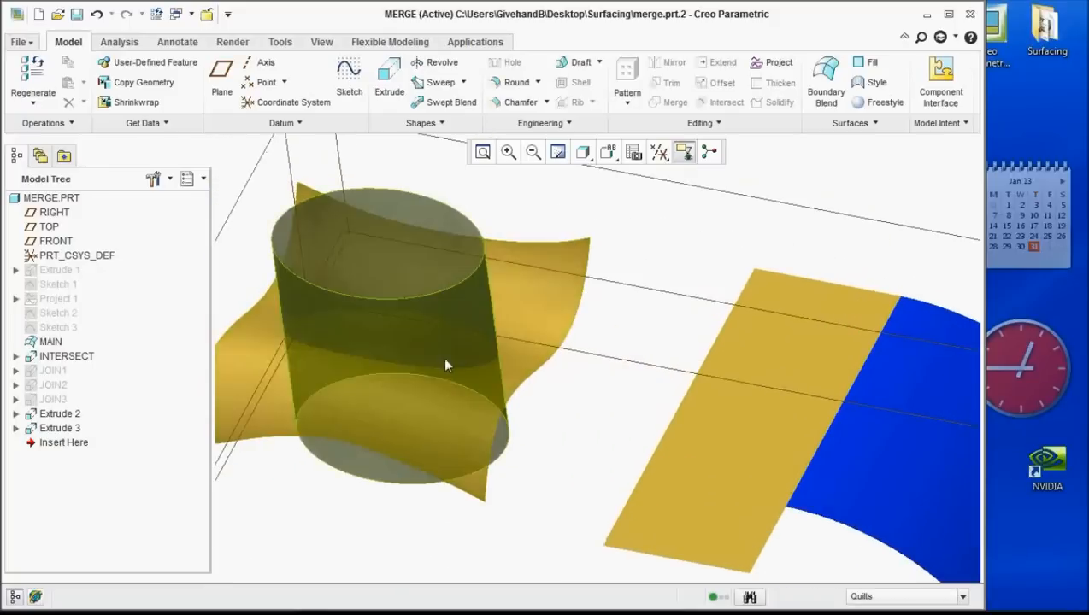
scroll(700, 420, up, 3)
scroll(588, 449, down, 3)
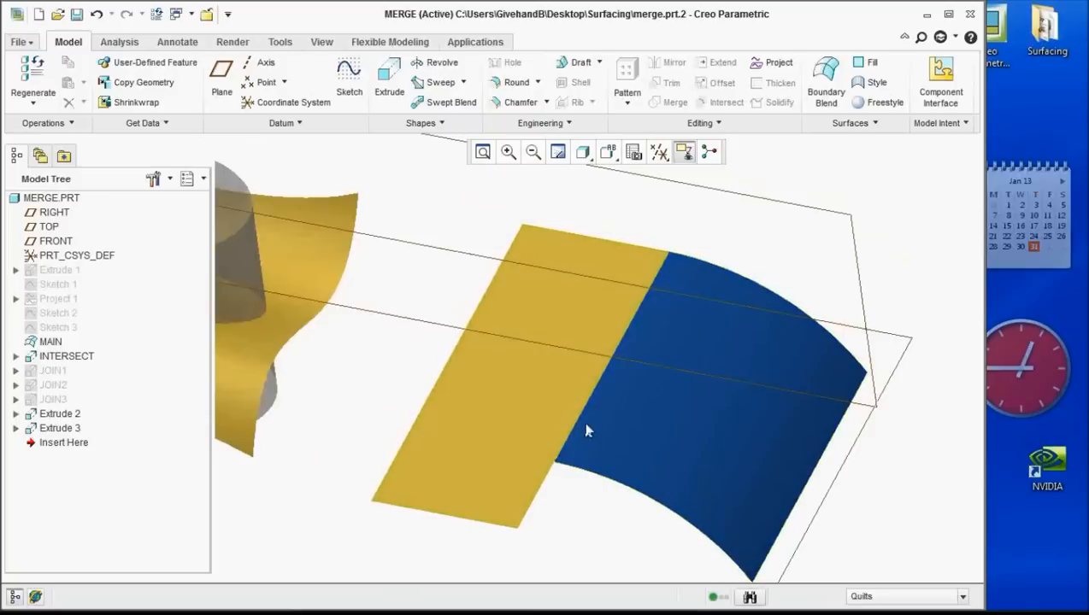
click(625, 413)
ctrl+click(561, 381)
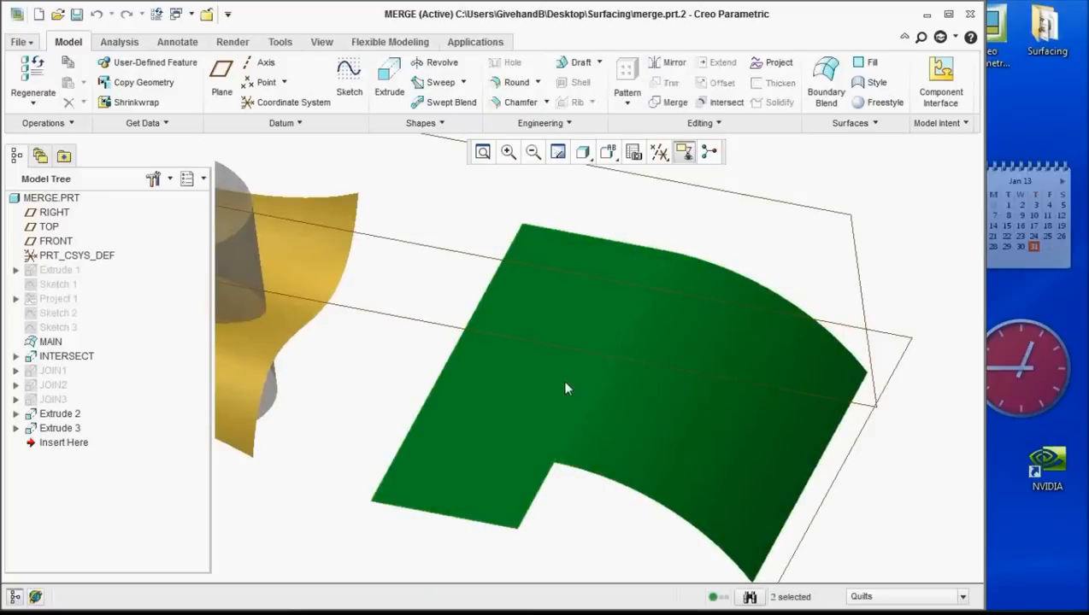
click(675, 103)
click(147, 124)
click(145, 170)
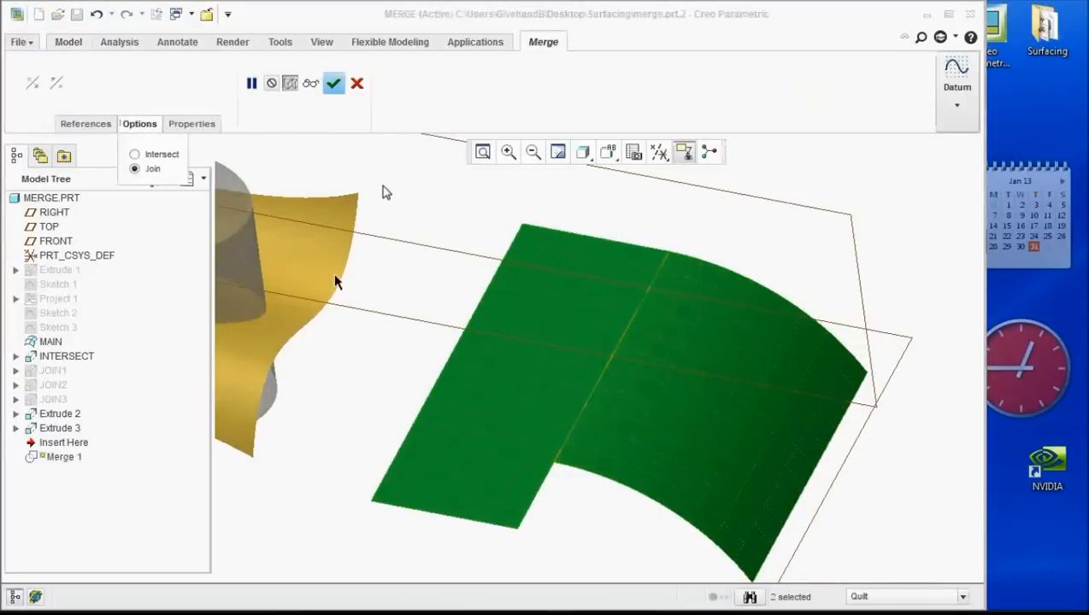
click(343, 96)
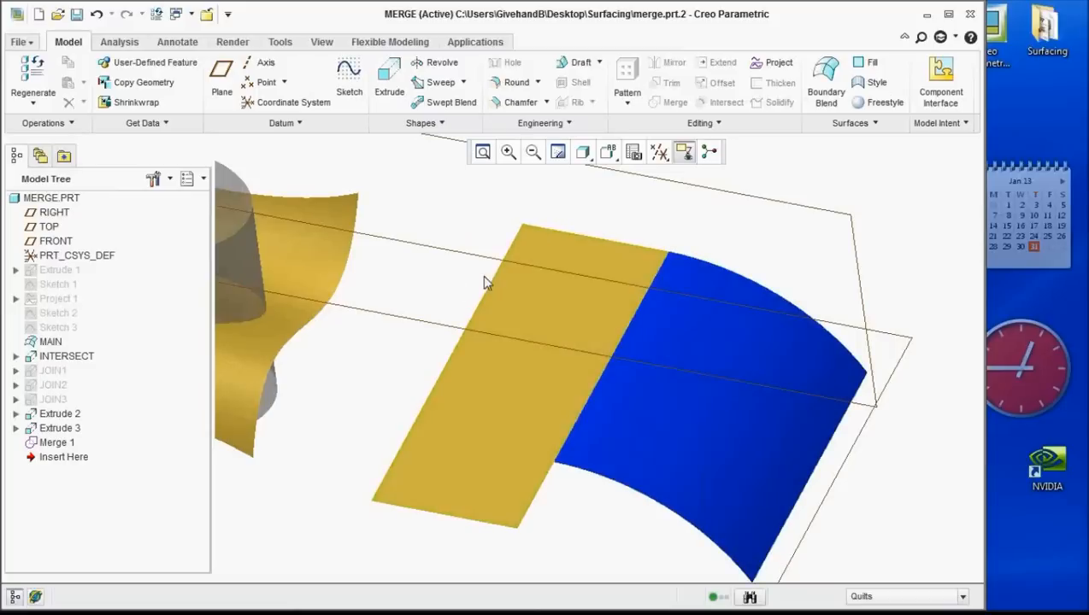
Start a merge of the wavy quilt with the cylindrical quilt and show its options, keeping Intersect
click(483, 151)
scroll(427, 294, up, 2)
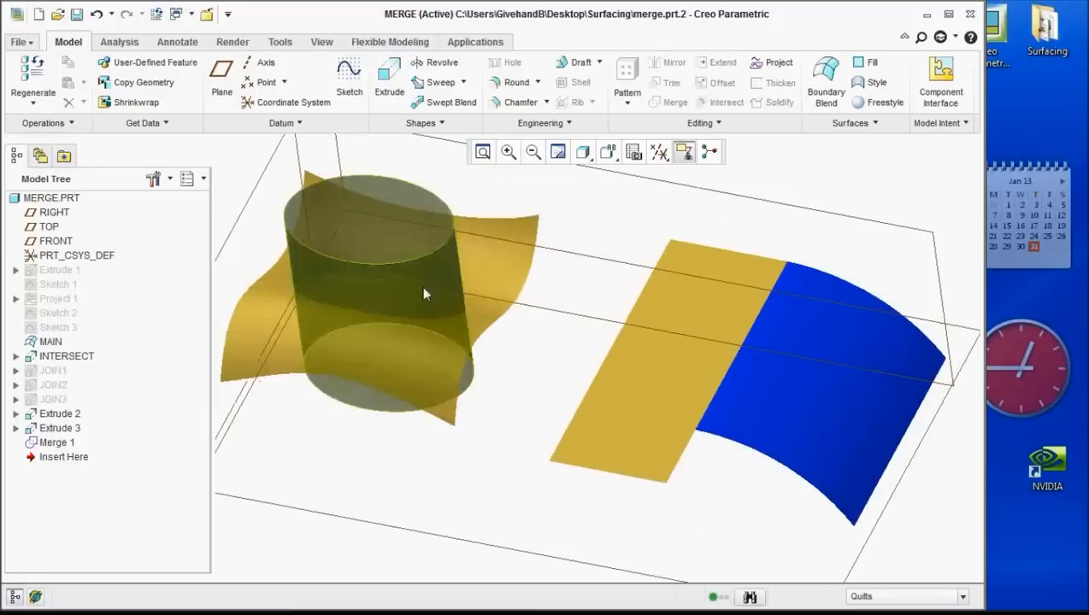
click(423, 339)
ctrl+click(418, 190)
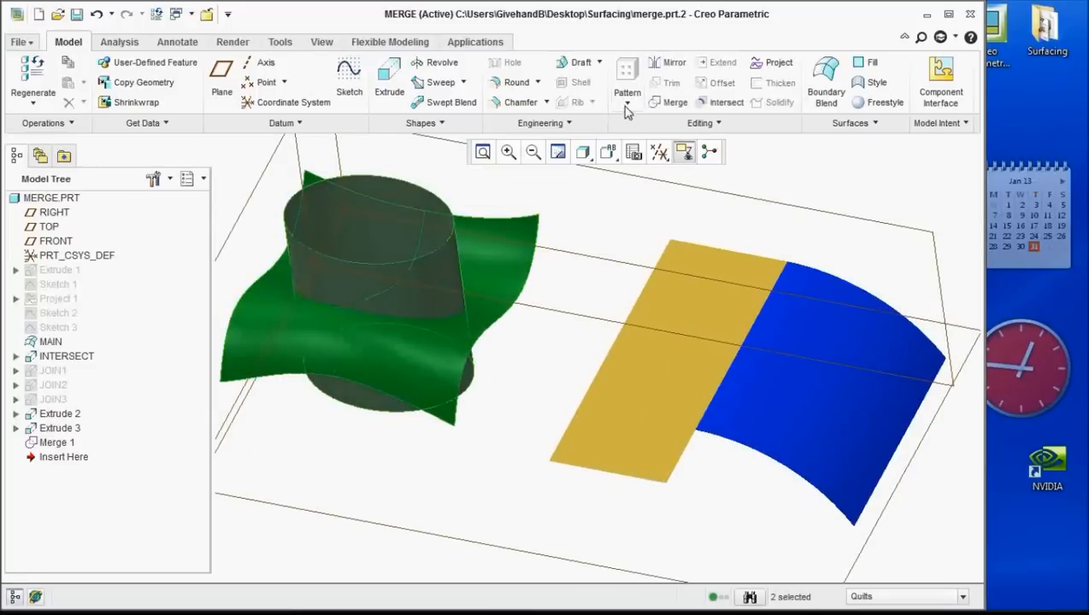
click(671, 102)
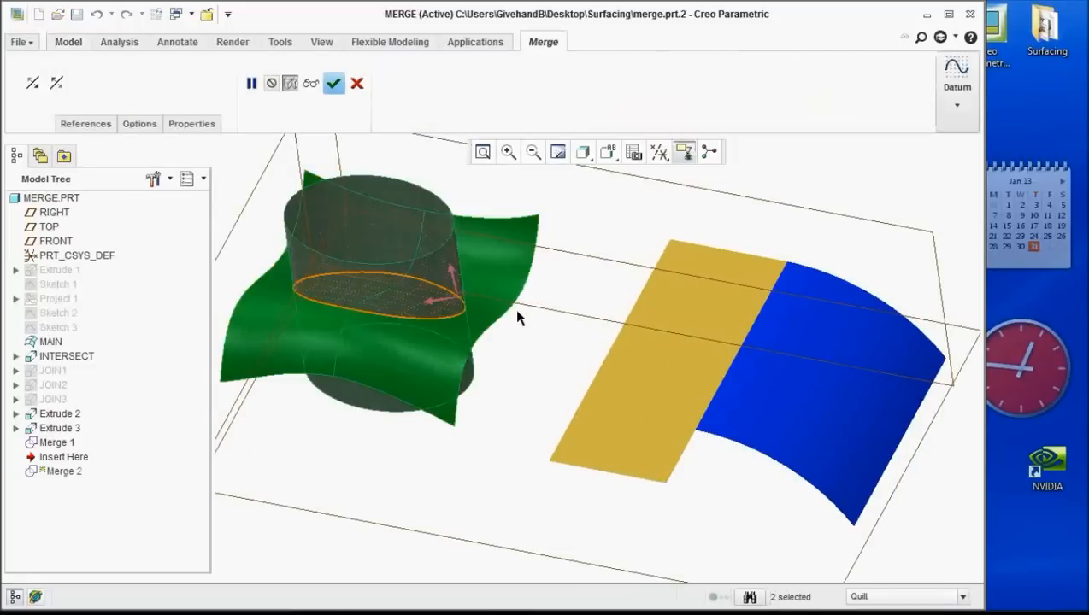
click(152, 124)
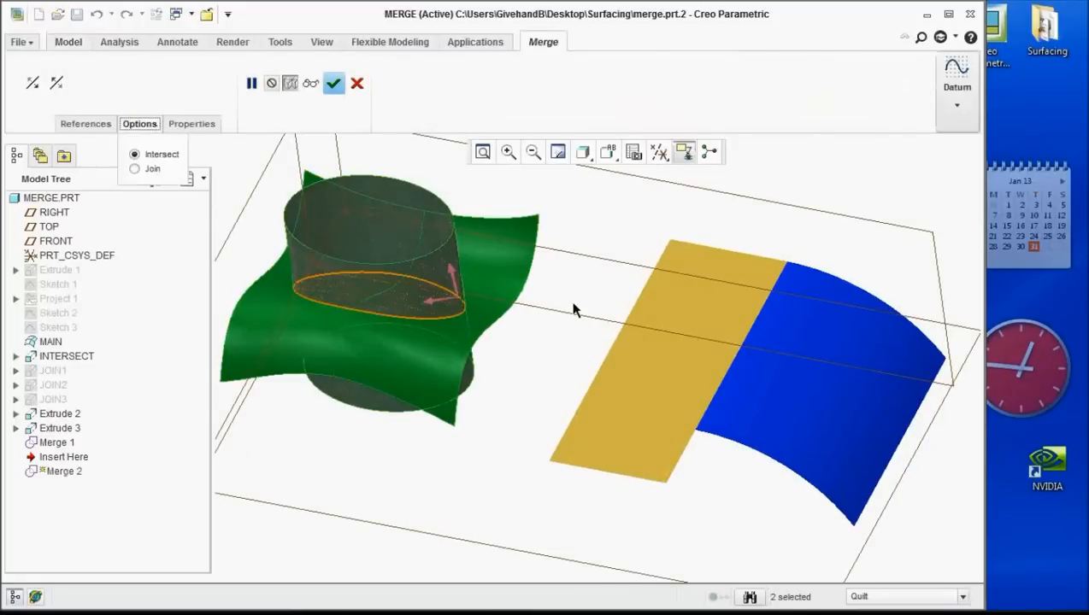
Examine the intersection curve and the side arrows of the merge preview from several angles
scroll(573, 309, down, 3)
scroll(472, 310, up, 2)
scroll(471, 303, down, 4)
scroll(598, 331, up, 3)
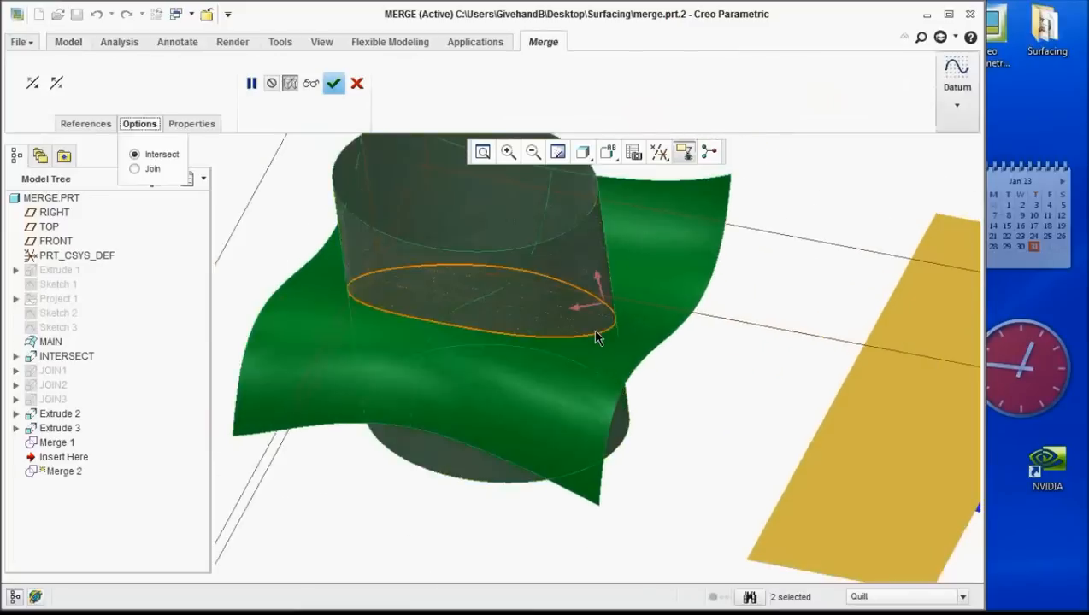
scroll(605, 320, down, 2)
scroll(603, 335, up, 2)
middle_drag(602, 351, 598, 310)
scroll(599, 307, down, 3)
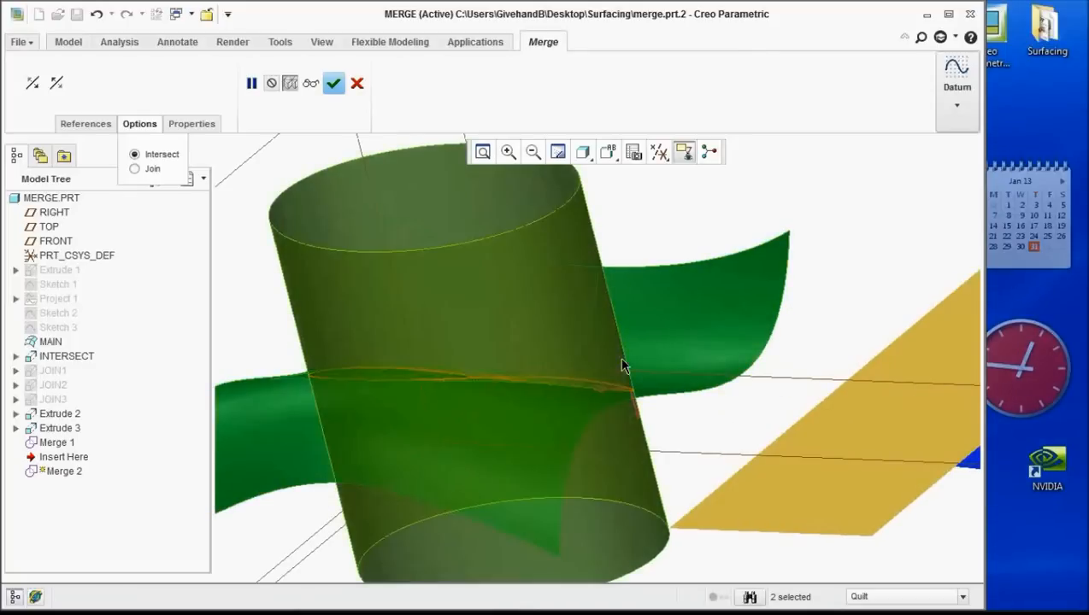
scroll(594, 380, up, 1)
scroll(581, 367, up, 3)
Complete the intersecting merge, review the trimmed quilt beside the joined surfaces, and clear the selection
middle_click(562, 434)
middle_drag(557, 432, 502, 441)
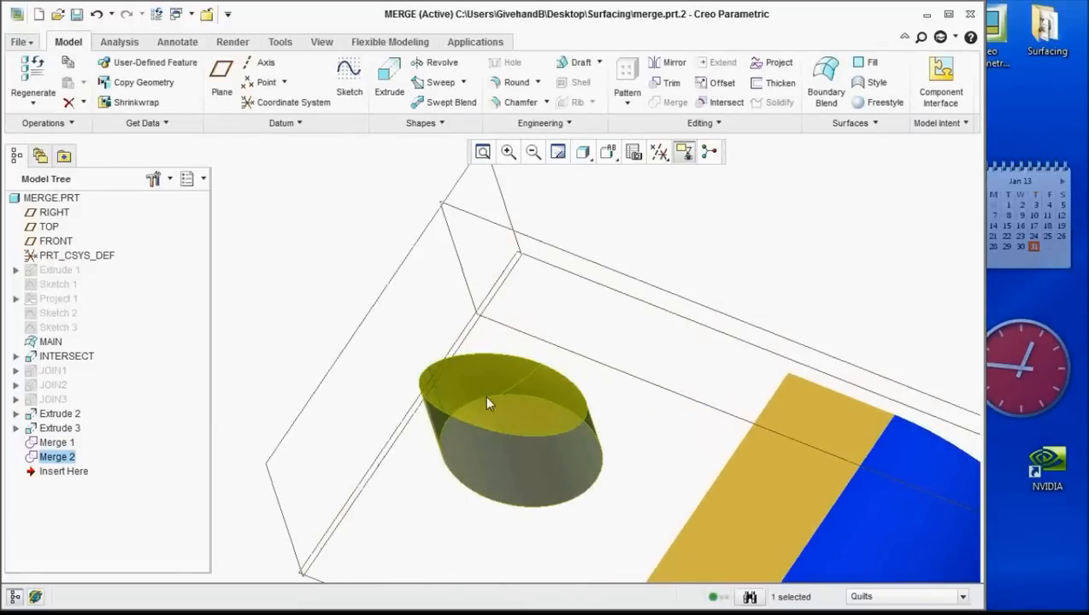
scroll(591, 355, up, 6)
scroll(657, 436, down, 3)
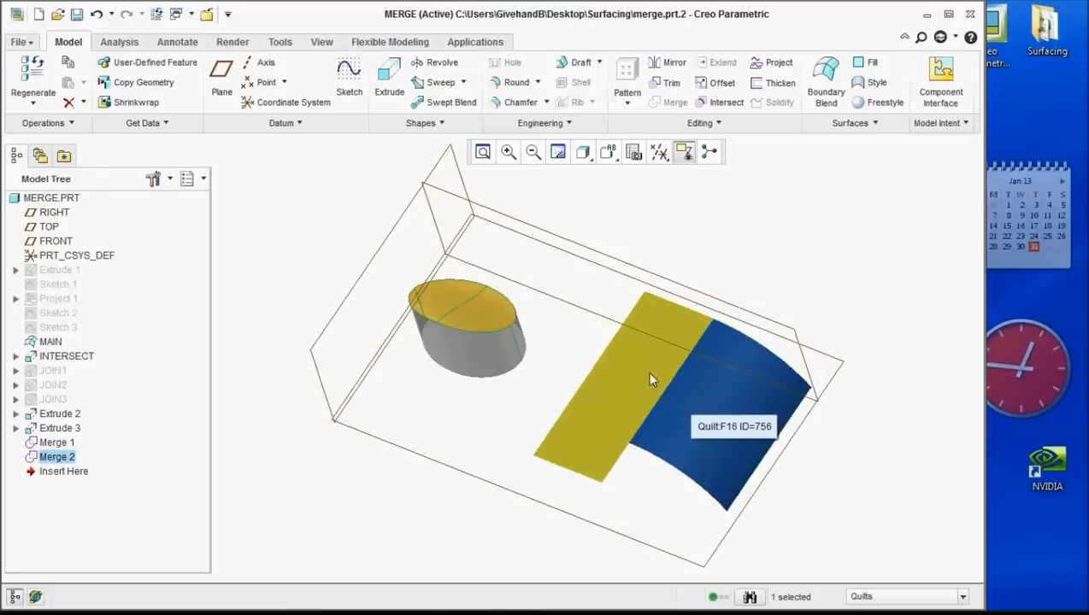
click(624, 219)
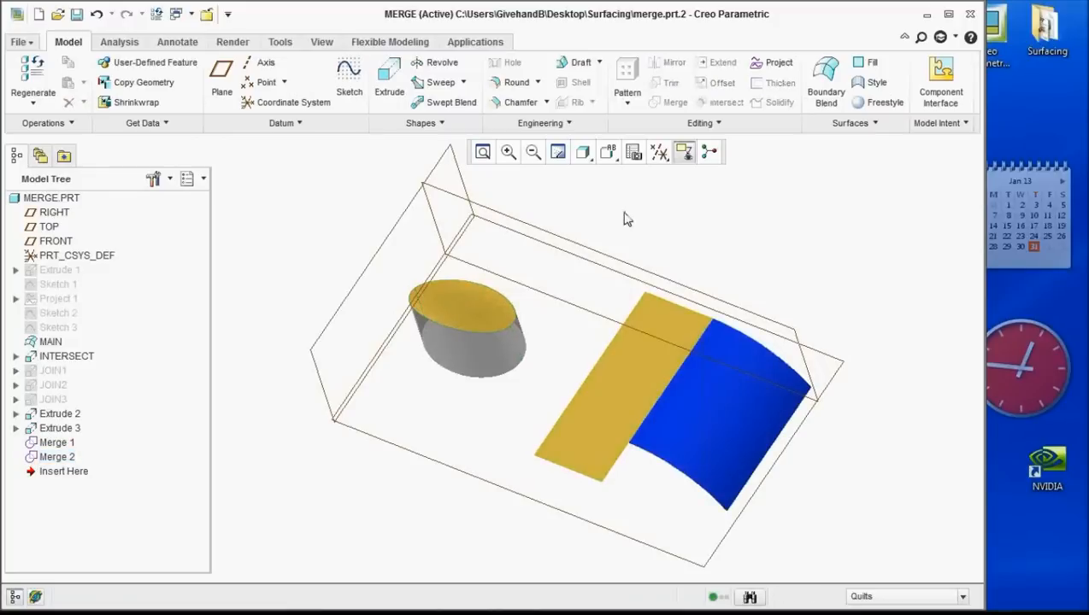
Close both open parts and erase all objects not displayed from the session
click(191, 16)
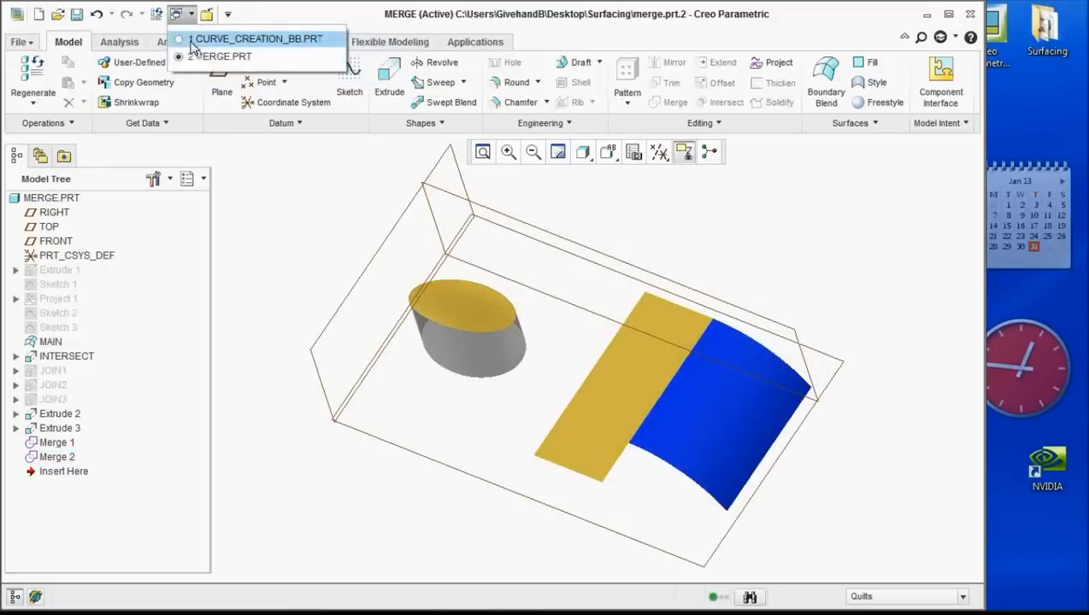
click(204, 17)
click(205, 15)
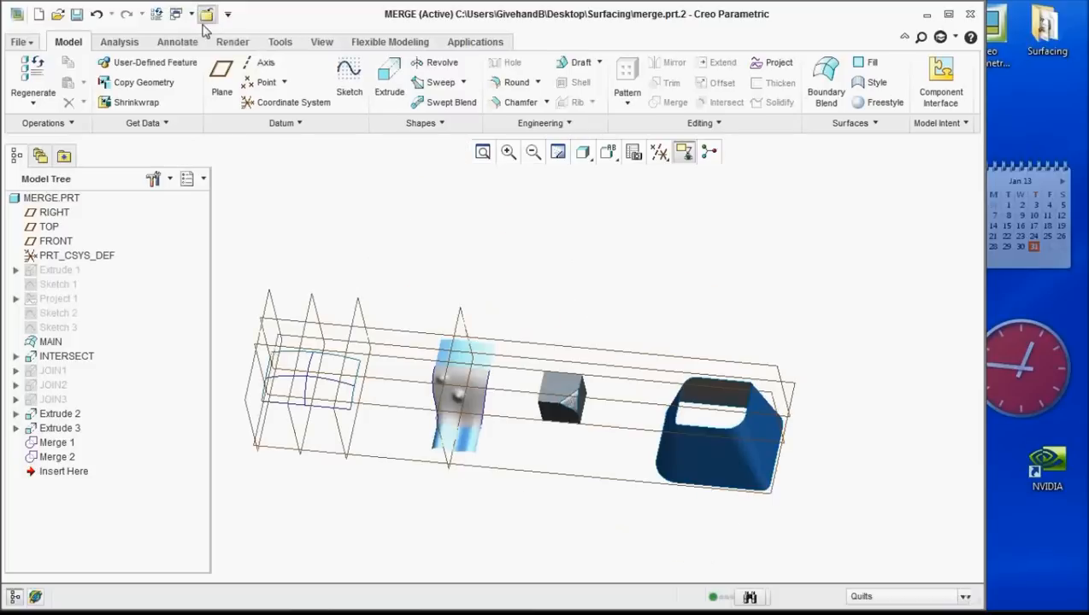
click(207, 14)
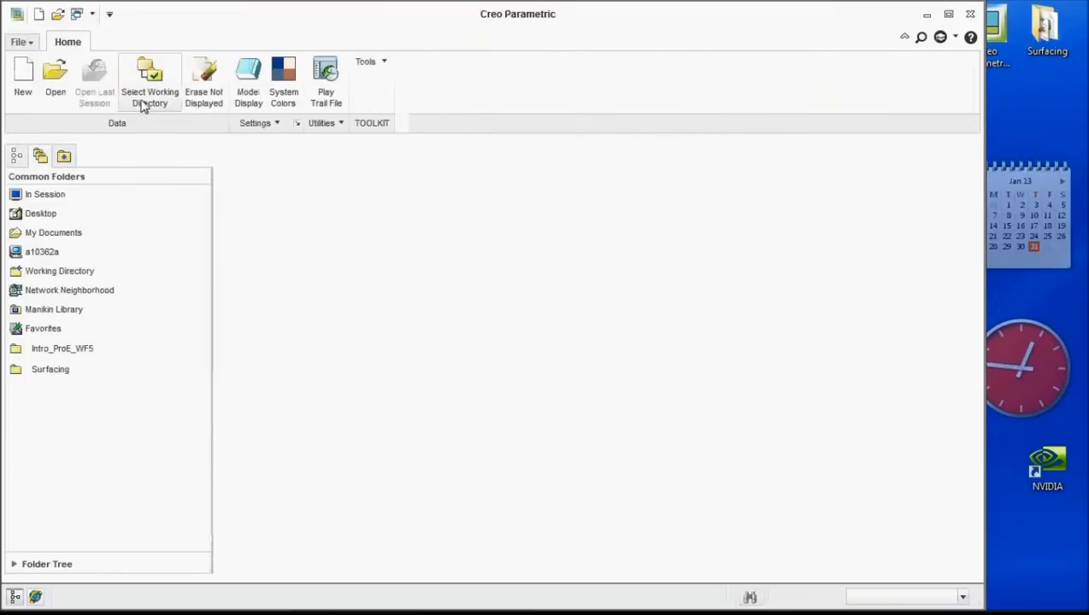
click(202, 100)
click(496, 414)
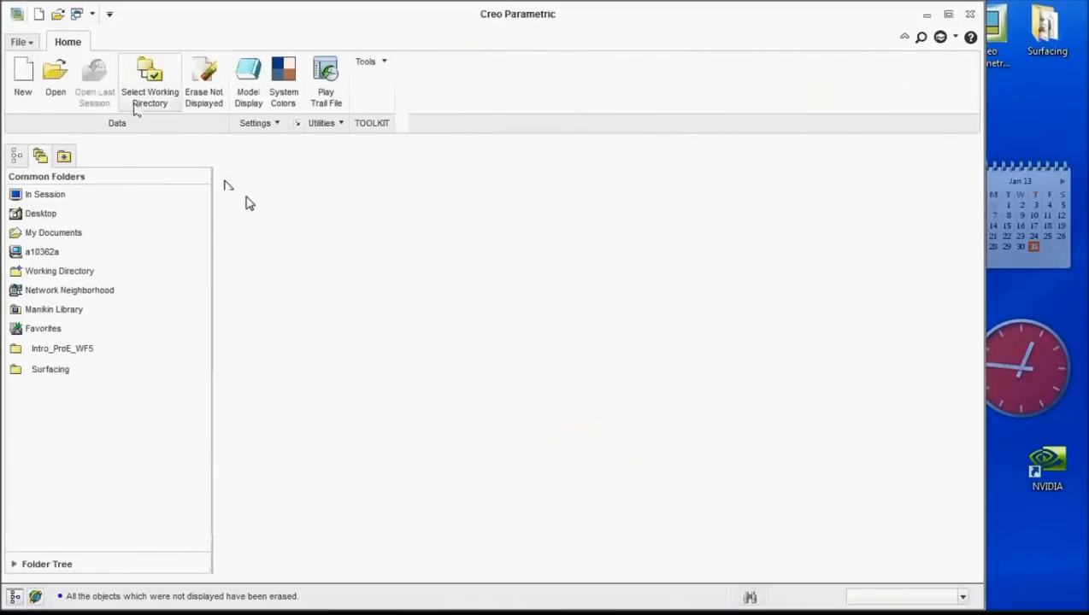
Open the part convert_rounds.prt from the Surfacing folder and examine its Round 1 feature
click(56, 81)
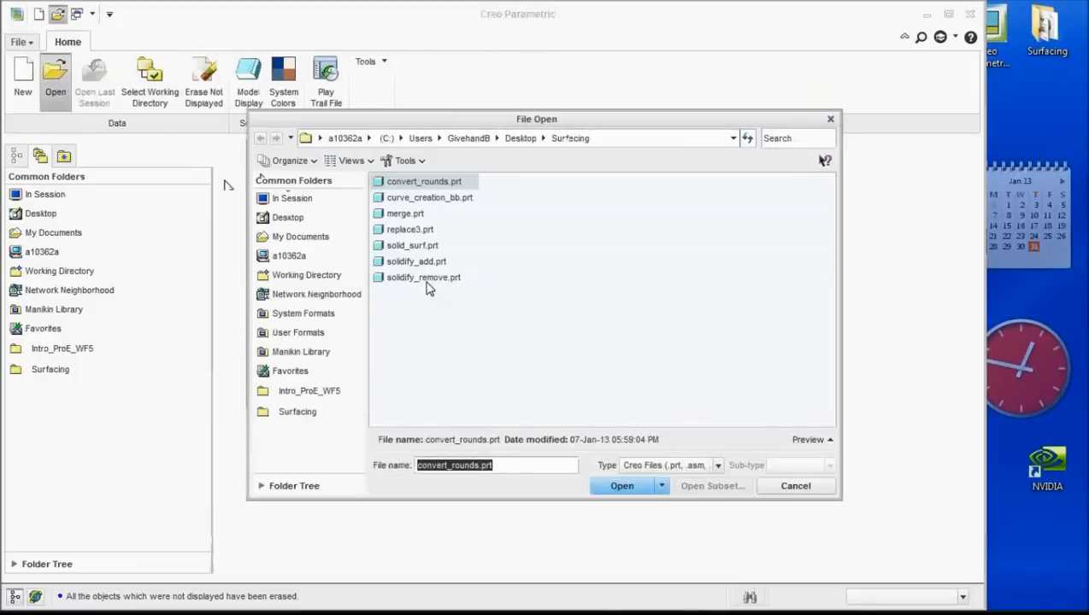
double_click(431, 183)
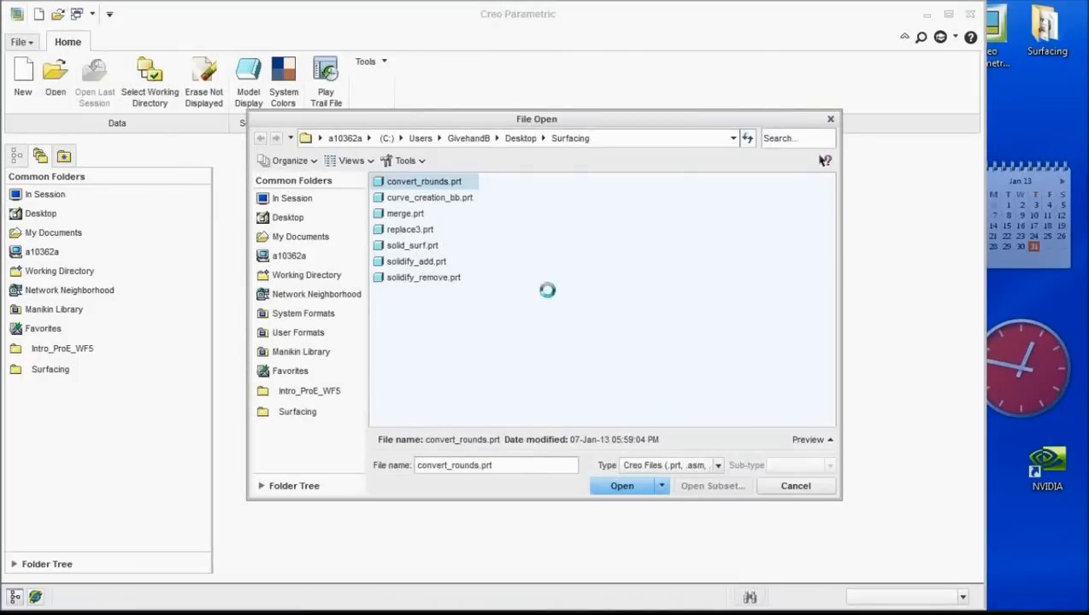
click(57, 442)
mouse_move(562, 396)
middle_down()
mouse_move(604, 372)
mouse_move(591, 396)
mouse_move(559, 400)
middle_up()
scroll(603, 373, down, 4)
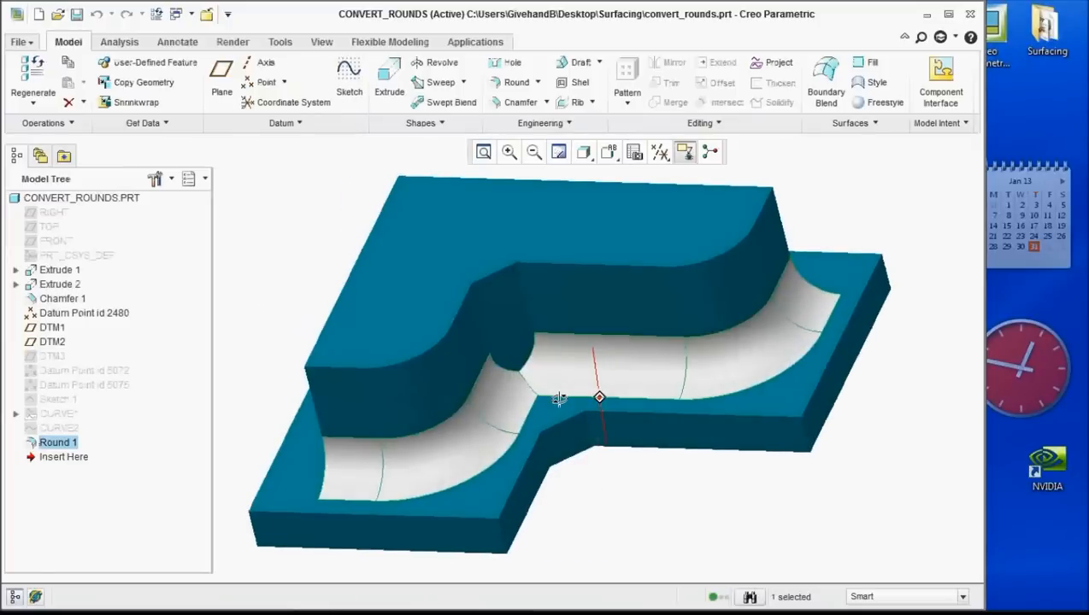
scroll(559, 400, down, 3)
Open Round 1 for redefinition, inspect how the round runs through the chamfered corner, and exit without changes
right_click(53, 447)
click(103, 344)
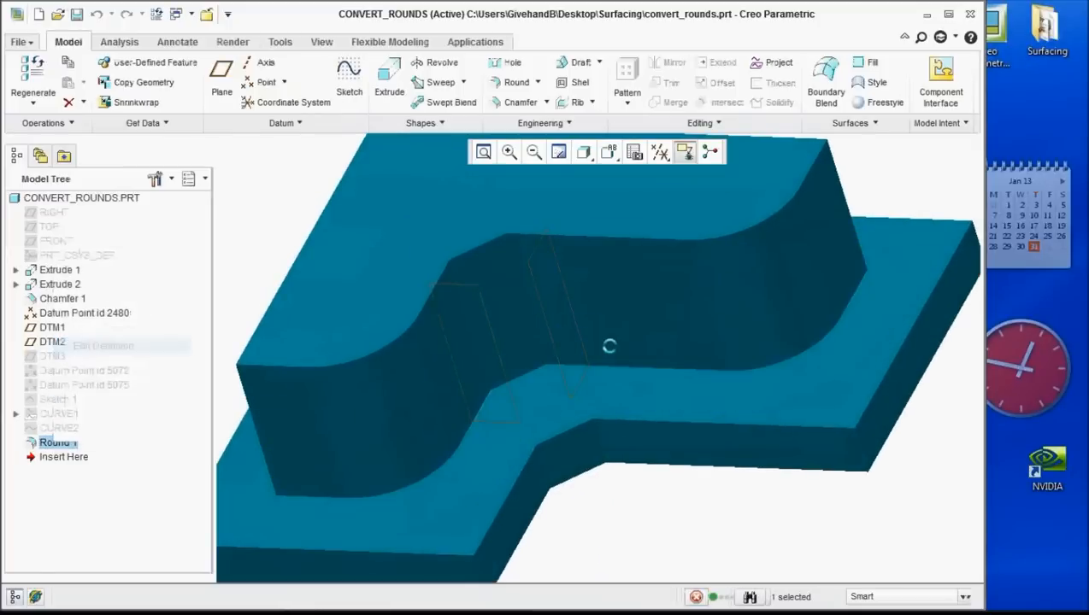
scroll(530, 357, down, 6)
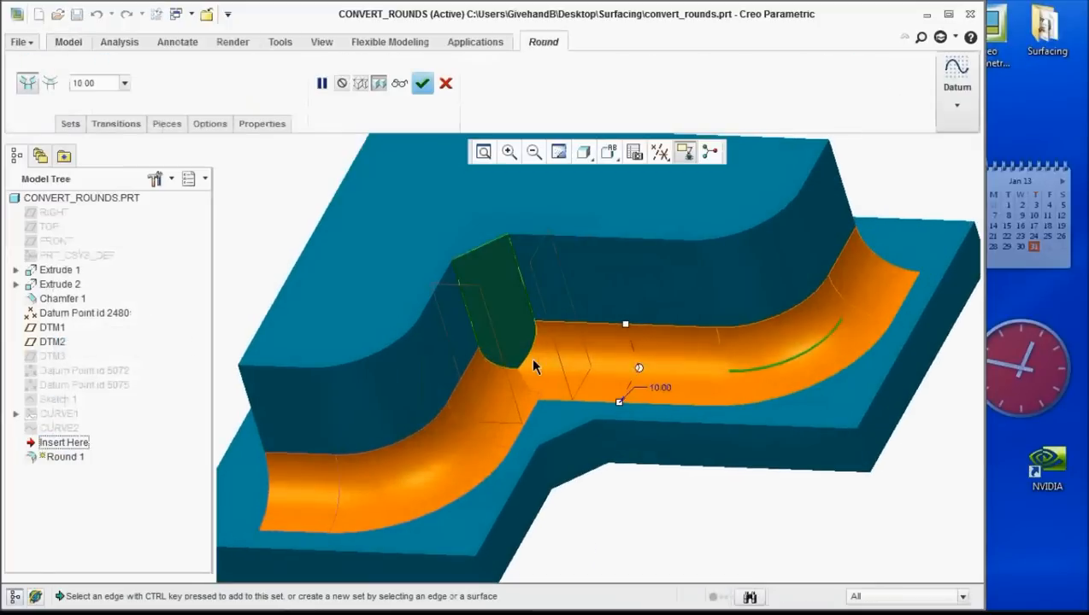
middle_drag(538, 351, 545, 382)
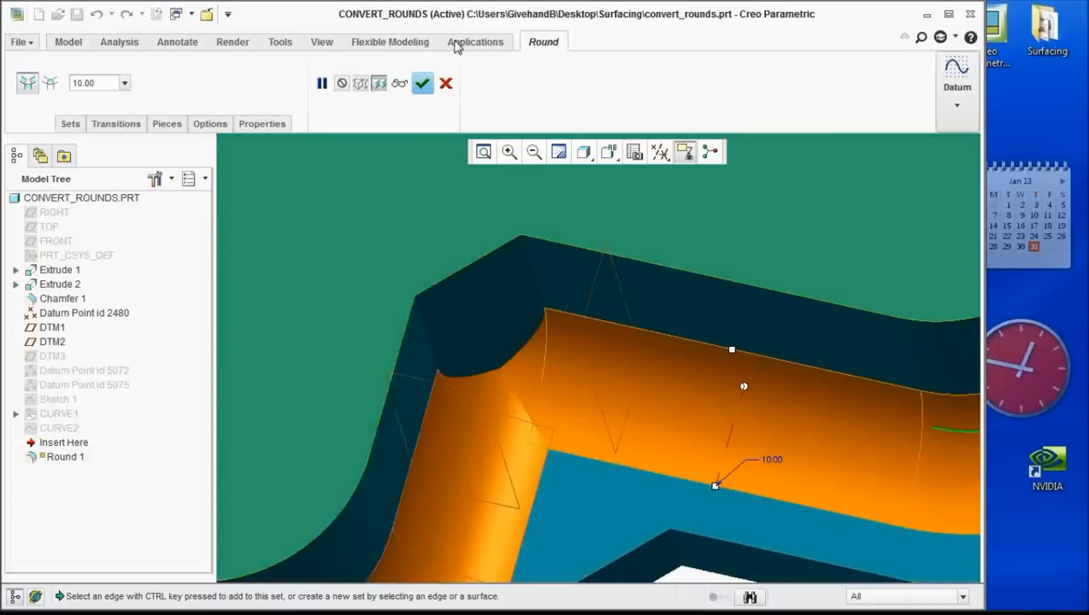
click(443, 84)
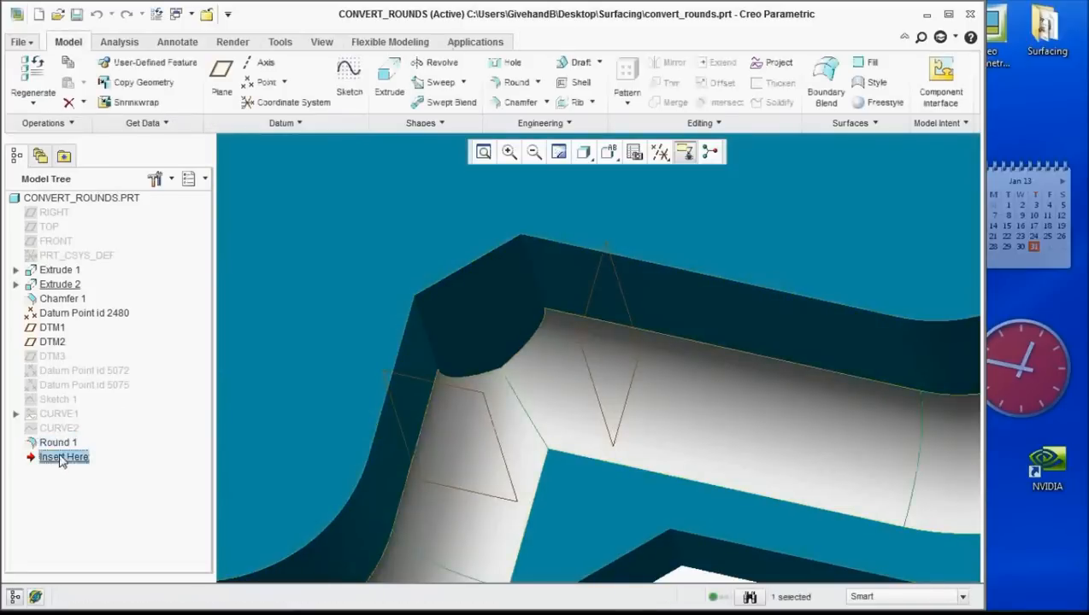
Roll the model back to before Round 1 to inspect the unrounded corner, and restore the insertion point after it
drag(61, 458, 60, 434)
scroll(474, 365, up, 2)
scroll(598, 366, up, 3)
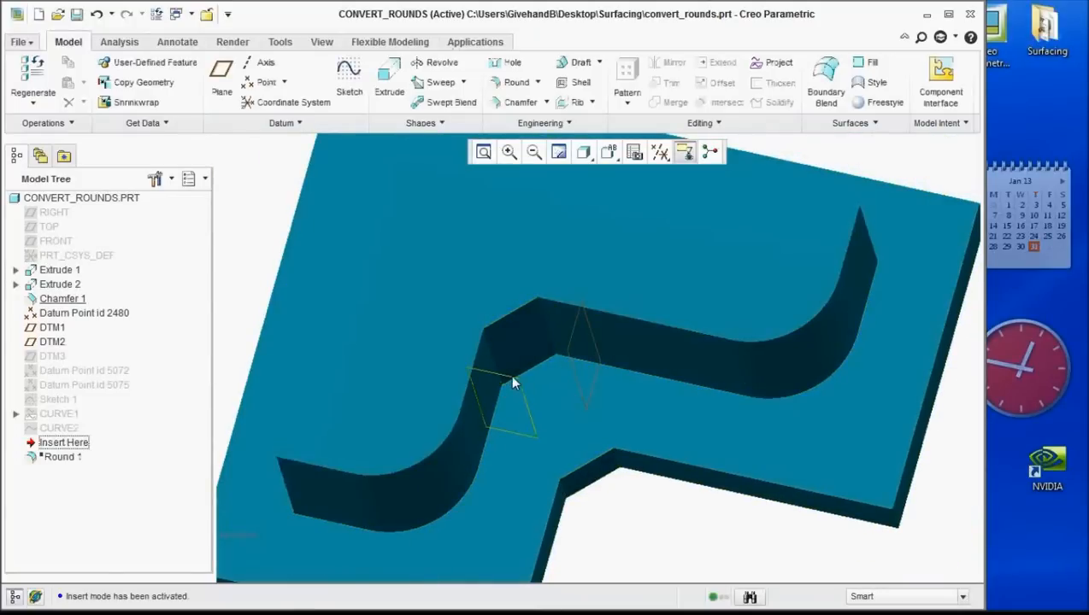
click(557, 362)
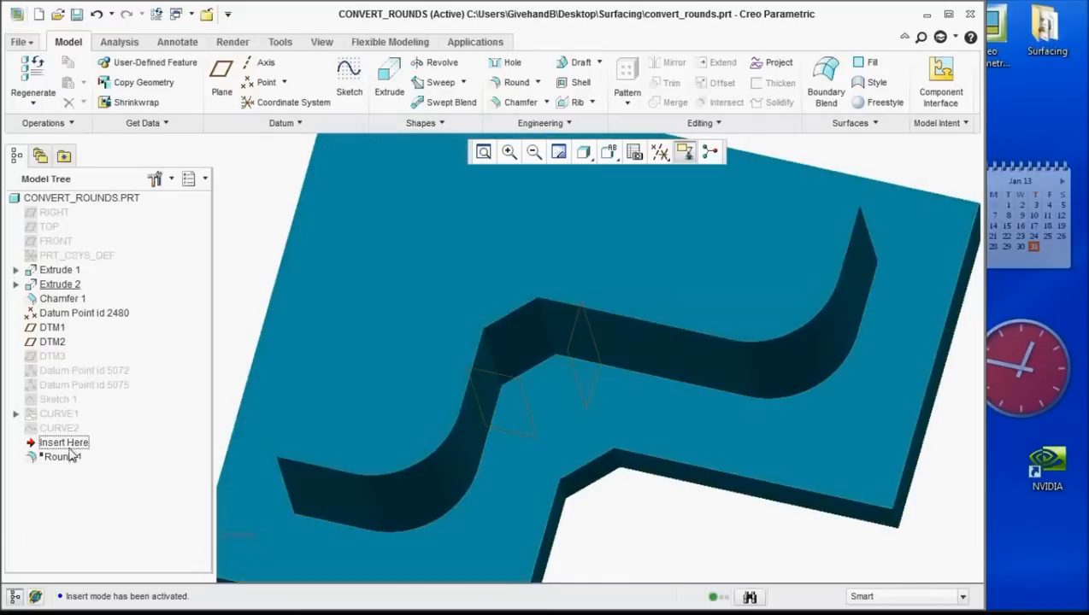
drag(65, 444, 73, 464)
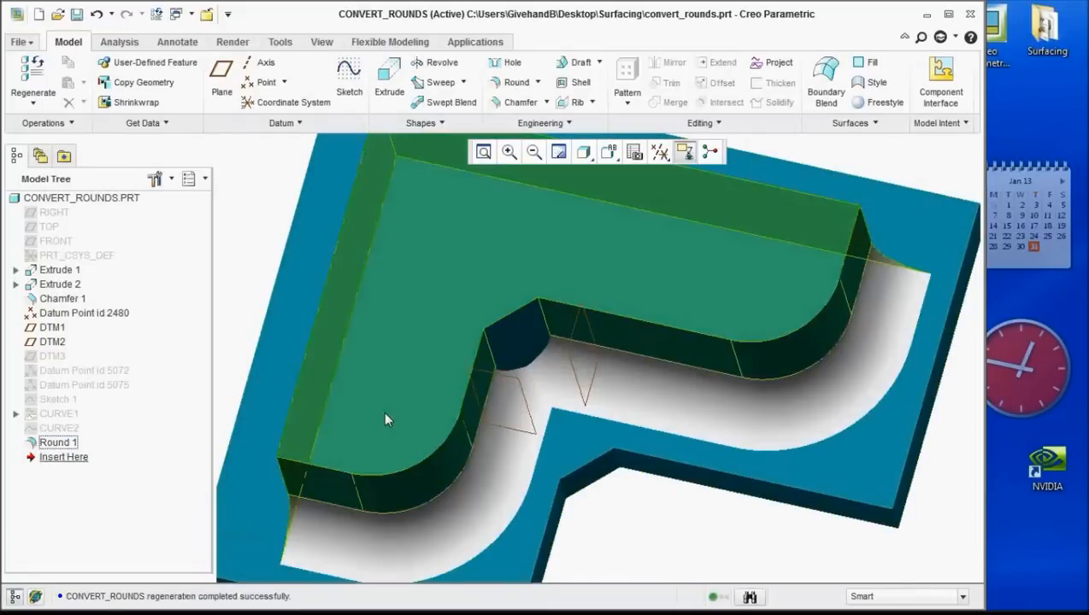
Redefine Round 1 with its attachment changed from solid to surface, and examine the untrimmed ends of the round
click(71, 442)
right_click(71, 442)
click(122, 346)
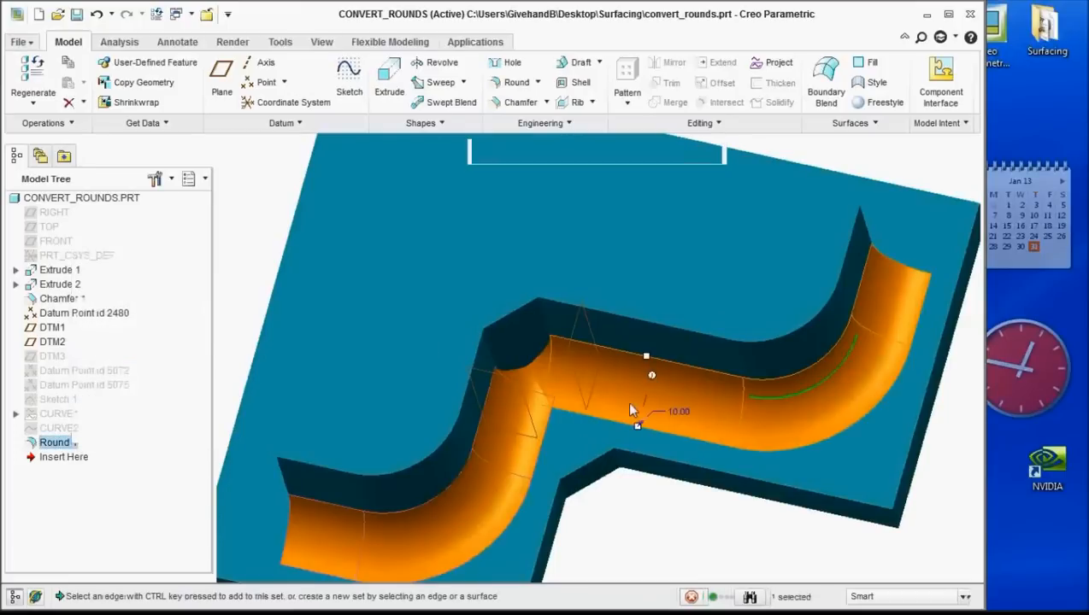
click(210, 124)
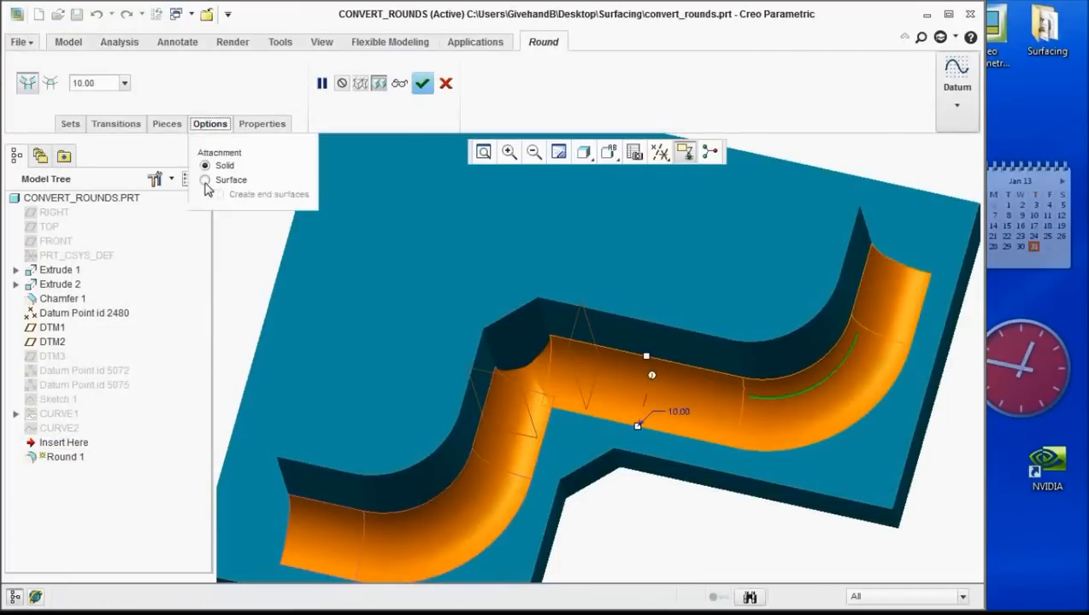
click(205, 182)
scroll(676, 379, up, 4)
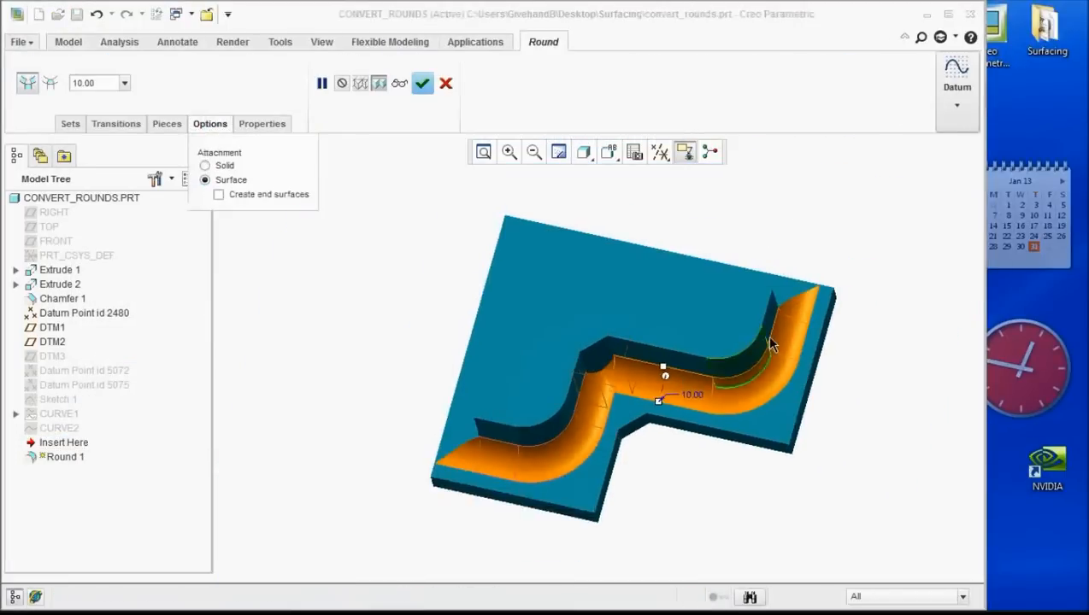
scroll(773, 335, down, 3)
middle_drag(790, 315, 797, 282)
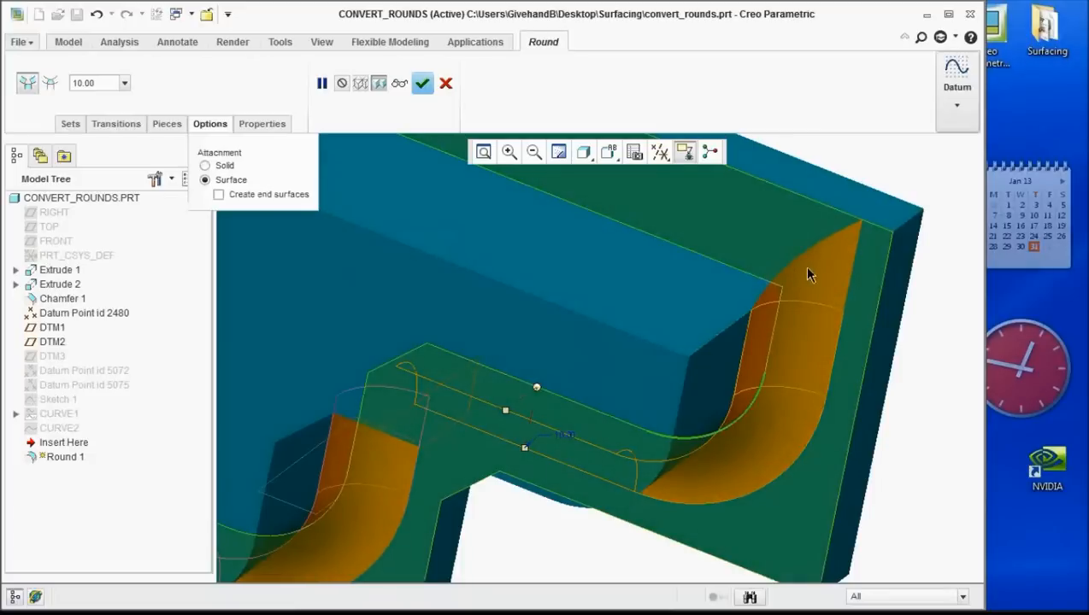
Turn on the creation of end surfaces for Round 1, check the ends of the round, and complete the redefinition
click(219, 194)
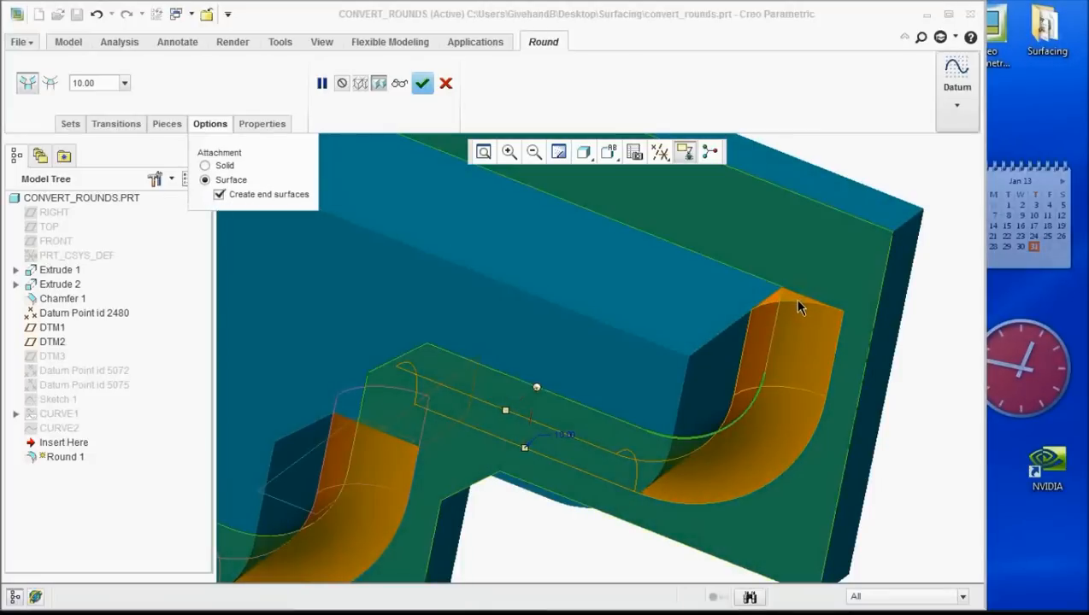
middle_drag(564, 427, 306, 532)
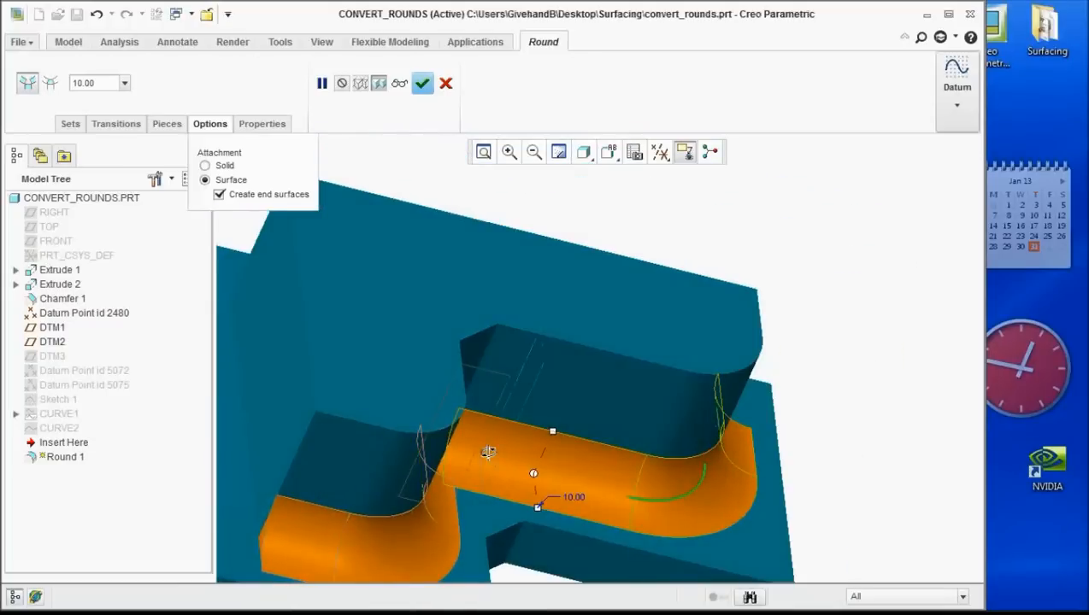
middle_drag(488, 452, 484, 452)
click(422, 83)
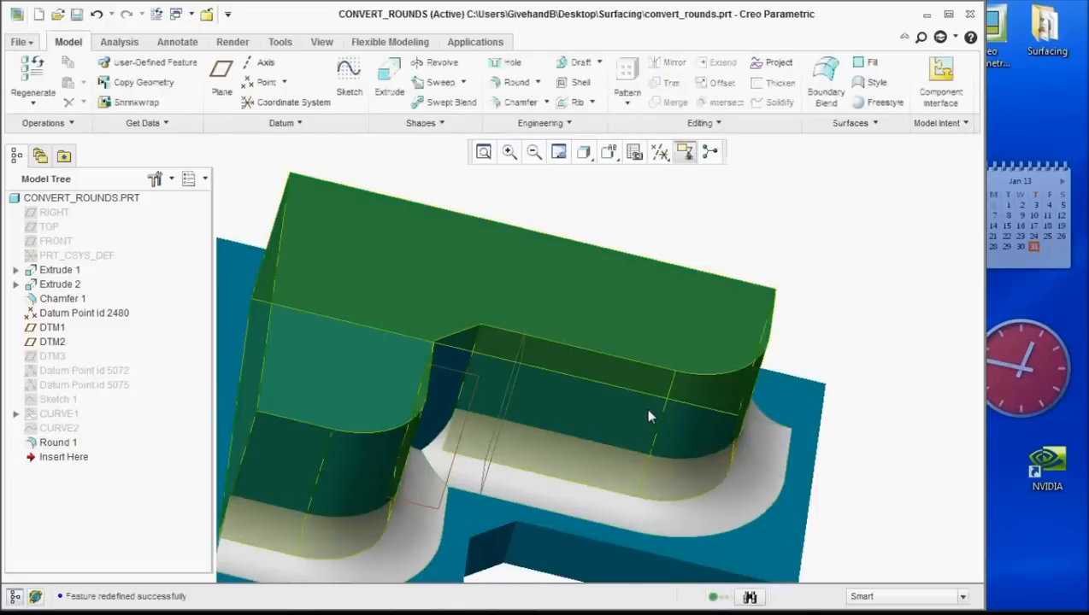
Inspect the surface round at the chamfered corner and restrict the selection filter to Quilts with the round's quilt selected
click(498, 404)
scroll(462, 406, up, 2)
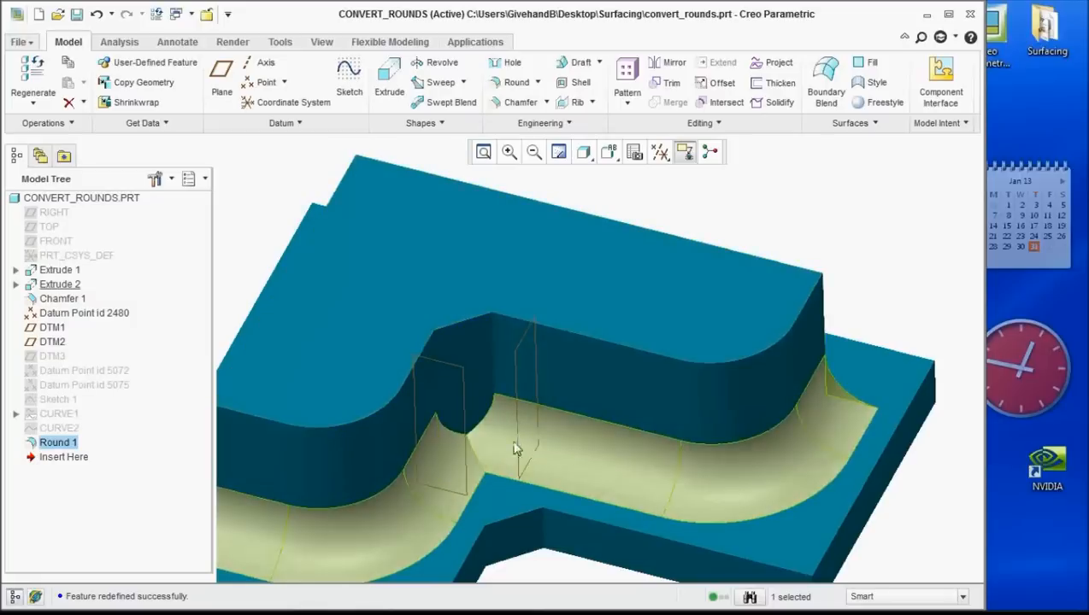
scroll(498, 483, up, 3)
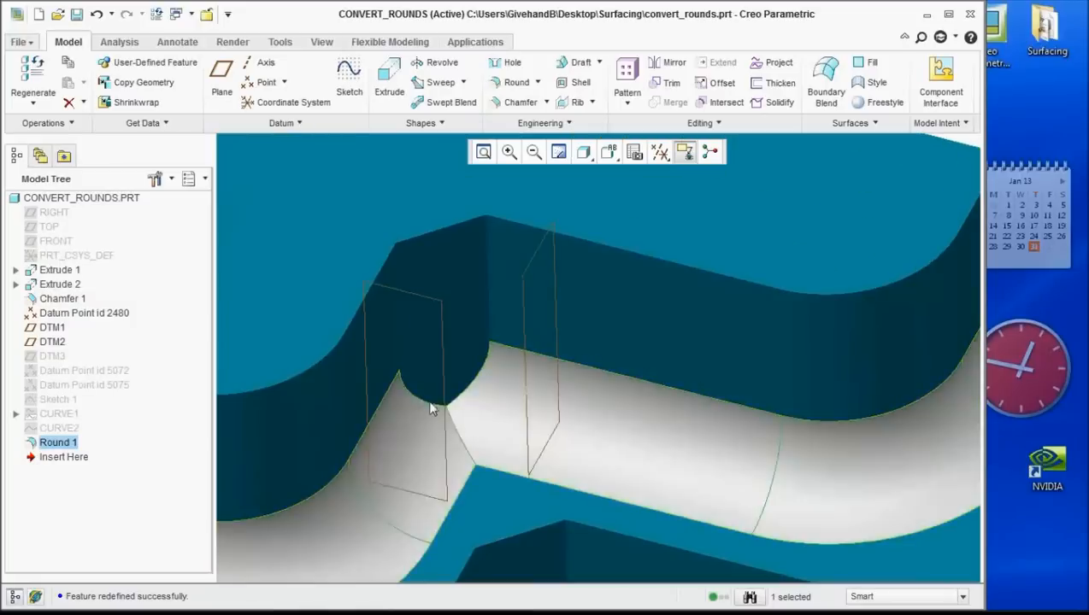
click(525, 355)
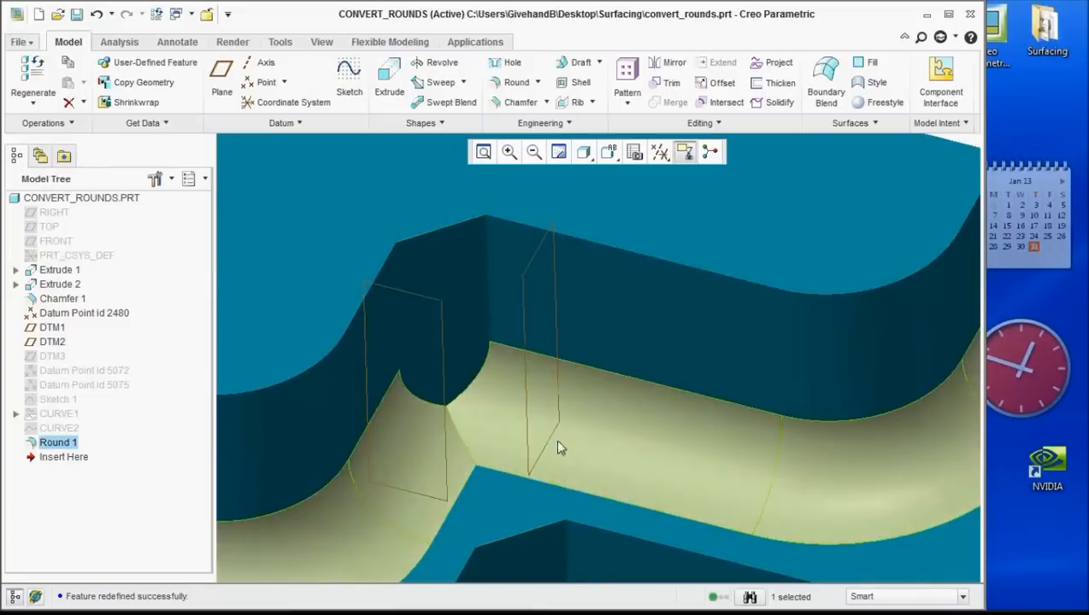
scroll(627, 435, down, 6)
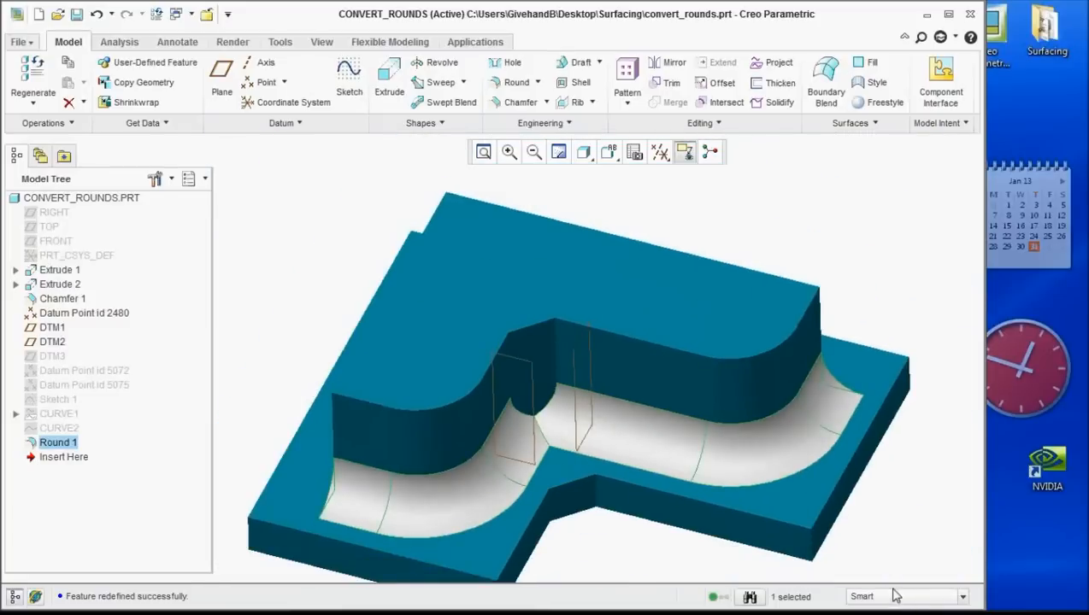
click(893, 596)
click(880, 568)
click(671, 83)
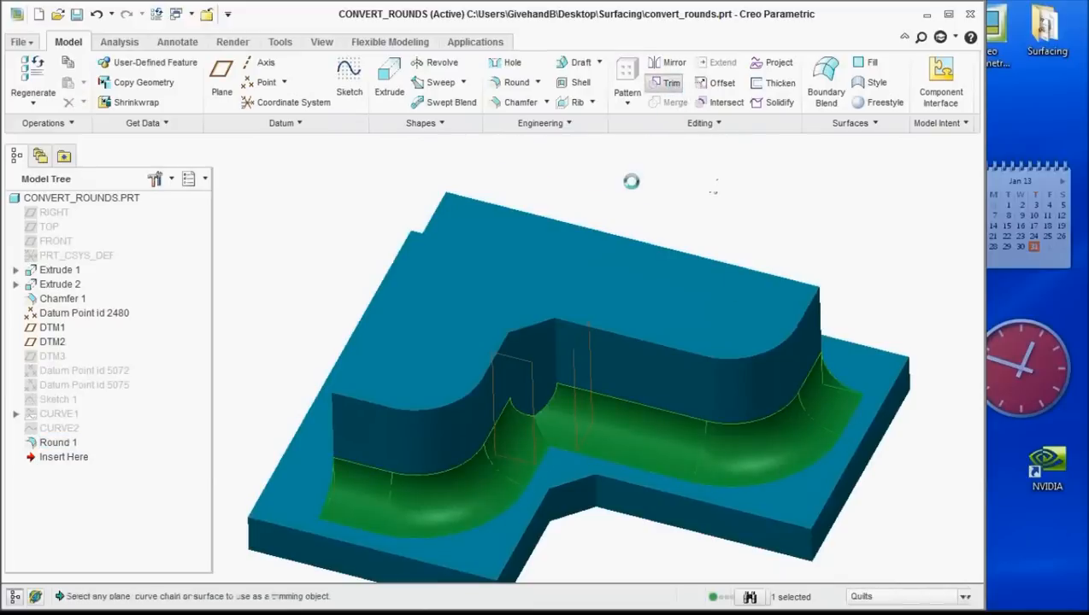
click(573, 343)
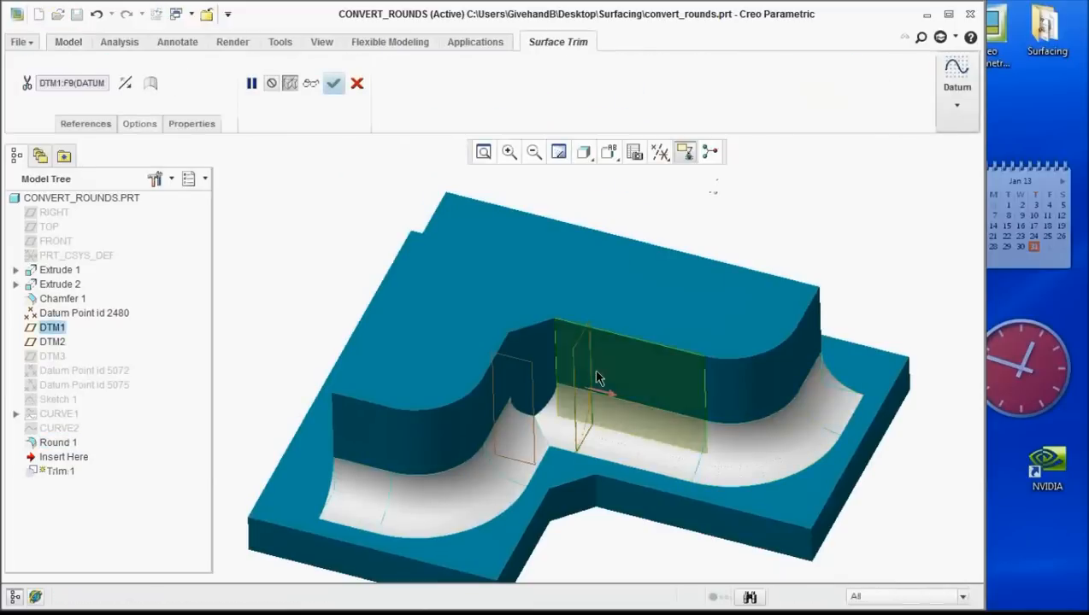
scroll(618, 441, up, 4)
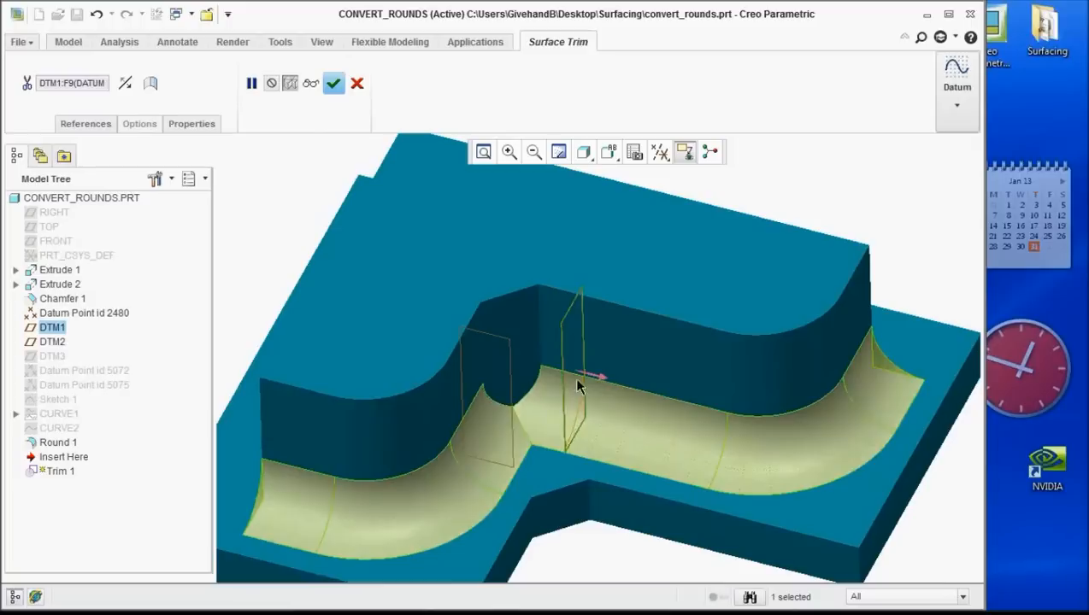
click(593, 372)
click(555, 367)
scroll(555, 379, down, 3)
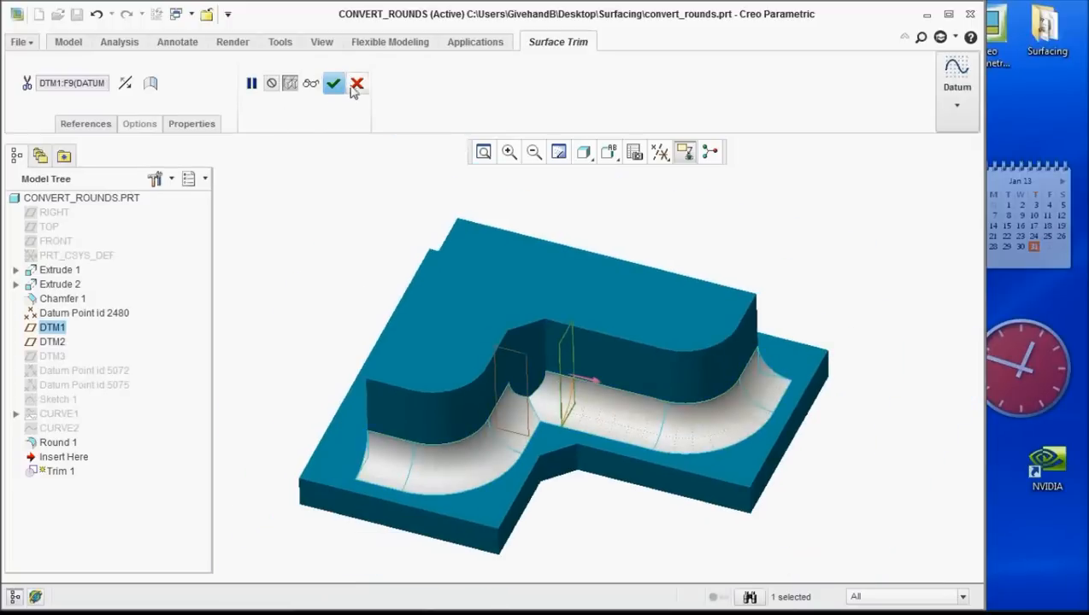
click(356, 84)
Trim the round quilt at datum plane DTM1, keeping both sides of the cut
click(511, 328)
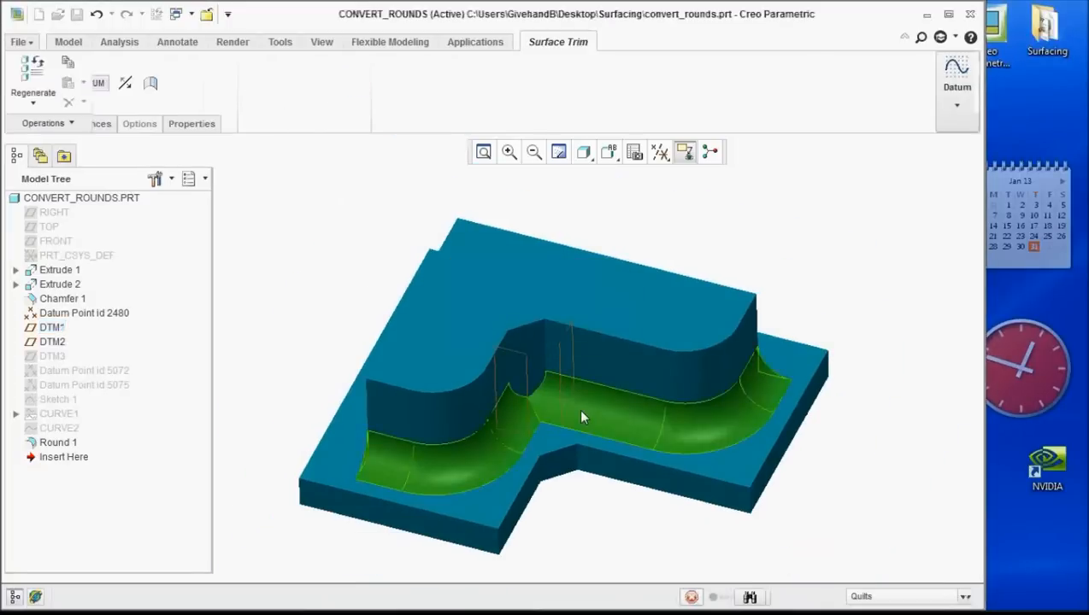
click(633, 425)
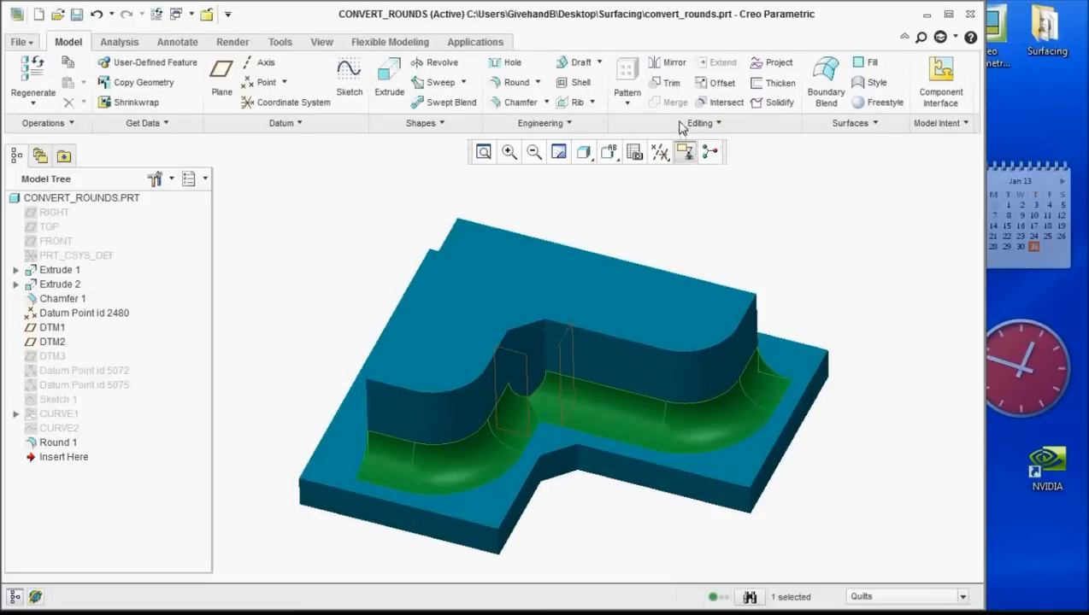
click(670, 85)
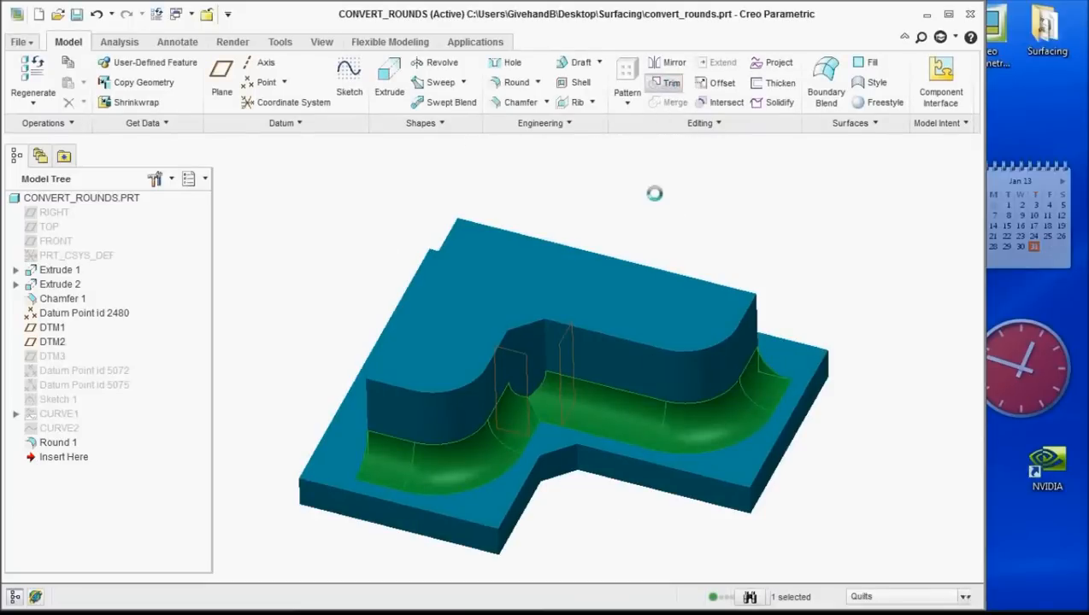
click(569, 340)
scroll(576, 351, up, 3)
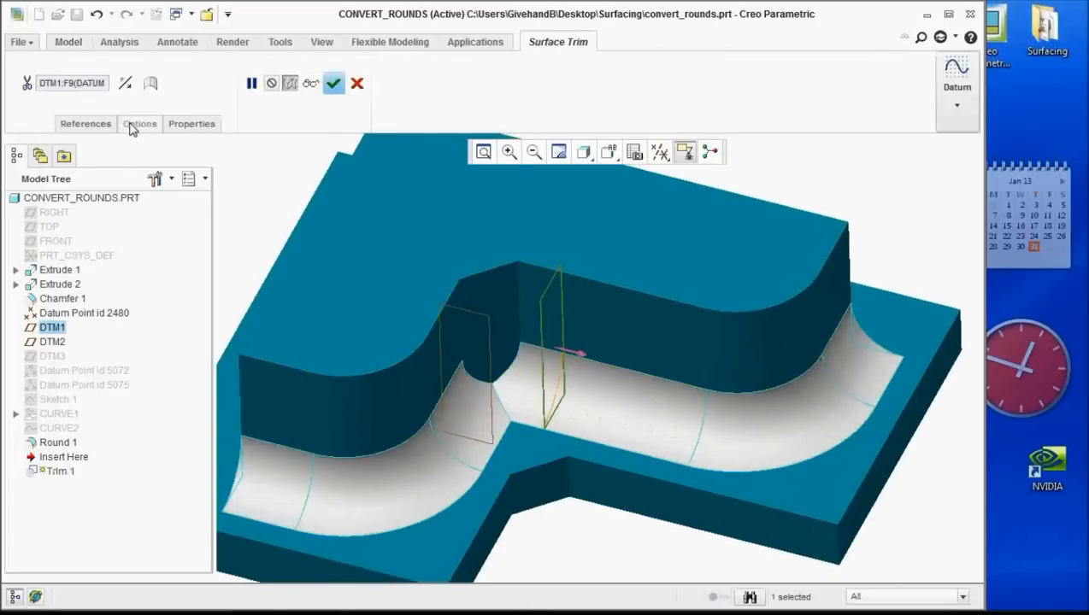
click(130, 90)
click(129, 90)
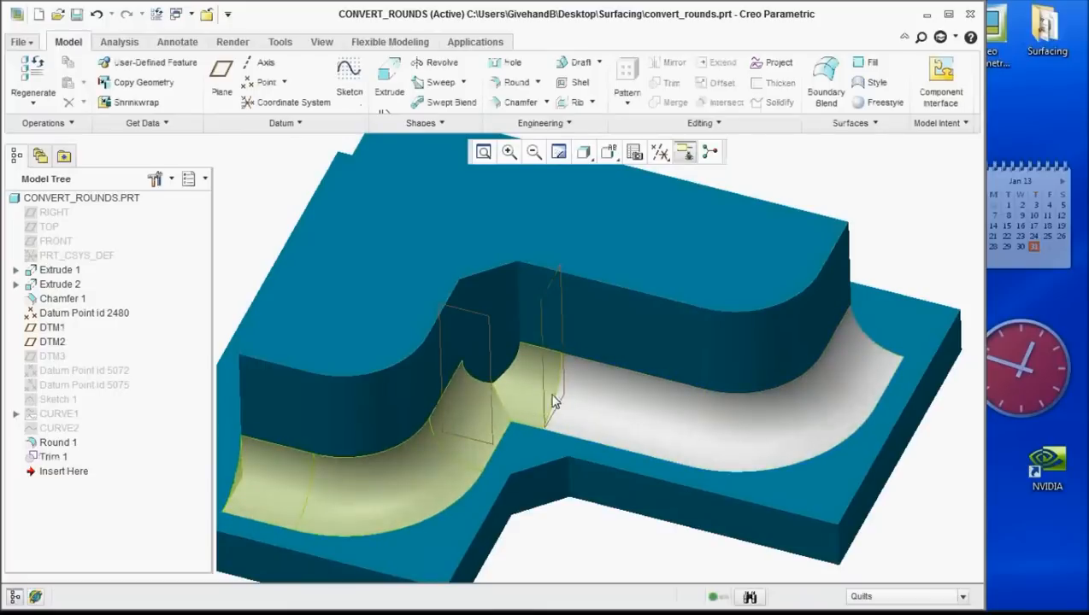
Trim the quilt that contains the chamfered corner at datum plane DTM2, removing the corner portion between the two planes
click(466, 448)
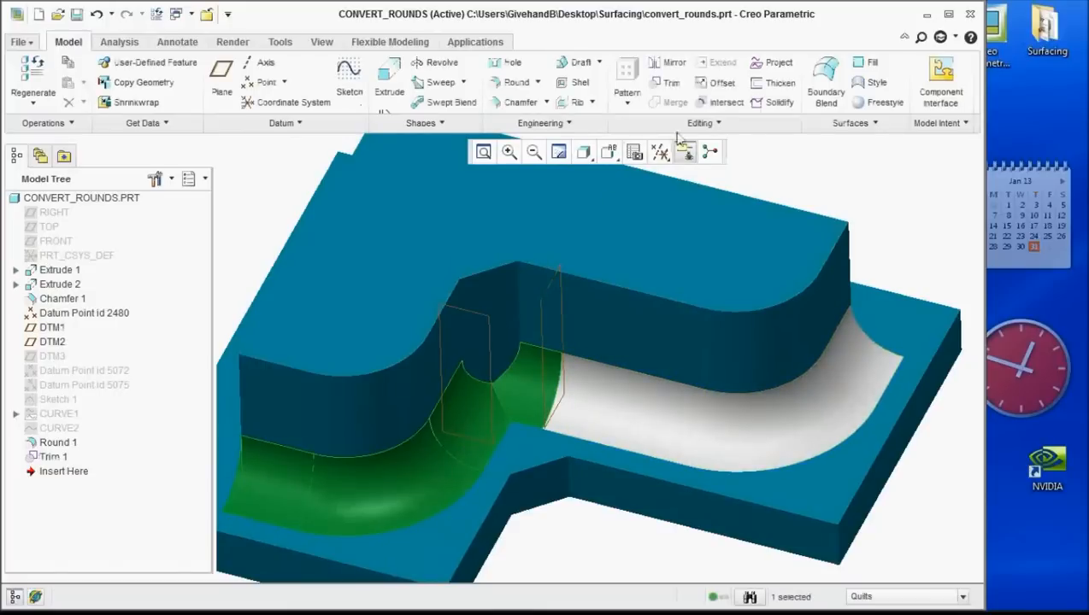
click(671, 82)
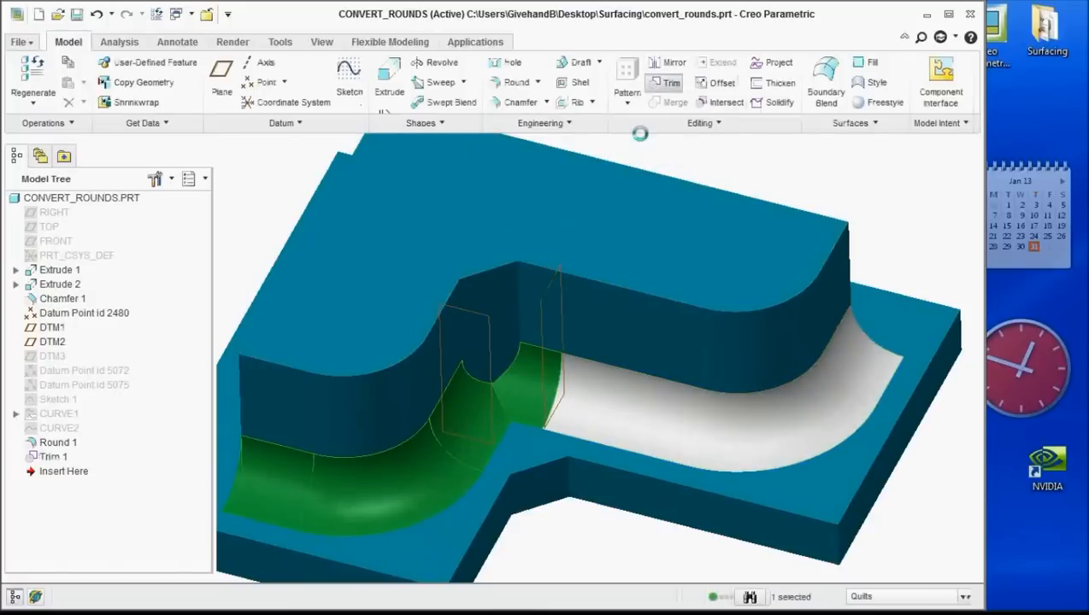
click(489, 319)
click(333, 85)
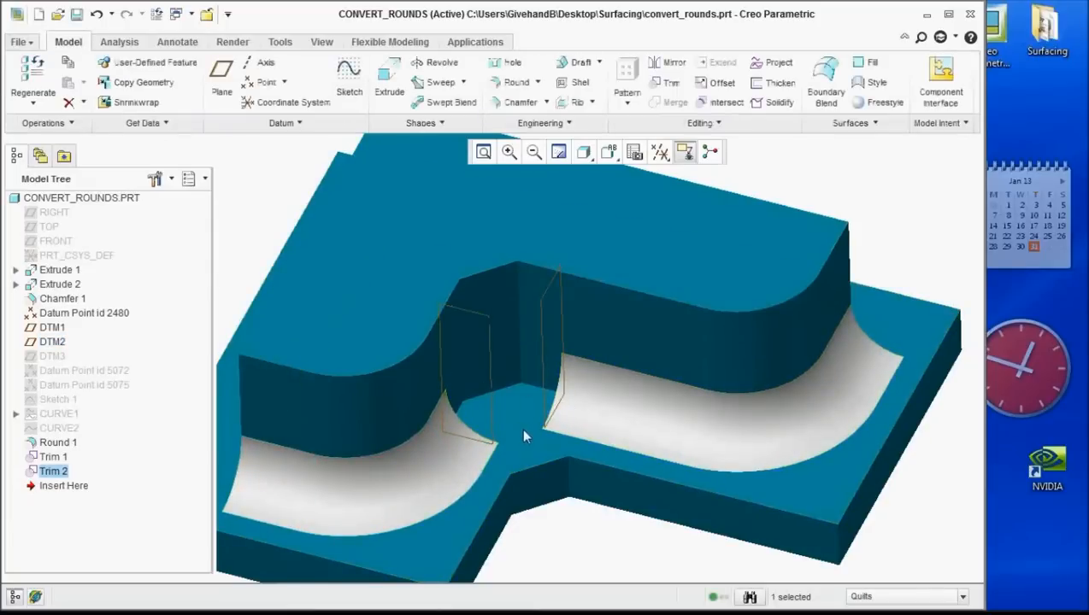
scroll(652, 399, down, 3)
click(387, 311)
scroll(647, 388, up, 2)
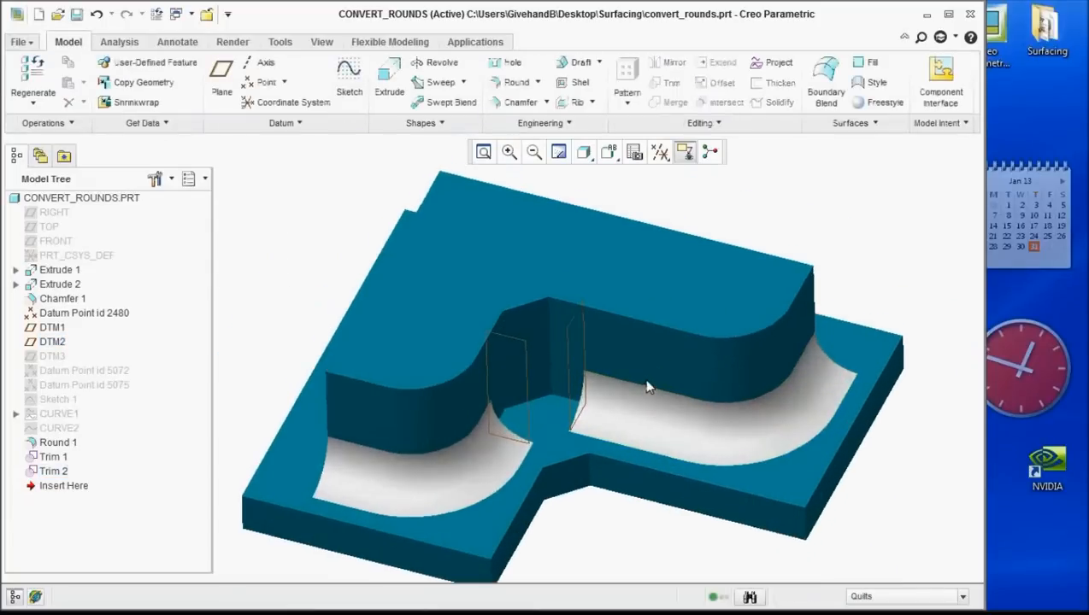
Unhide the curves CURVE1 and CURVE2 and clear the selection
scroll(647, 387, up, 2)
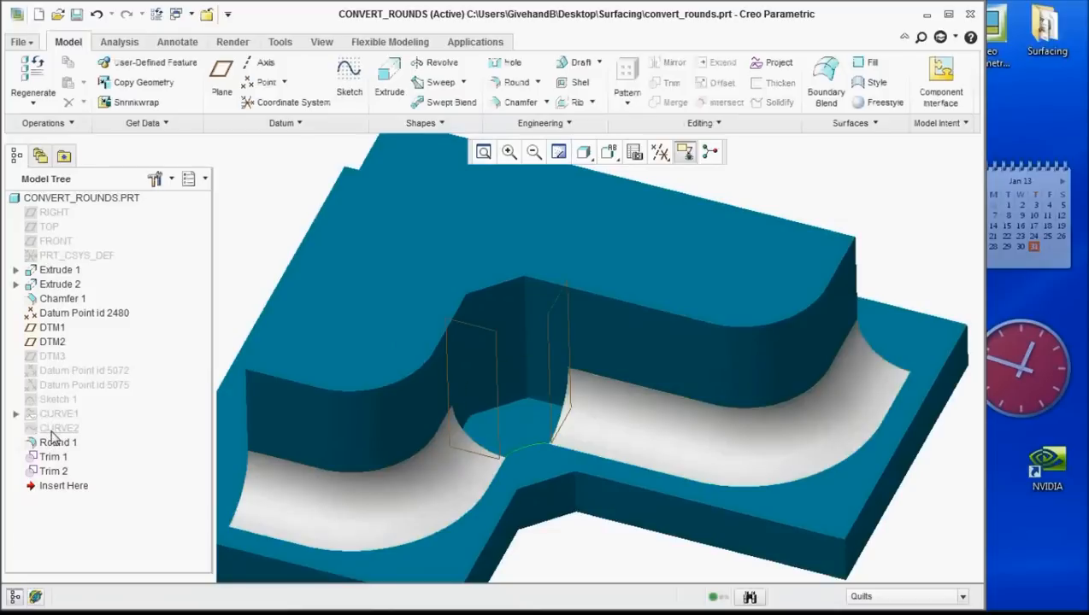
click(55, 414)
ctrl+click(55, 428)
right_click(54, 429)
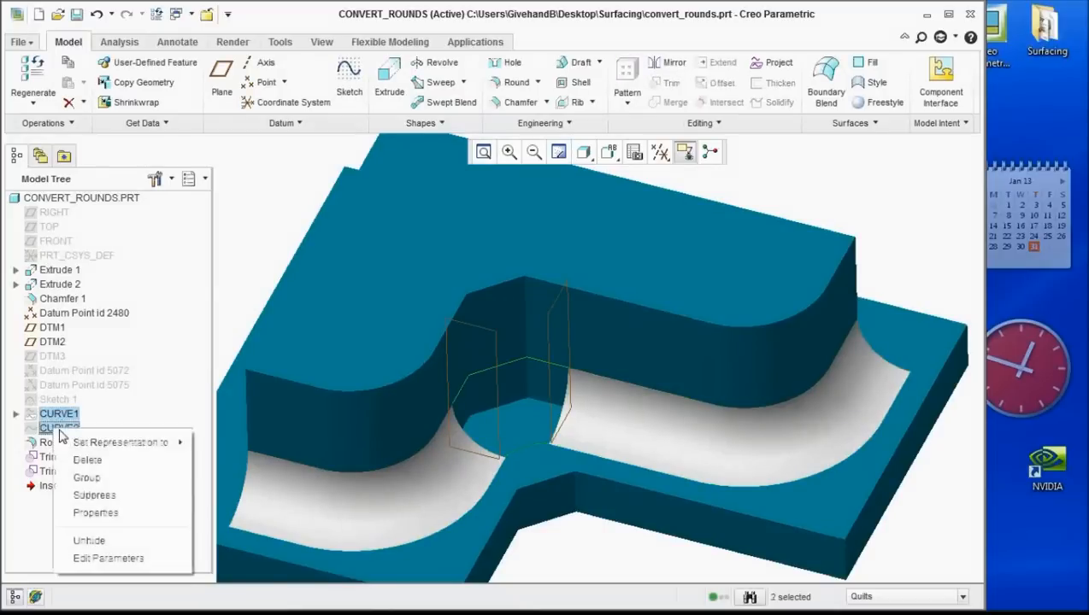
click(90, 542)
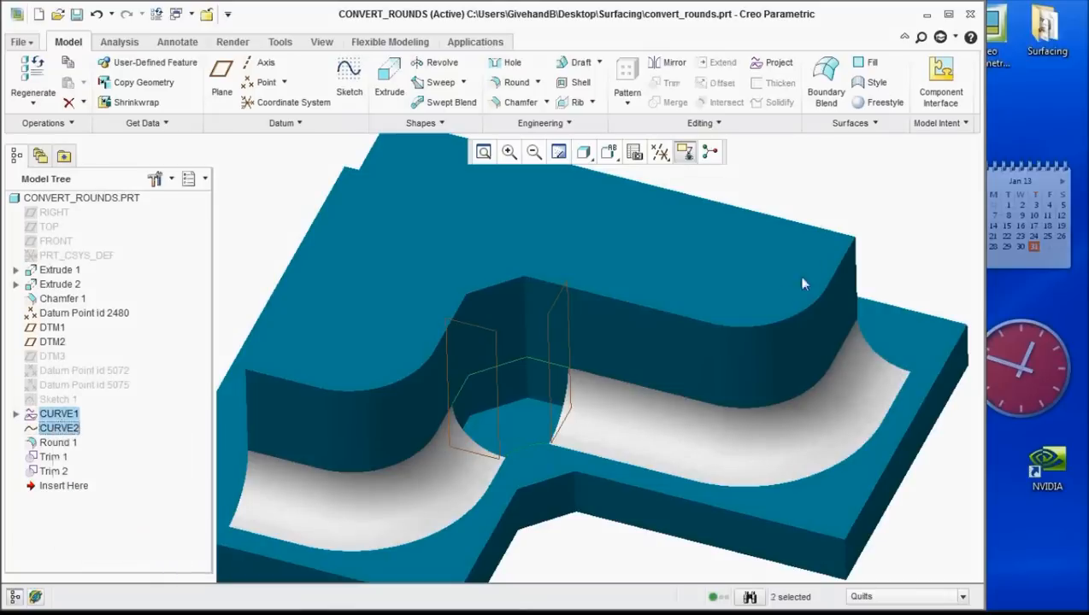
click(870, 239)
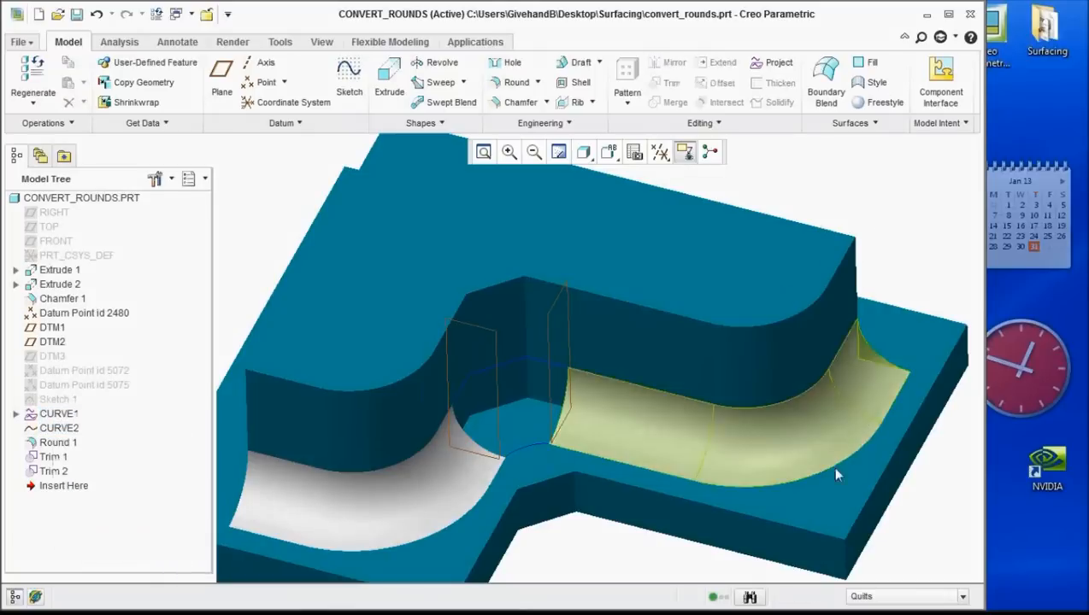
Reset the selection filter to Smart and start a Boundary Blend with the two trimmed round edges as first direction chains
click(963, 602)
click(871, 515)
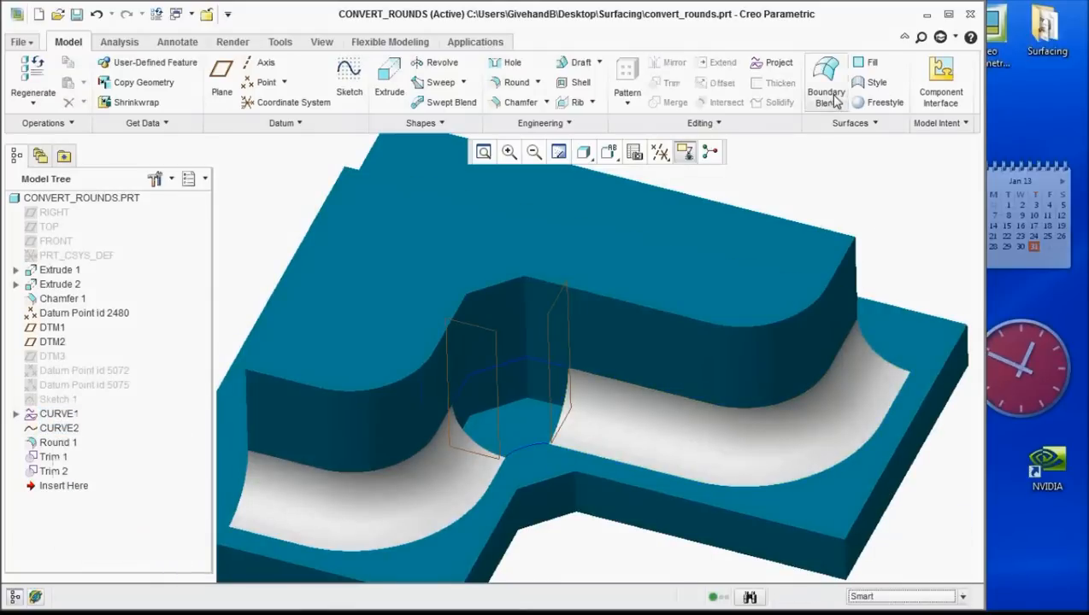
click(829, 95)
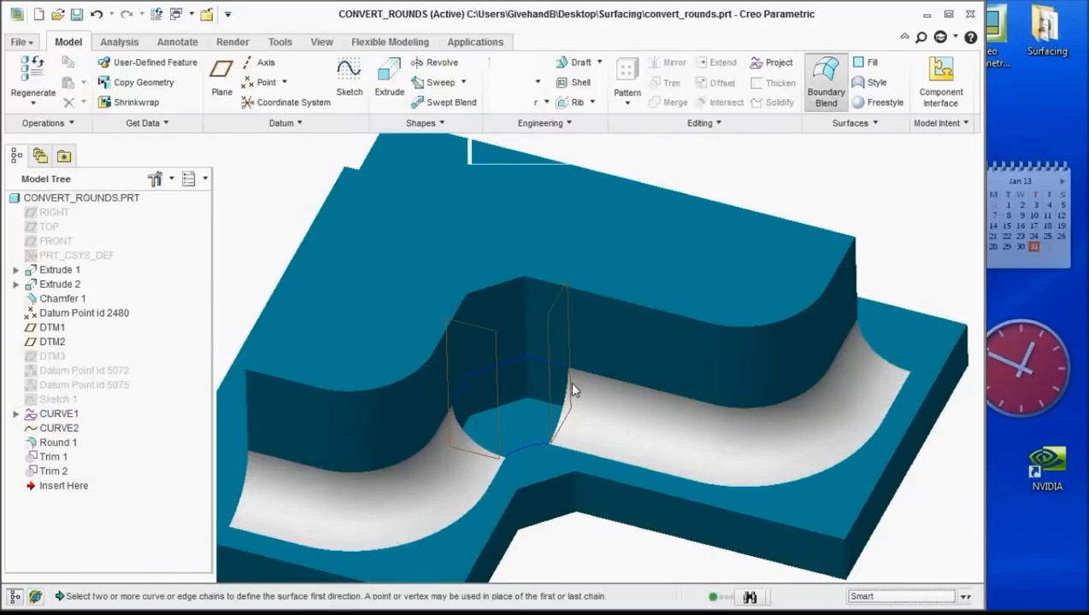
click(573, 389)
scroll(572, 389, down, 3)
click(512, 466)
Add CURVE2 and CURVE1 as second direction chains of the boundary blend and complete the corner surface
right_click(524, 476)
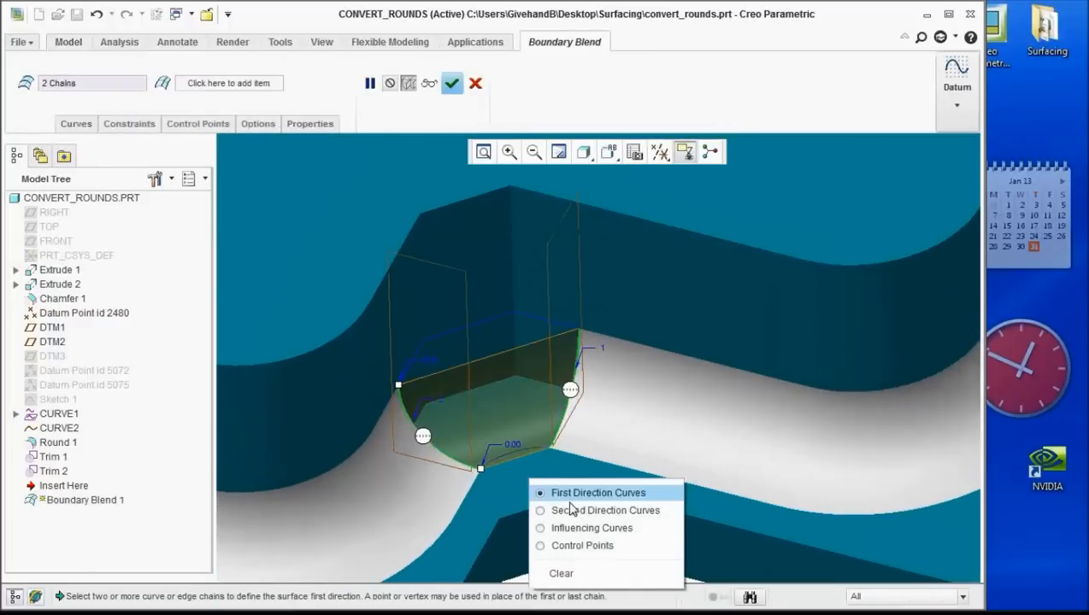
click(602, 510)
click(547, 450)
ctrl+click(530, 325)
click(452, 83)
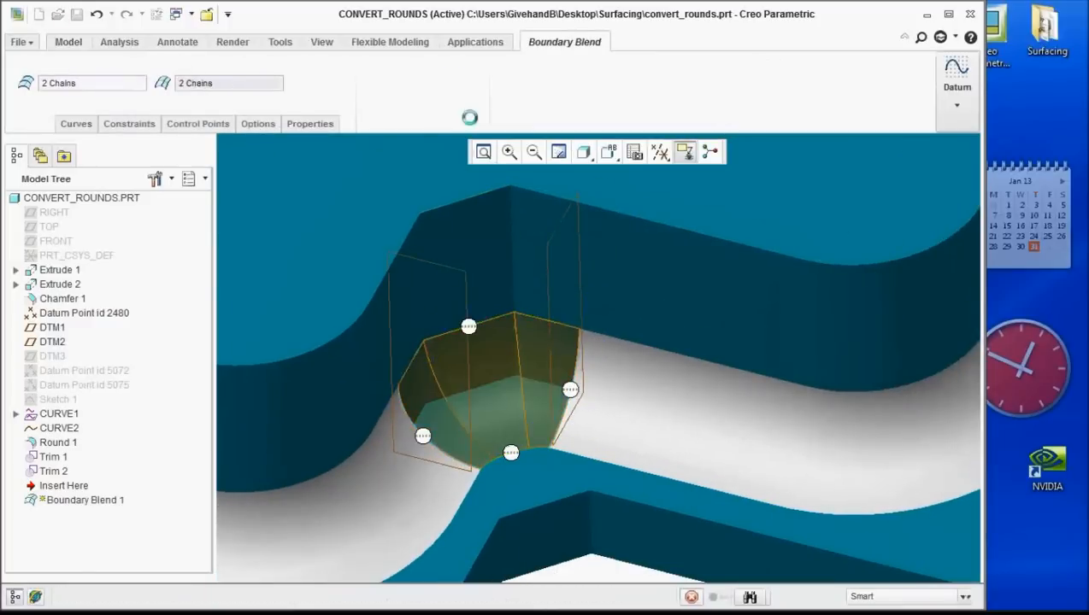
Select the two trimmed round quilts and the boundary blend using the Quilts filter and merge them into one quilt
scroll(490, 315, up, 5)
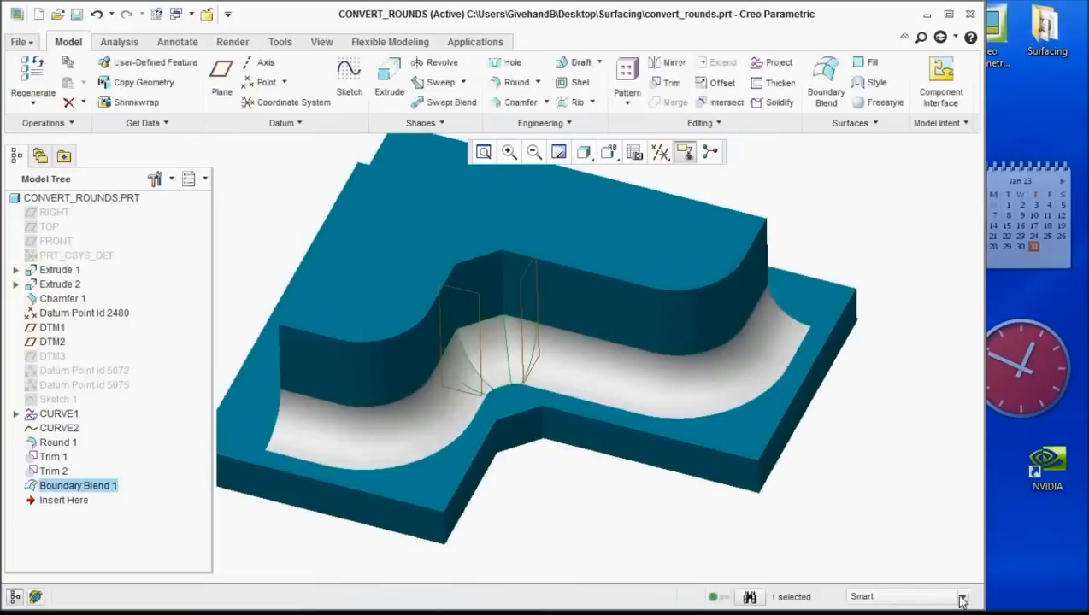
click(962, 598)
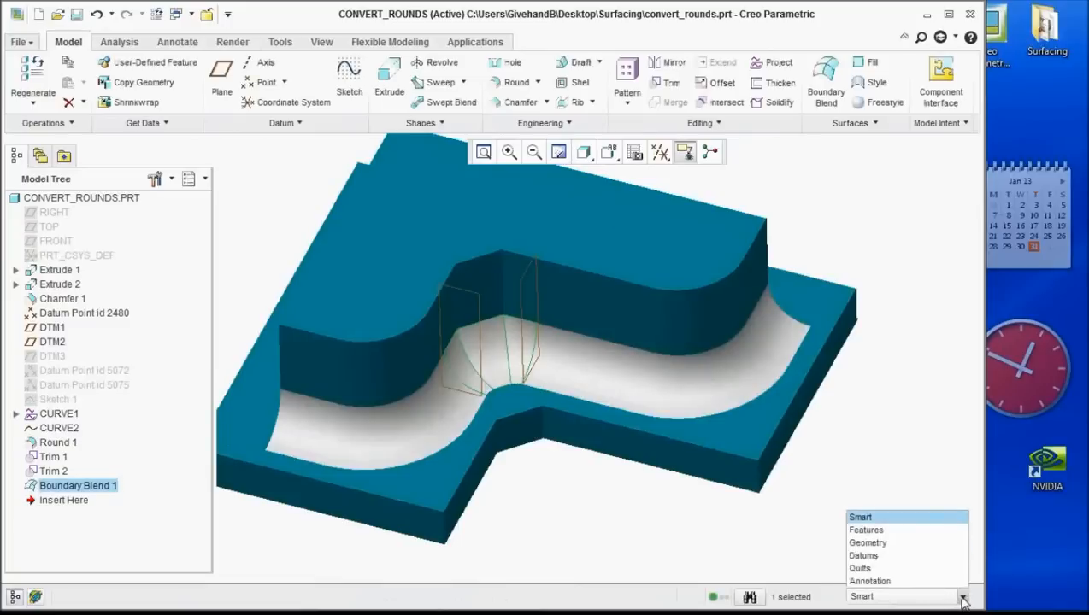
click(894, 567)
click(606, 379)
ctrl+click(506, 363)
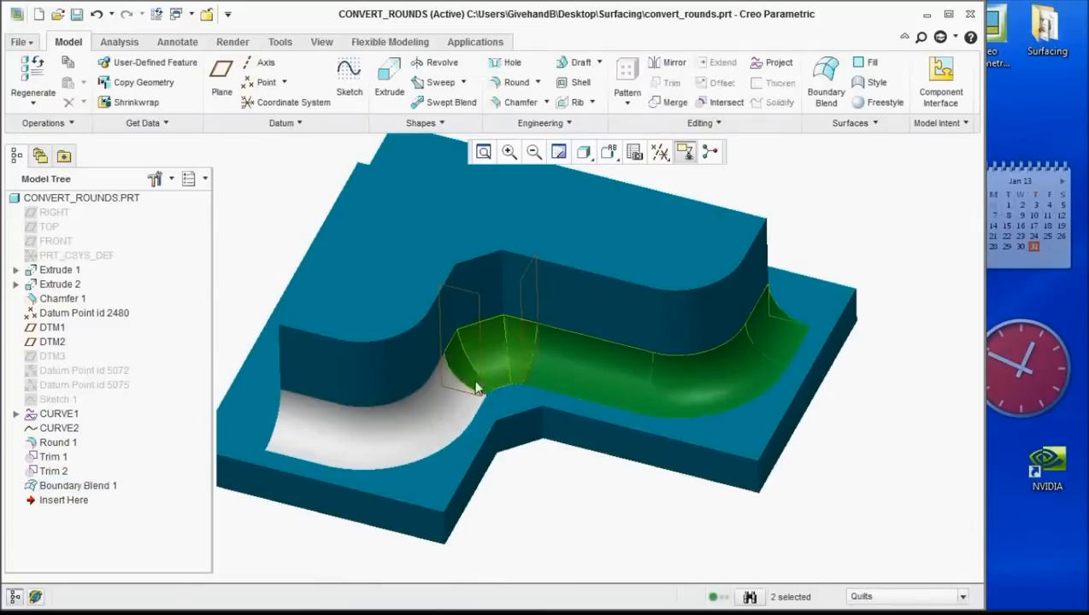
ctrl+click(454, 396)
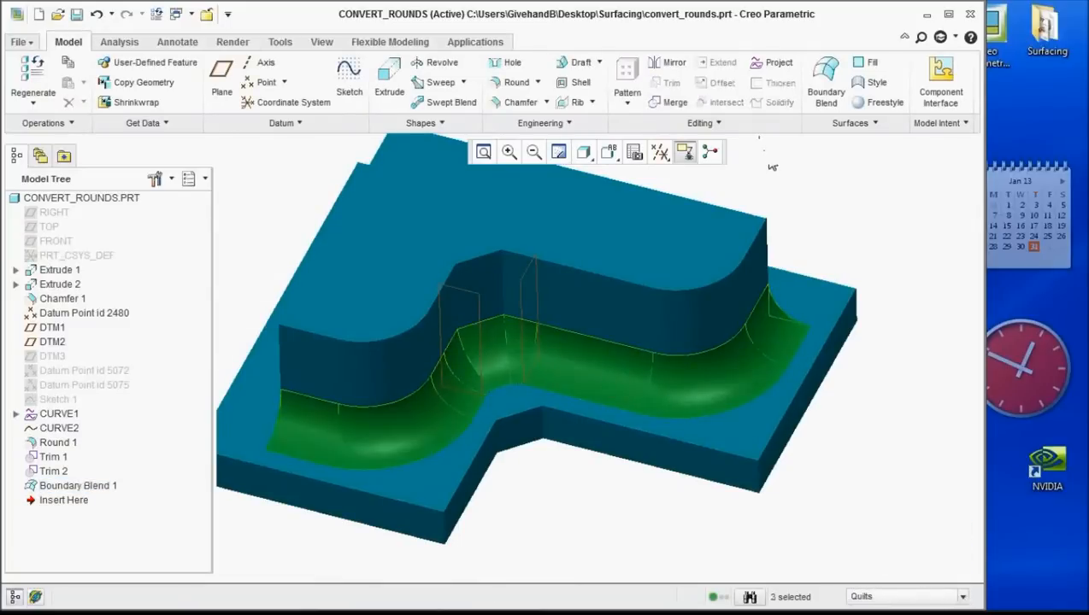
click(669, 101)
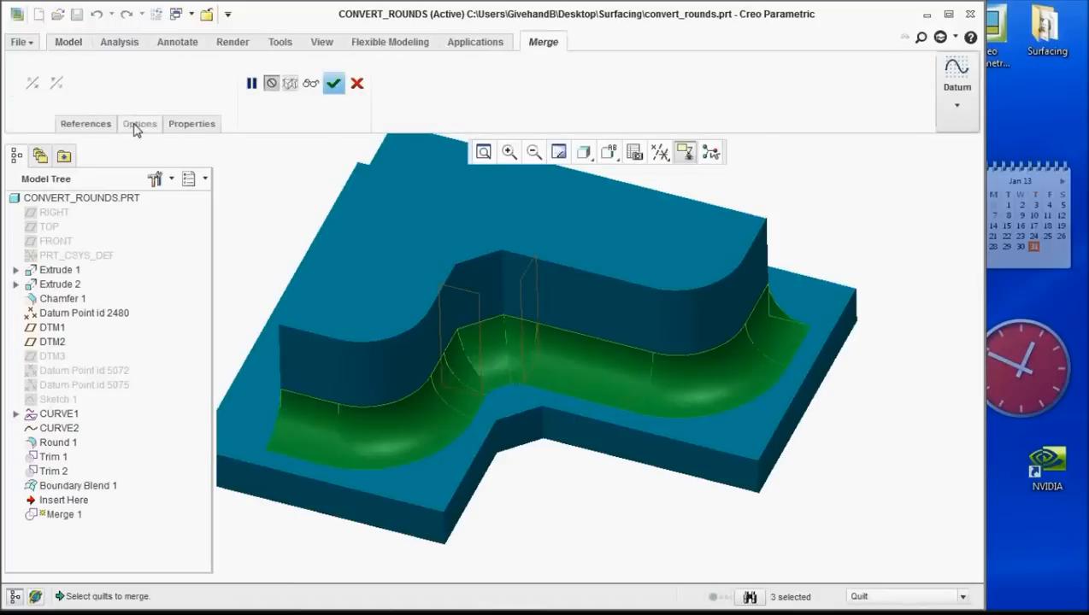
click(334, 83)
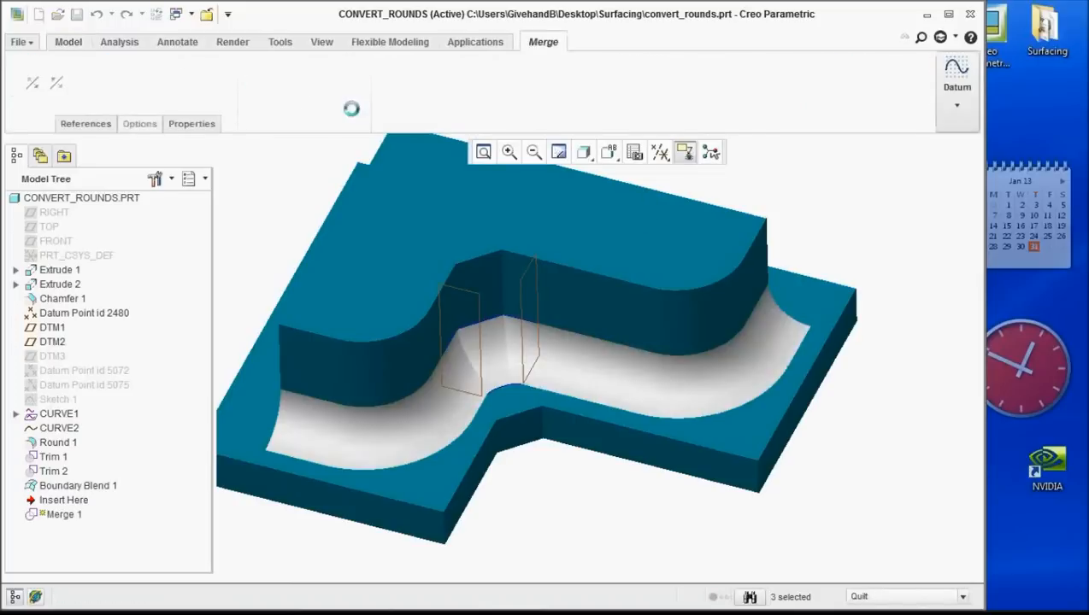
Solidify the merged round quilt and hide the Boundary Blend 1 feature
click(679, 376)
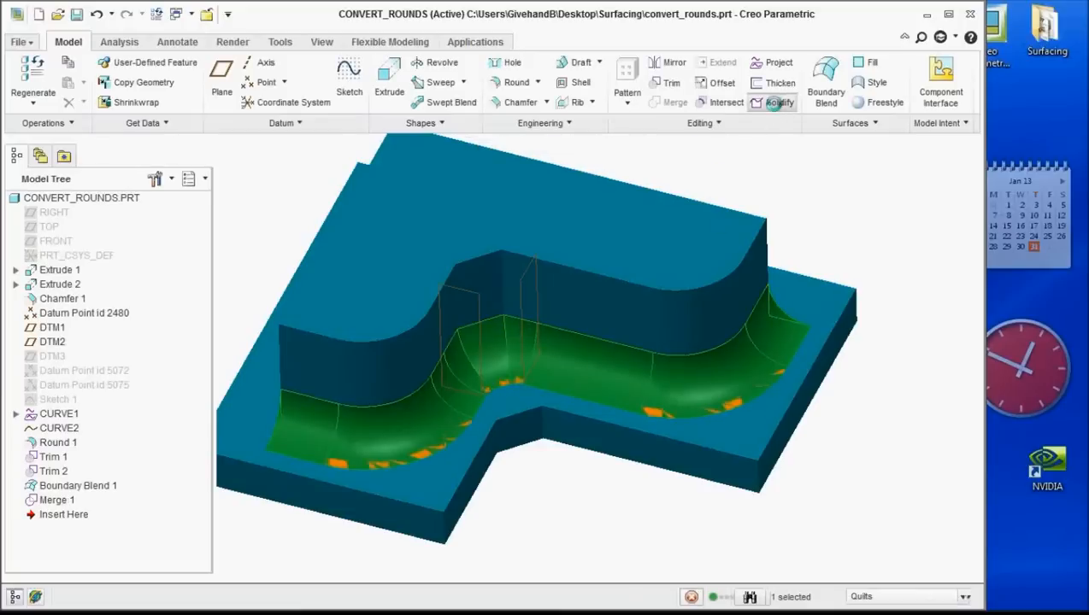
click(773, 118)
middle_drag(681, 355, 401, 245)
middle_click(401, 246)
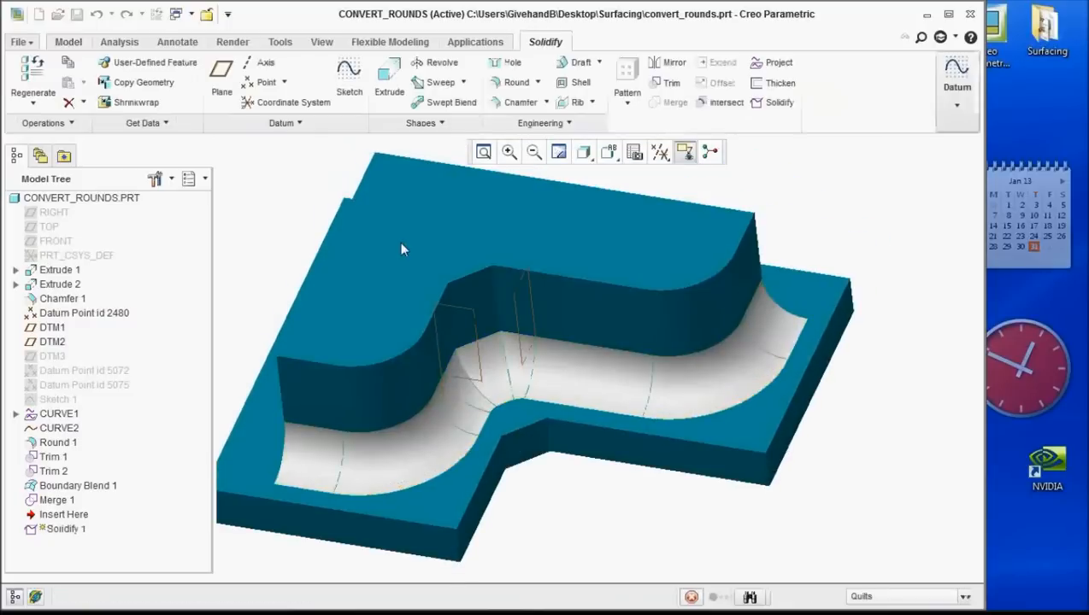
right_click(64, 486)
click(91, 459)
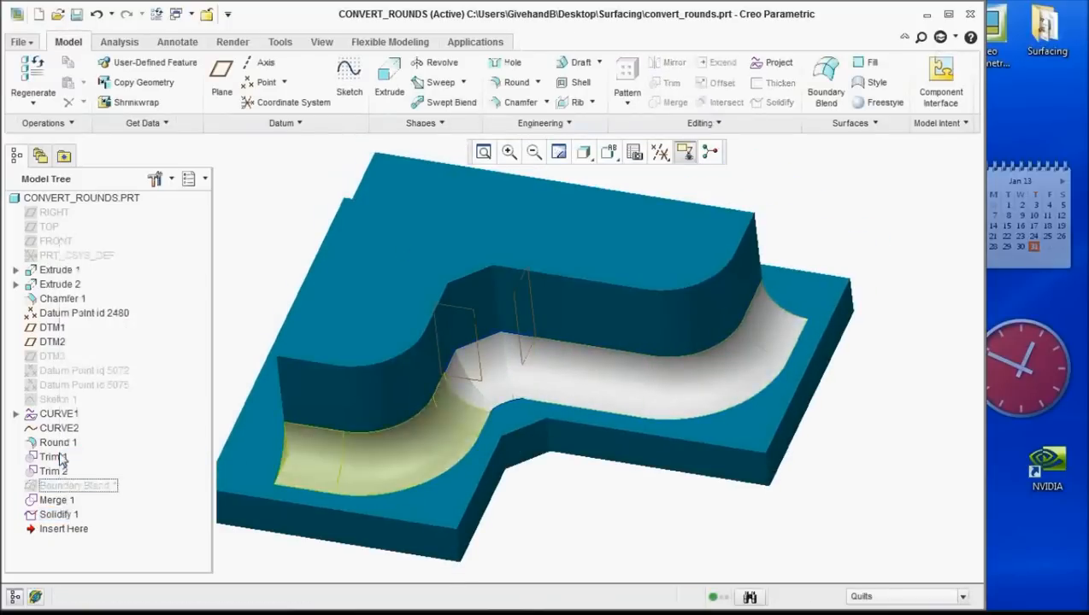
Examine the solidified round and its blended corner from several angles and distances
middle_drag(537, 379, 499, 452)
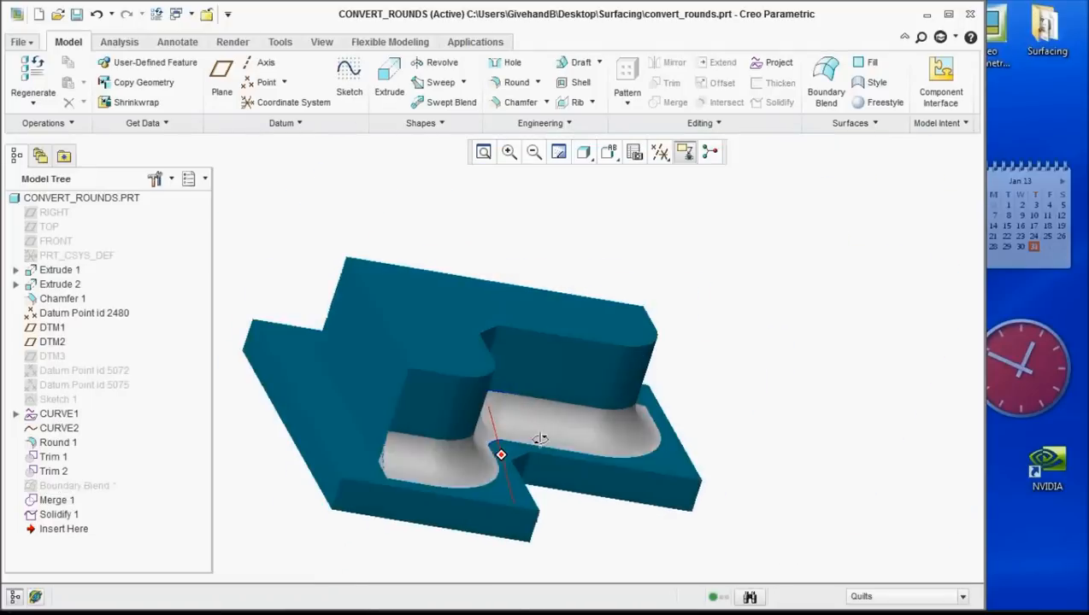
scroll(423, 466, up, 5)
scroll(637, 423, down, 3)
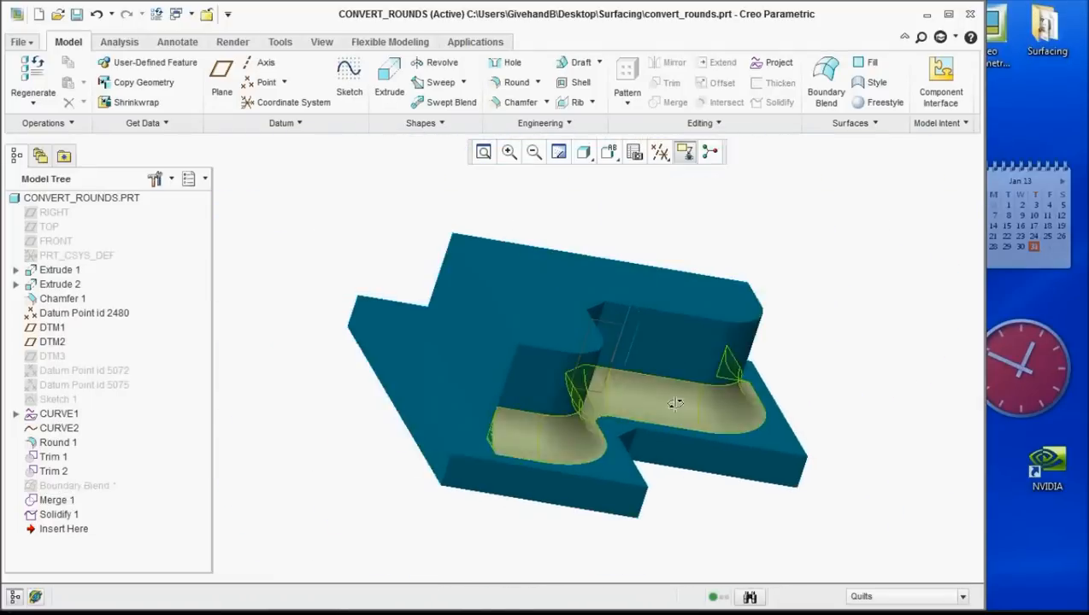
middle_drag(675, 401, 615, 393)
scroll(613, 398, up, 5)
scroll(563, 429, down, 5)
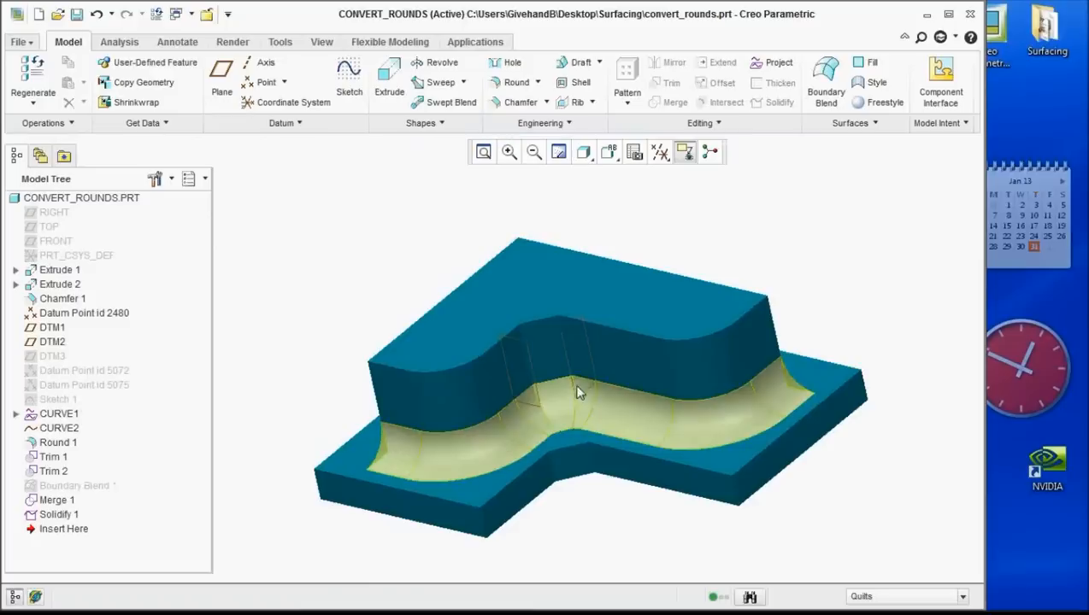
scroll(688, 436, up, 2)
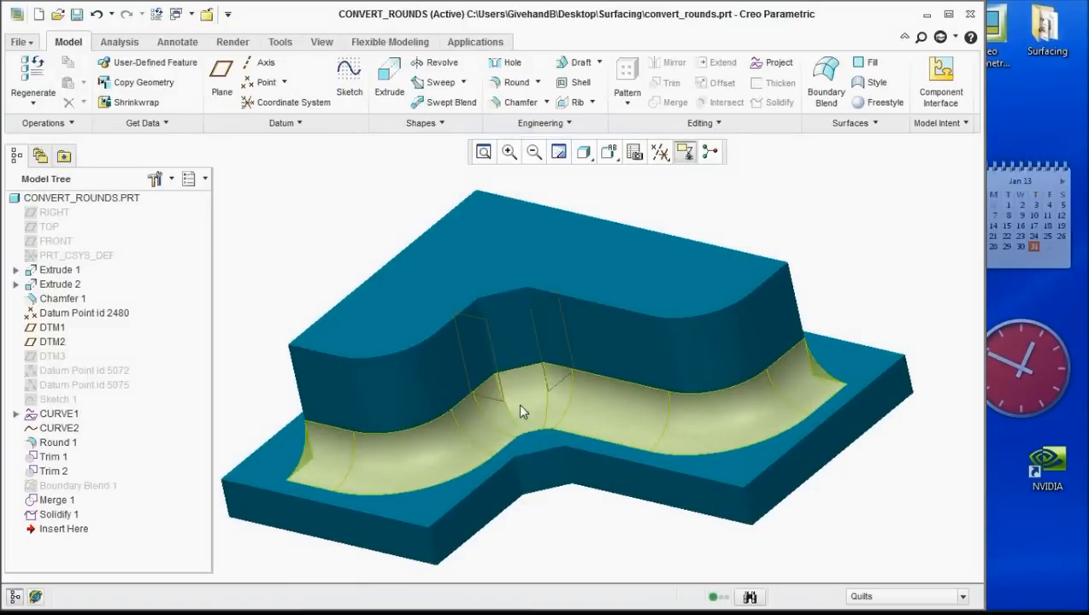
scroll(523, 409, up, 2)
mouse_move(525, 414)
middle_down()
mouse_move(542, 415)
mouse_move(537, 474)
mouse_move(532, 455)
mouse_move(596, 413)
middle_up()
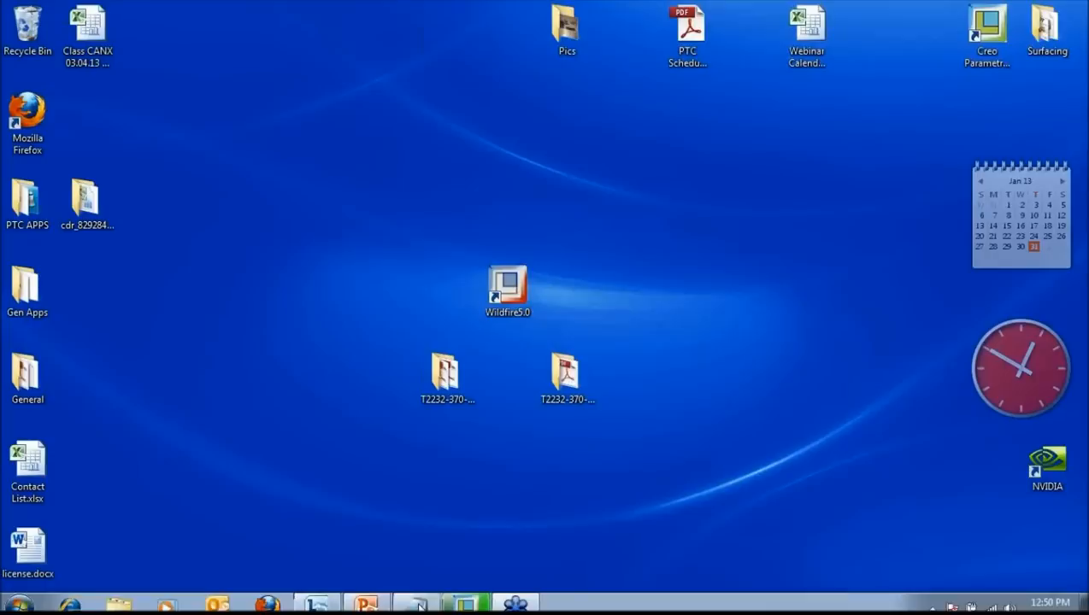
Switch to the Surf tips.pptx presentation in PowerPoint and go to the closing Thank You slide
key(super+d)
click(377, 603)
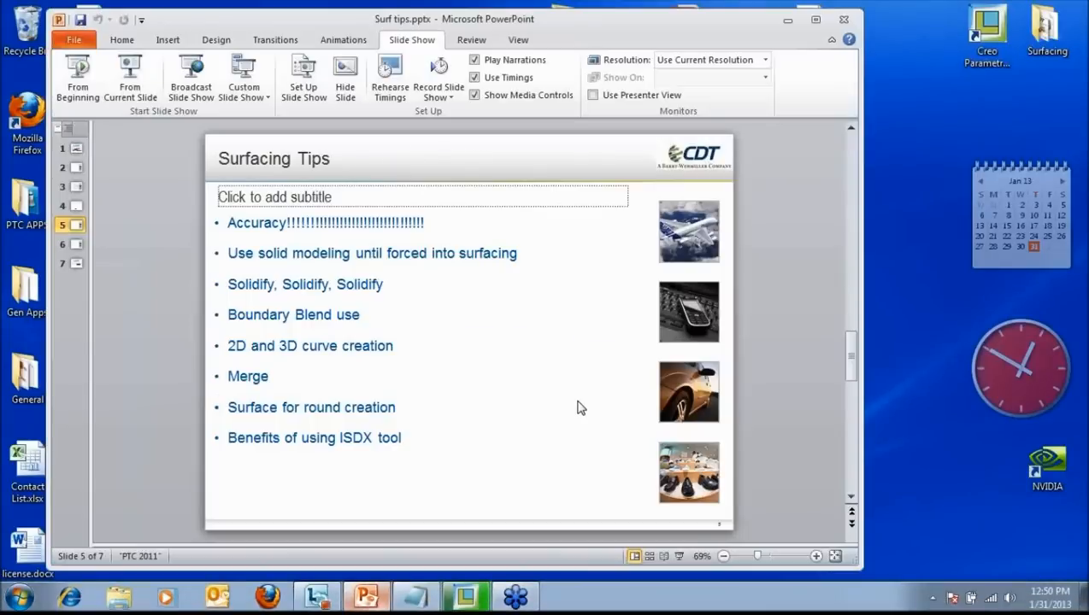
scroll(556, 397, down, 15)
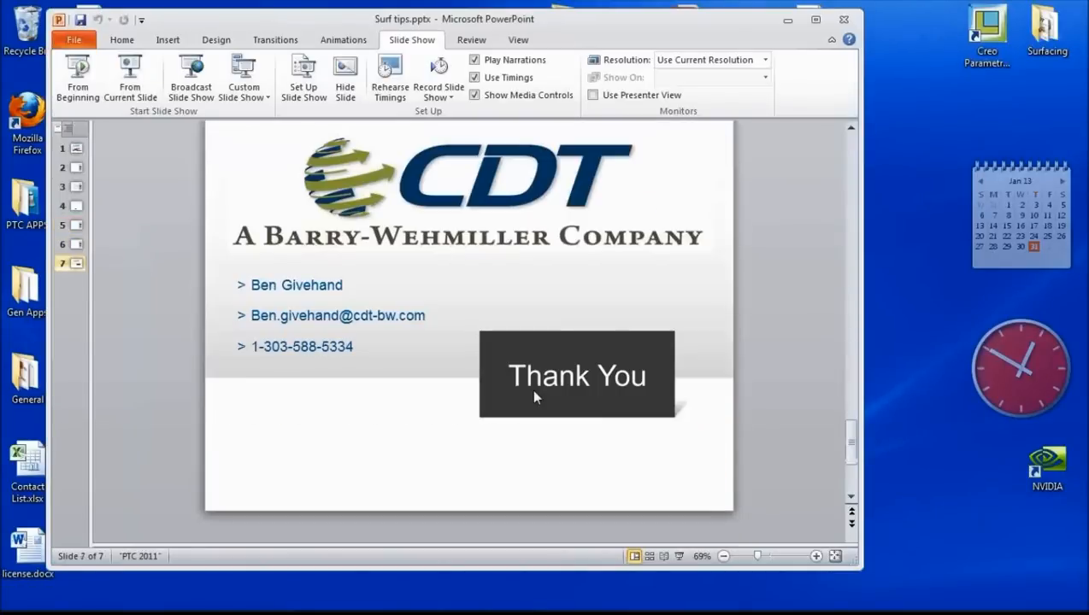